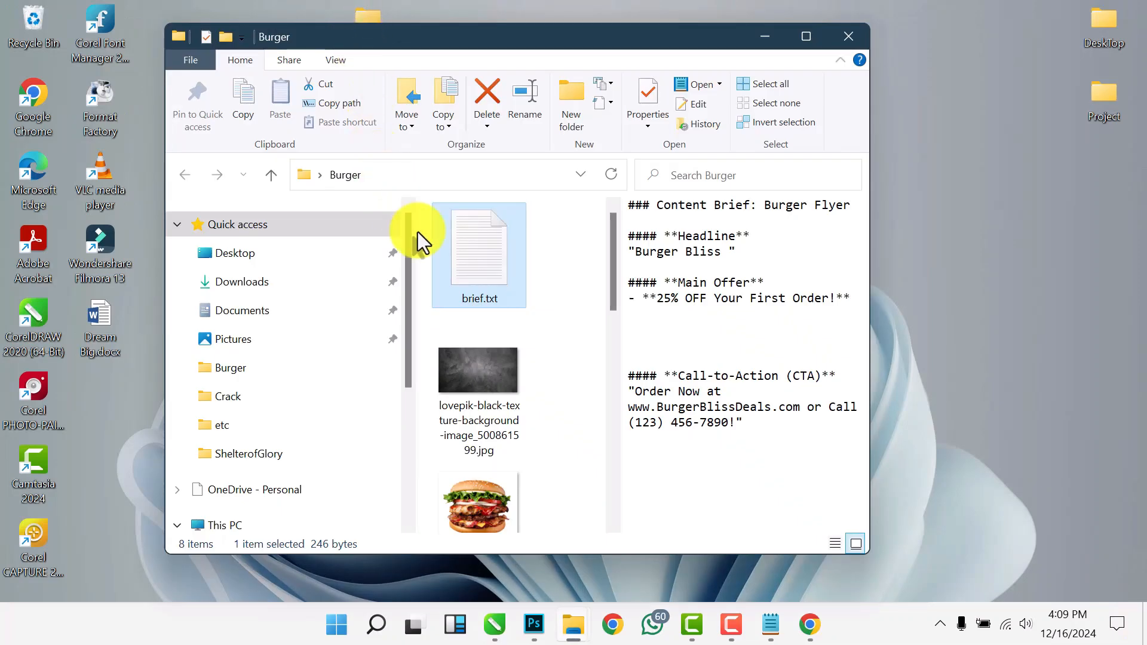
# Maximise the Burger folder window and read the burger flyer's content brief in brief.txt, then minimise the brief.
pyautogui.click(805, 37)
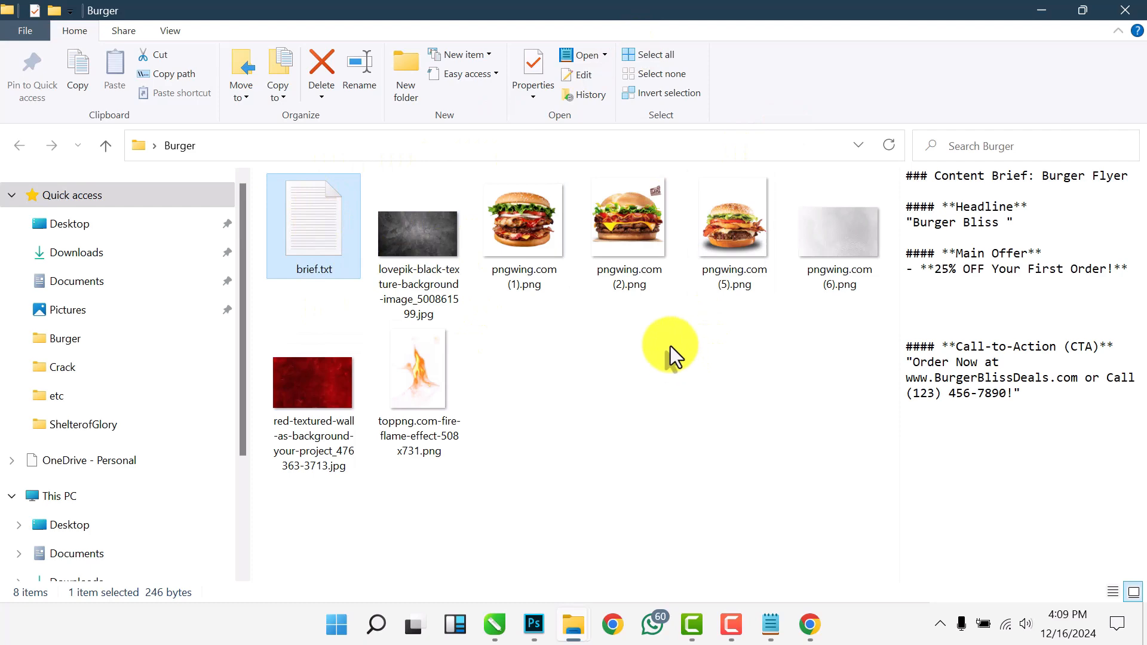
pyautogui.doubleClick(290, 214)
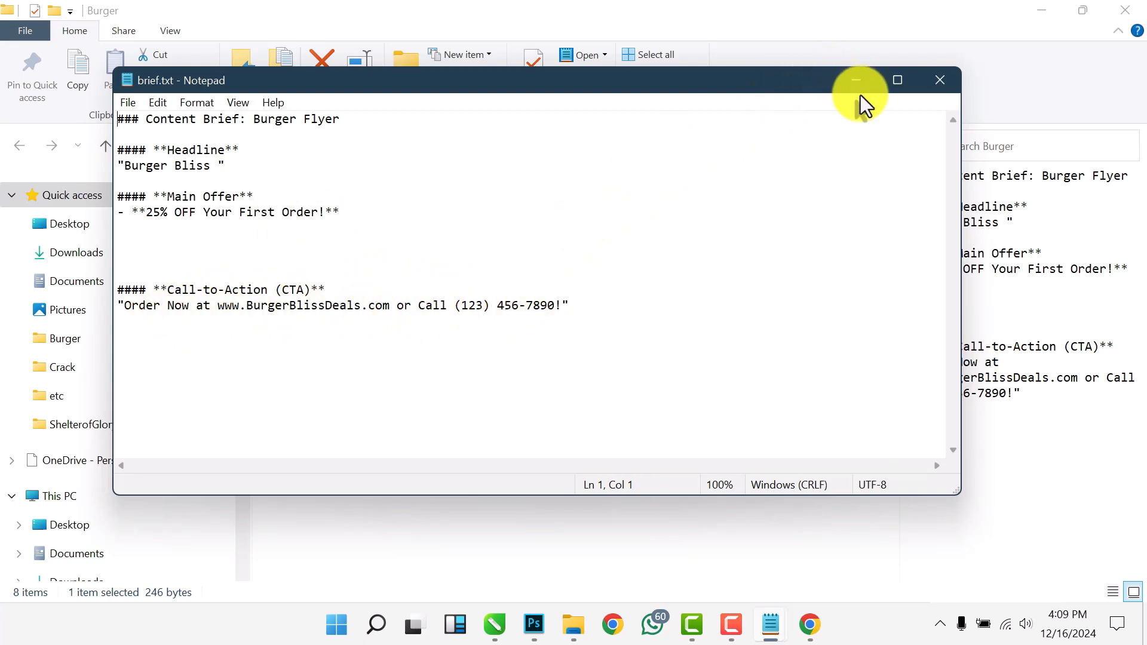
pyautogui.click(860, 76)
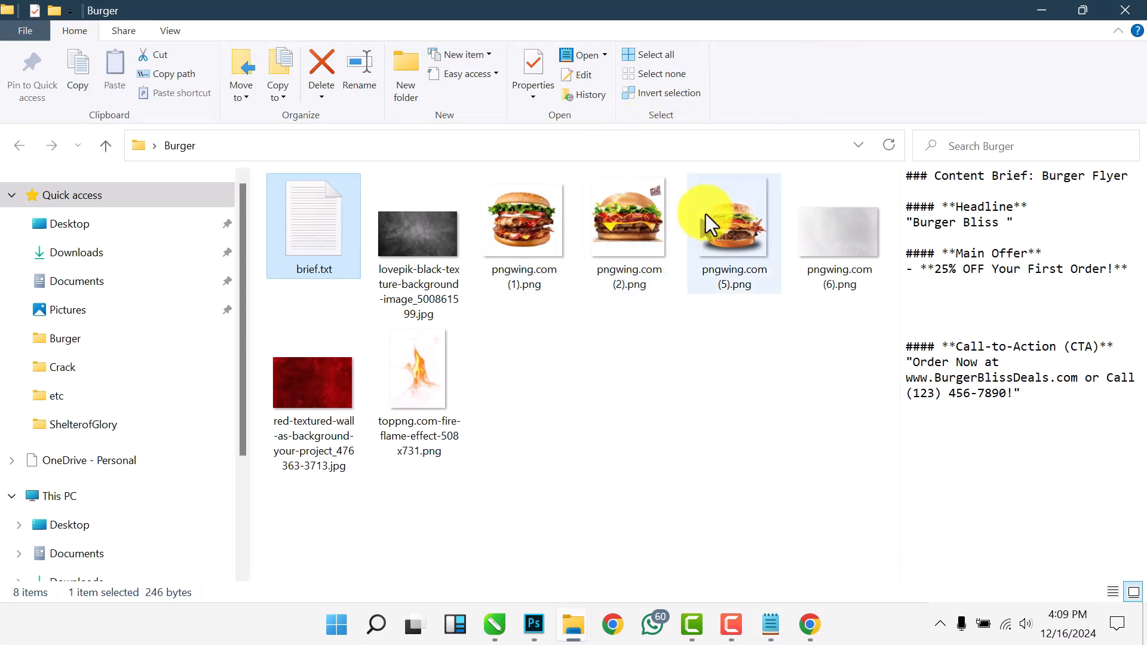
pyautogui.click(636, 414)
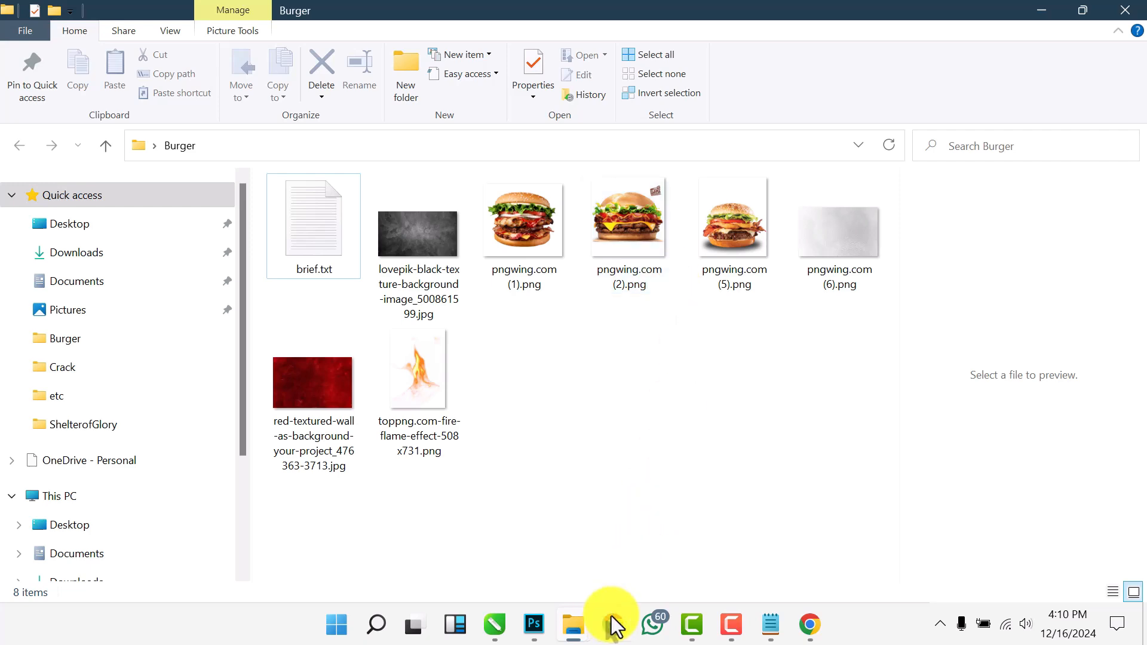
# Switch to the Chrome window showing ChatGPT and close it, returning to the Burger folder.
pyautogui.click(810, 625)
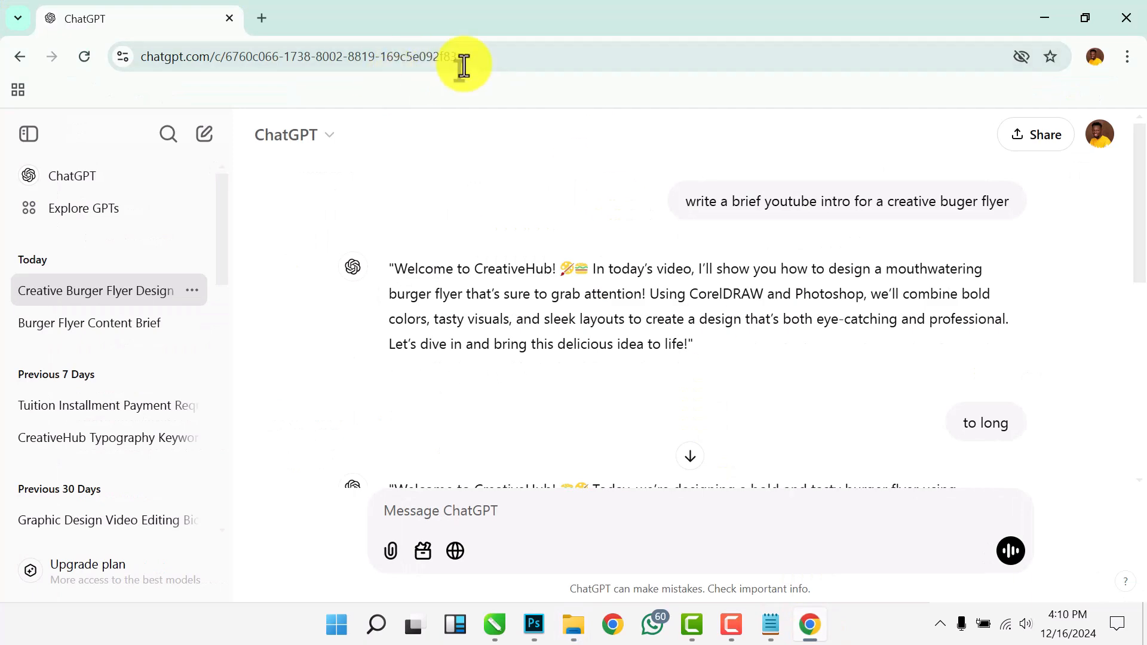
pyautogui.click(1044, 6)
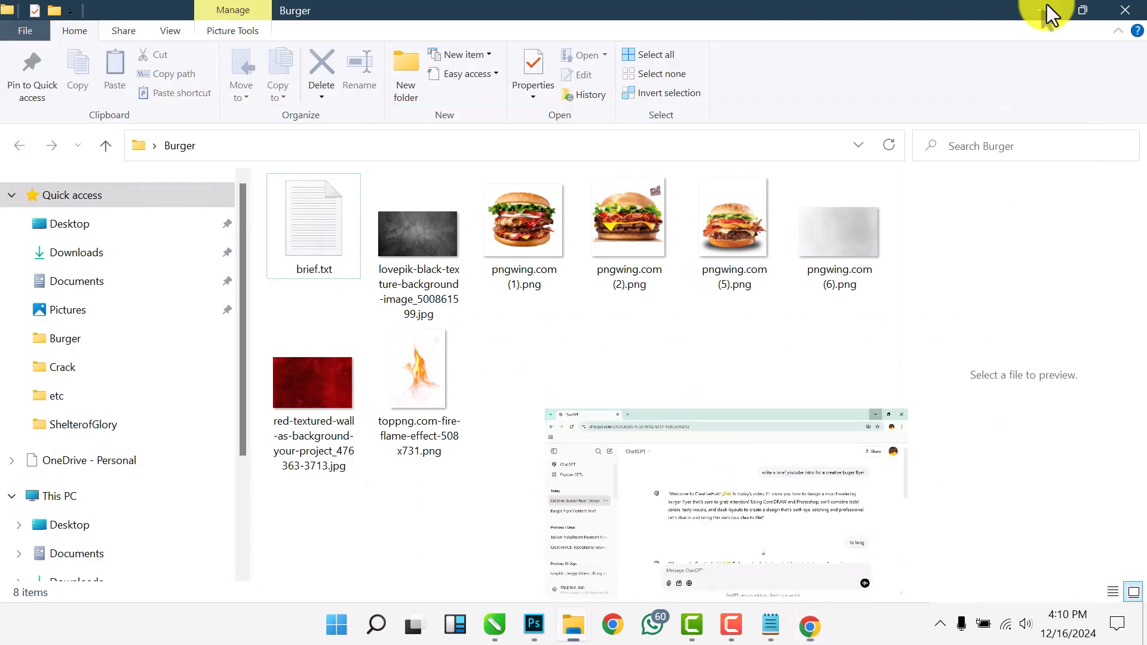
pyautogui.click(809, 625)
pyautogui.click(1131, 9)
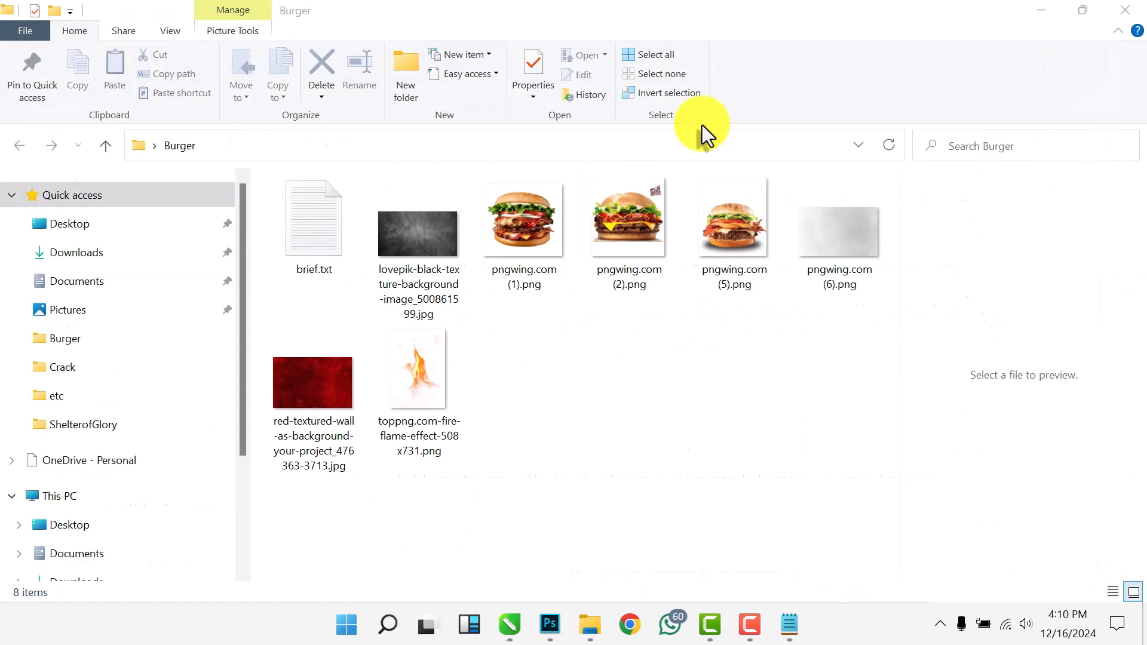
# Import the burger images pngwing.com (1).png, pngwing.com (2).png and pngwing.com (5).png from the Burger folder into the CorelDRAW document.
pyautogui.click(540, 219)
pyautogui.click(618, 209)
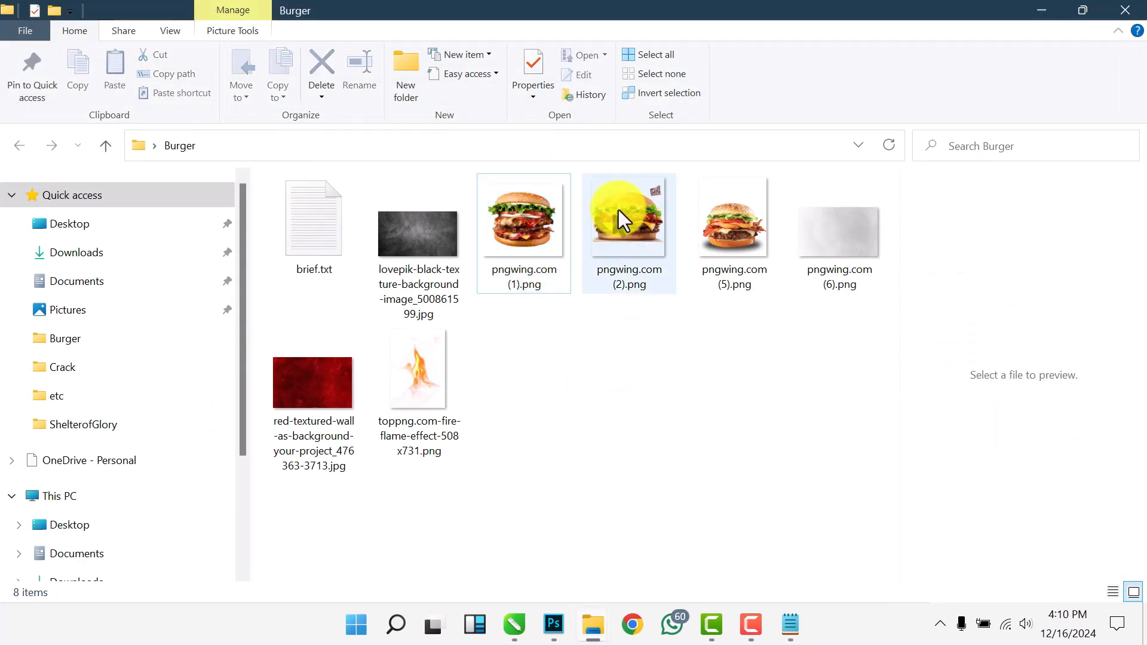
pyautogui.click(729, 245)
pyautogui.click(508, 217)
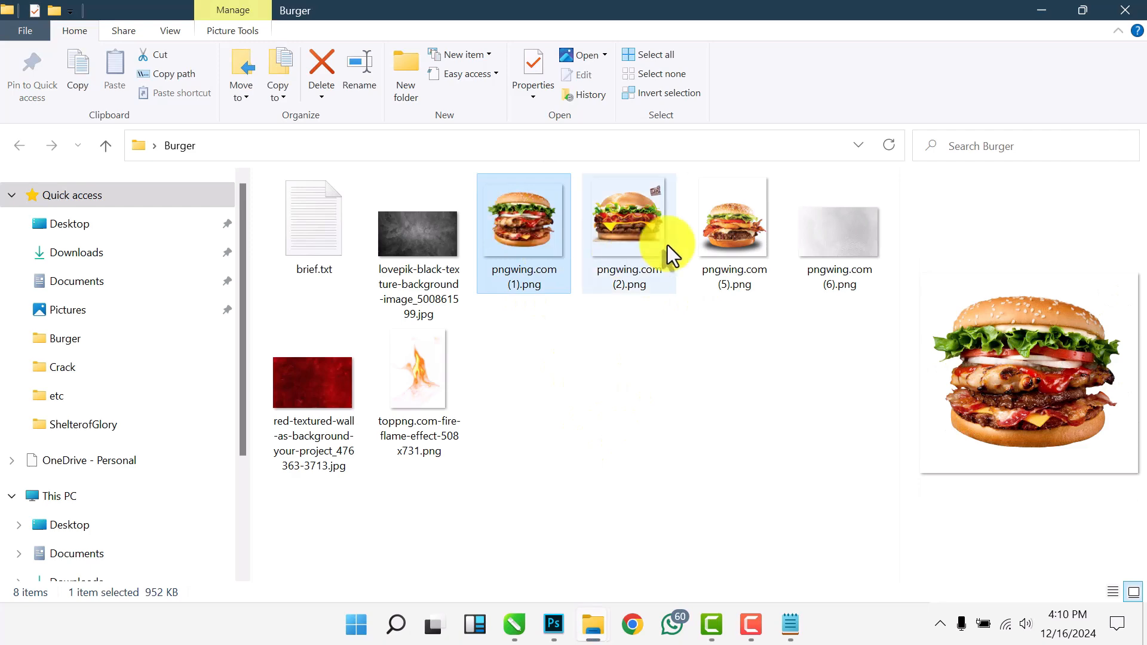
pyautogui.keyDown('ctrl'); pyautogui.click(710, 239); pyautogui.keyUp('ctrl')
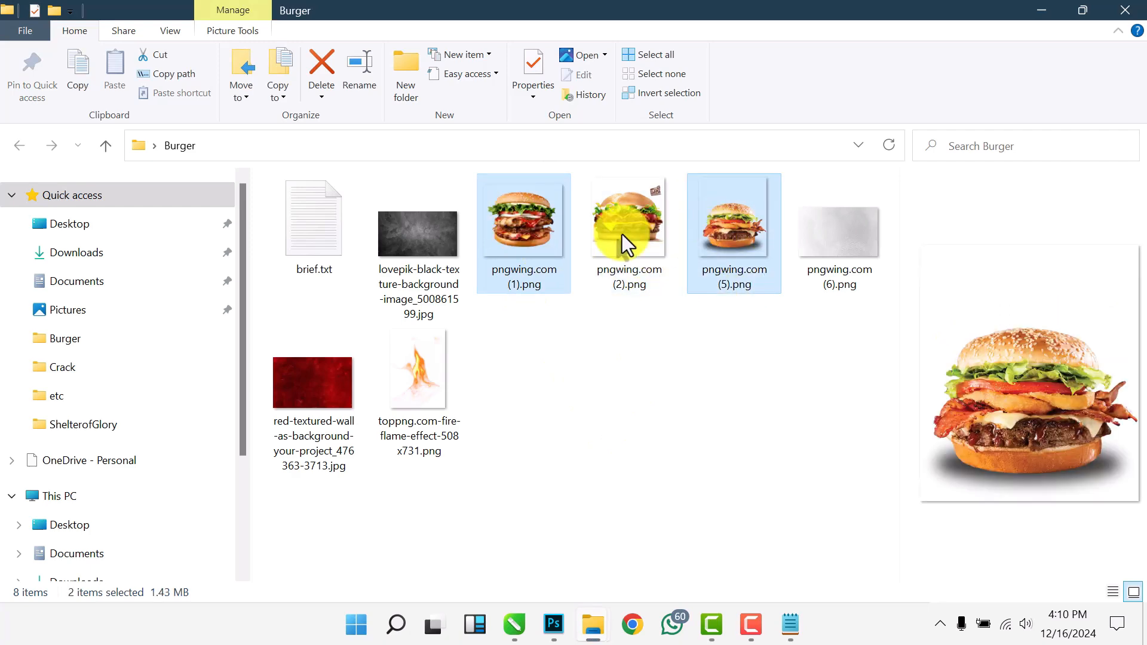
pyautogui.keyDown('ctrl'); pyautogui.click(627, 215); pyautogui.keyUp('ctrl')
pyautogui.moveTo(591, 529); pyautogui.dragTo(303, 313)
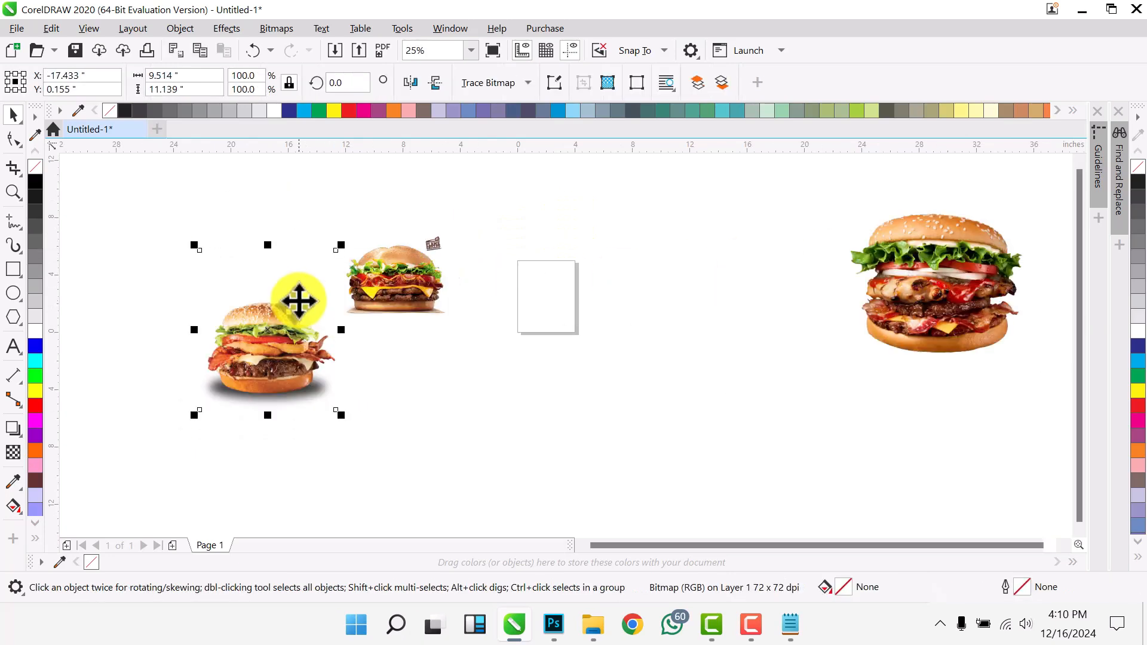
# Move the burger with the Flame Grilled logo to the right of the page and compare the three burger images.
pyautogui.moveTo(411, 258); pyautogui.dragTo(778, 321)
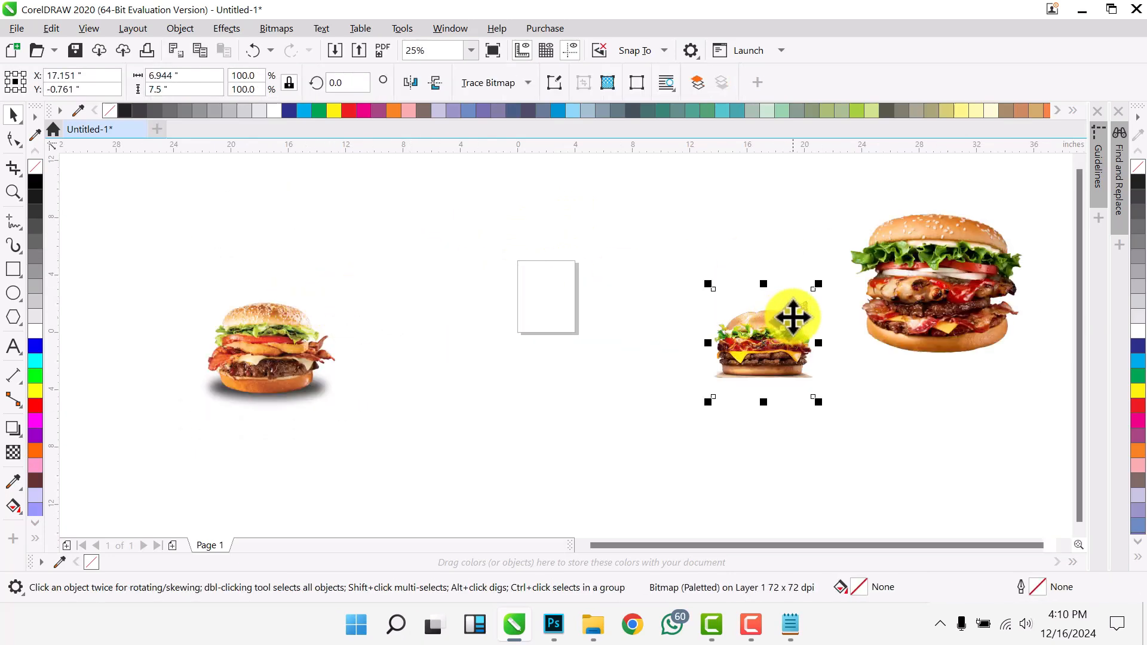
pyautogui.scroll(4, 805, 310)
pyautogui.scroll(-3, 862, 276)
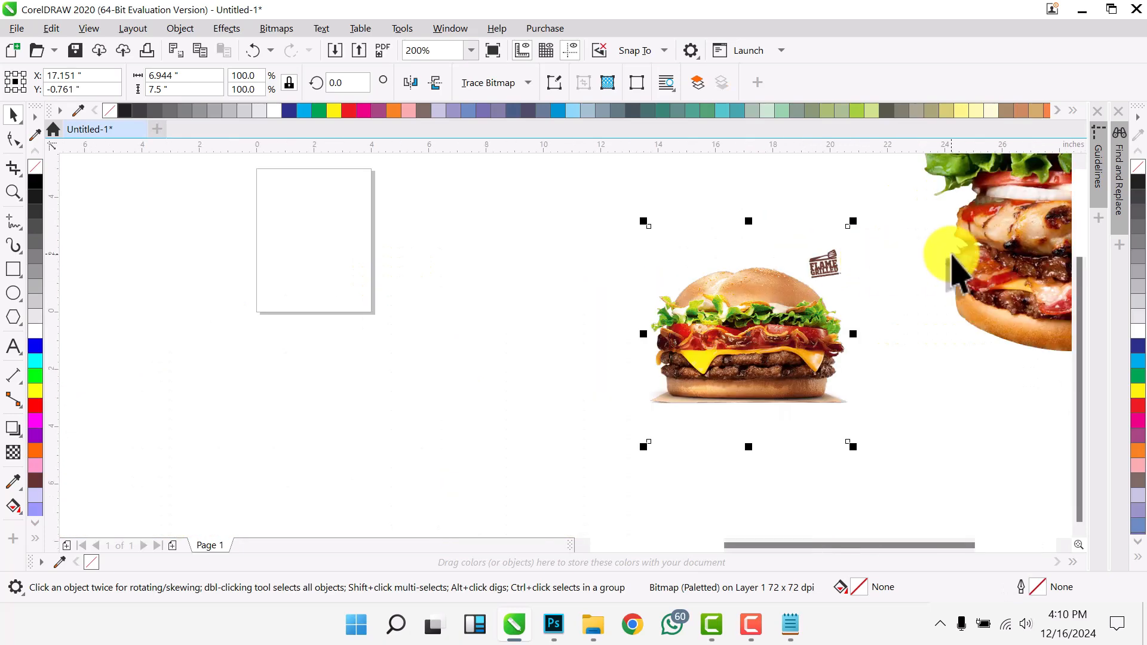
pyautogui.scroll(-3, 705, 302)
pyautogui.scroll(5, 614, 303)
pyautogui.scroll(-3, 507, 299)
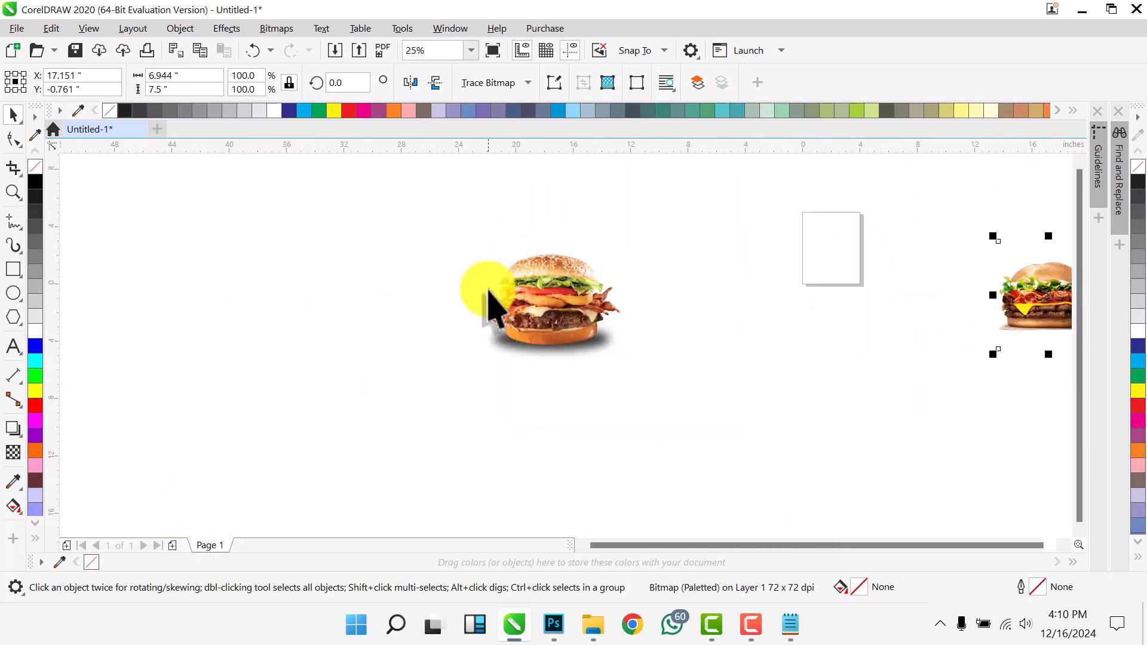
pyautogui.scroll(-2, 799, 307)
pyautogui.scroll(6, 687, 286)
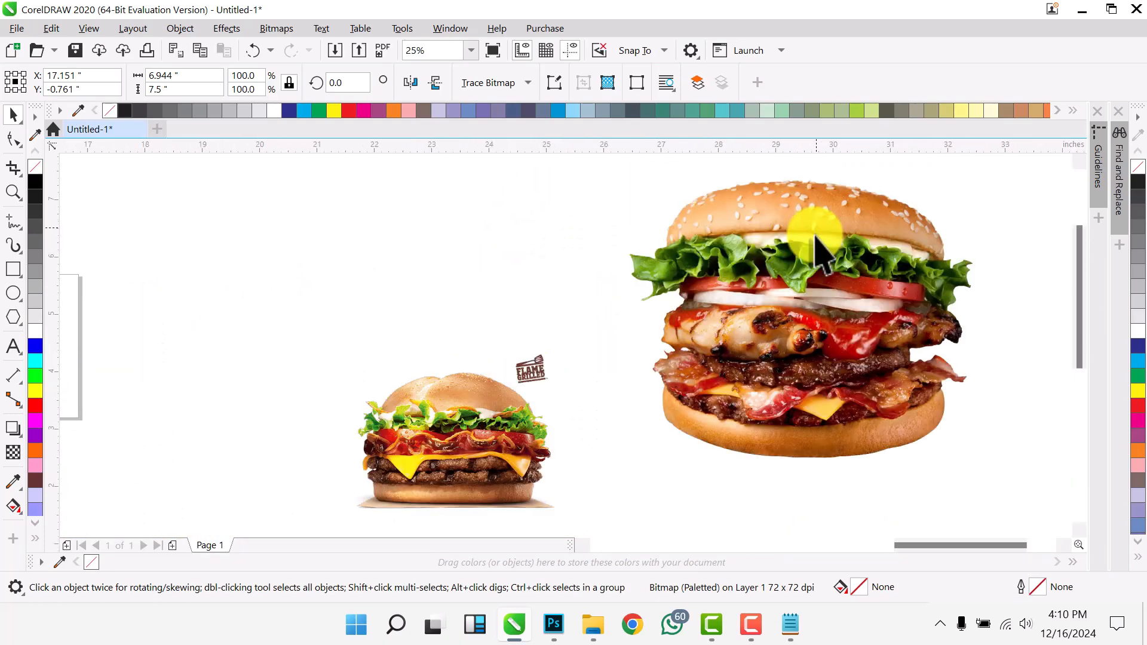
pyautogui.scroll(-4, 825, 263)
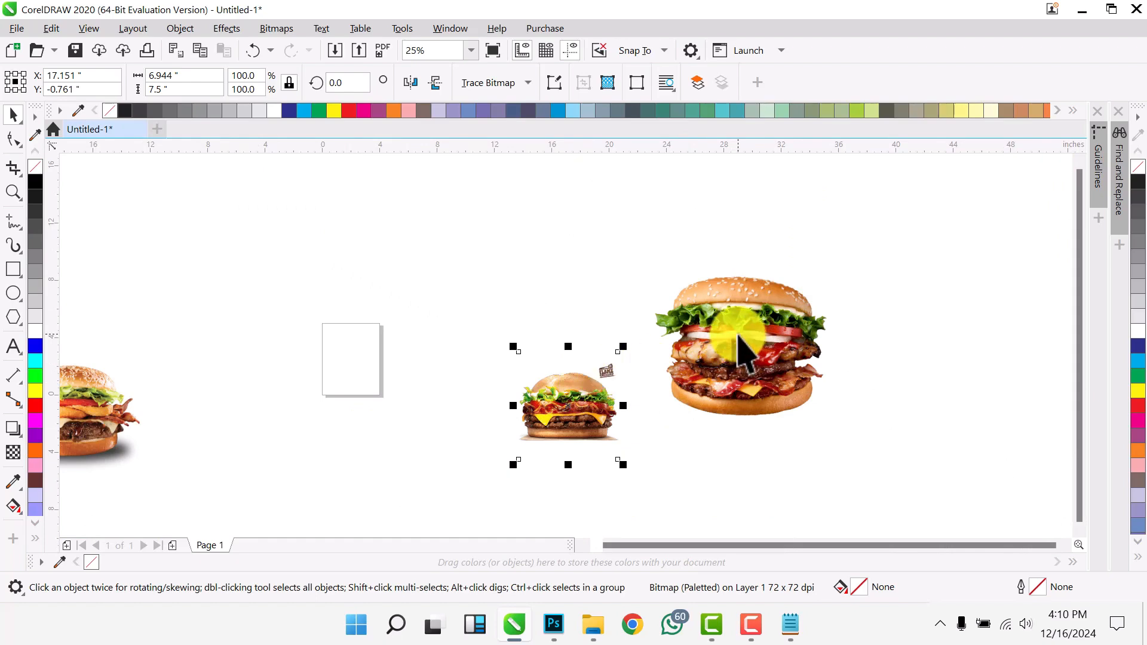
# Delete the two burger images without the Flame Grilled logo, keeping only the burger with the cheese triangles.
pyautogui.click(741, 346)
pyautogui.press('Delete')
pyautogui.scroll(-1, 353, 358)
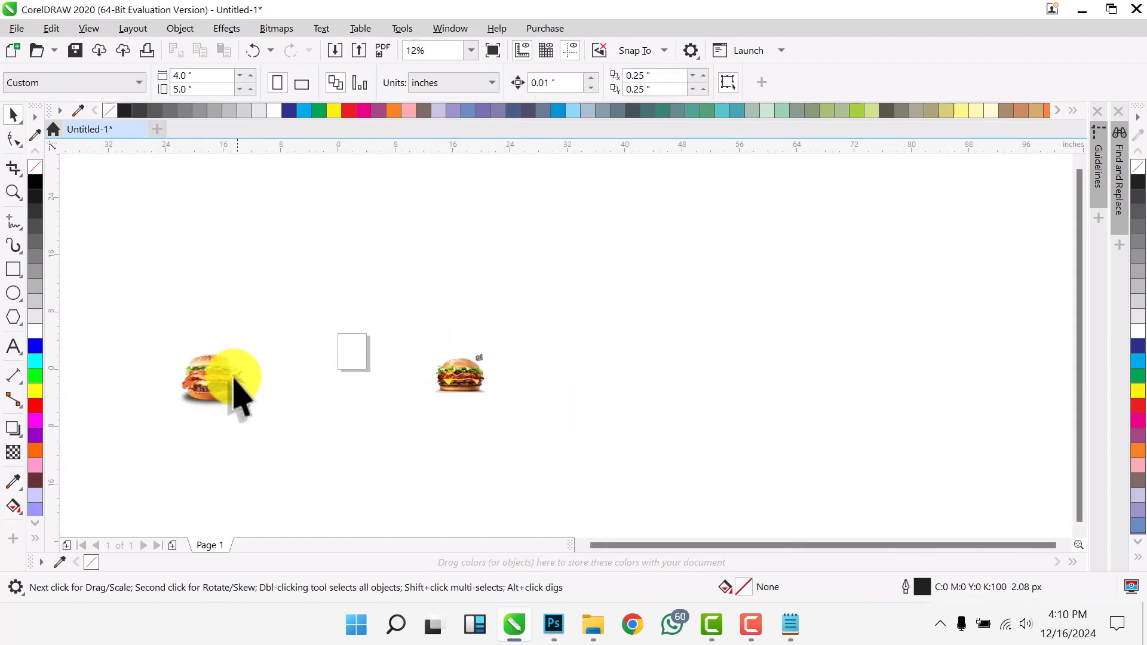
pyautogui.click(215, 403)
pyautogui.press('Delete')
# Move the remaining burger image slightly upward beside the page.
pyautogui.scroll(4, 476, 389)
pyautogui.click(486, 383)
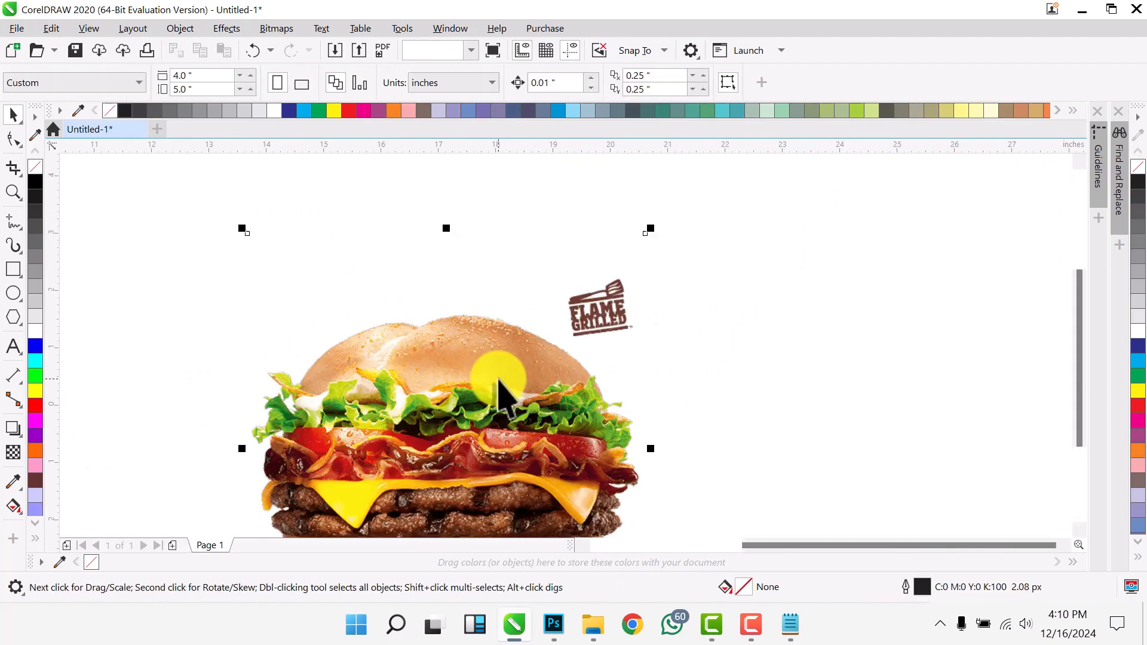
pyautogui.moveTo(471, 389); pyautogui.dragTo(460, 255)
pyautogui.scroll(-2, 418, 316)
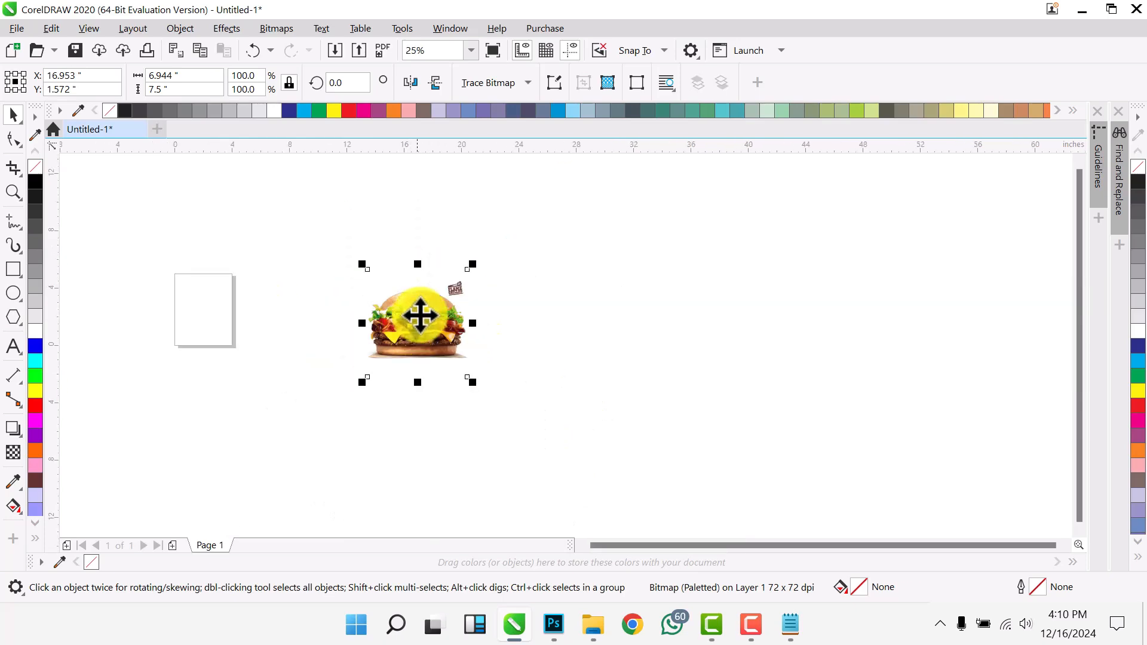
# Erase the Flame Grilled logo above the burger with the Eraser tool, using a round 0.5 inch nib.
pyautogui.scroll(2, 447, 275)
pyautogui.scroll(3, 452, 327)
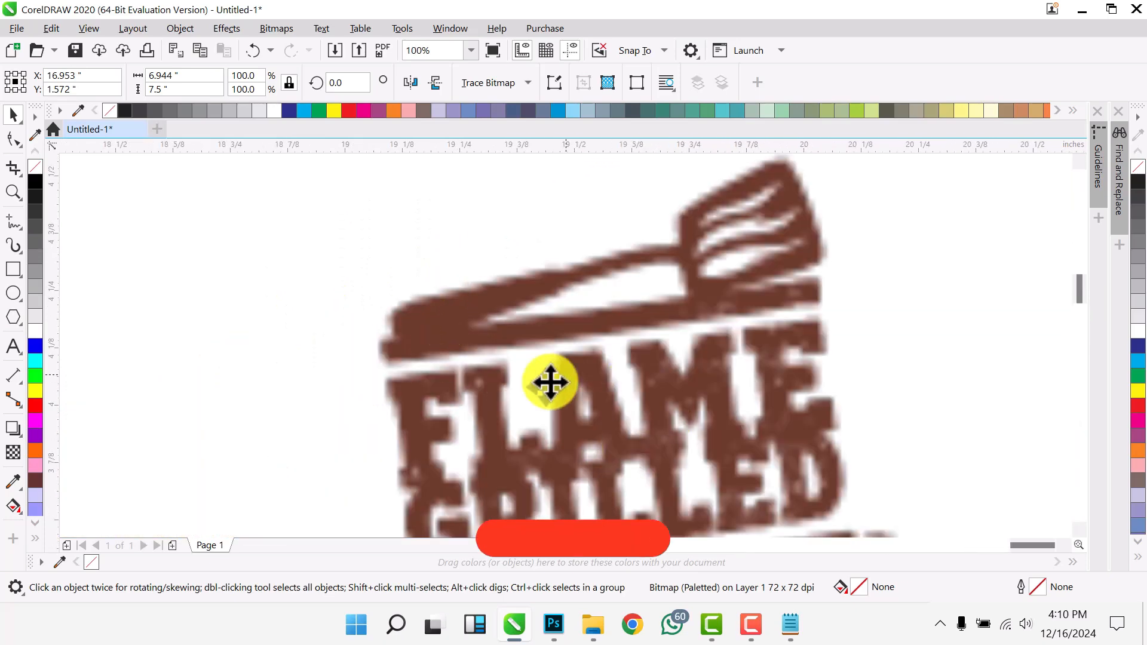
pyautogui.scroll(-1, 550, 382)
pyautogui.scroll(-2, 550, 382)
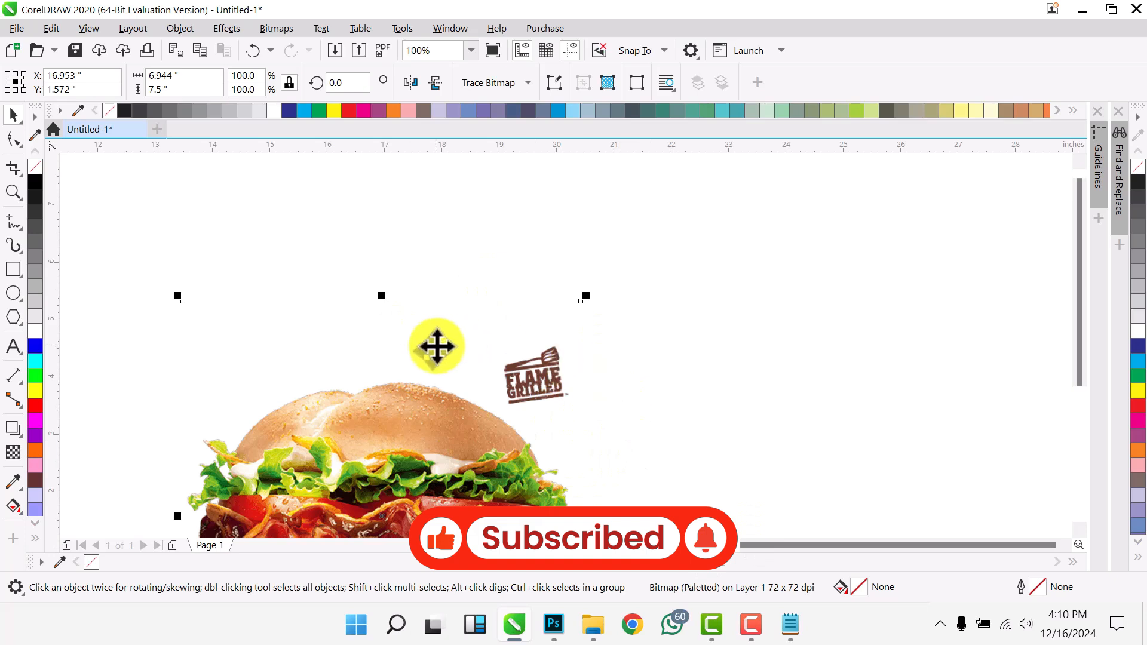
pyautogui.press('x')
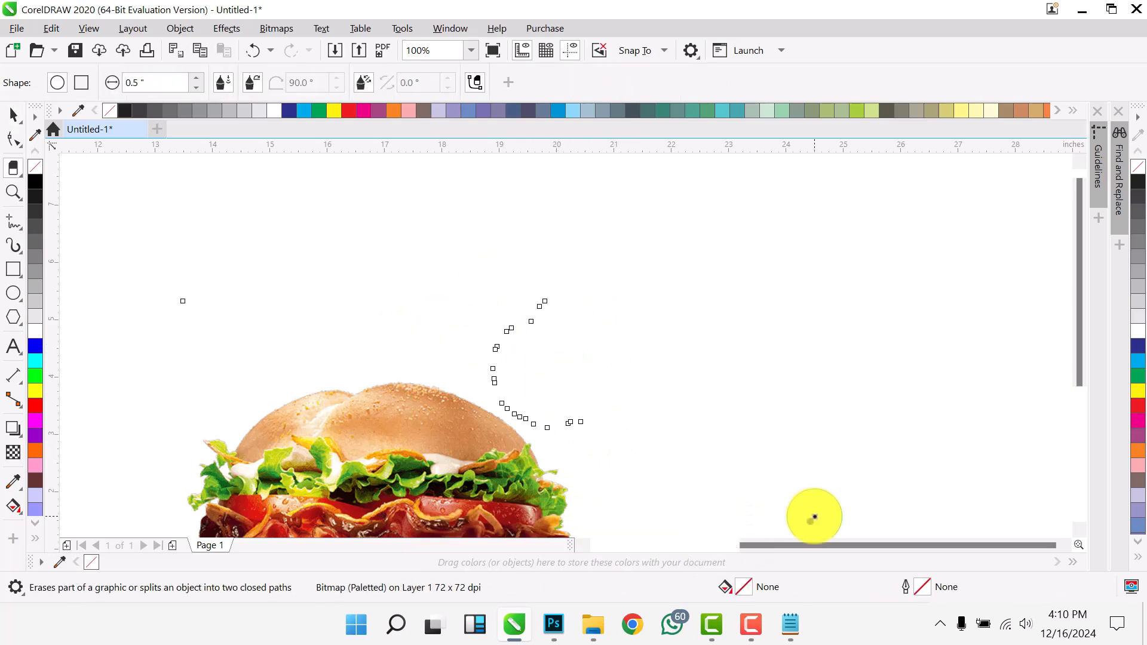
pyautogui.press('space')
# Scale the burger image down to about 46.8%, roughly 3.25 by 3.51 inches, and place it on the page.
pyautogui.scroll(-2, 741, 347)
pyautogui.moveTo(666, 311); pyautogui.dragTo(614, 363)
pyautogui.moveTo(573, 423); pyautogui.dragTo(141, 377)
pyautogui.scroll(-4, 604, 379)
pyautogui.click(543, 389)
pyautogui.scroll(6, 540, 382)
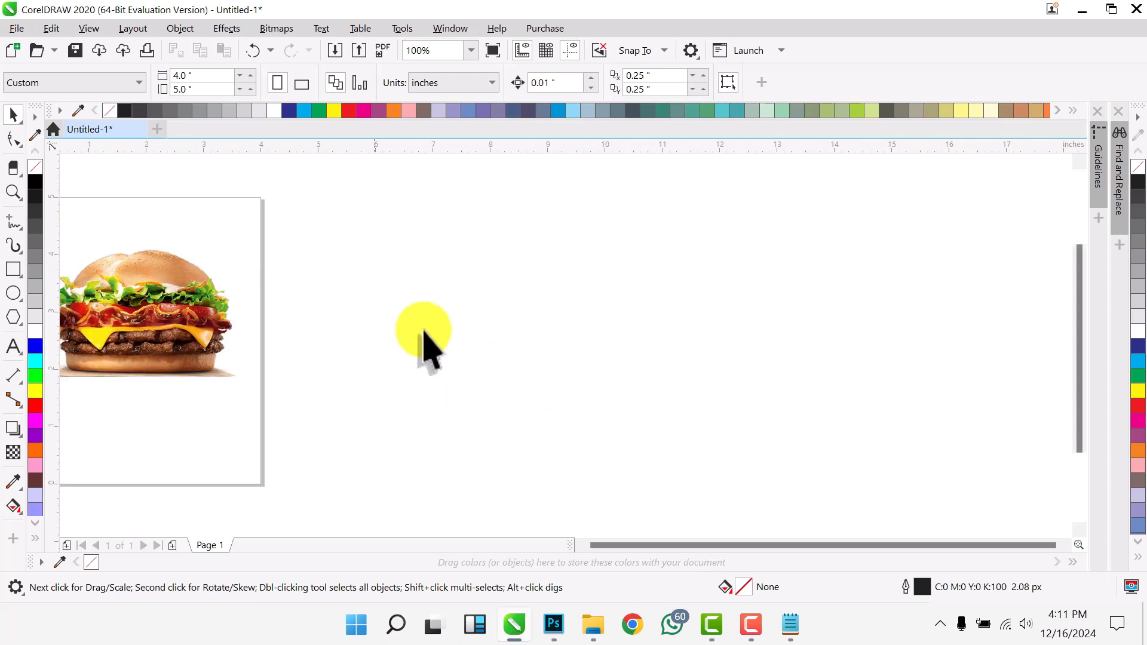
pyautogui.scroll(-2, 359, 332)
pyautogui.scroll(4, 359, 332)
# Nudge the burger slightly up and convert it to an RGB Color (24-bit) bitmap at 300 dpi with a transparent background.
pyautogui.click(385, 295)
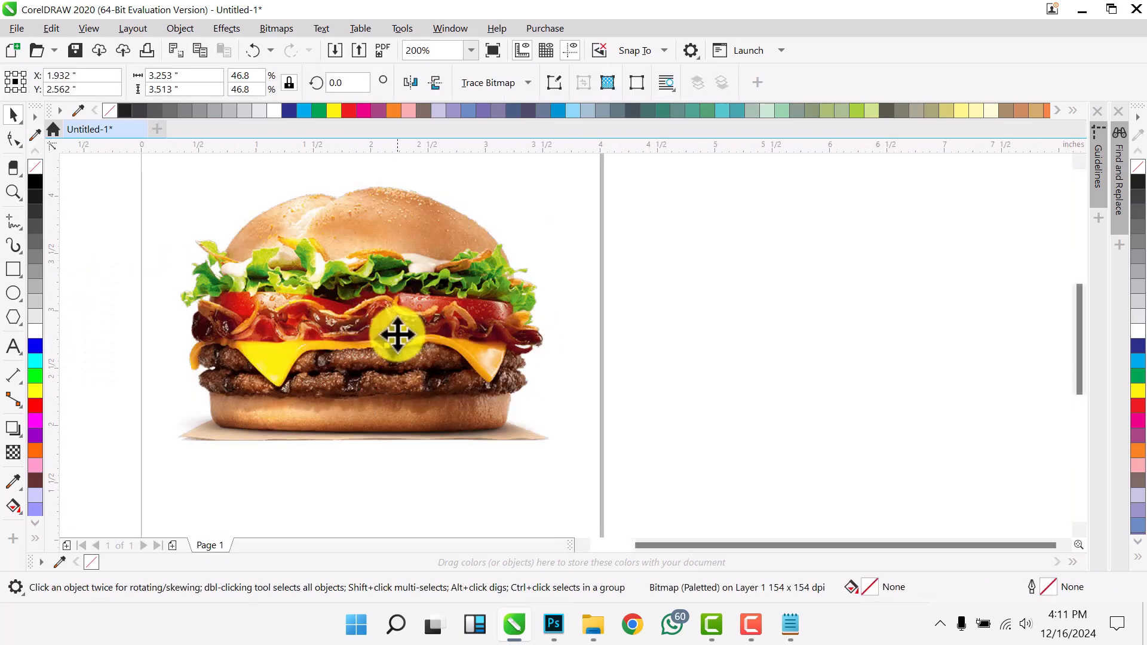
pyautogui.moveTo(365, 331); pyautogui.dragTo(379, 315)
pyautogui.press('Down')
pyautogui.press('Return')
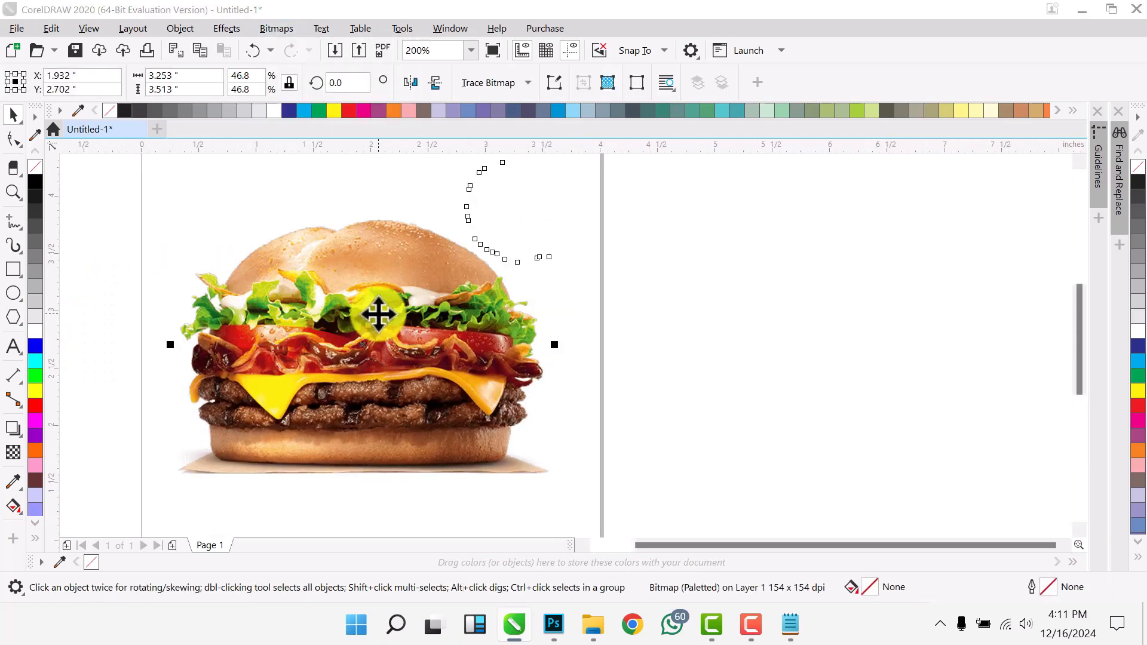
pyautogui.click(593, 263)
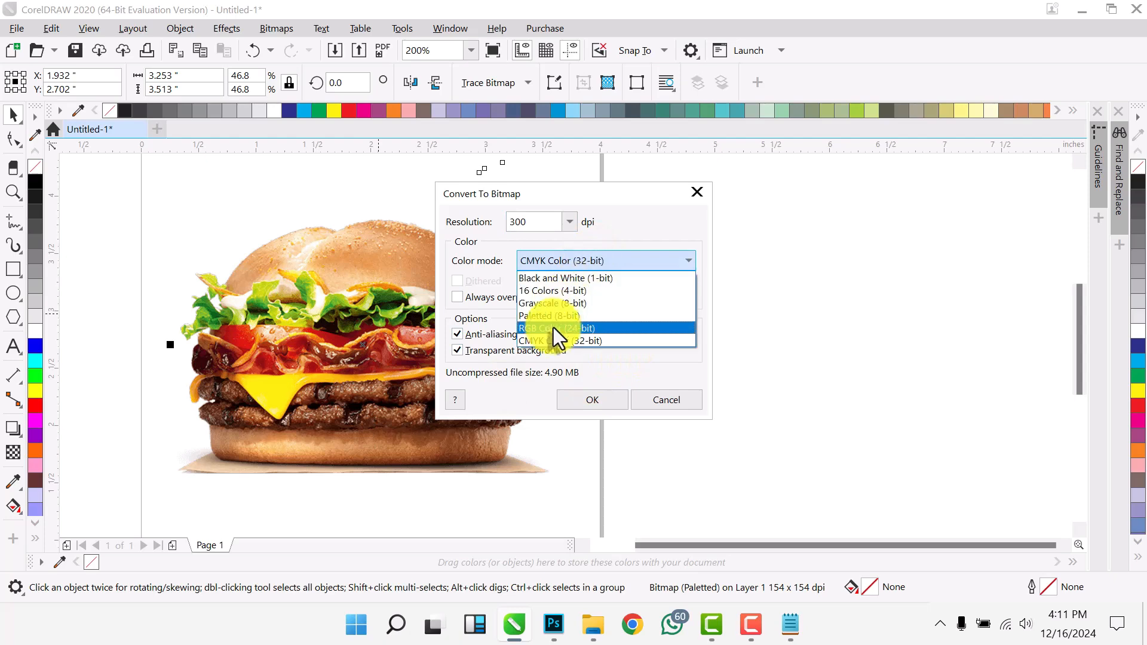
pyautogui.click(554, 330)
pyautogui.click(604, 412)
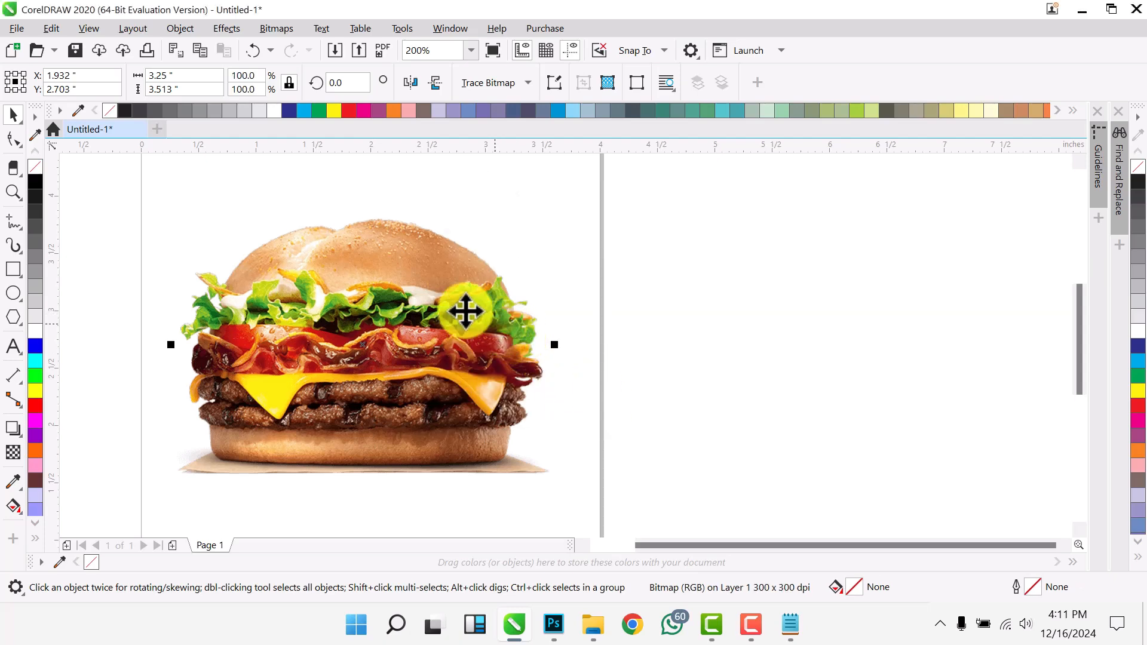
# Examine the converted burger bitmap on the page up close and check its colour mode and resolution.
pyautogui.scroll(3, 374, 277)
pyautogui.scroll(-1, 455, 228)
pyautogui.scroll(-1, 454, 228)
pyautogui.click(734, 308)
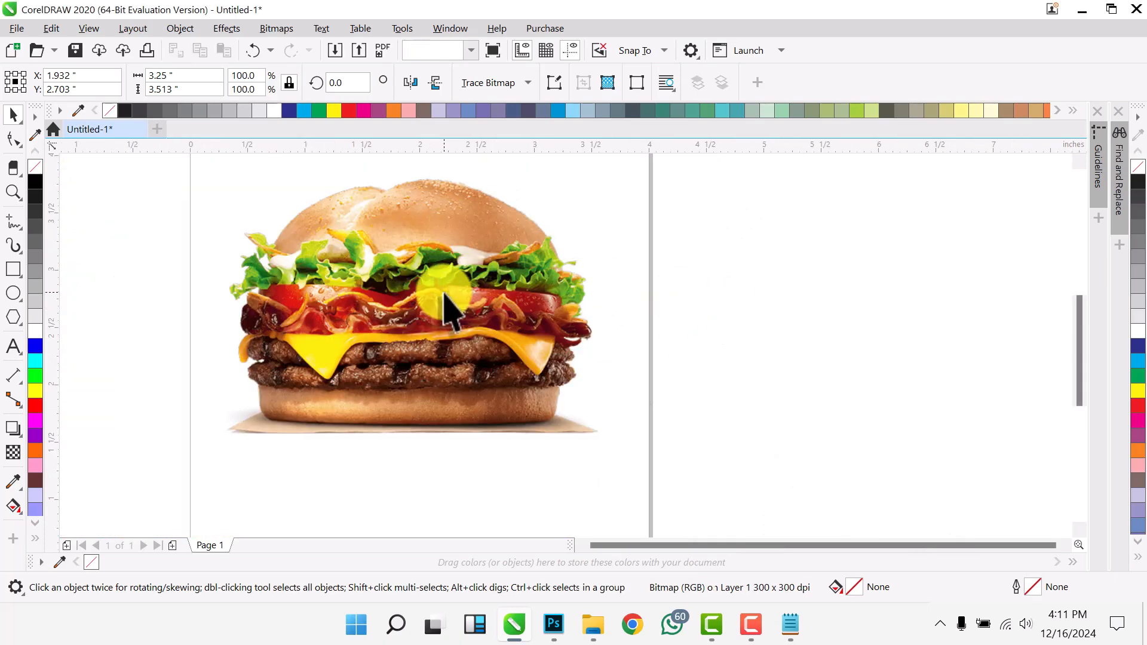
pyautogui.scroll(-2, 443, 290)
pyautogui.scroll(2, 443, 261)
pyautogui.click(421, 287)
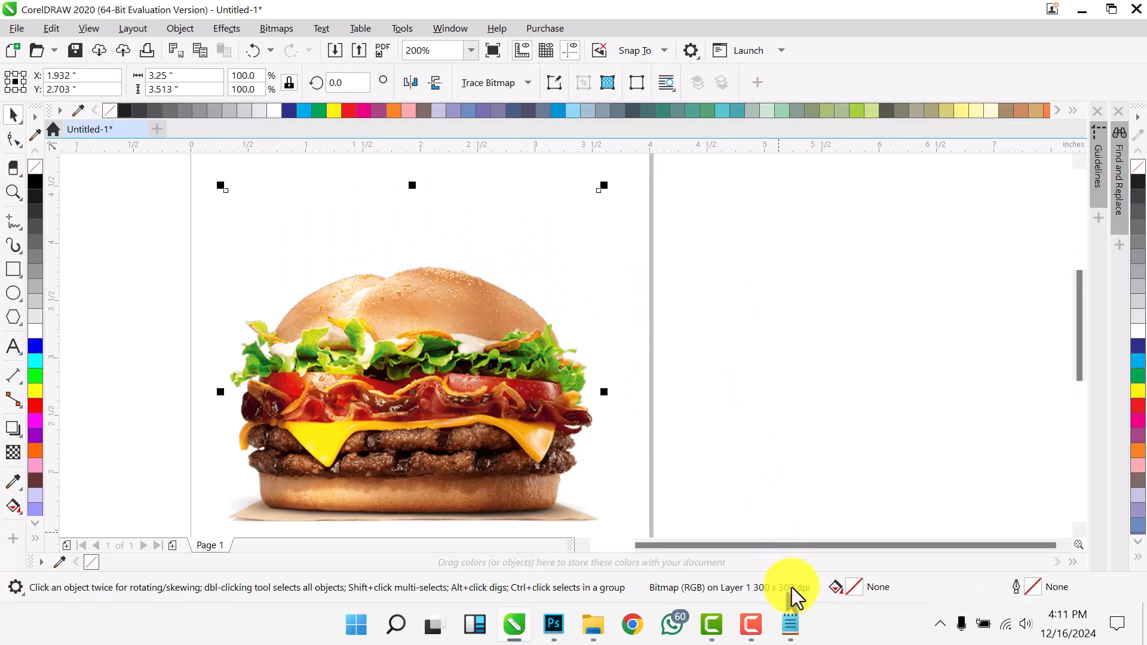
# Close the duplicate brief.txt window and bring the other Notepad window with the brief to the front.
pyautogui.moveTo(787, 633)
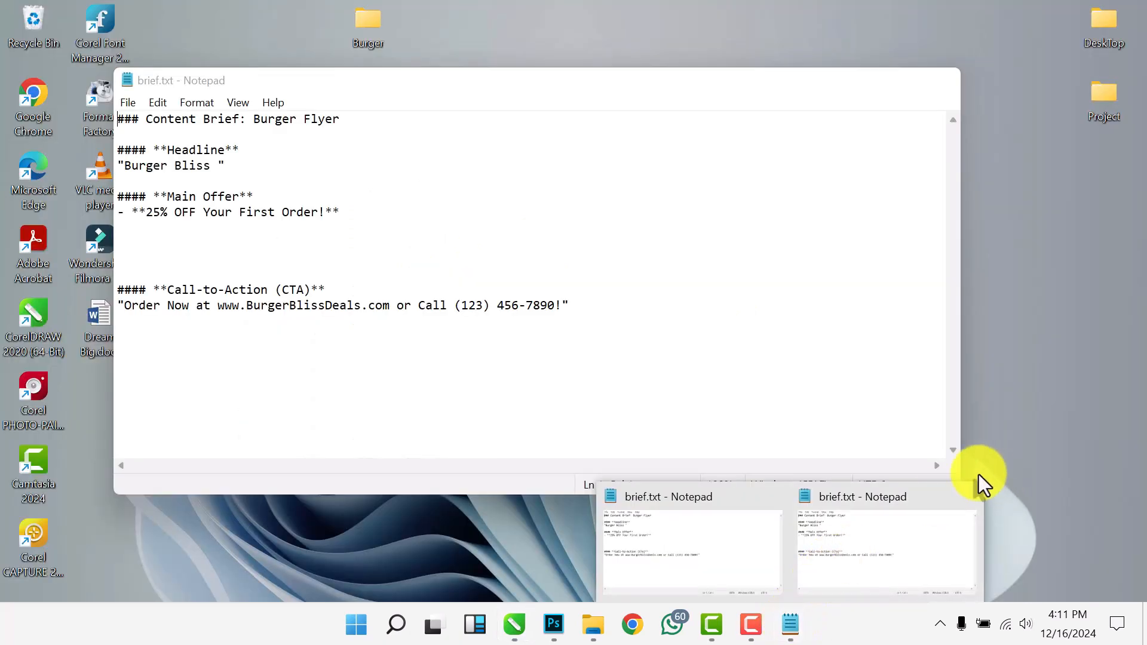
pyautogui.click(966, 497)
pyautogui.click(788, 556)
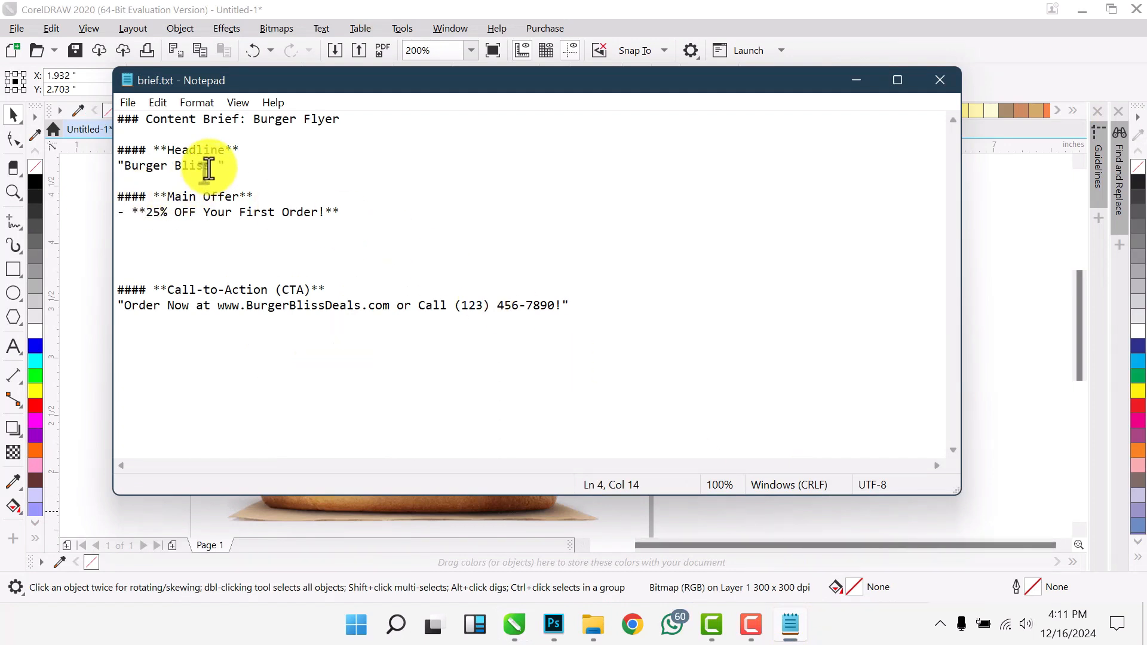
# Copy the headline "Burger Bliss" from the brief and paste it as artistic text left of the page in CorelDRAW.
pyautogui.moveTo(209, 168); pyautogui.dragTo(121, 168)
pyautogui.hotkey('ctrl', 'c')
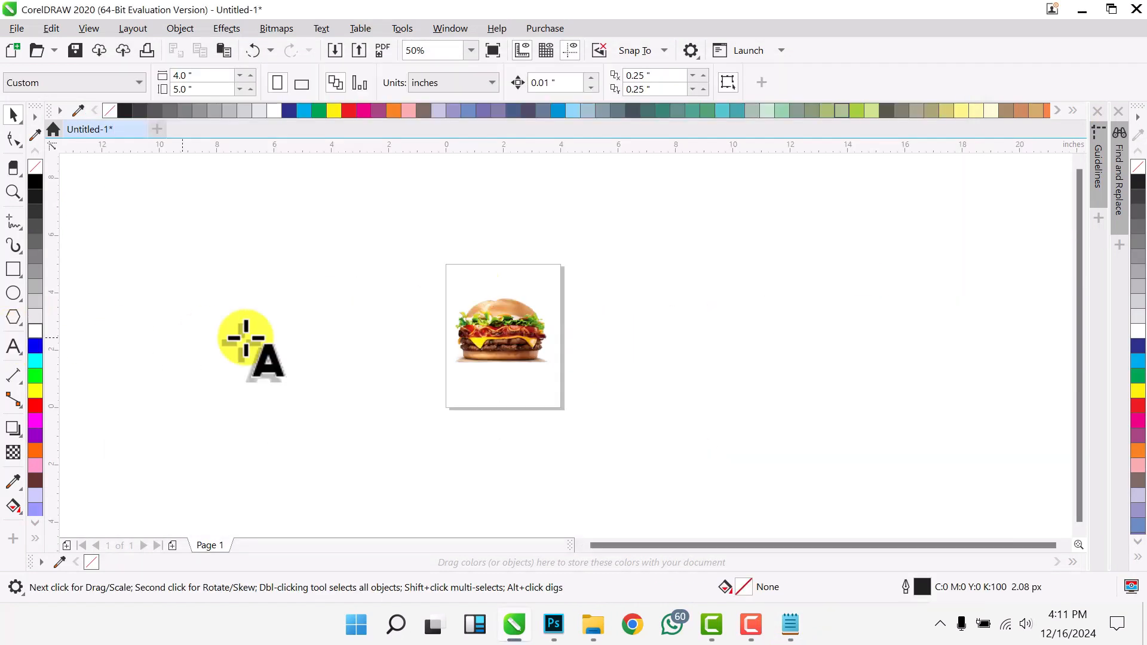
pyautogui.hscroll(-5, 233, 347)
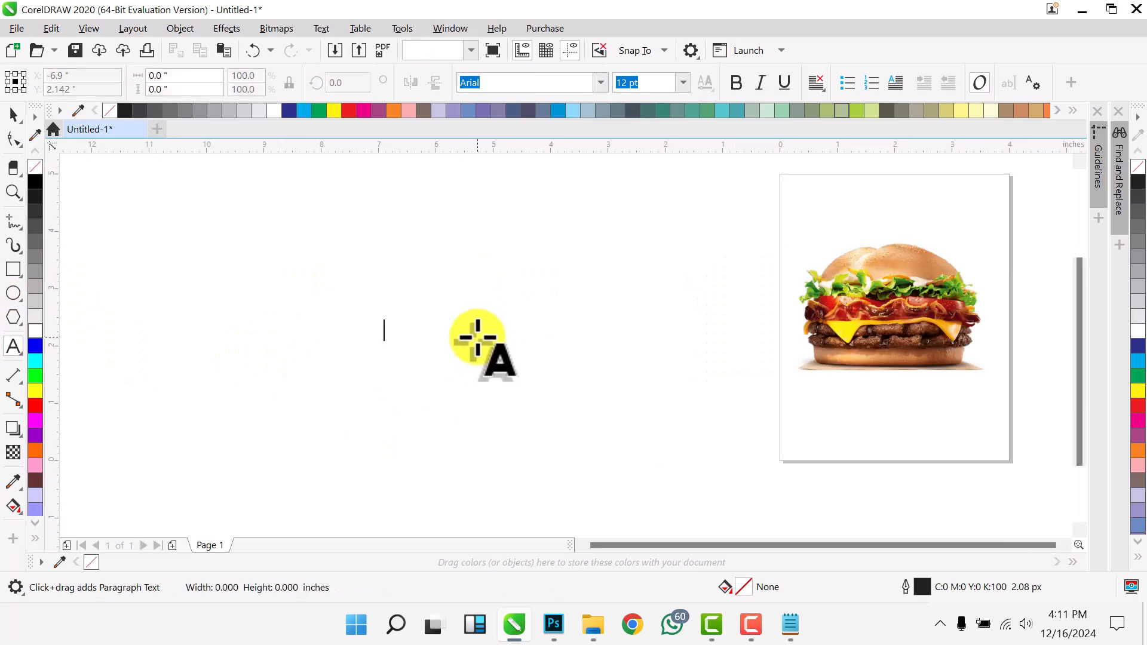
pyautogui.hotkey('ctrl', 'v')
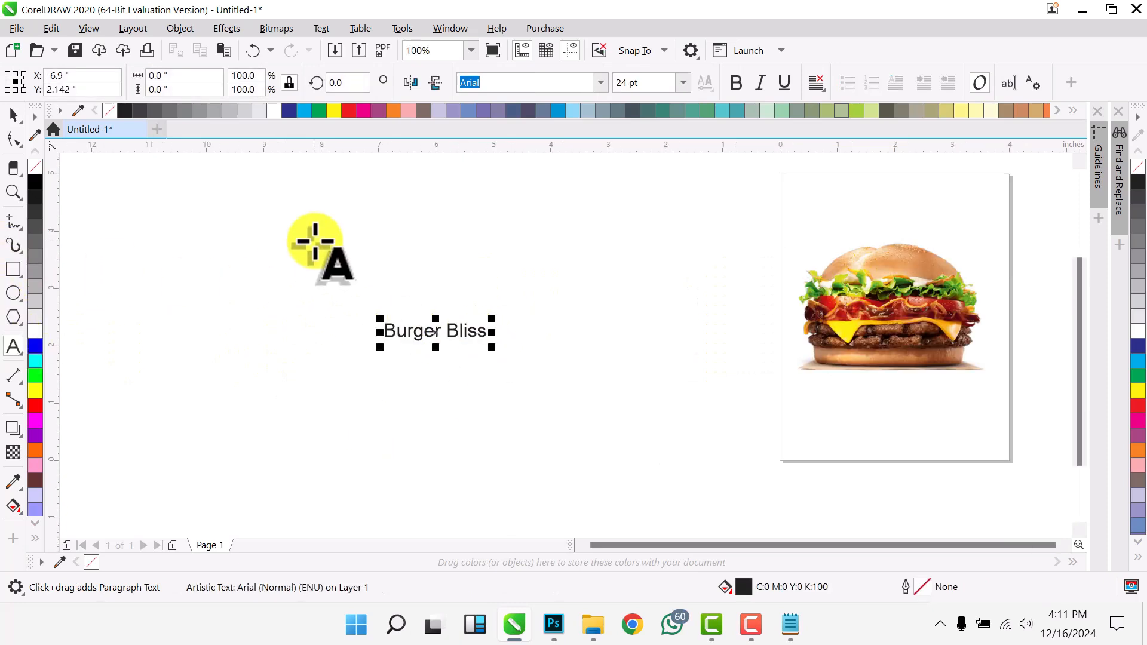
pyautogui.click(315, 233)
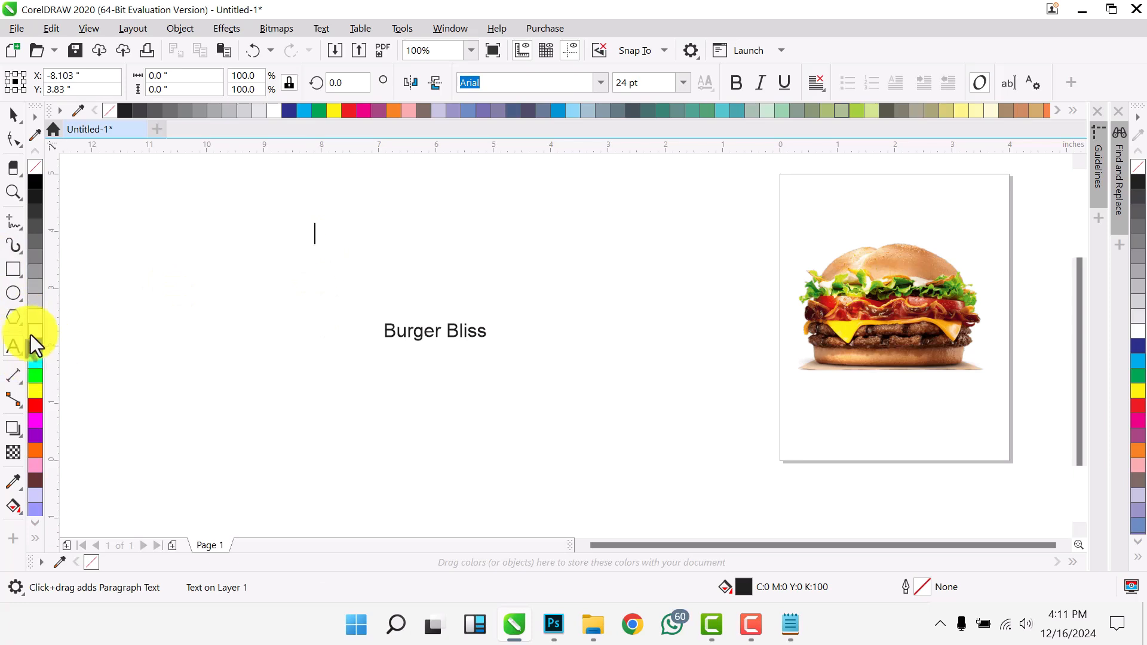
# Paste a second "Burger Bliss" headline above the first and move the original farther down and away from the page.
pyautogui.click(369, 219)
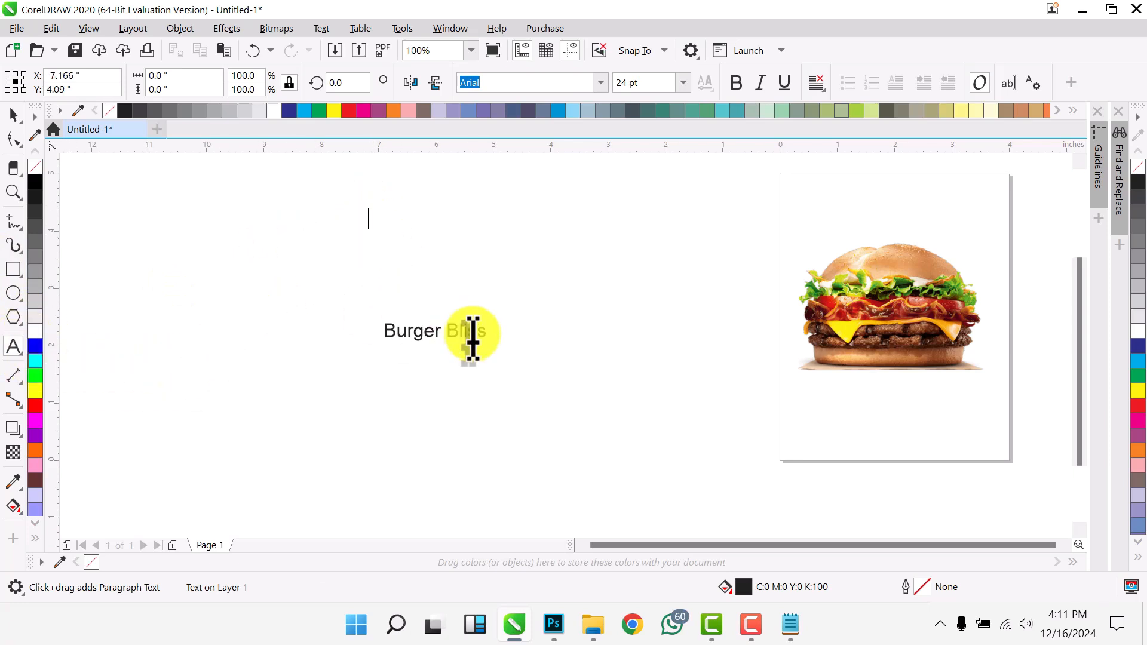
pyautogui.moveTo(472, 337); pyautogui.dragTo(431, 218)
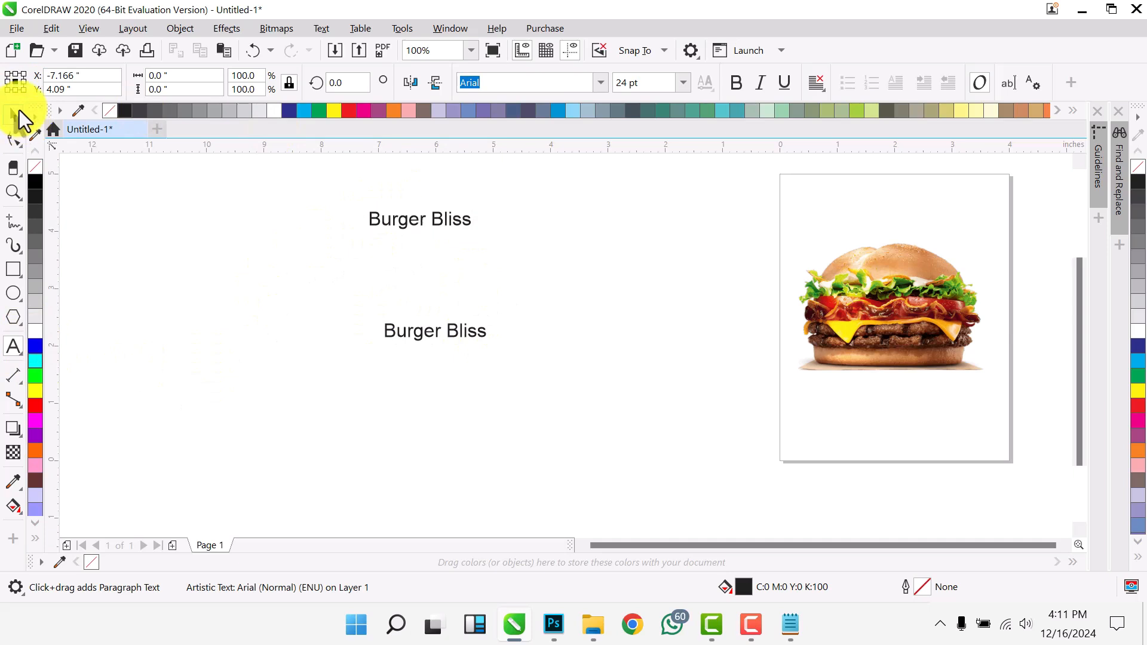
pyautogui.click(19, 112)
pyautogui.moveTo(477, 337); pyautogui.dragTo(286, 355)
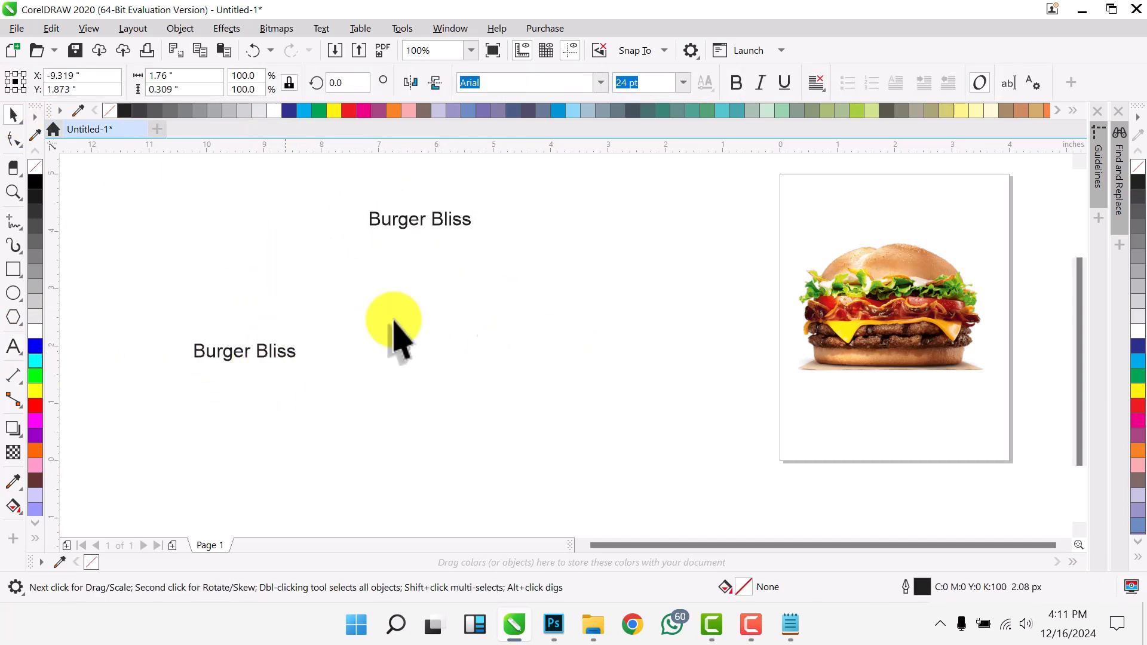
# Split the upper headline into separate "Burger" and "Bliss" text objects and move "Burger" toward the page.
pyautogui.scroll(2, 425, 204)
pyautogui.click(456, 251)
pyautogui.doubleClick(458, 246)
pyautogui.press('Return')
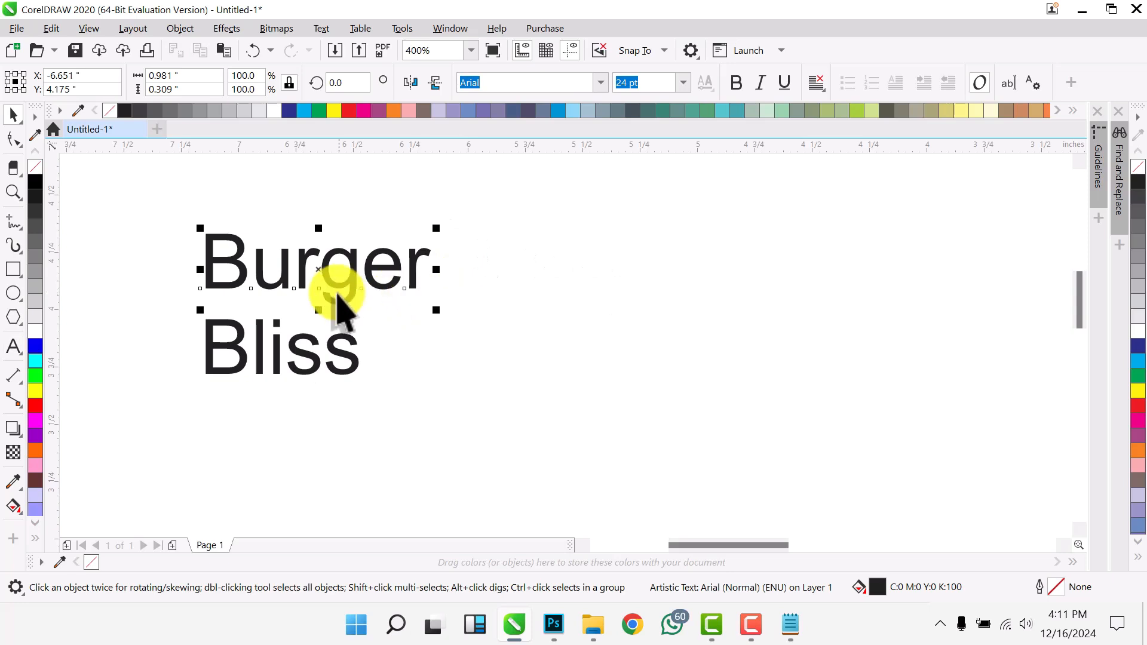
pyautogui.scroll(-2, 330, 293)
pyautogui.moveTo(327, 288); pyautogui.dragTo(734, 278)
# Enlarge the separate words, "Bliss" to about 78.5 pt and "Burger" to about 72 pt.
pyautogui.scroll(-2, 633, 257)
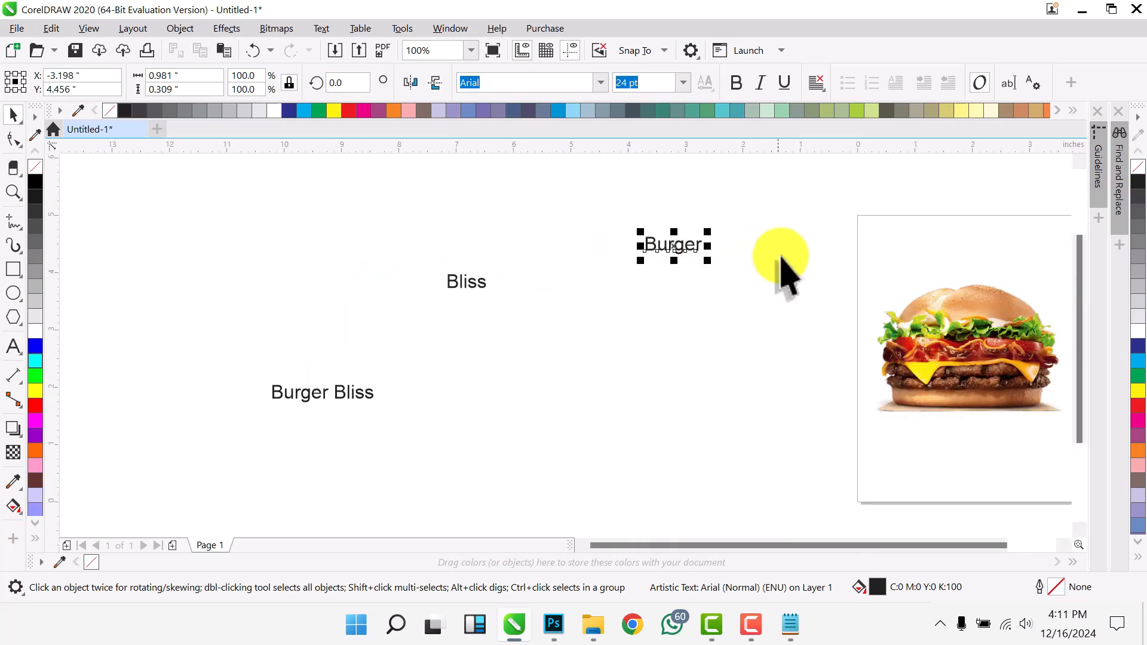
pyautogui.scroll(-2, 658, 328)
pyautogui.scroll(2, 815, 311)
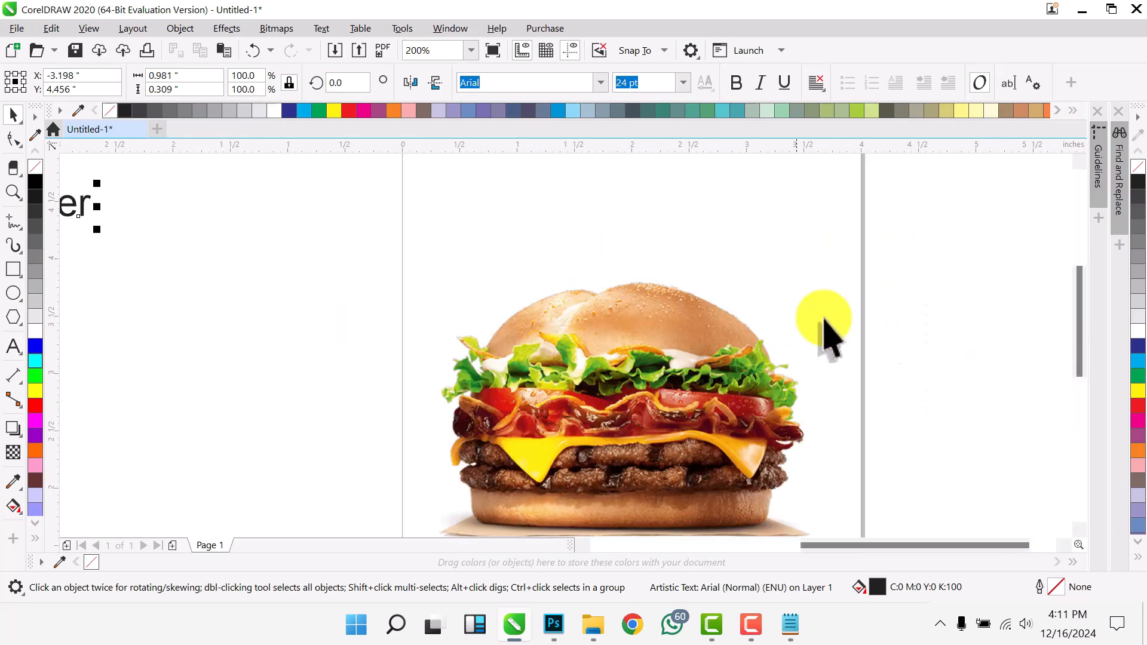
pyautogui.scroll(-1, 628, 269)
pyautogui.scroll(2, 678, 299)
pyautogui.scroll(-2, 499, 299)
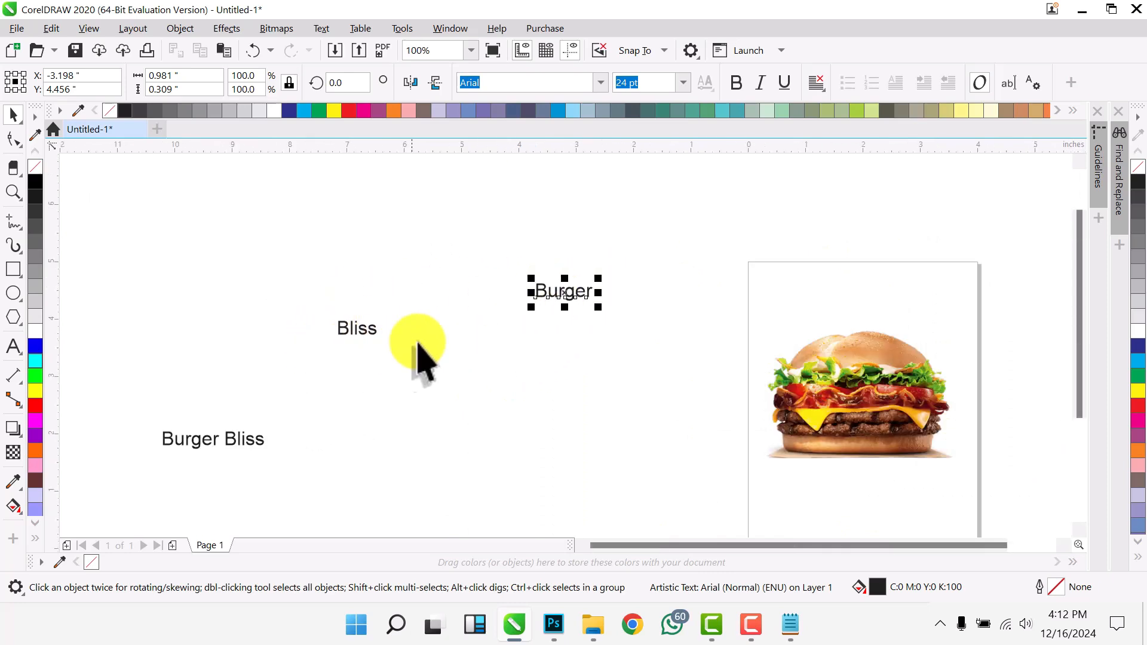
pyautogui.click(373, 332)
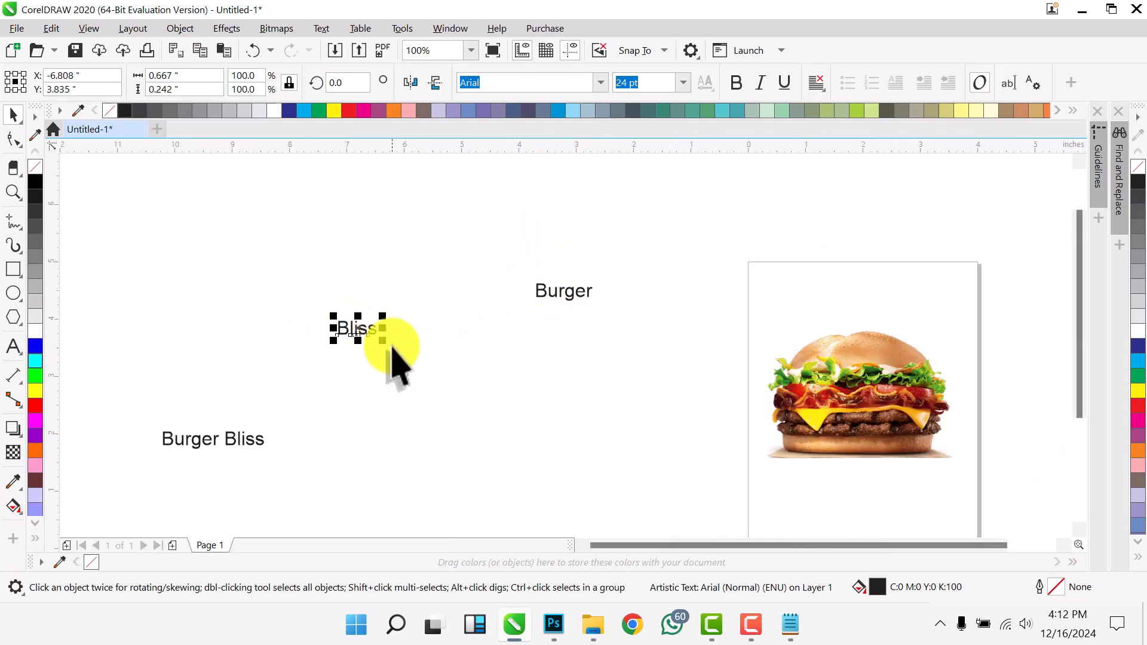
pyautogui.moveTo(376, 333); pyautogui.dragTo(462, 385)
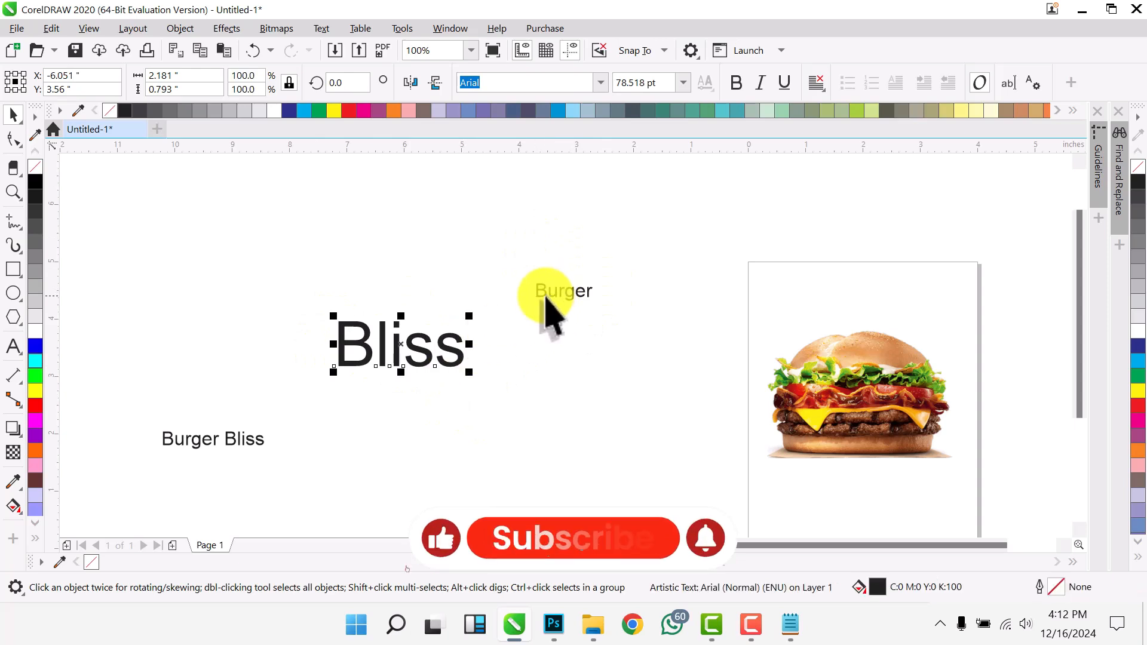
pyautogui.click(558, 293)
pyautogui.moveTo(599, 309); pyautogui.dragTo(683, 371)
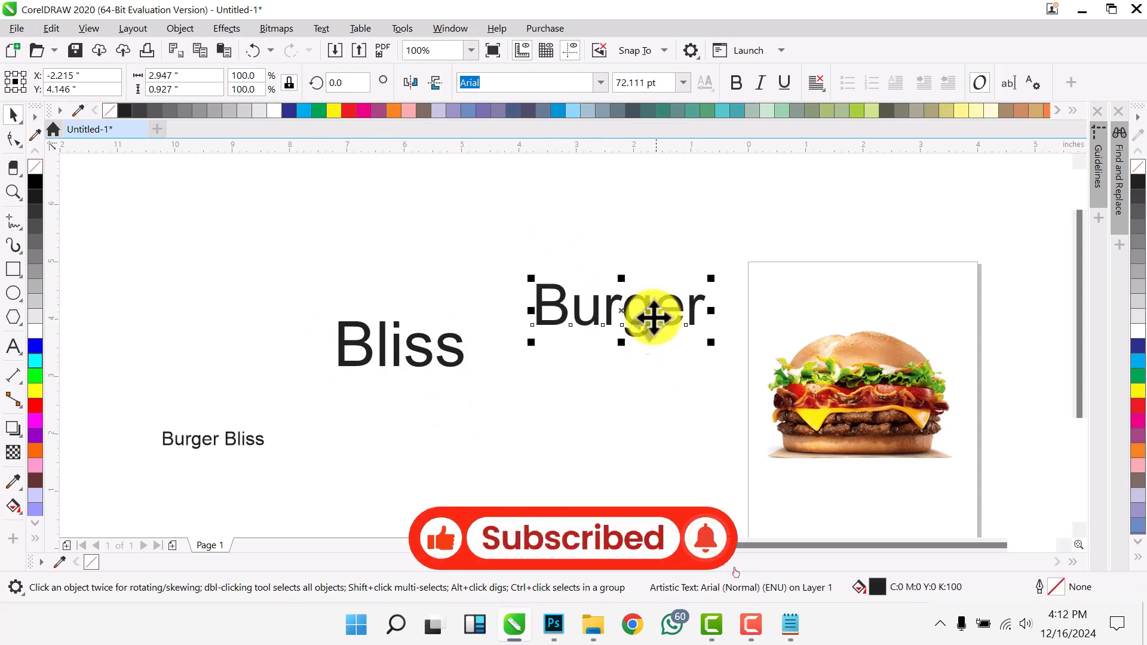
# Move both enlarged words away from the page and place "Burger" directly below "Bliss".
pyautogui.click(639, 339)
pyautogui.moveTo(604, 302); pyautogui.dragTo(527, 245)
pyautogui.moveTo(412, 357); pyautogui.dragTo(312, 291)
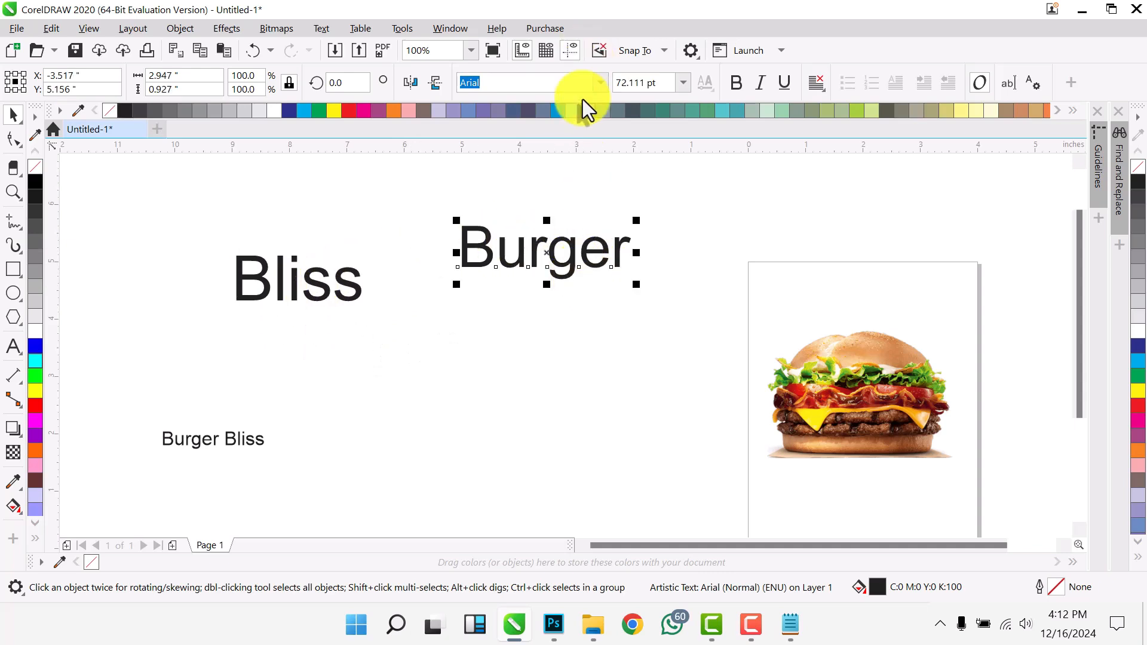
pyautogui.moveTo(568, 261); pyautogui.dragTo(353, 385)
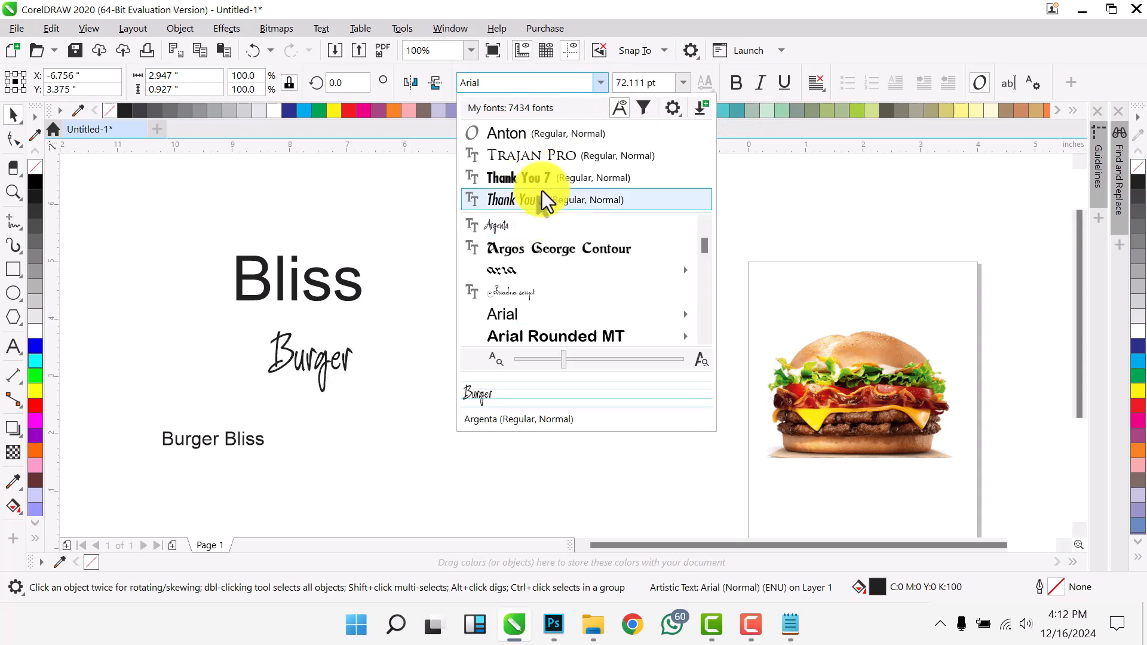
# Set the font of both "Burger" and "Bliss" to Argenta.
pyautogui.click(526, 232)
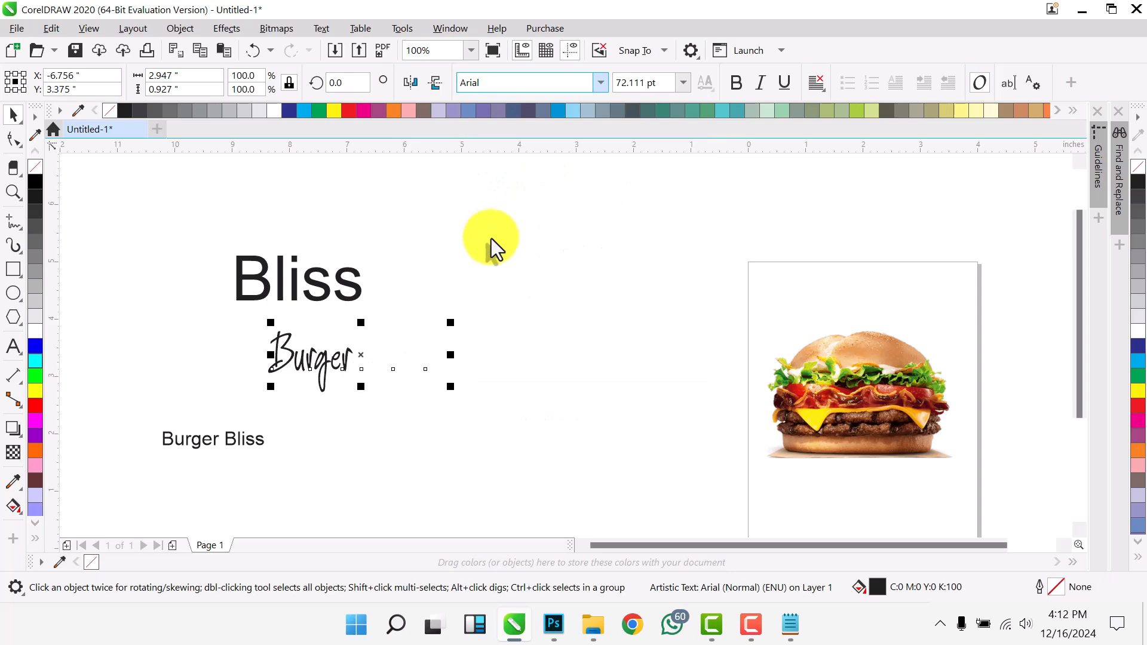
pyautogui.click(393, 234)
pyautogui.click(333, 293)
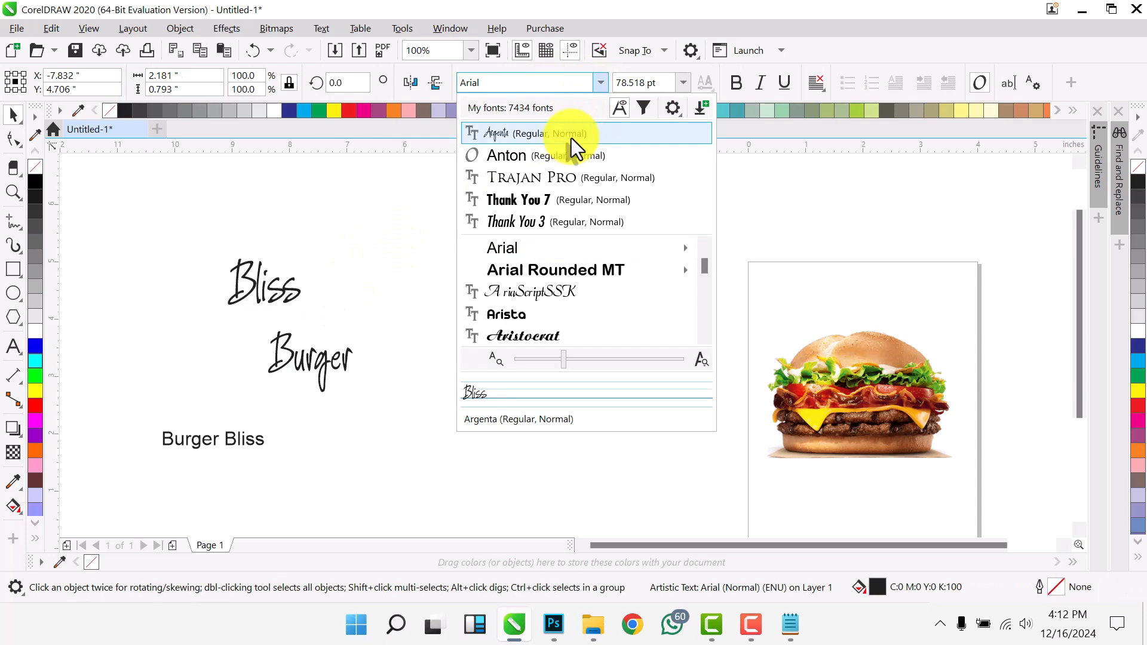
pyautogui.click(567, 135)
# Move "Burger" away from "Bliss" into the empty area between it and the page.
pyautogui.click(297, 333)
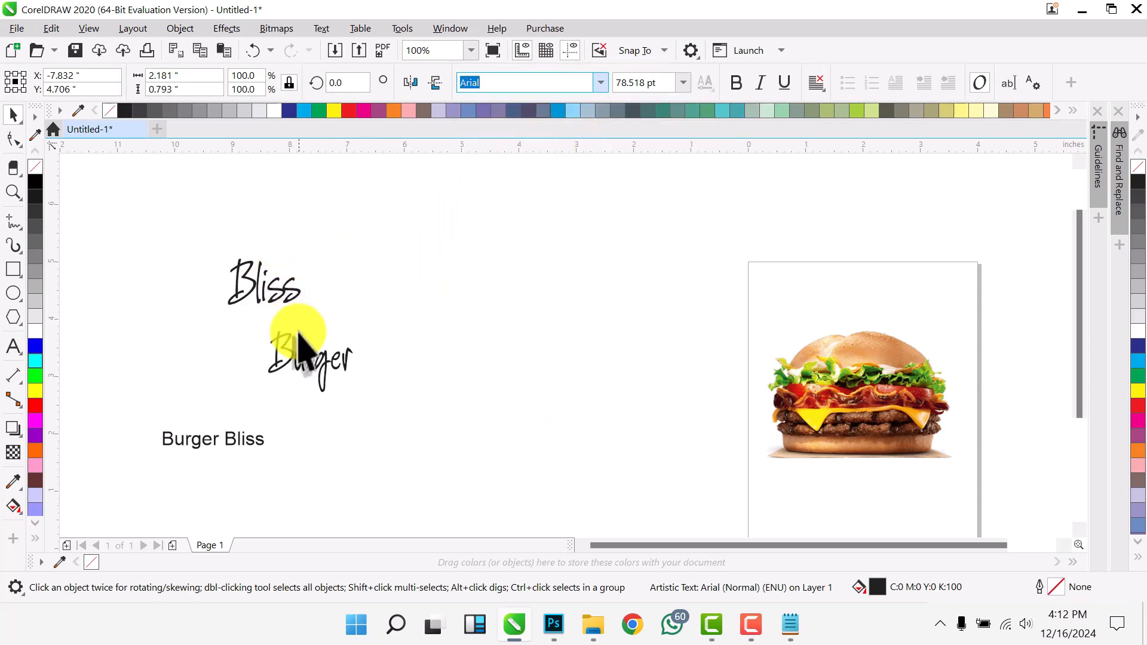
pyautogui.click(312, 365)
pyautogui.click(450, 317)
pyautogui.moveTo(311, 360); pyautogui.dragTo(491, 239)
pyautogui.click(270, 292)
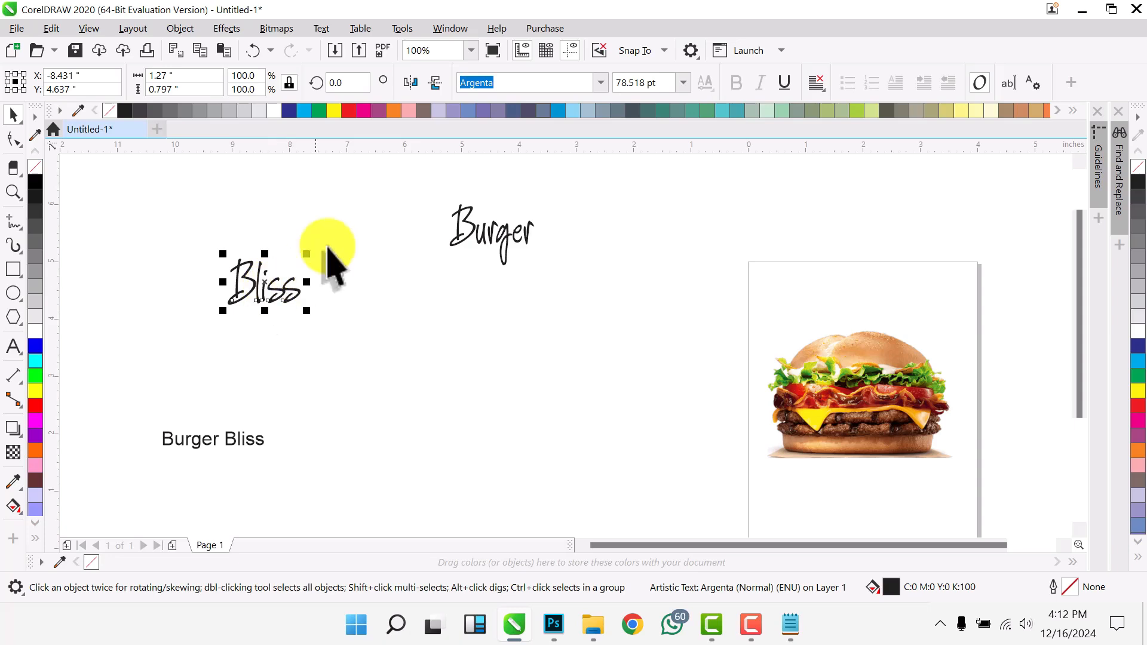
pyautogui.click(599, 82)
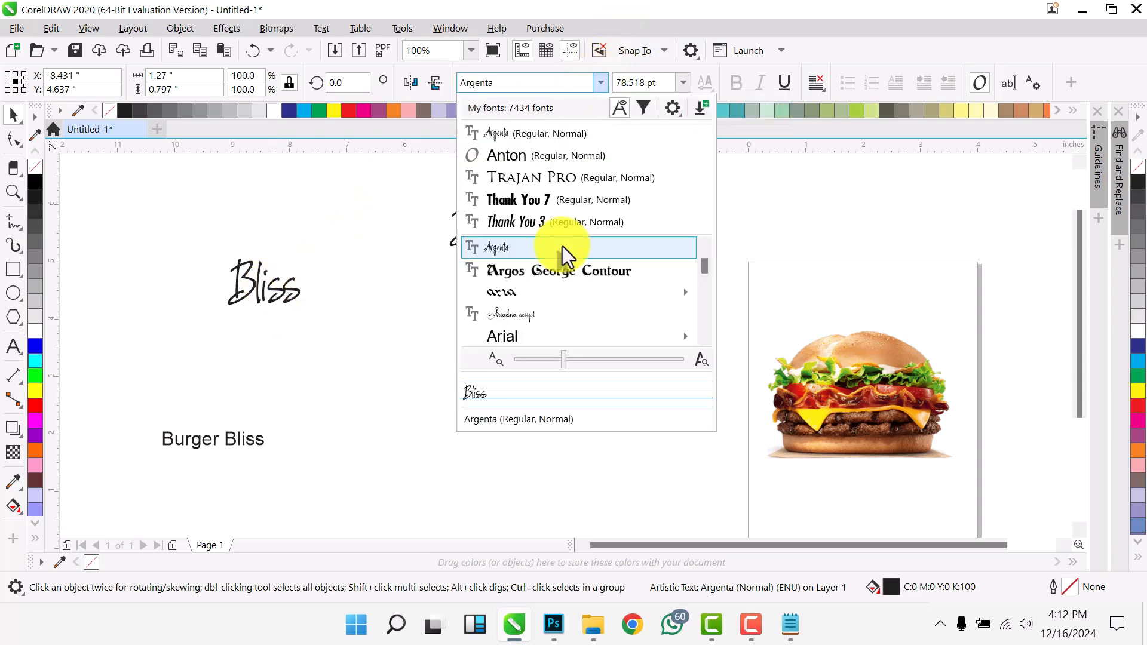
pyautogui.scroll(-3, 562, 251)
pyautogui.click(427, 279)
# Change the font of "Burger" to Asap Bold-Italic.
pyautogui.click(466, 238)
pyautogui.click(600, 82)
pyautogui.scroll(-3, 549, 286)
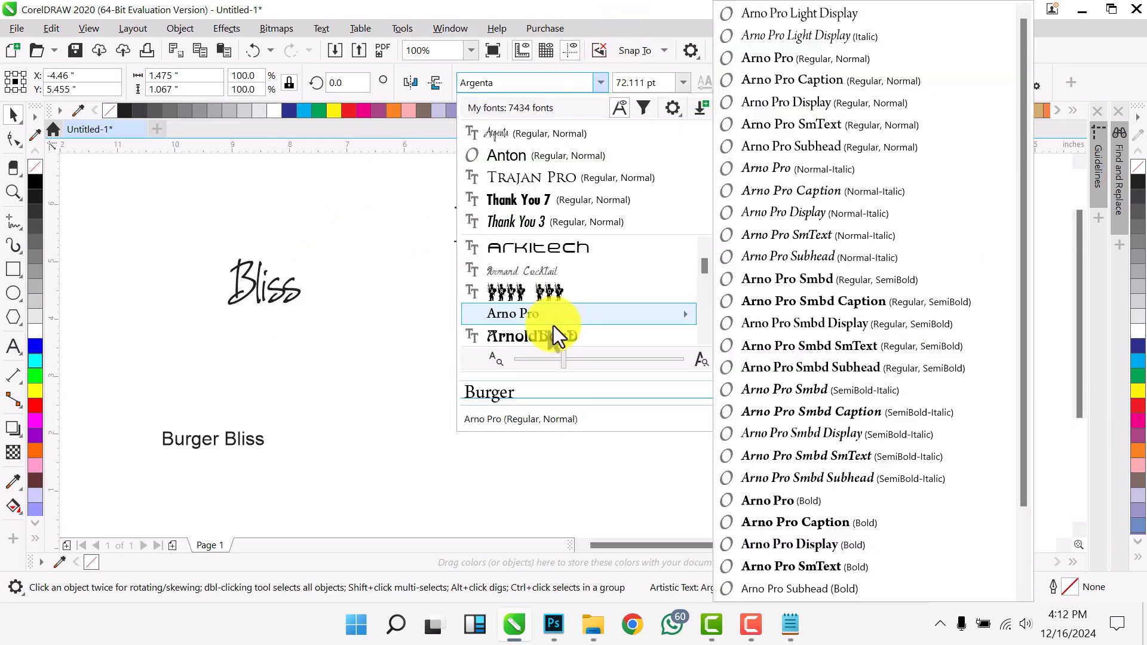
pyautogui.scroll(-6, 556, 323)
pyautogui.scroll(2, 559, 307)
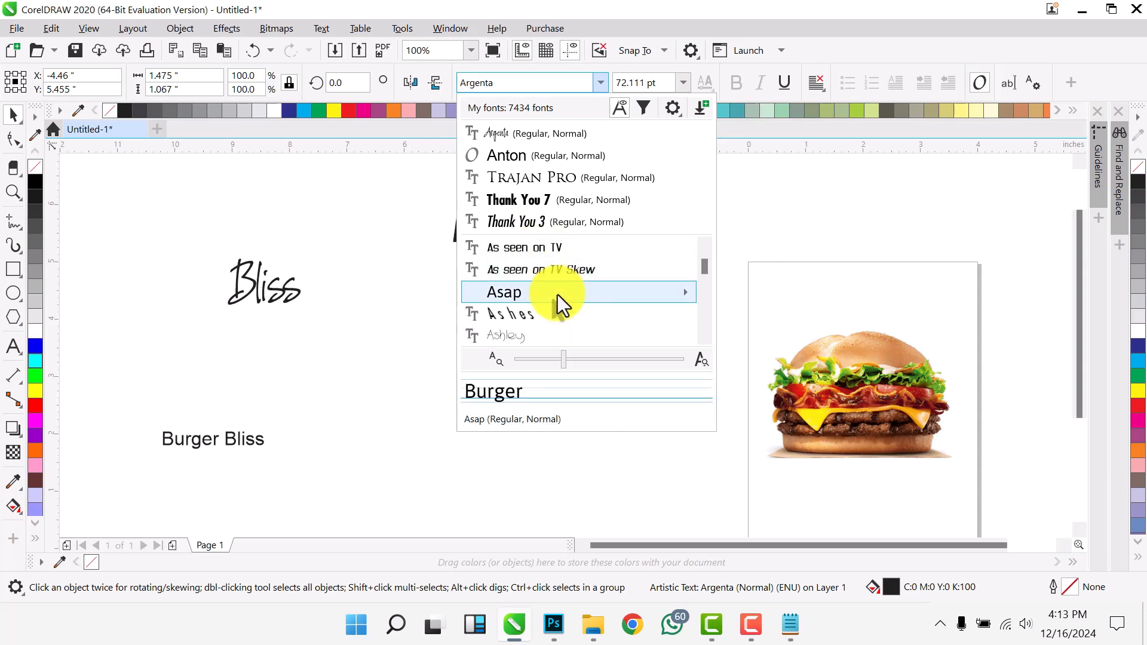
pyautogui.moveTo(557, 296)
pyautogui.click(771, 358)
# Move "Burger" slightly down and change all its letters to uppercase.
pyautogui.moveTo(548, 226); pyautogui.dragTo(533, 321)
pyautogui.doubleClick(528, 322)
pyautogui.hotkey('ctrl', 'a')
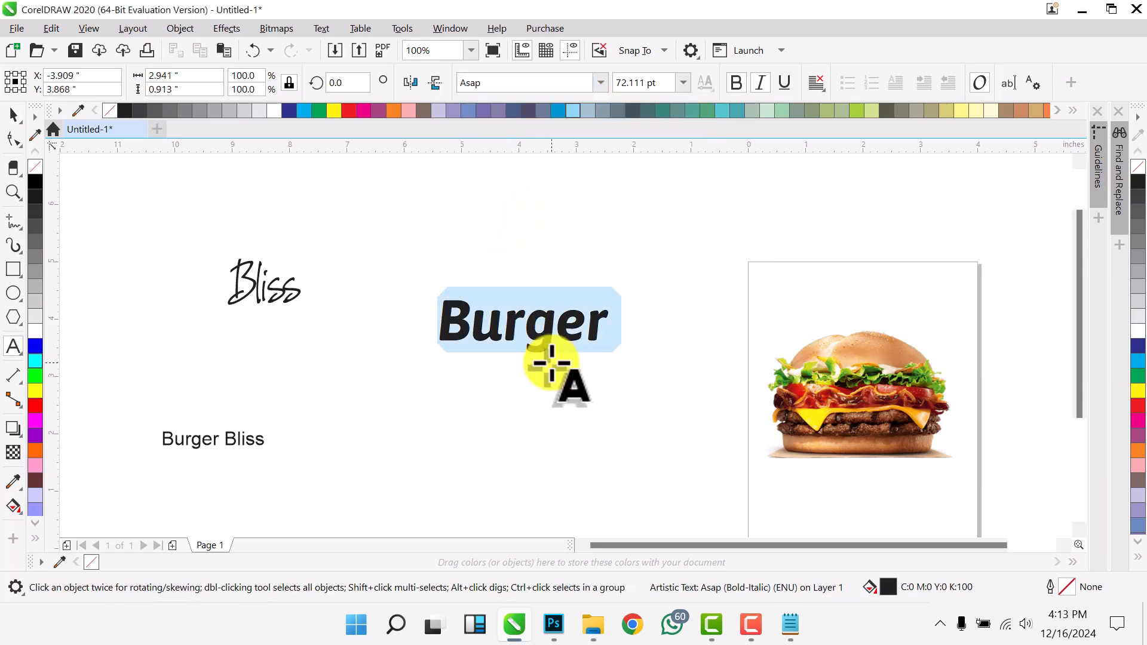
pyautogui.hotkey('shift', 'F3')
pyautogui.press('Return')
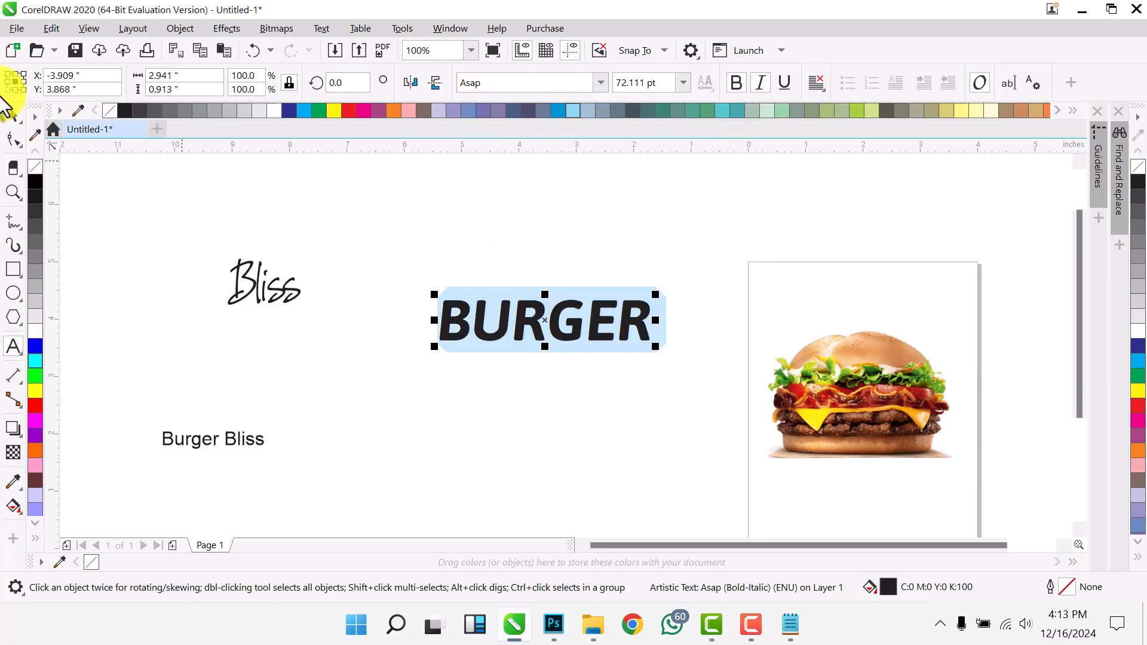
pyautogui.click(12, 122)
# Place a duplicate of the uppercase BURGER text above "Bliss".
pyautogui.click(541, 333)
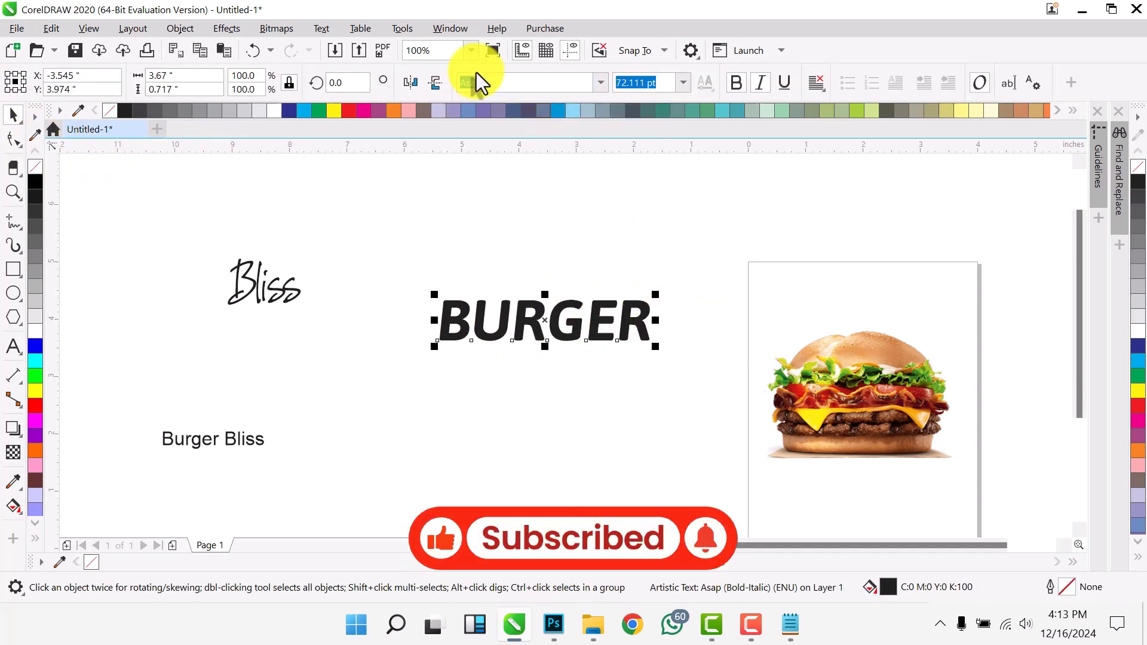
pyautogui.click(541, 253)
pyautogui.click(559, 317)
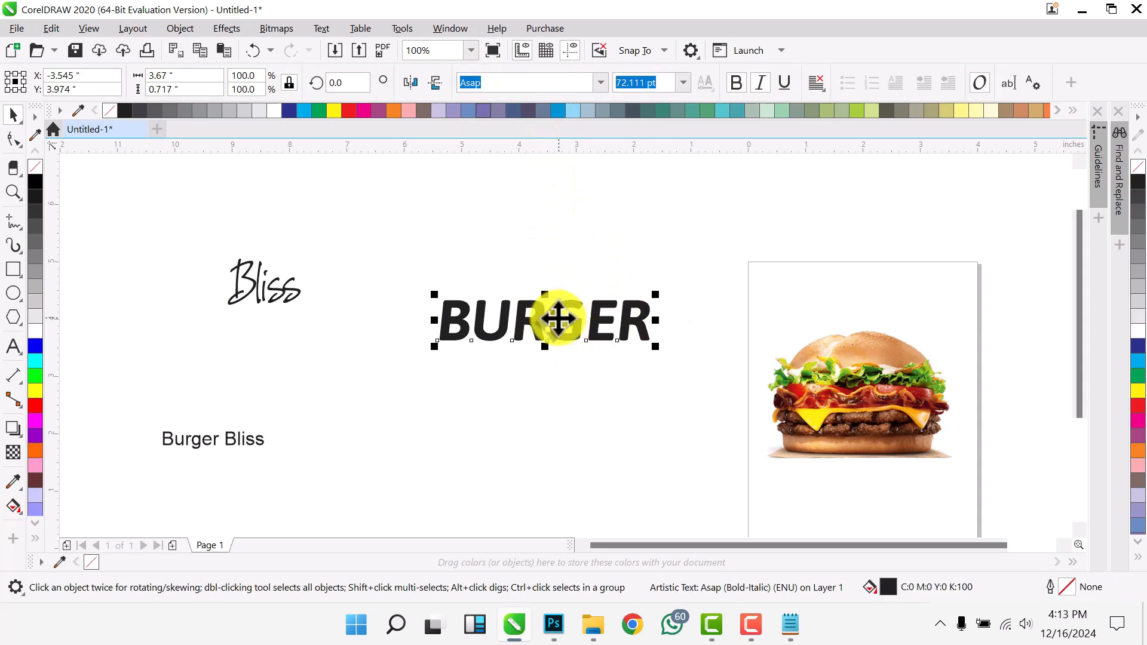
pyautogui.moveTo(553, 319); pyautogui.dragTo(302, 235)
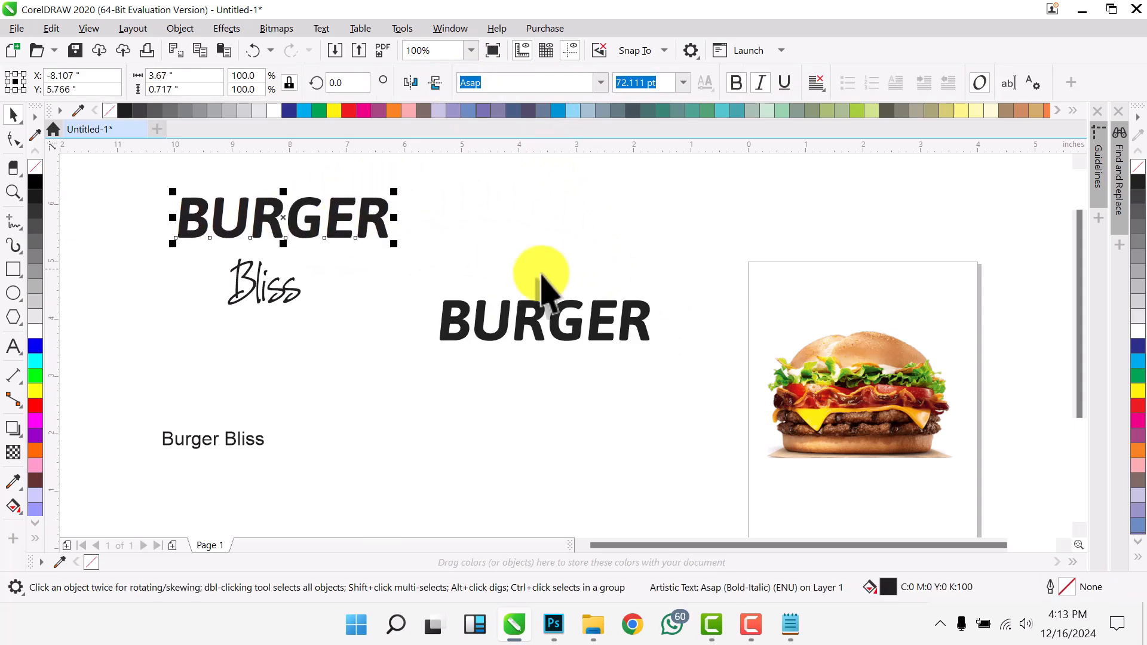
# Move the original BURGER below "Bliss" and set its font to Thank You 7.
pyautogui.moveTo(524, 325); pyautogui.dragTo(368, 339)
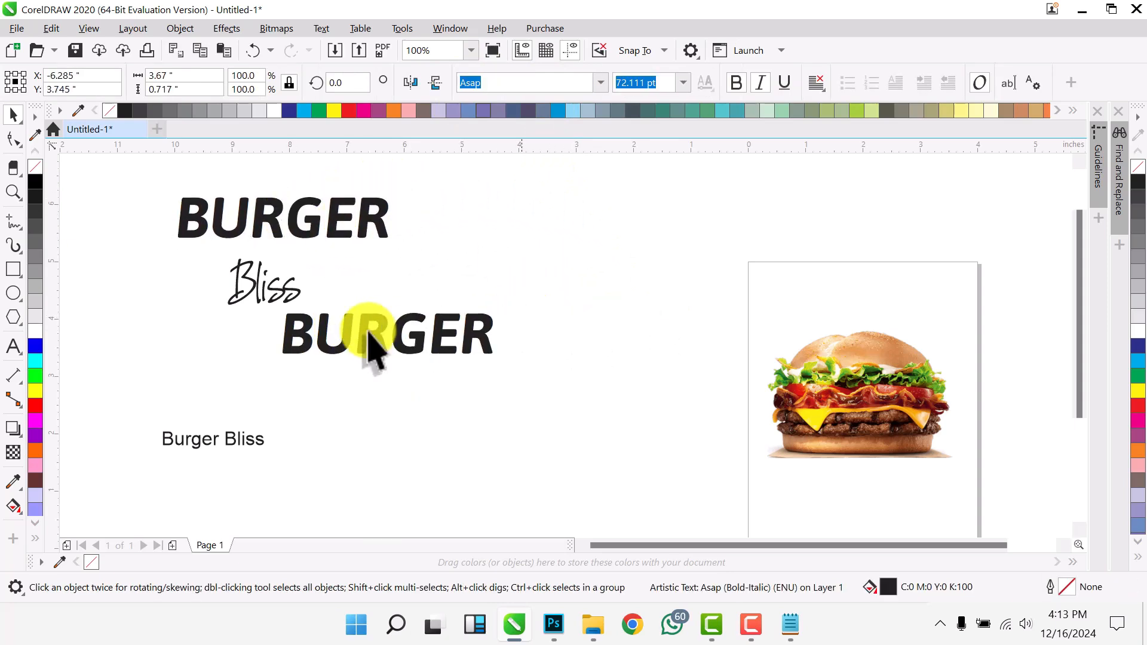
pyautogui.click(600, 83)
pyautogui.click(568, 223)
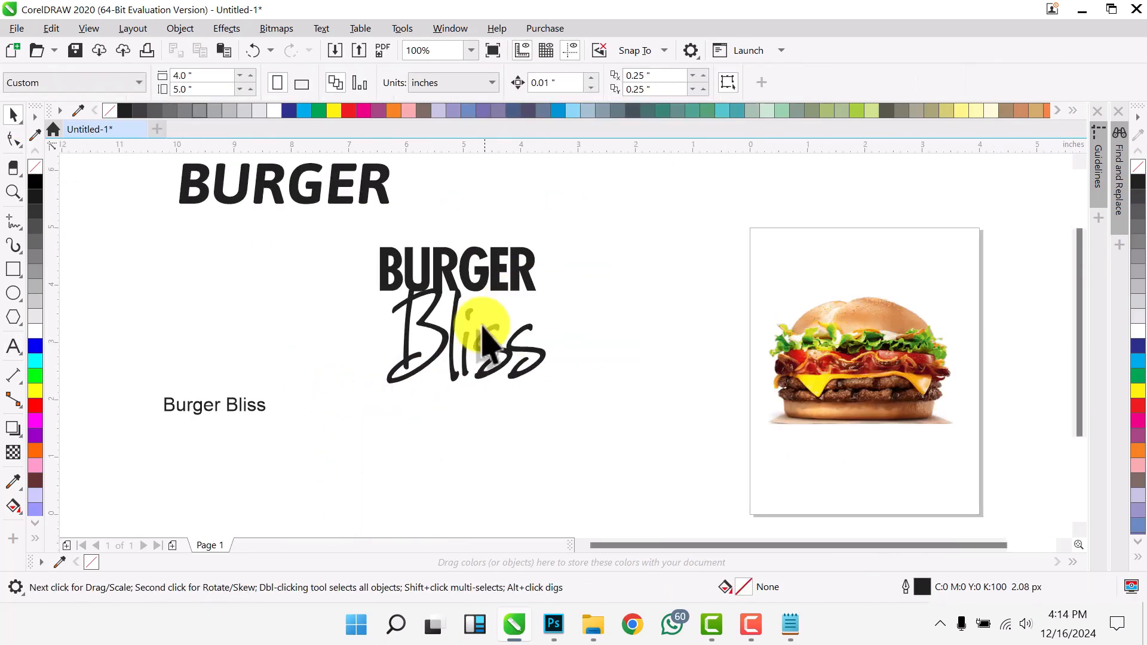
# Try the Articha font on the word "Bliss" and replace it with Atlane.
pyautogui.click(483, 337)
pyautogui.click(600, 84)
pyautogui.click(521, 275)
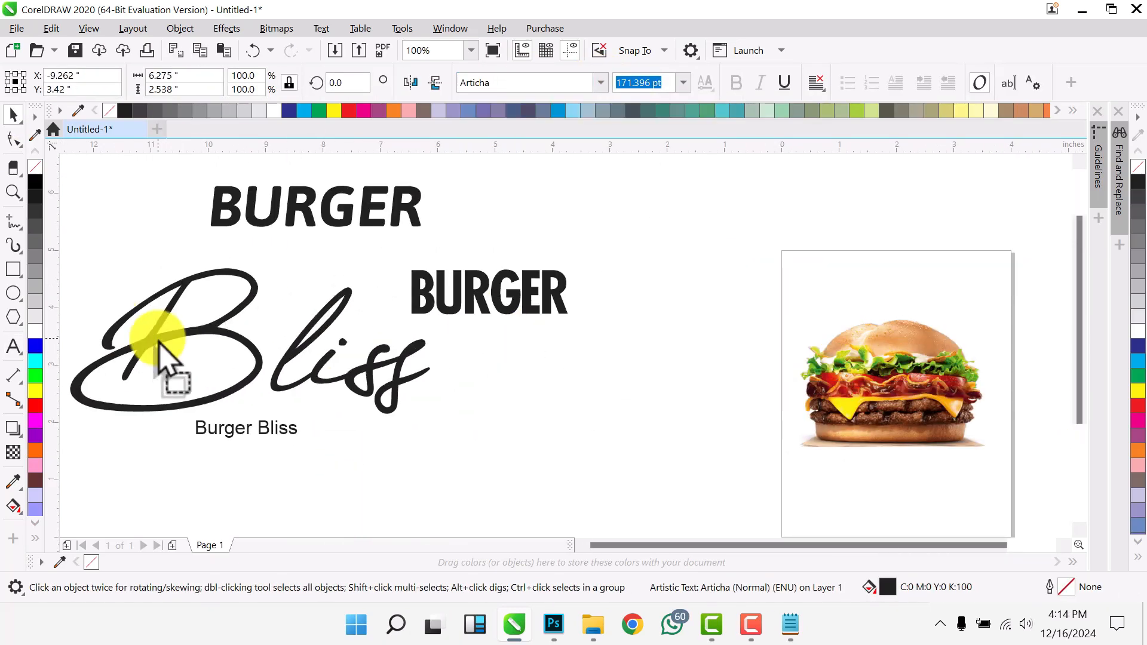
pyautogui.click(599, 84)
pyautogui.click(568, 297)
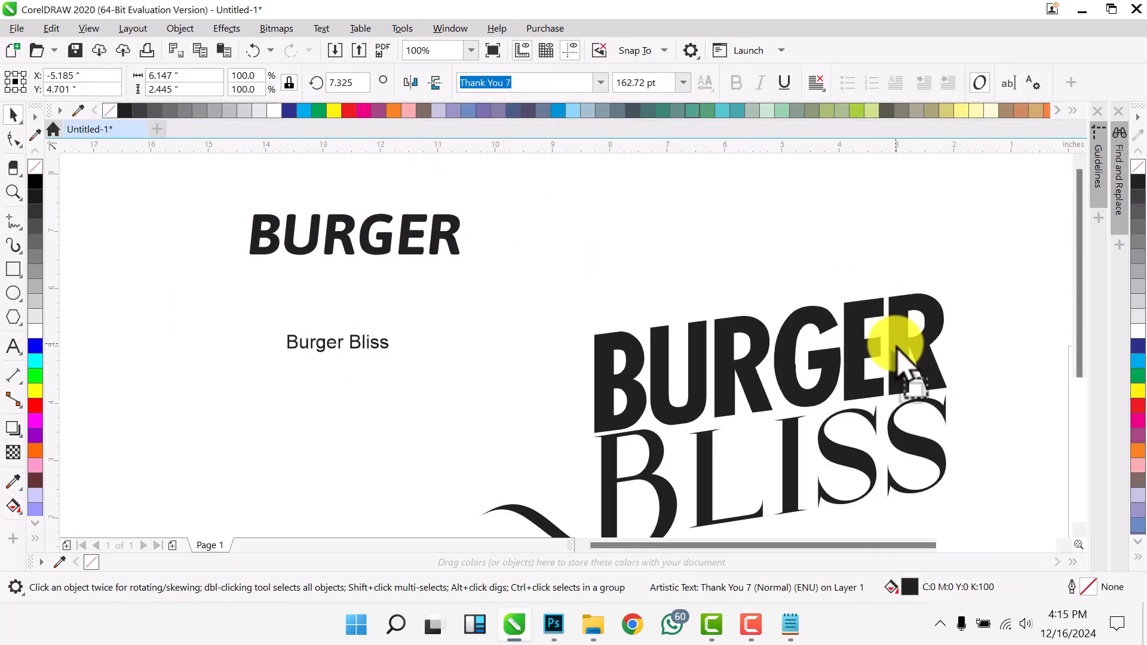
# Inspect the slanted BLISS lettering up close and select two of its characters with the Shape tool.
pyautogui.click(750, 275)
pyautogui.scroll(-2, 749, 275)
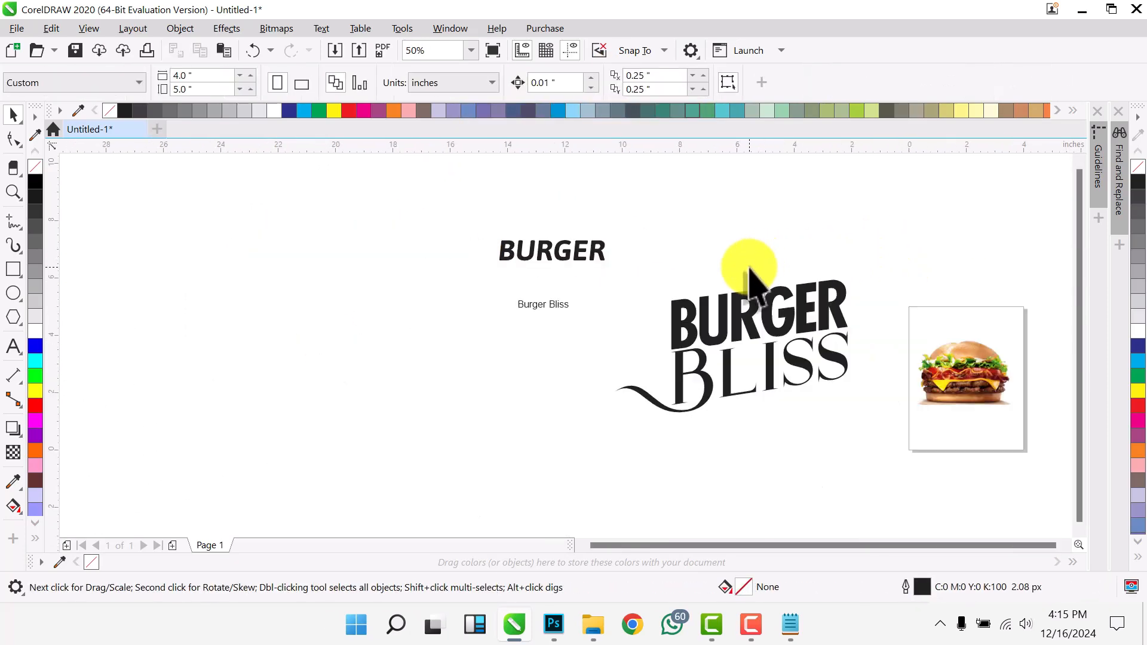
pyautogui.click(765, 370)
pyautogui.scroll(4, 771, 353)
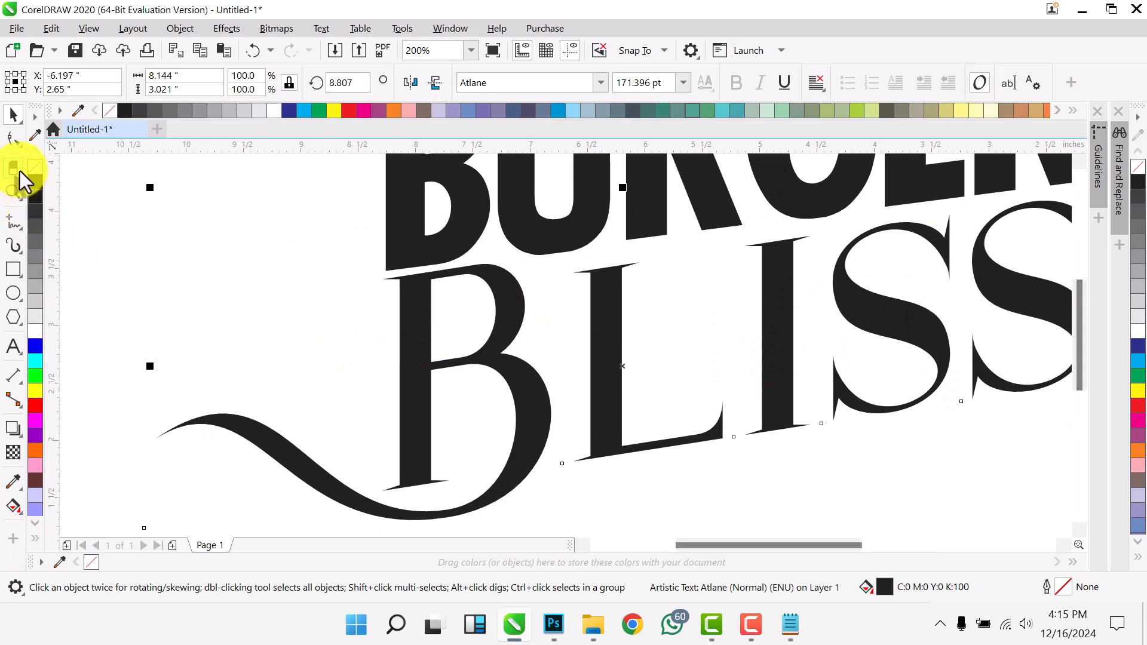
pyautogui.click(13, 138)
pyautogui.scroll(-2, 492, 351)
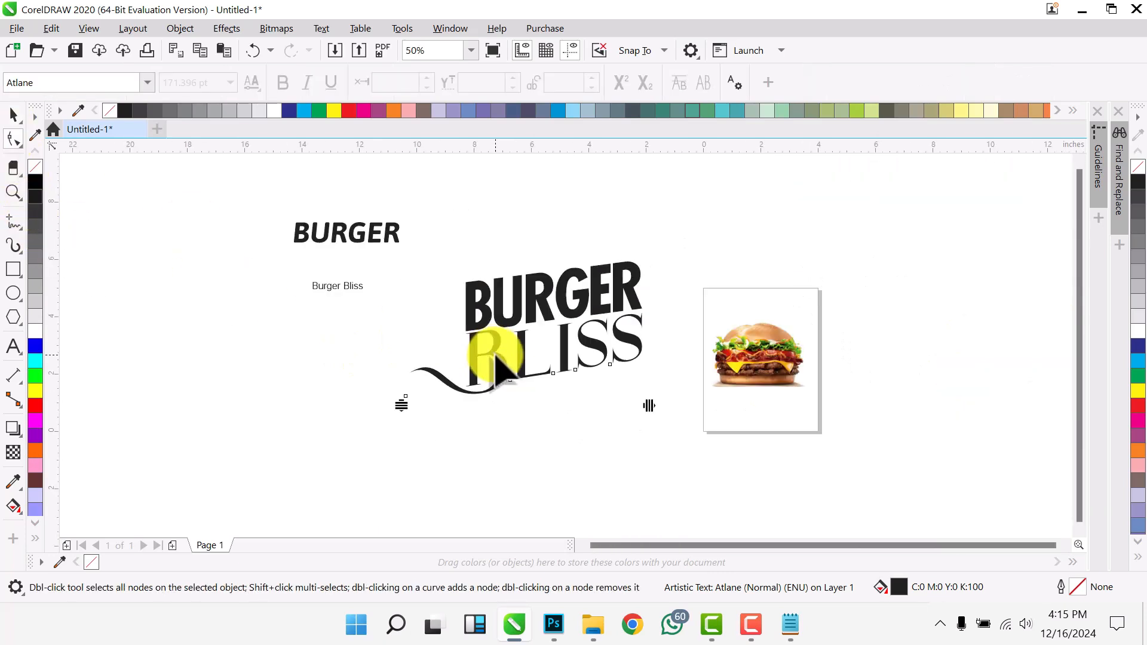
pyautogui.moveTo(495, 353); pyautogui.dragTo(555, 416)
pyautogui.scroll(1, 519, 367)
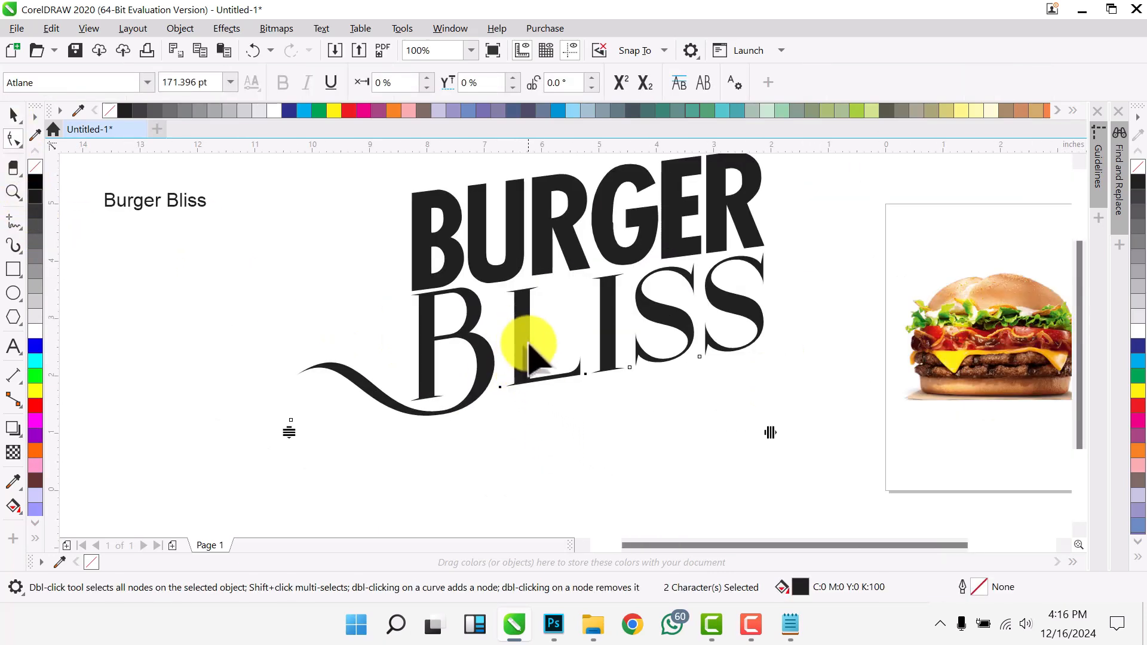
# Move the slanted BLISS text slightly down to widen its gap from BURGER, and select the slanted BURGER text.
pyautogui.click(11, 116)
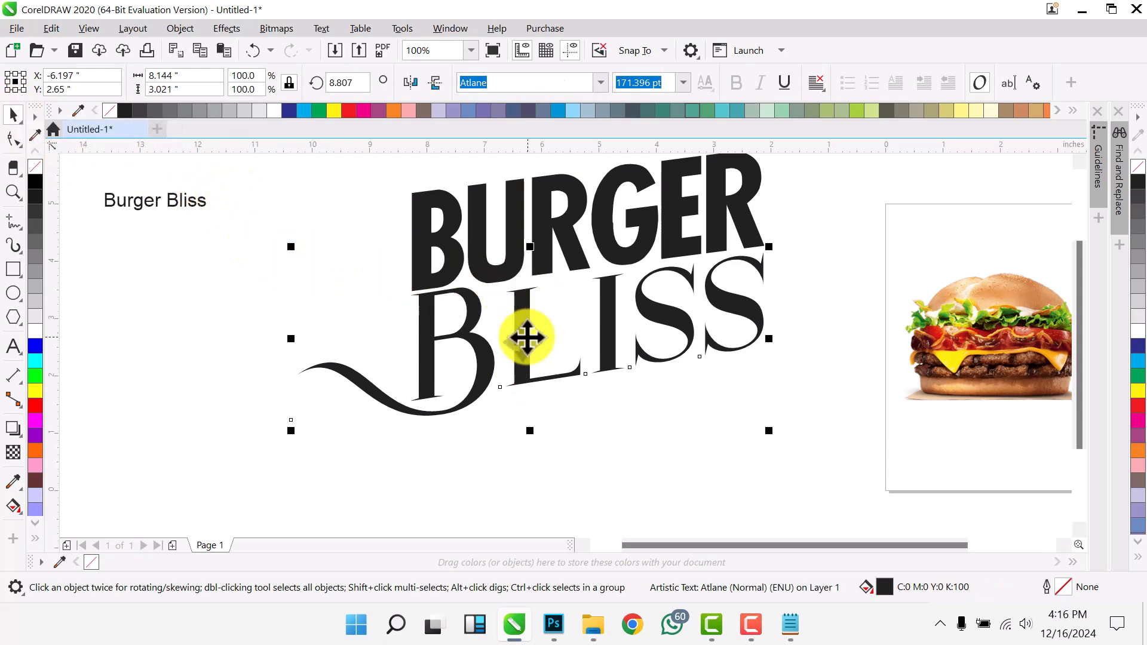
pyautogui.moveTo(526, 316)
pyautogui.mouseDown()
pyautogui.moveTo(532, 377)
pyautogui.moveTo(529, 332)
pyautogui.mouseUp()
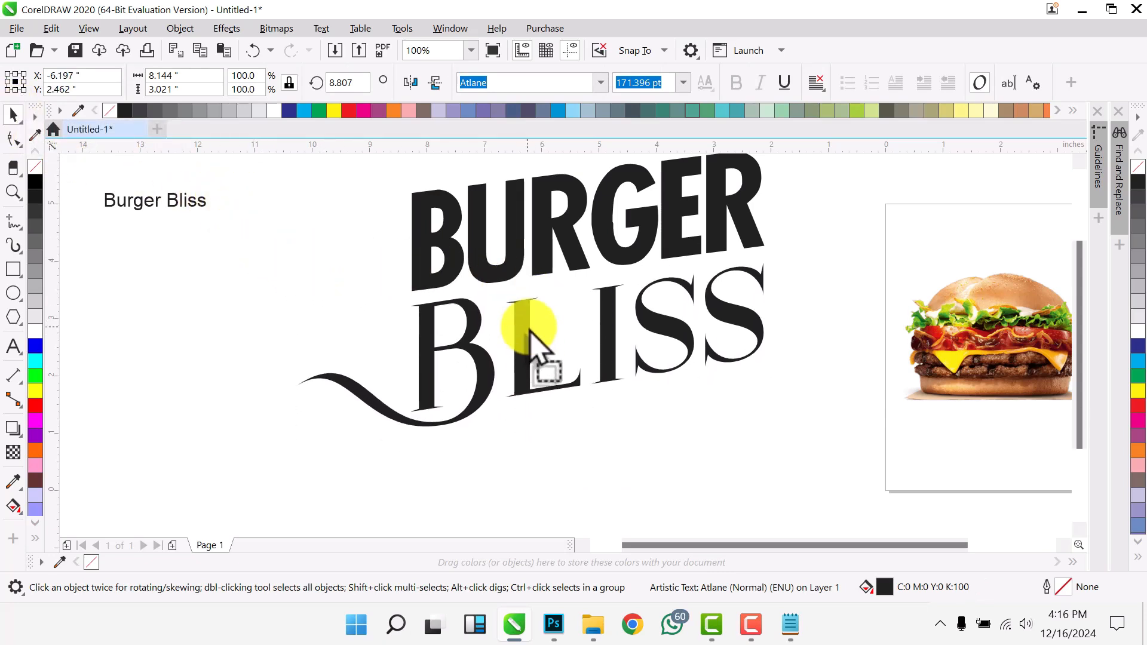
pyautogui.click(540, 245)
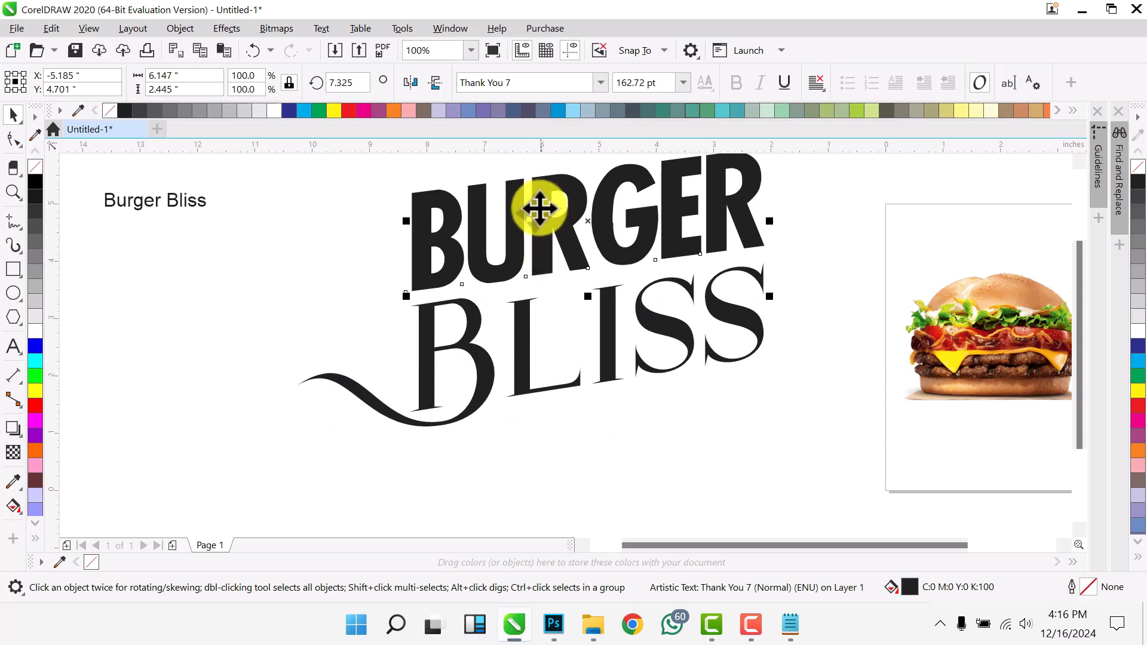
# Skew the slanted BLISS text vertically to a steeper slope of about 10.058 degrees to follow BURGER.
pyautogui.click(602, 333)
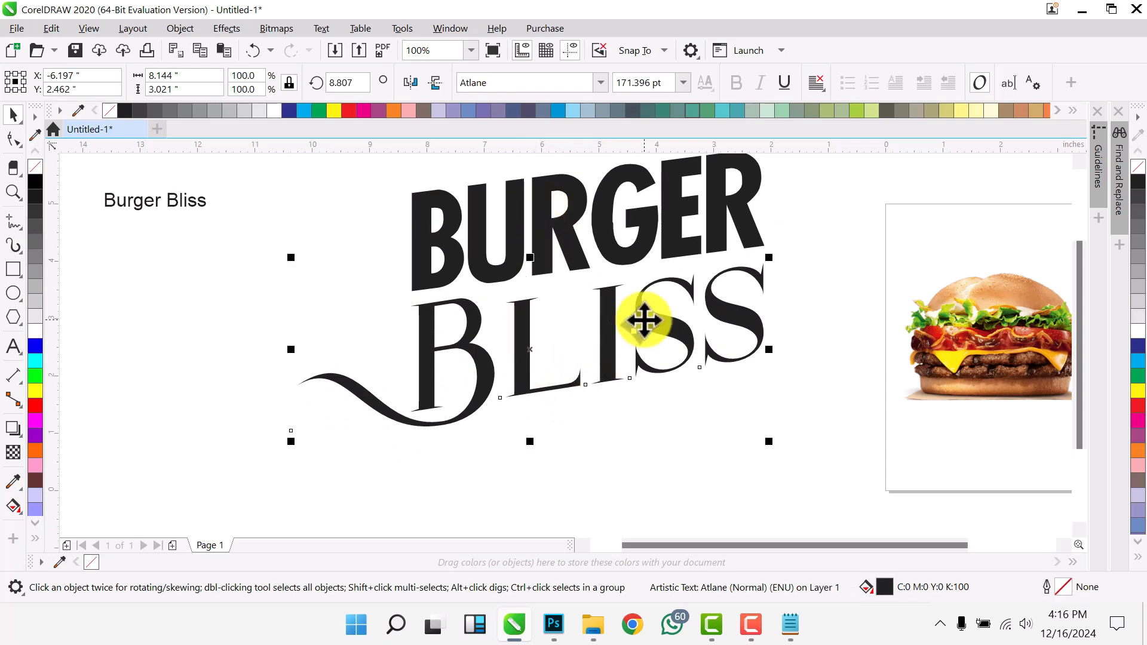
pyautogui.click(747, 324)
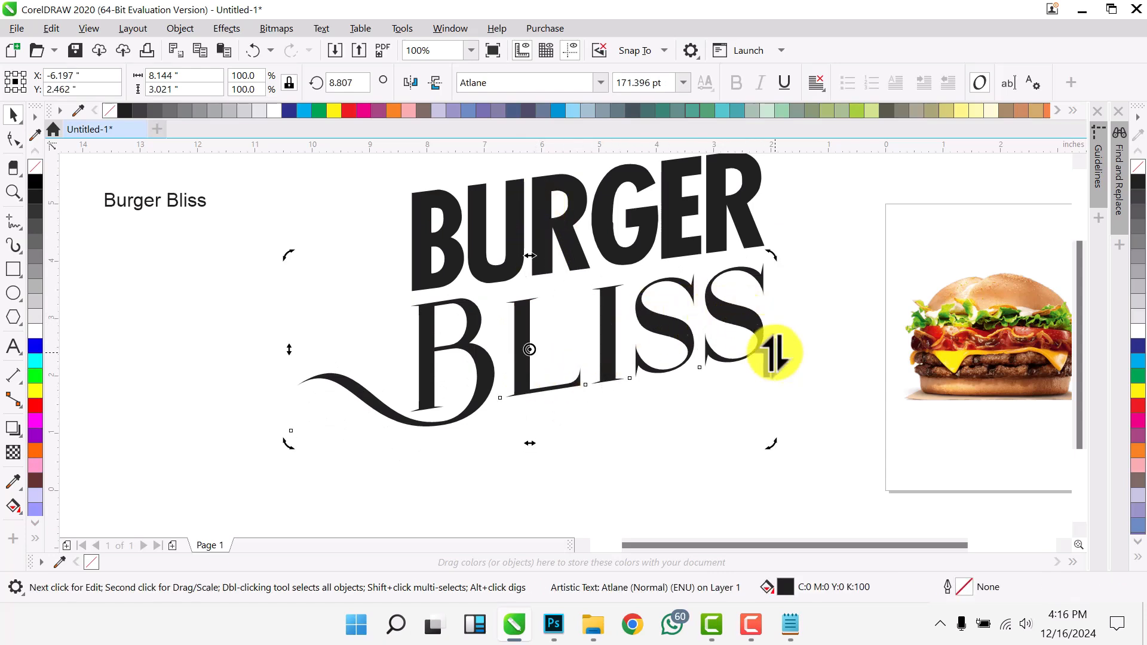
pyautogui.moveTo(774, 353)
pyautogui.mouseDown()
pyautogui.moveTo(771, 328)
pyautogui.moveTo(771, 338)
pyautogui.mouseUp()
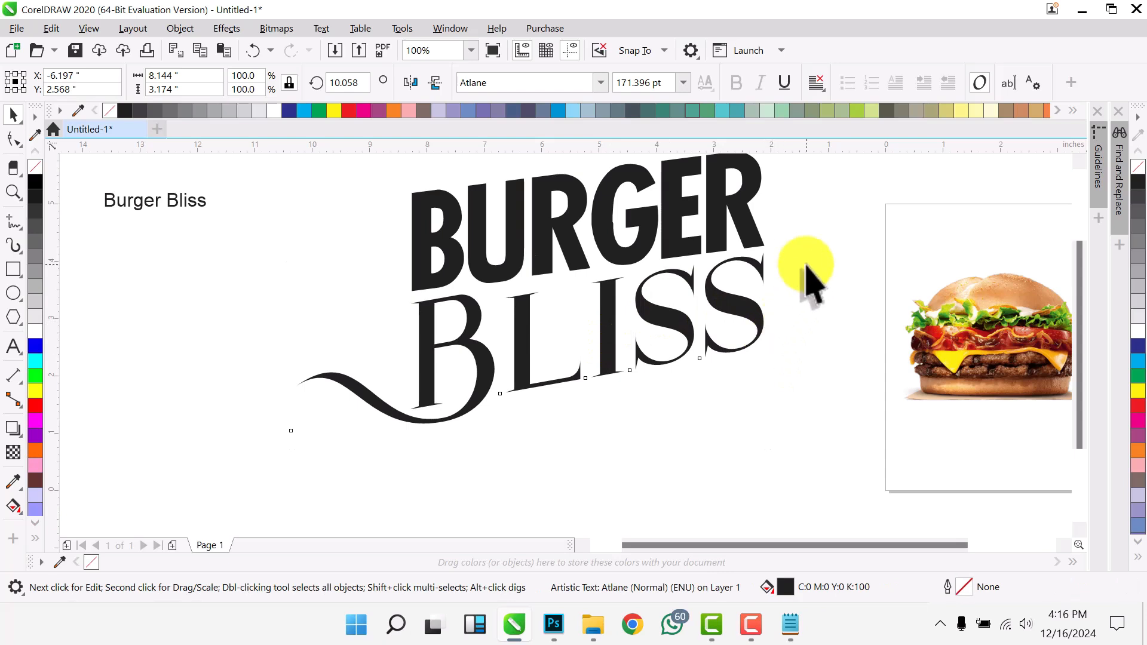
# Break the slanted BLISS text into separate letters and shift L, I and the first S closer to the B.
pyautogui.click(621, 298)
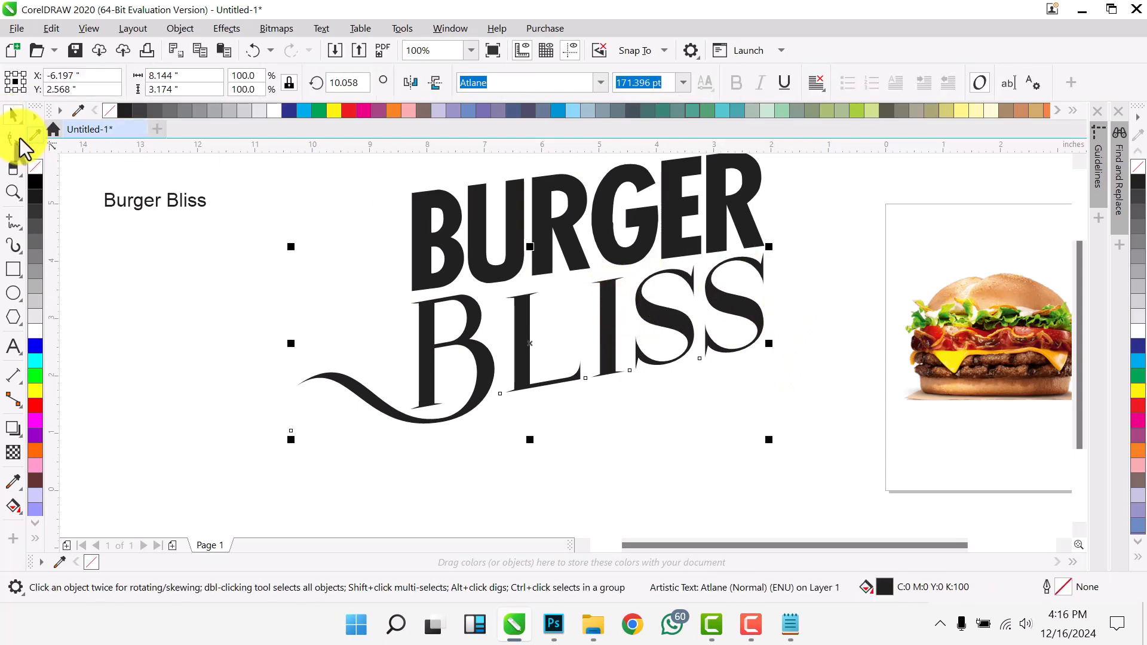
pyautogui.click(14, 138)
pyautogui.moveTo(540, 356); pyautogui.dragTo(612, 434)
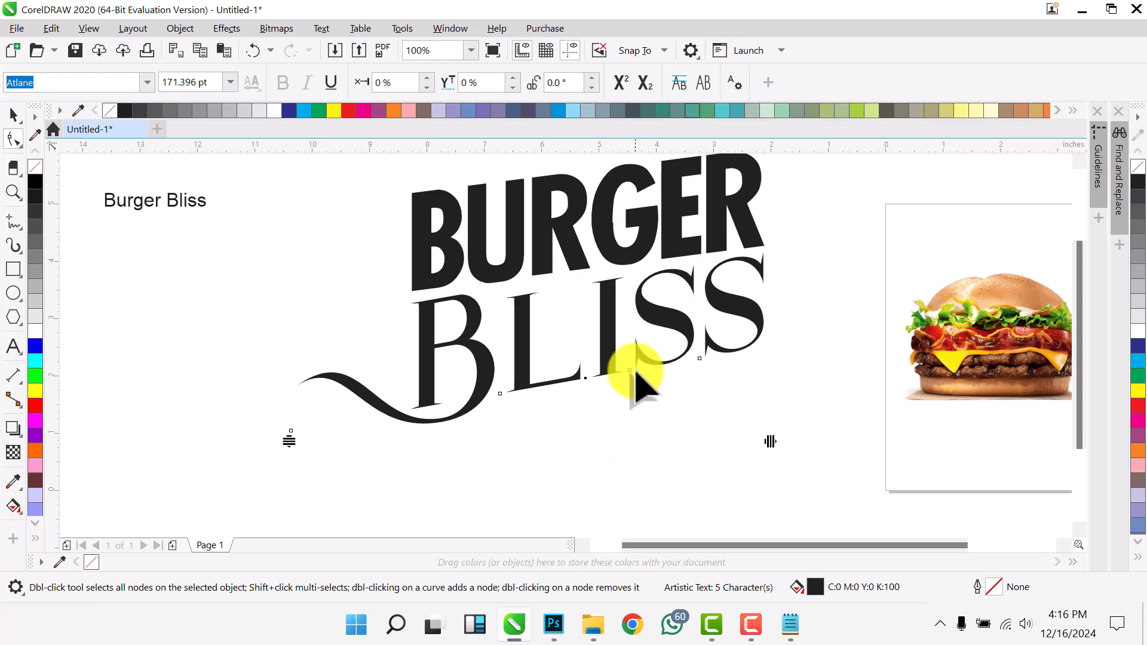
pyautogui.press('space')
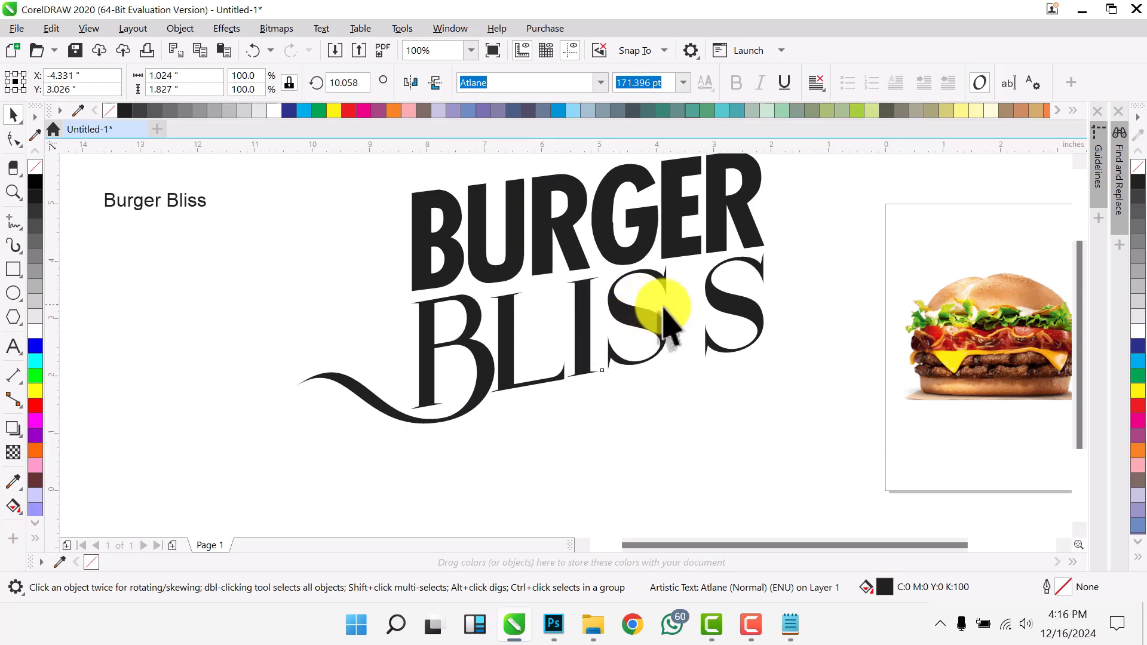
pyautogui.click(661, 316)
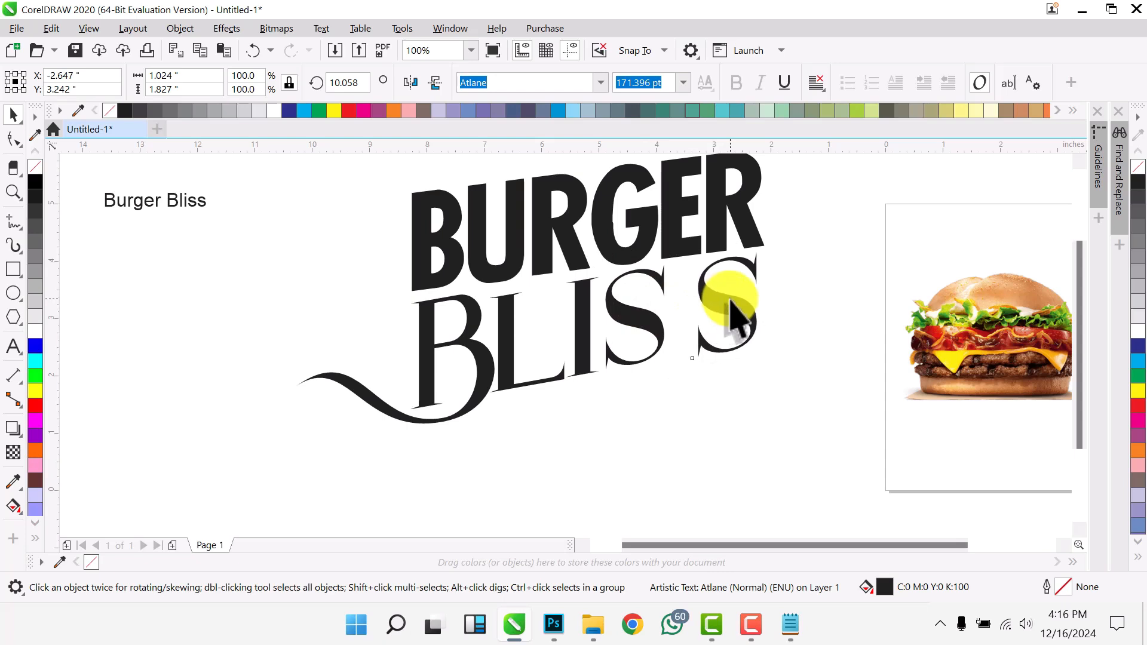
# Nudge the final S of the slanted BLISS left to close its gap with the neighbouring S.
pyautogui.press('Left')
pyautogui.press('Left')
pyautogui.press('Left')
pyautogui.press('Left')
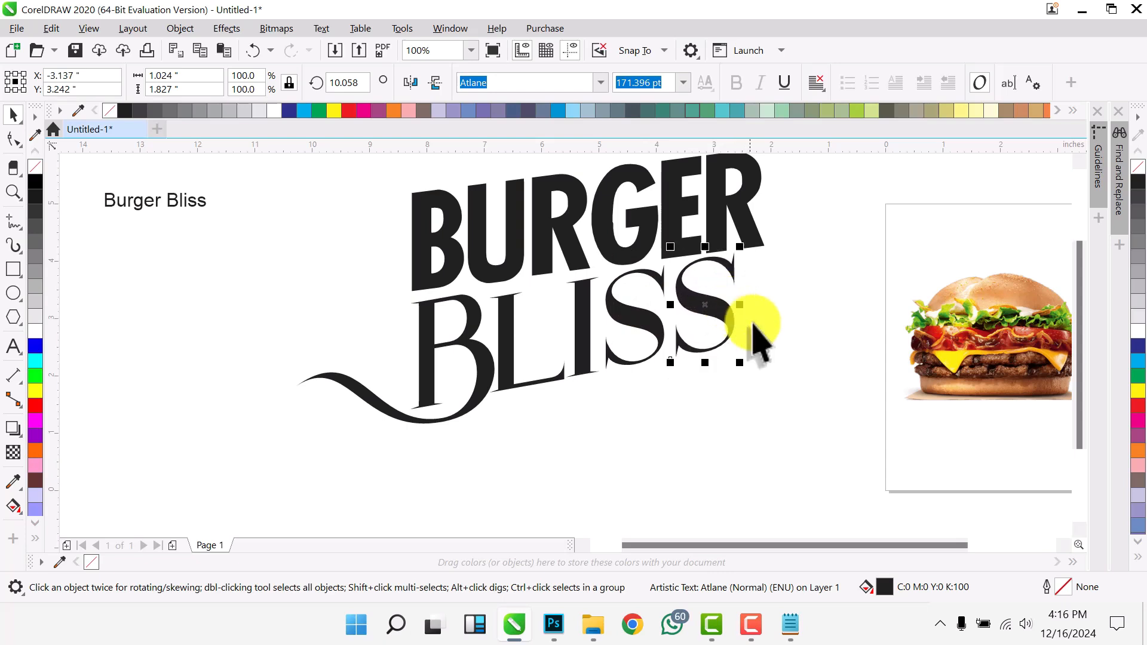
pyautogui.click(788, 361)
pyautogui.click(729, 313)
pyautogui.press('Left')
pyautogui.press('Left')
pyautogui.press('Left')
pyautogui.press('Left')
pyautogui.press('Left')
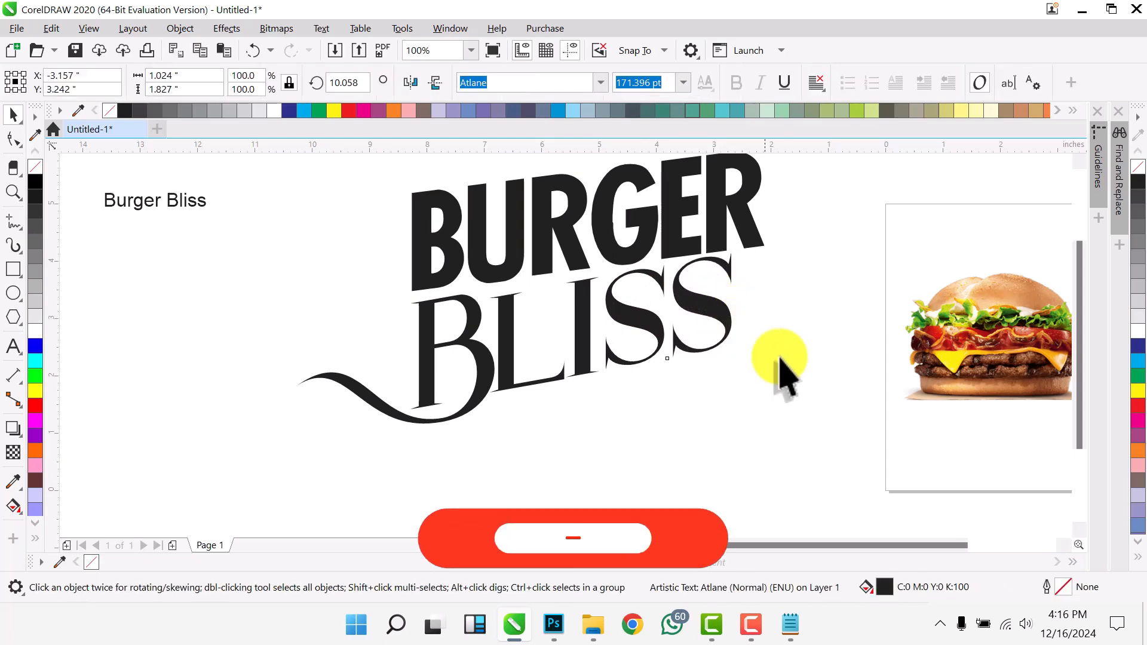
# Enlarge all the slanted BLISS letters together to about 188.261 pt so their right edge aligns with BURGER.
pyautogui.moveTo(802, 417); pyautogui.dragTo(140, 243)
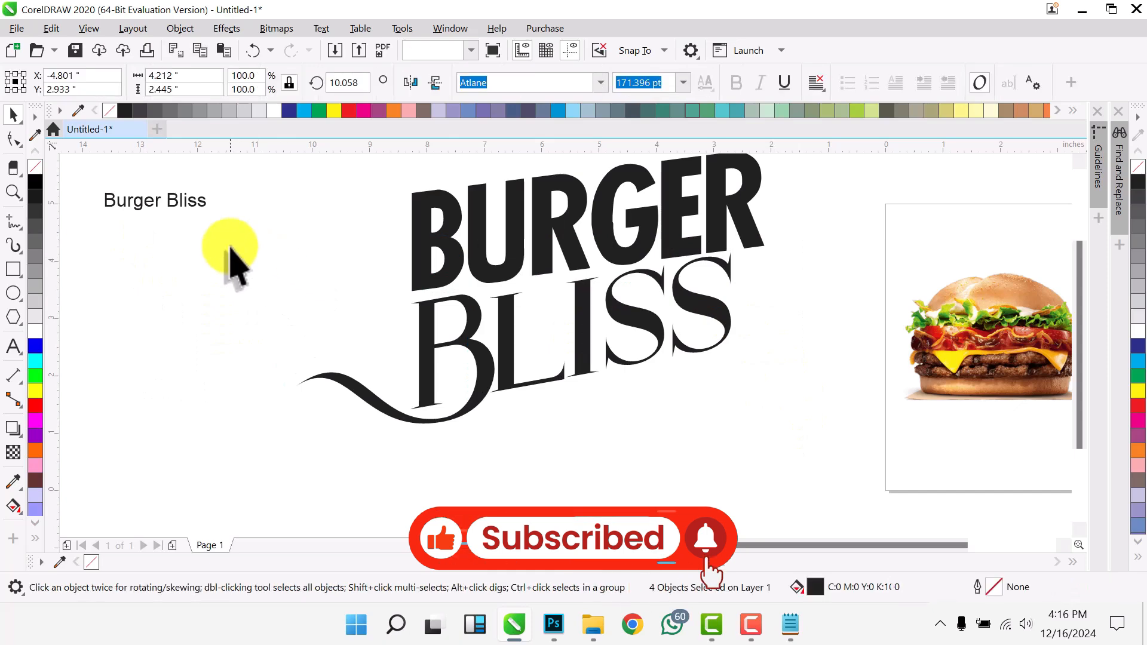
pyautogui.moveTo(231, 257); pyautogui.dragTo(751, 494)
pyautogui.moveTo(740, 438); pyautogui.dragTo(783, 465)
# Adjust the vertical skew of the slanted BURGER text to match the slope of BLISS.
pyautogui.moveTo(794, 217); pyautogui.dragTo(722, 269)
pyautogui.click(653, 257)
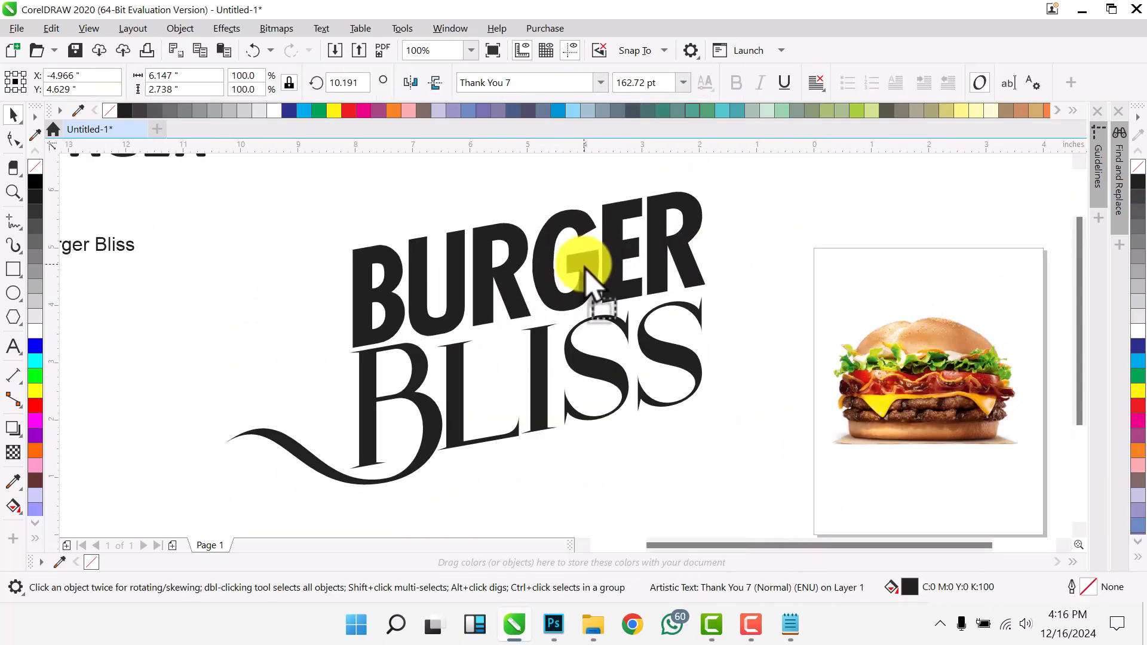
pyautogui.moveTo(711, 265); pyautogui.dragTo(711, 272)
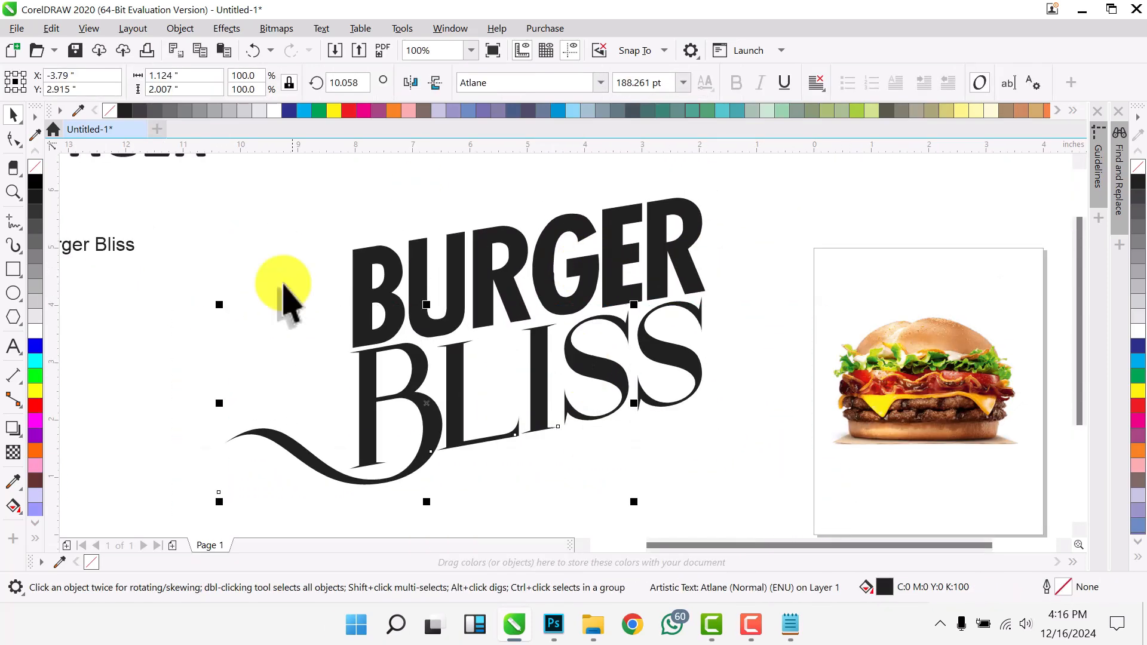
# Separate the word Bliss from the plain Burger Bliss text and move it about 4 inches to the right.
pyautogui.scroll(-2, 510, 247)
pyautogui.click(706, 310)
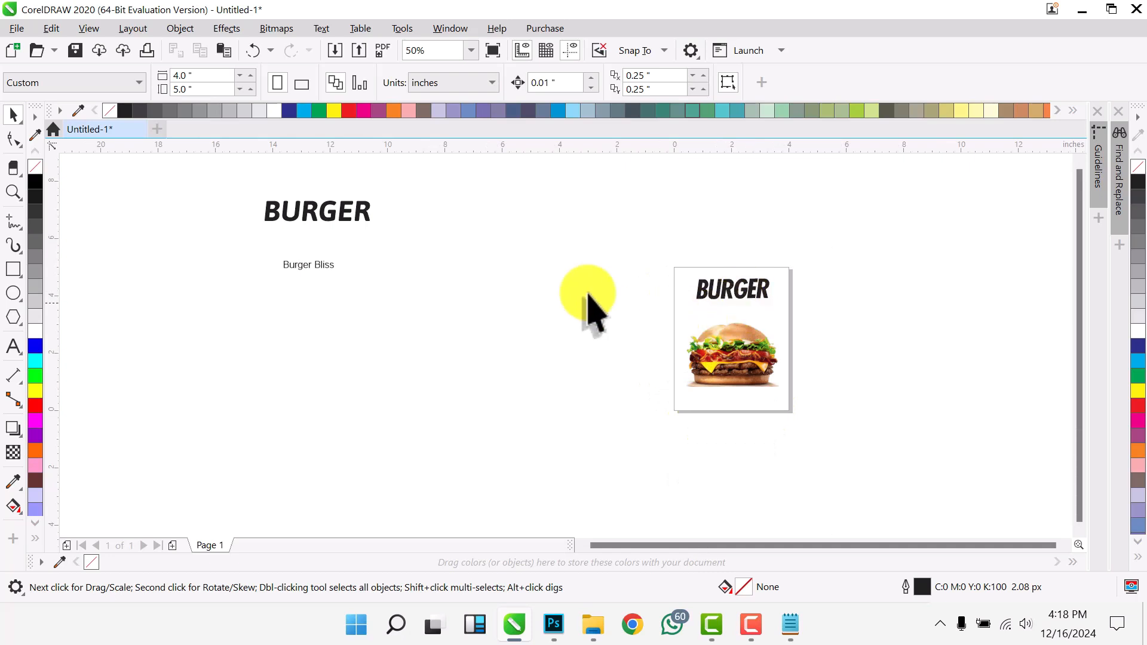
pyautogui.scroll(3, 299, 275)
pyautogui.click(269, 281)
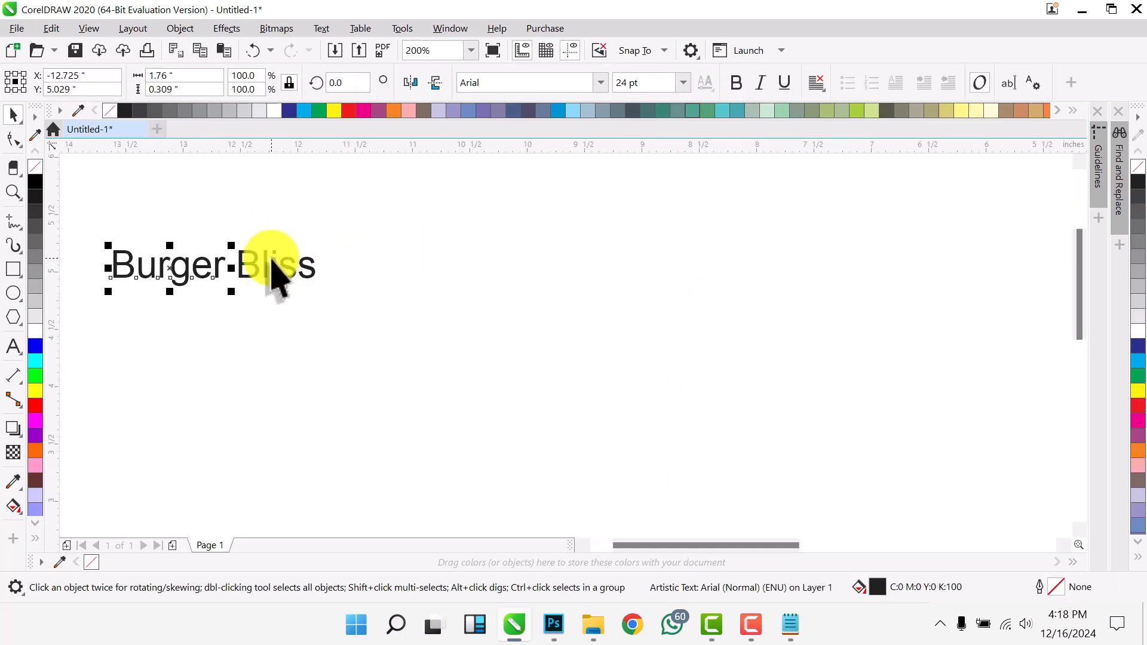
pyautogui.moveTo(272, 261); pyautogui.dragTo(733, 291)
# Set the font of the separated word Bliss to Arthure.
pyautogui.click(600, 83)
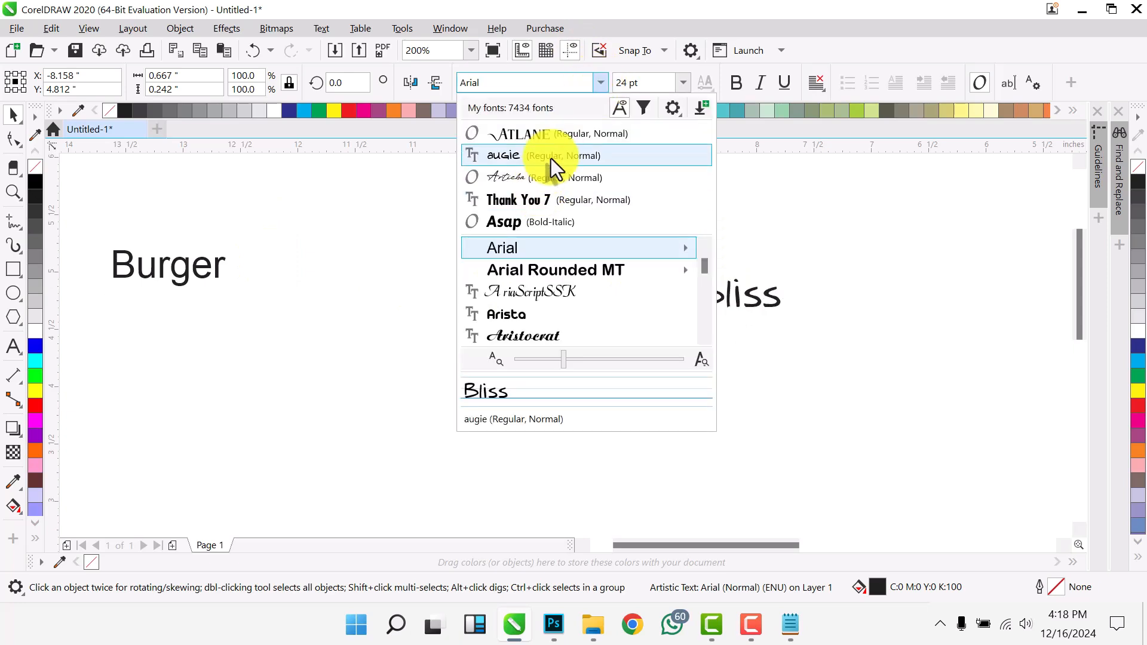
pyautogui.scroll(-2, 541, 296)
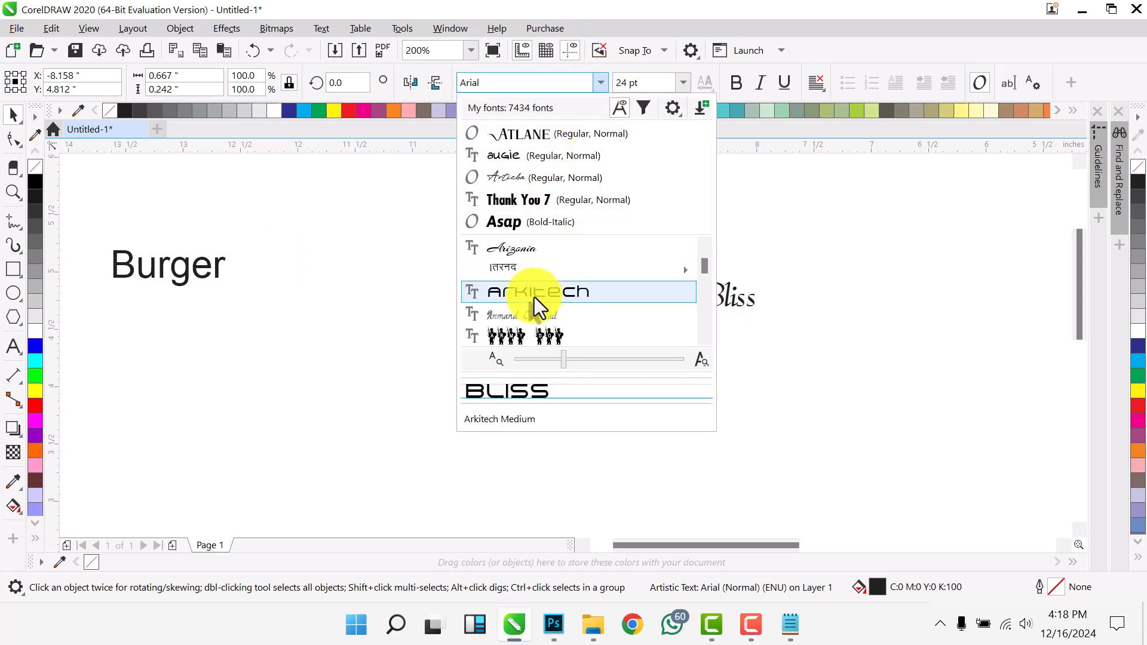
pyautogui.scroll(-1, 534, 296)
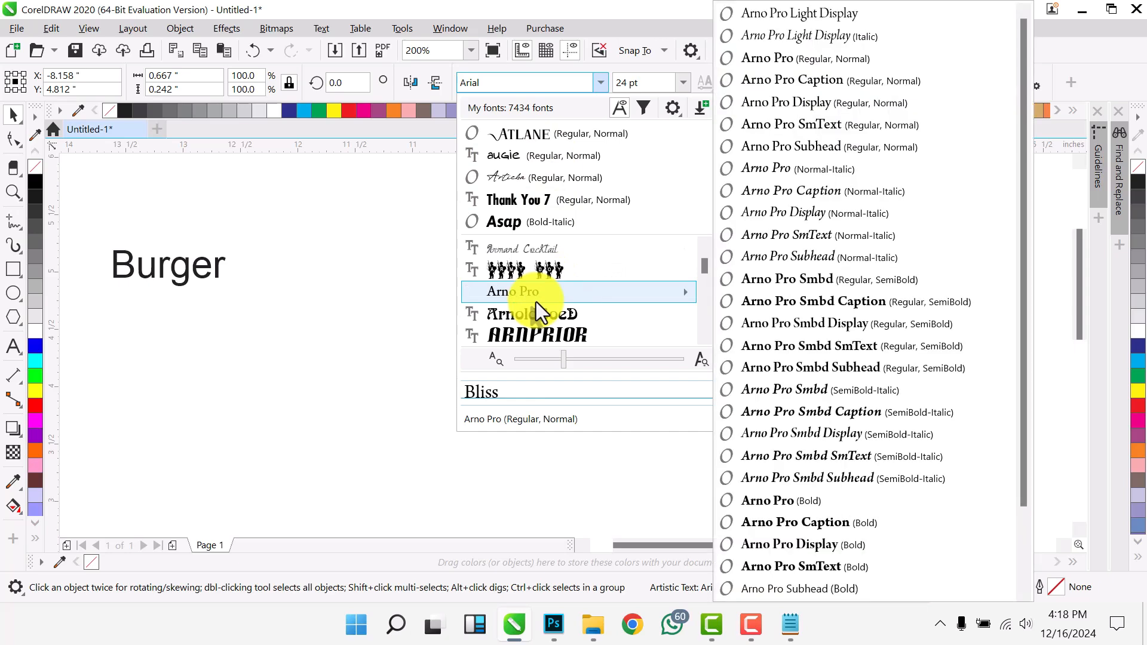
pyautogui.scroll(-2, 537, 299)
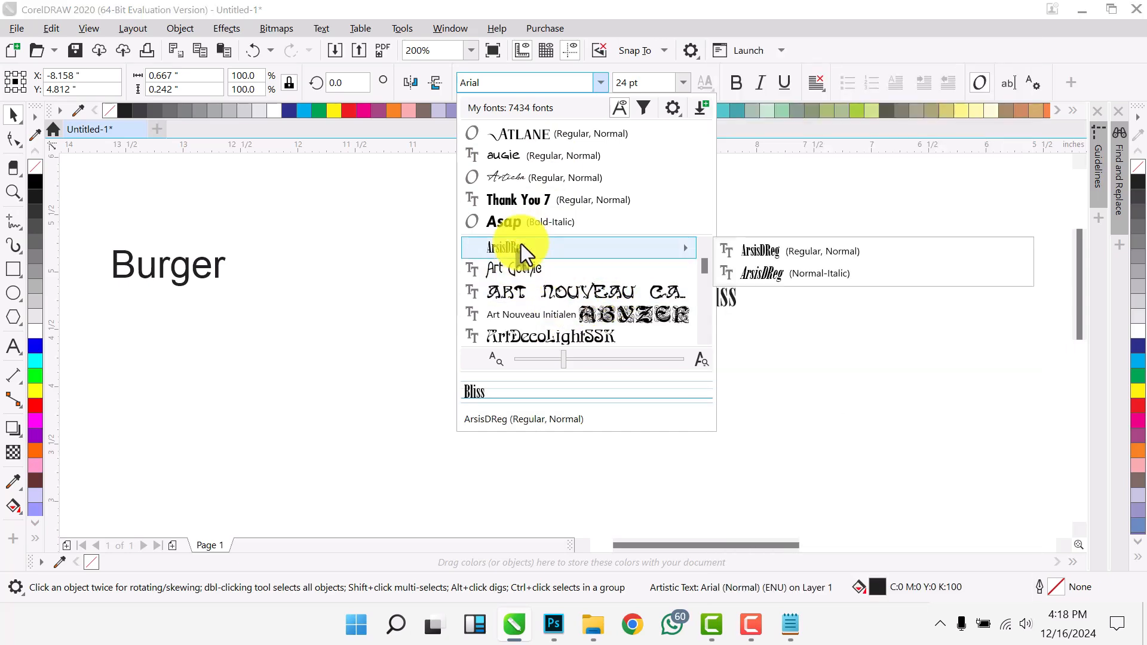
pyautogui.scroll(-2, 520, 244)
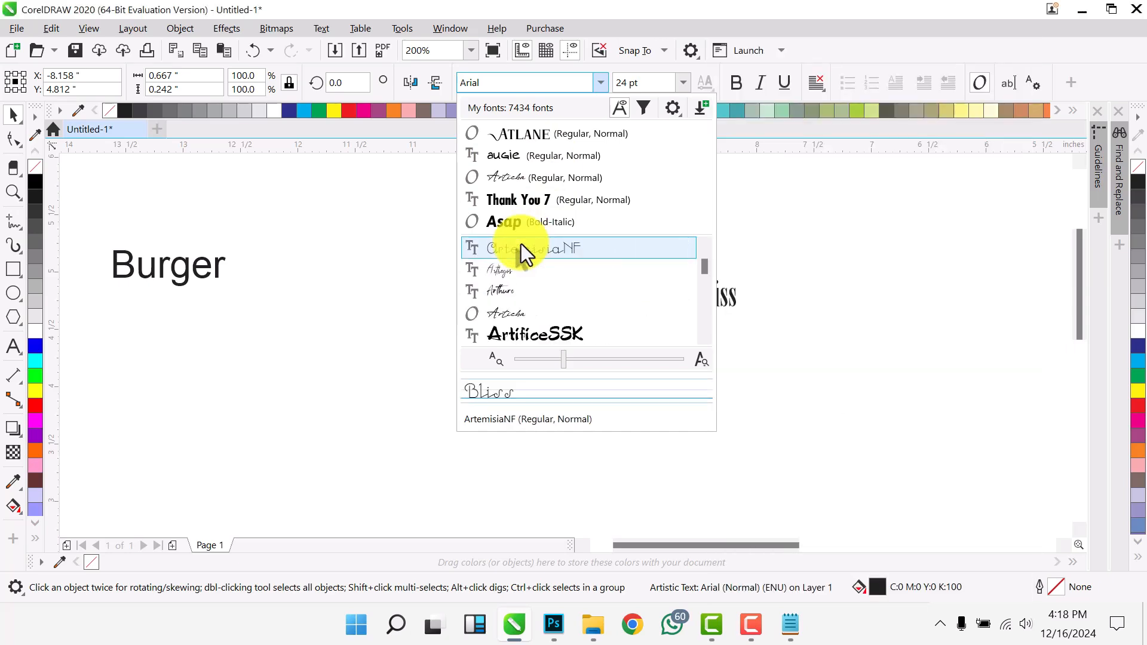
pyautogui.click(536, 286)
# Move Bliss onto the flyer page, size it to about 2.34 inches wide, and position it between BURGER and the burger image.
pyautogui.scroll(-3, 504, 267)
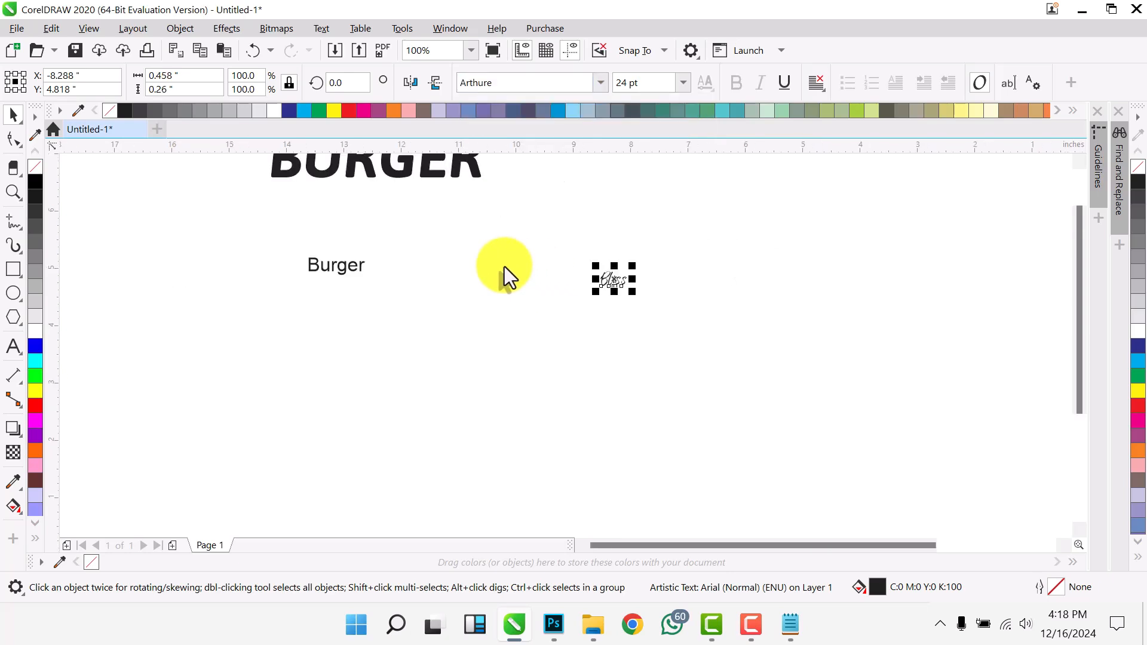
pyautogui.moveTo(573, 281); pyautogui.dragTo(892, 320)
pyautogui.scroll(3, 896, 312)
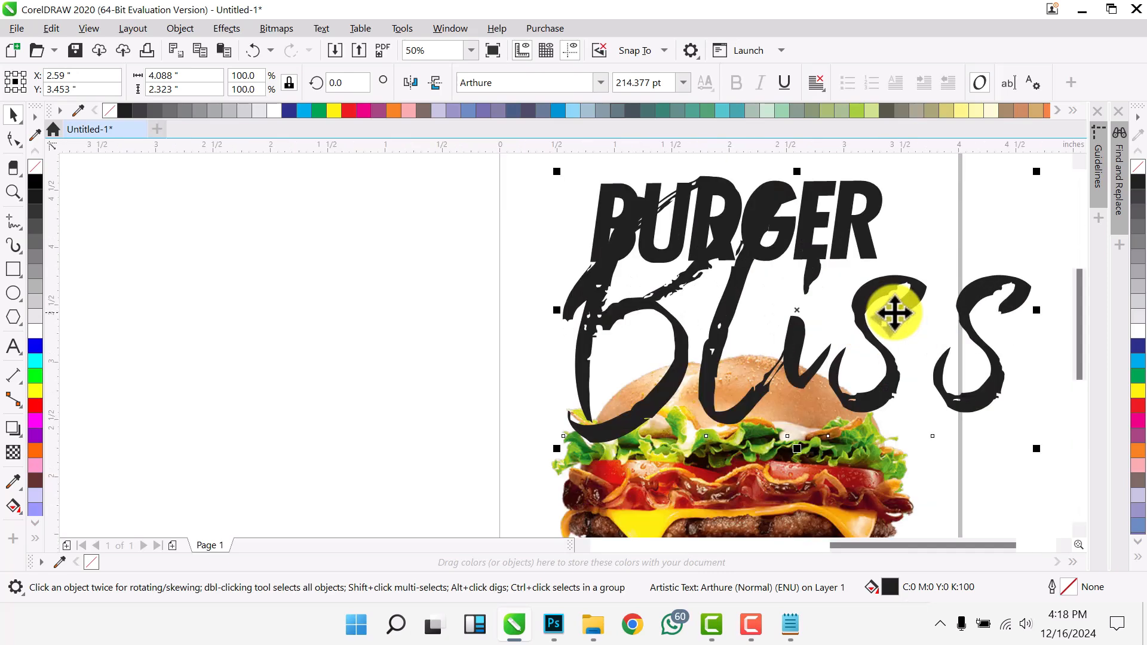
pyautogui.moveTo(1035, 172); pyautogui.dragTo(863, 281)
pyautogui.moveTo(735, 361); pyautogui.dragTo(769, 302)
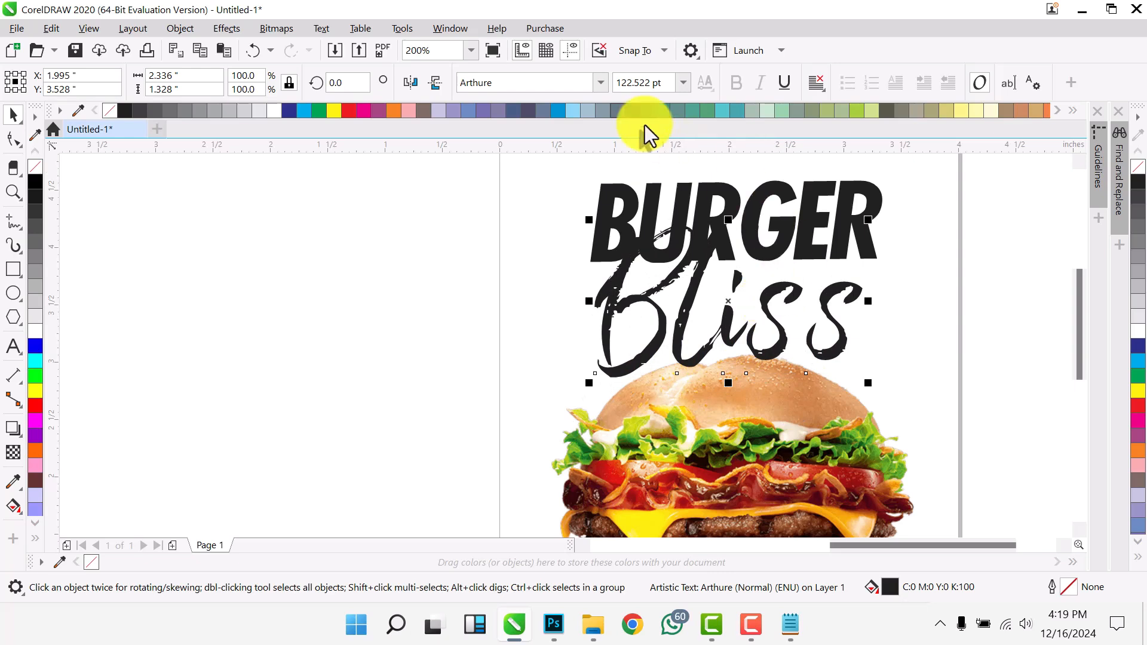
# Preview script and display fonts on the flyer's Bliss text and set it to Babalu.
pyautogui.click(600, 83)
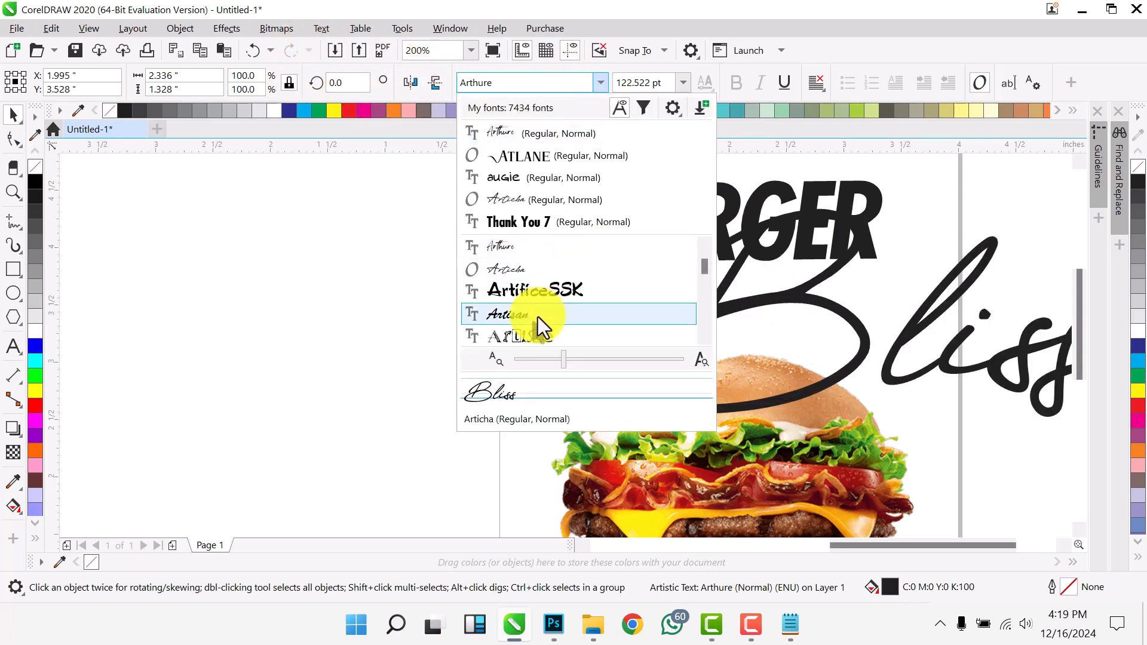
pyautogui.scroll(-2, 538, 317)
pyautogui.scroll(-4, 537, 318)
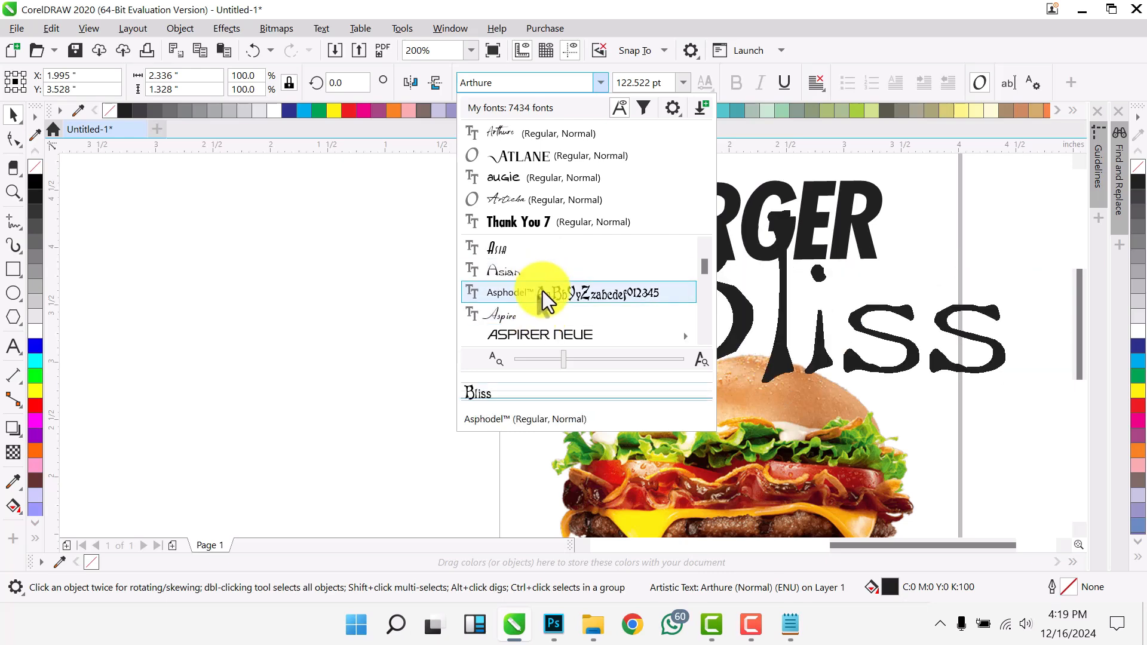
pyautogui.scroll(-1, 540, 298)
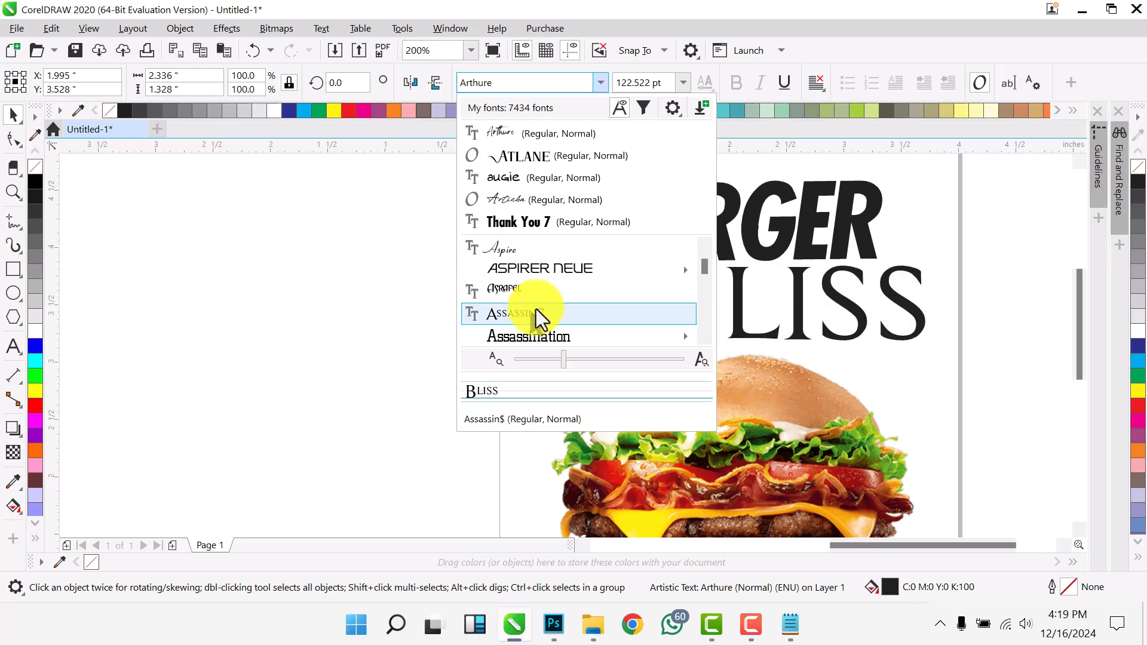
pyautogui.scroll(-3, 535, 308)
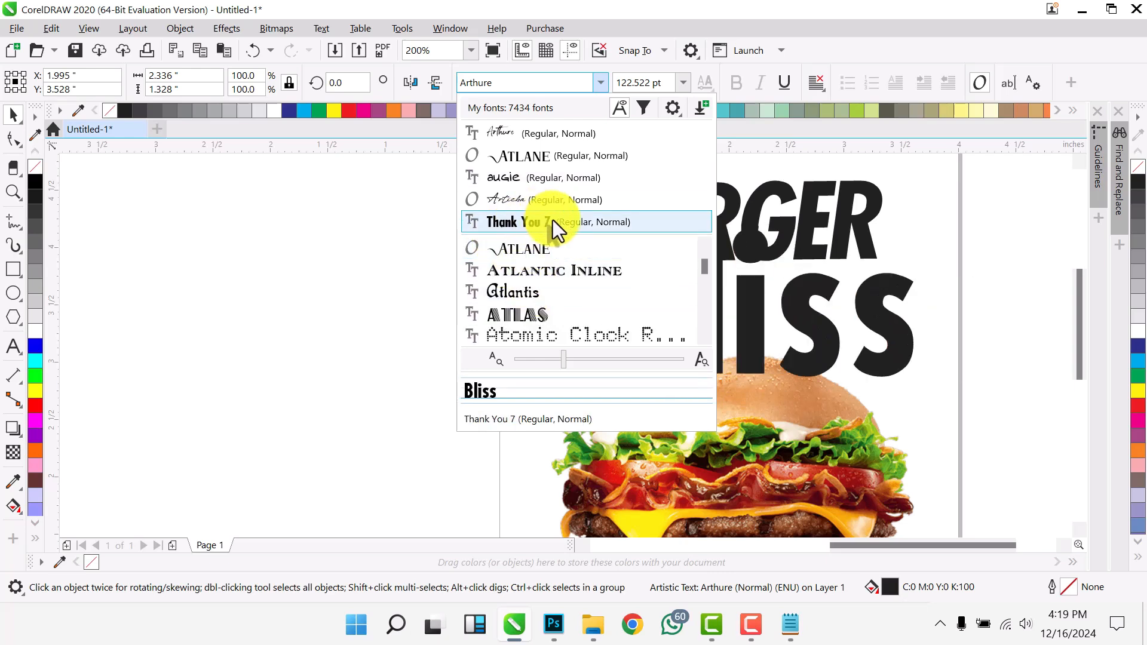
pyautogui.scroll(-1, 545, 274)
pyautogui.scroll(-3, 543, 284)
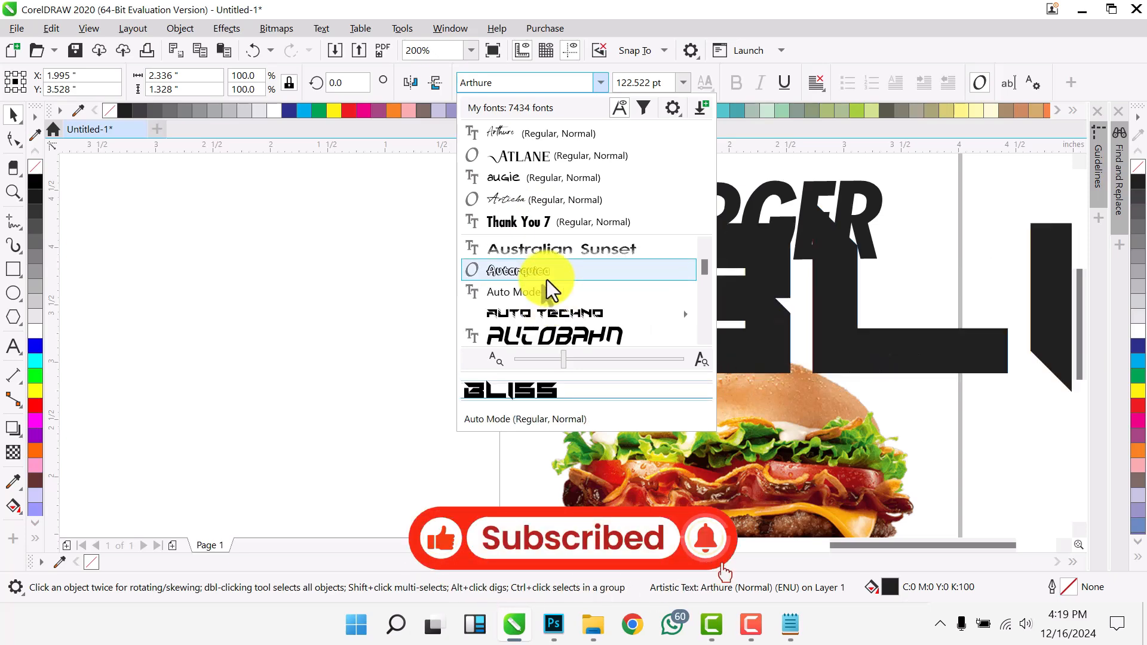
pyautogui.scroll(1, 546, 275)
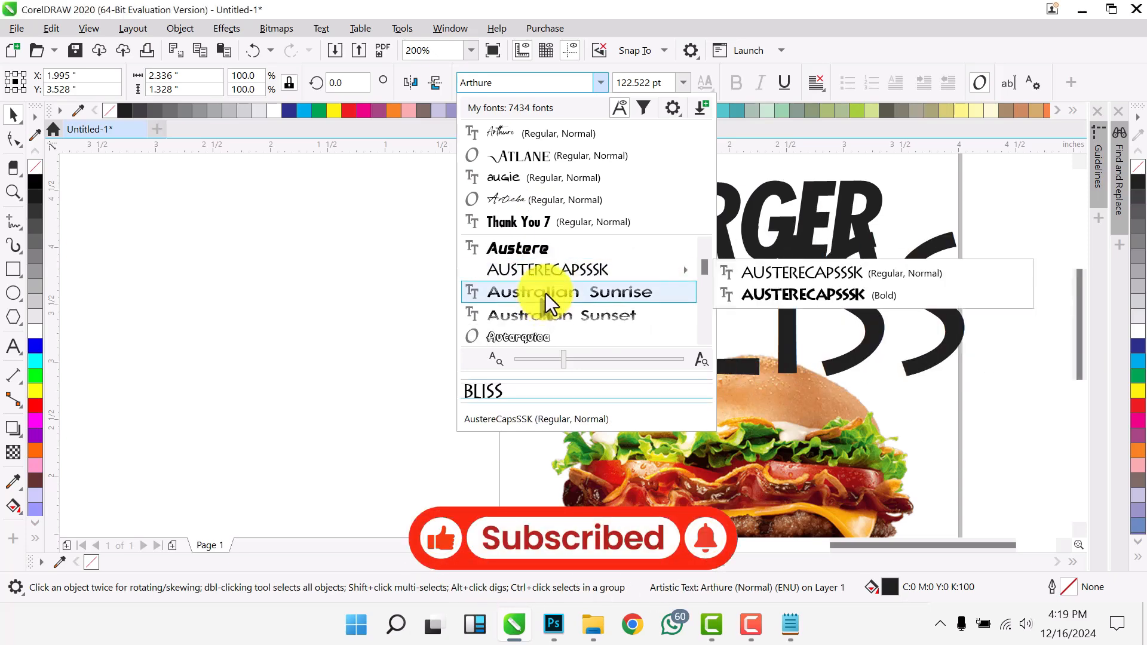
pyautogui.scroll(-3, 547, 292)
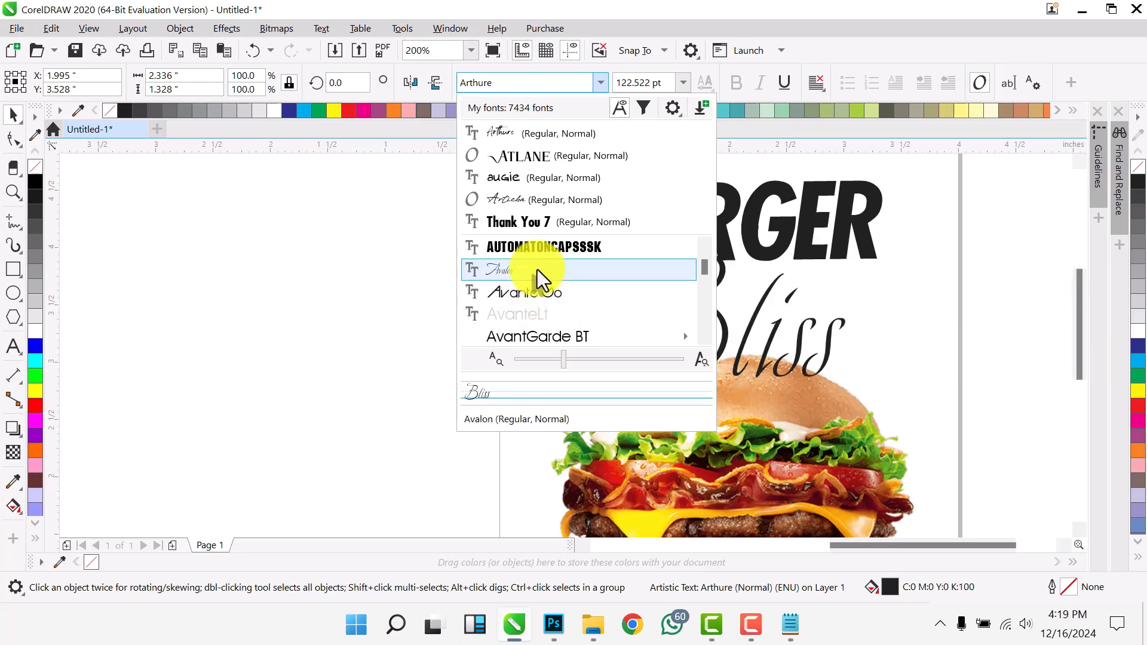
pyautogui.scroll(-1, 537, 270)
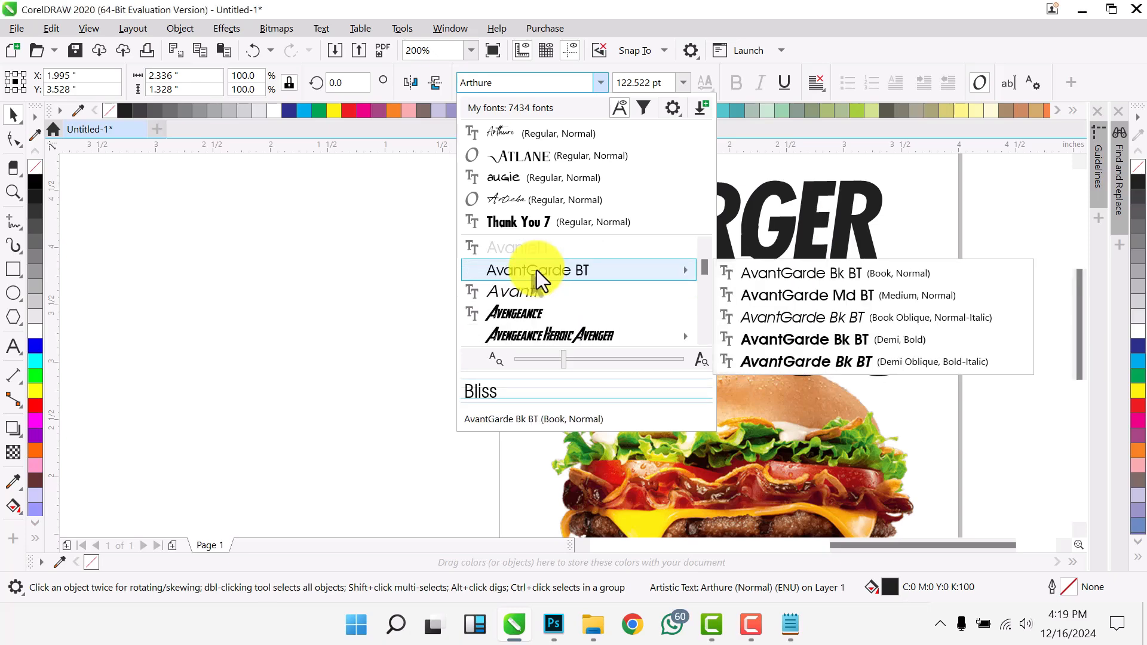
pyautogui.scroll(-1, 536, 270)
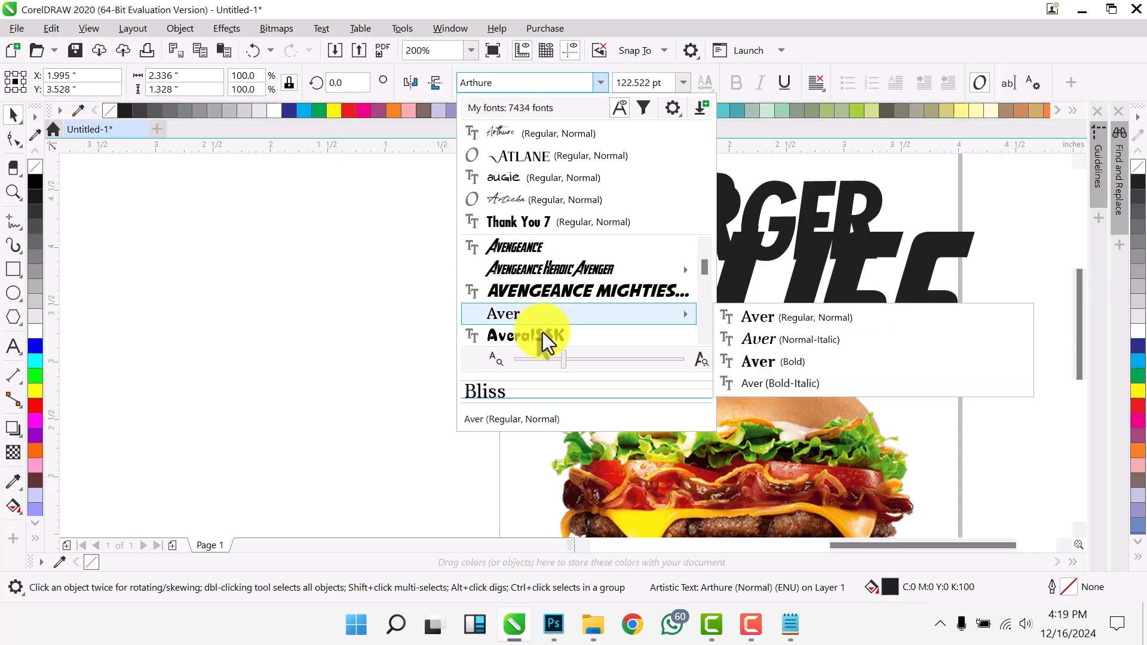
pyautogui.scroll(-1, 547, 326)
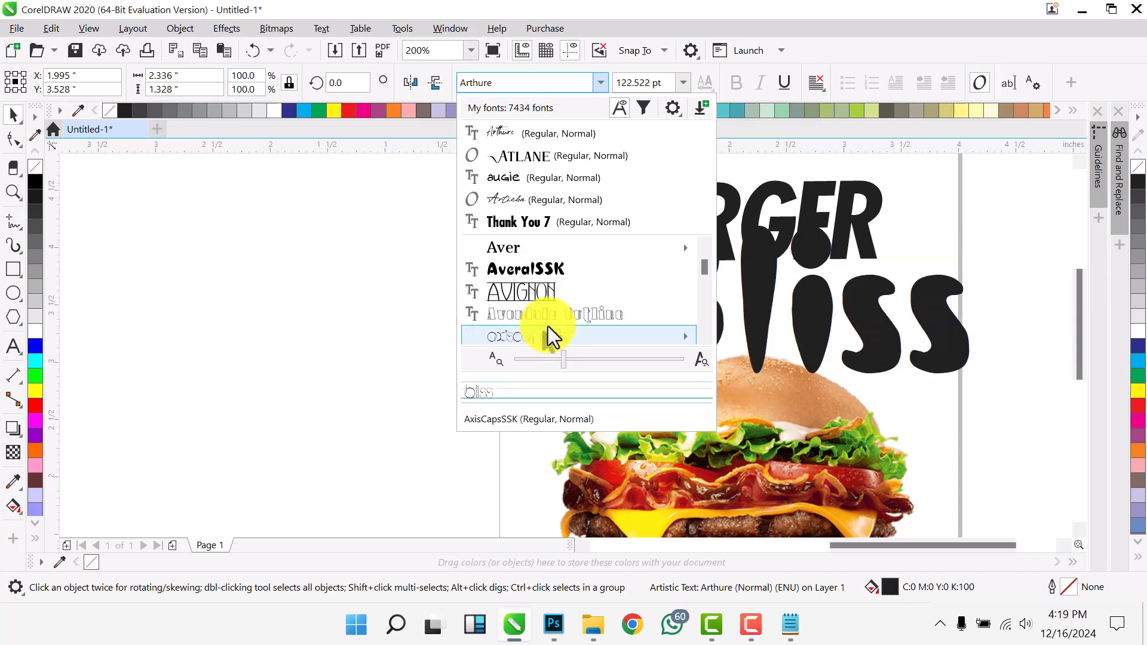
pyautogui.scroll(-3, 547, 320)
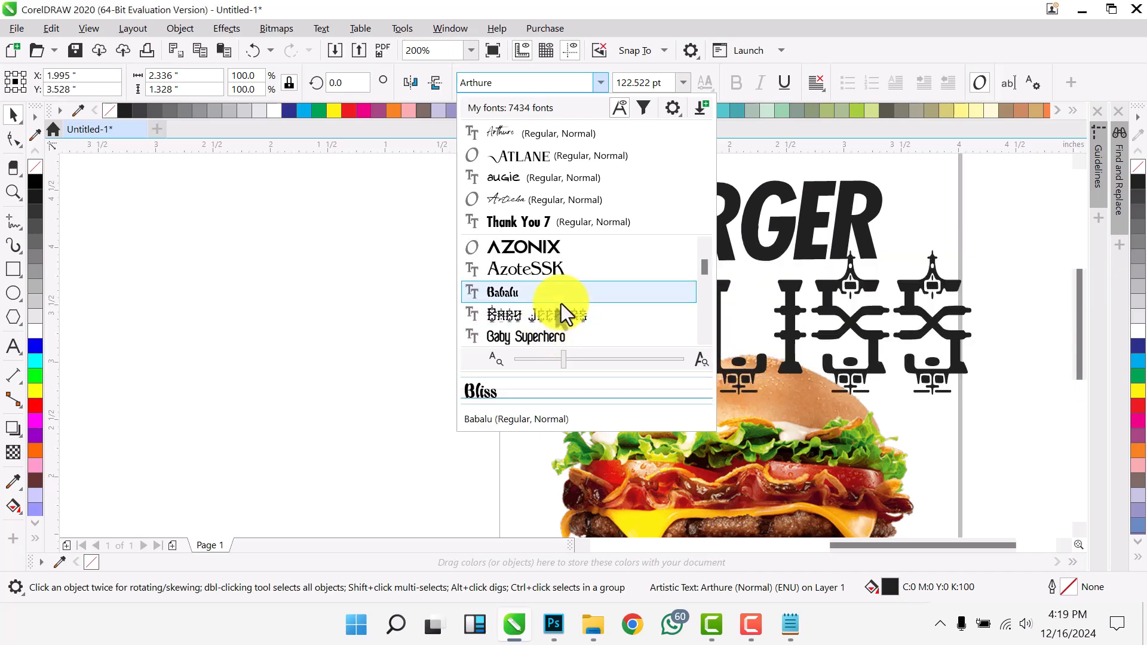
pyautogui.click(561, 302)
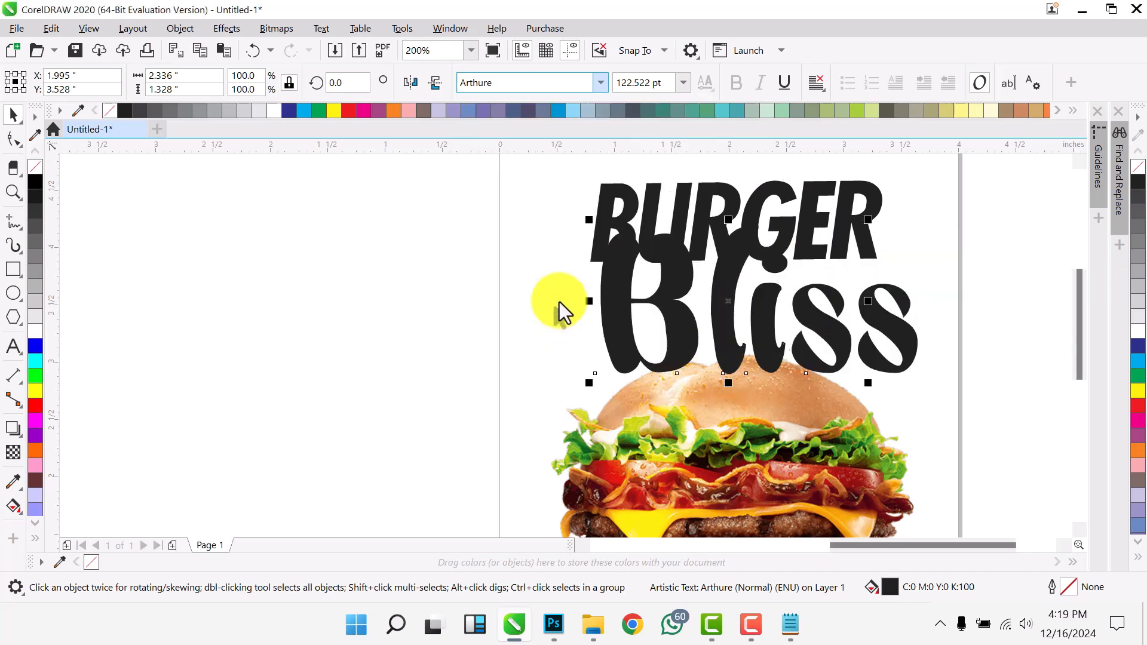
# Set the font of Bliss to Back to Black Demo and move the word off the page to the left of BURGER.
pyautogui.click(599, 82)
pyautogui.scroll(-5, 577, 273)
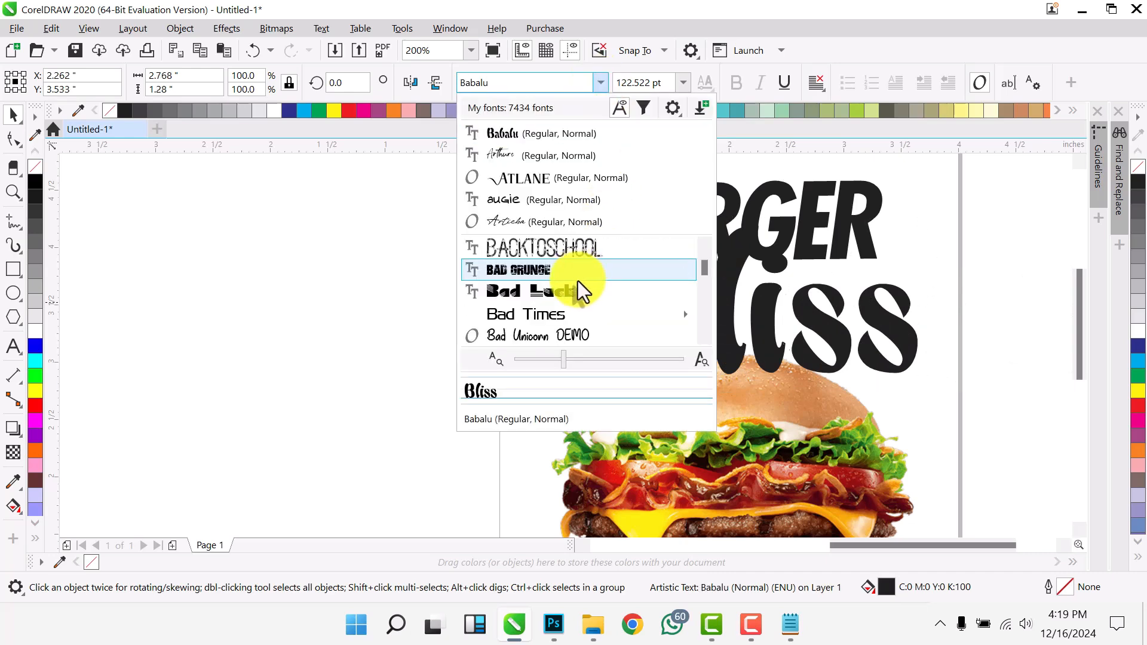
pyautogui.scroll(1, 581, 264)
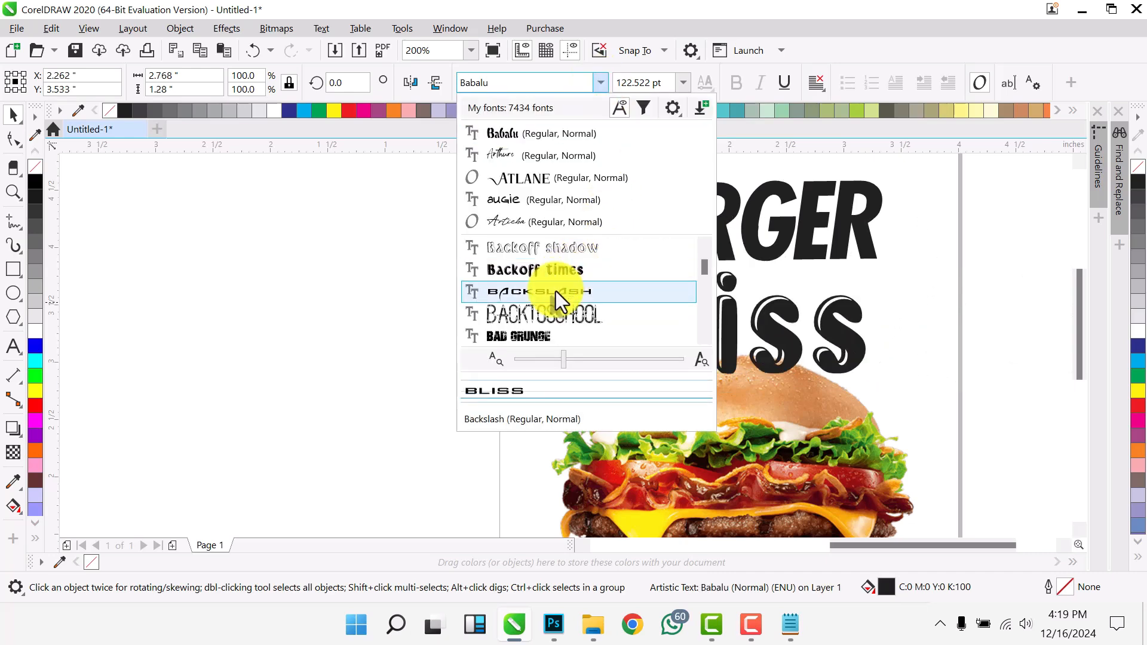
pyautogui.scroll(1, 569, 267)
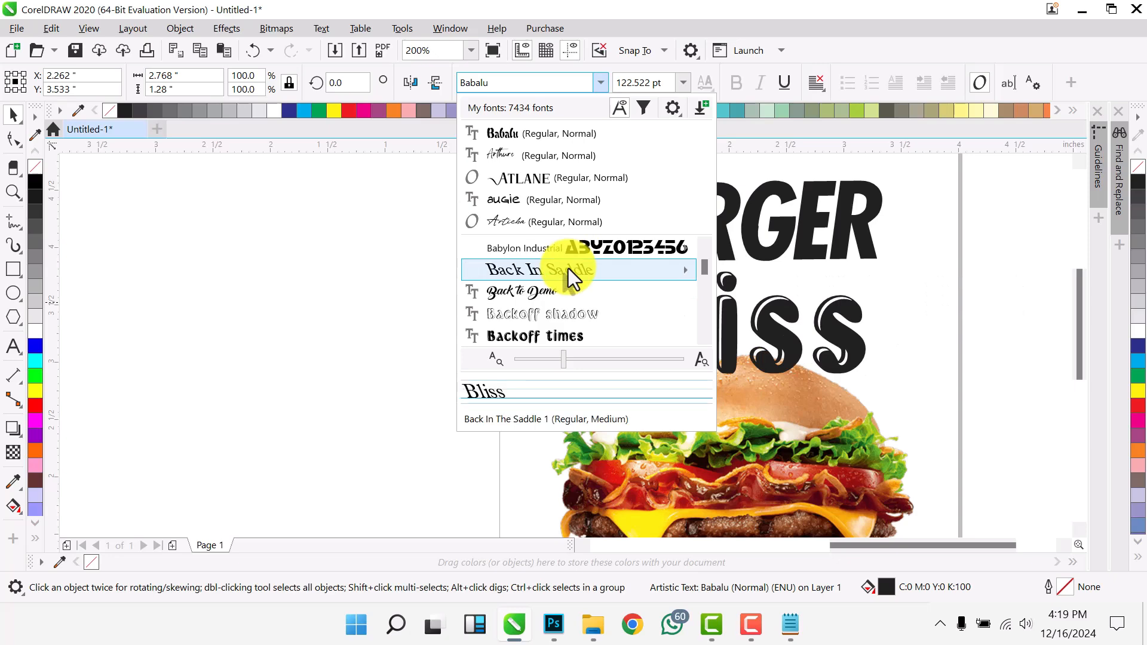
pyautogui.press('Escape')
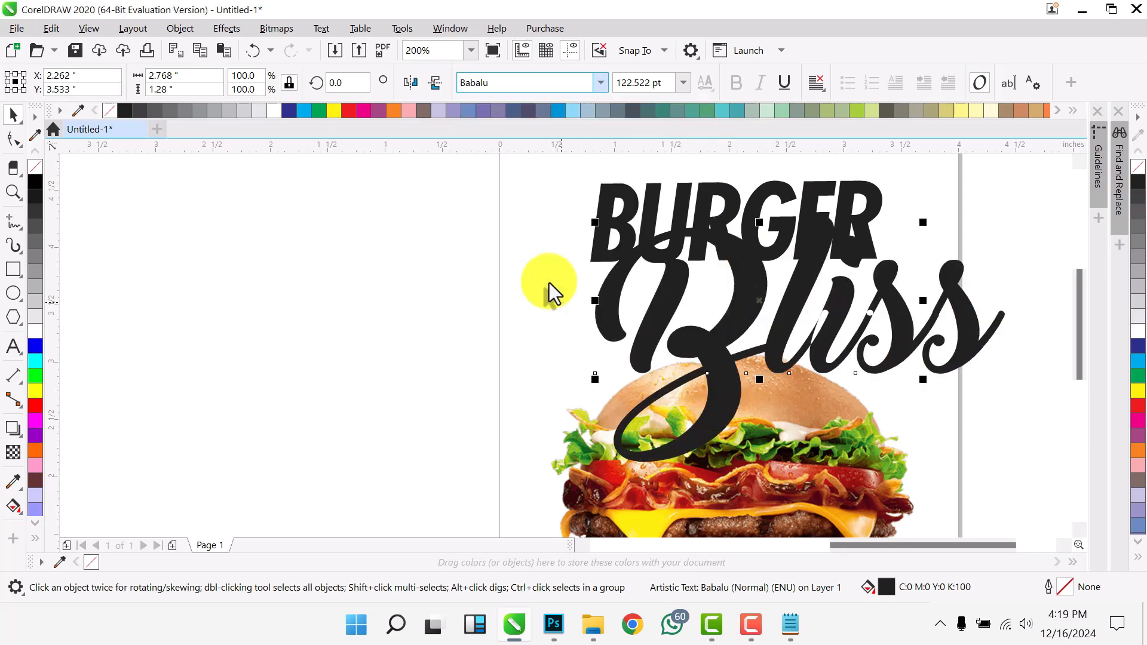
pyautogui.moveTo(757, 298); pyautogui.dragTo(258, 302)
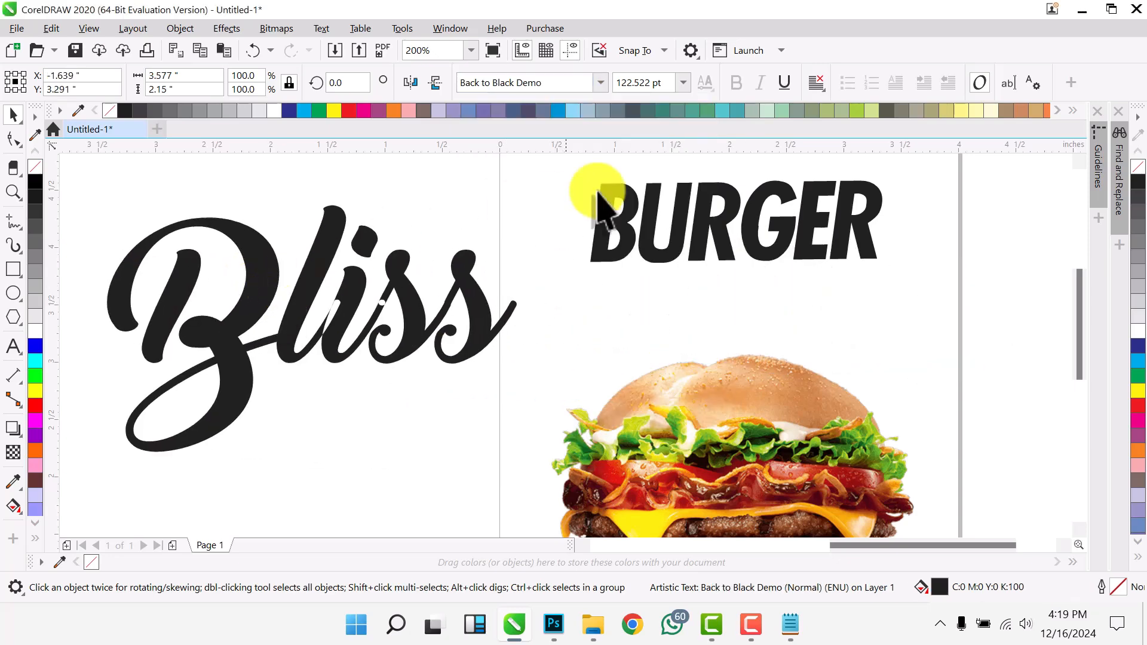
# Preview further fonts beginning with B, such as Backslash and Bad Unicorn DEMO, on the Bliss text.
pyautogui.click(599, 84)
pyautogui.scroll(-1, 559, 269)
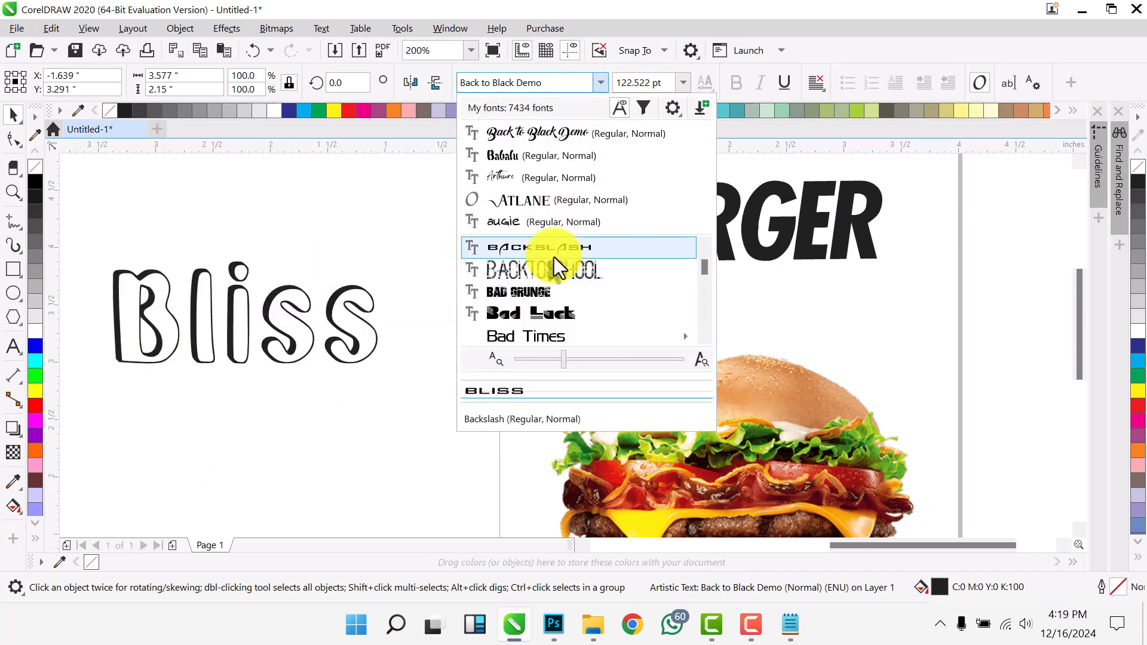
pyautogui.scroll(-1, 544, 257)
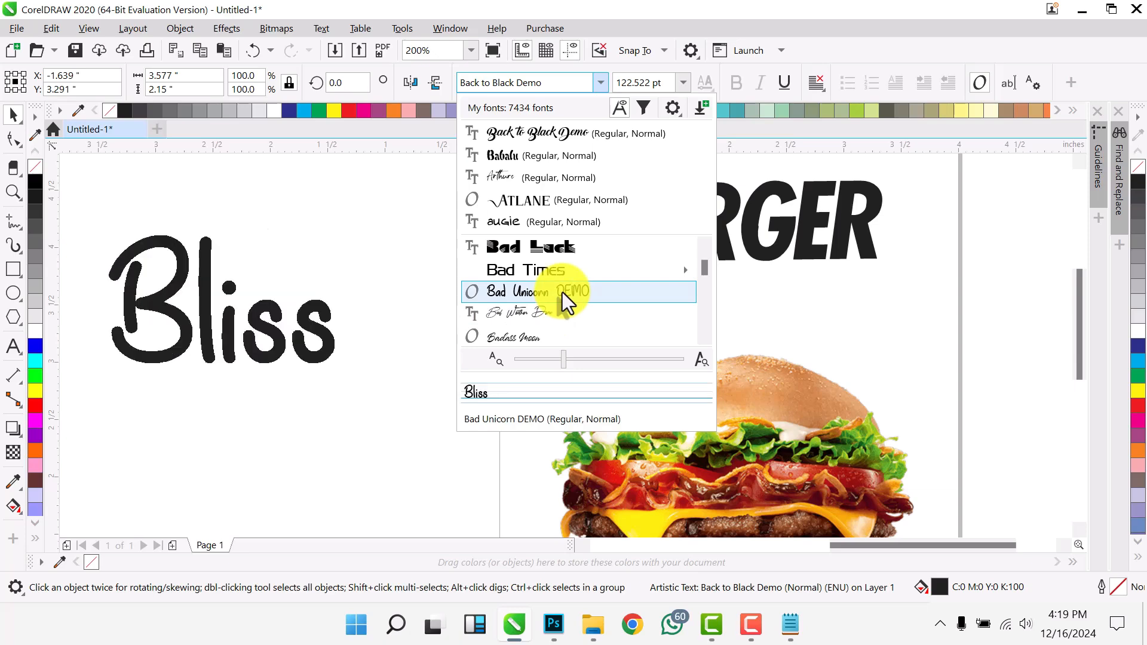
pyautogui.scroll(-10, 548, 321)
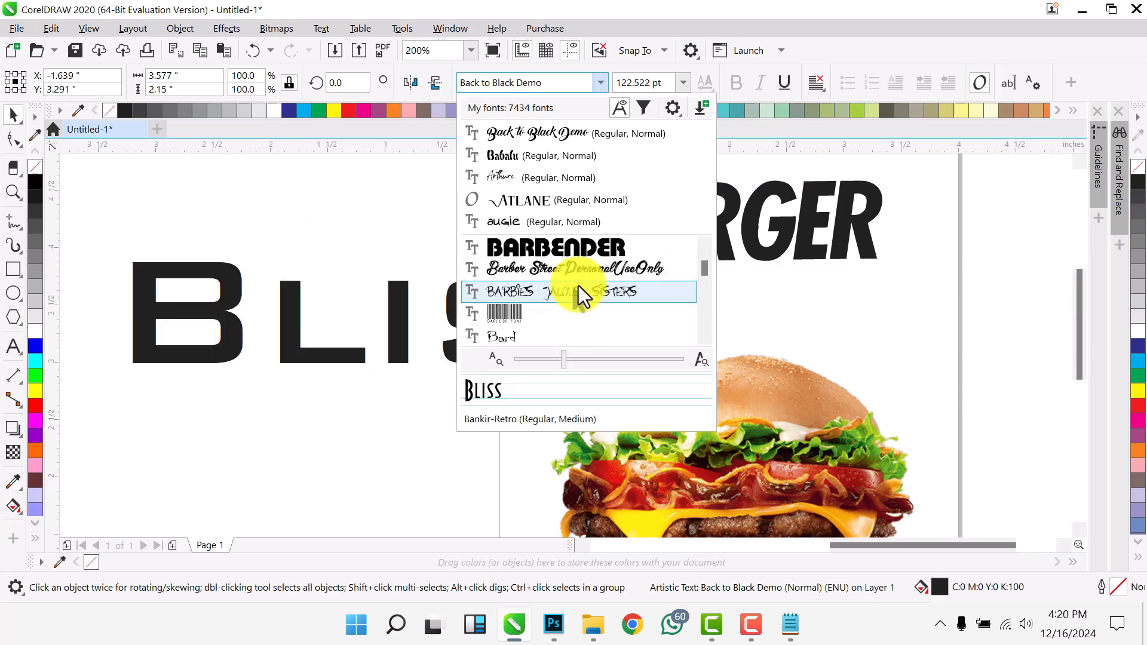
pyautogui.click(601, 82)
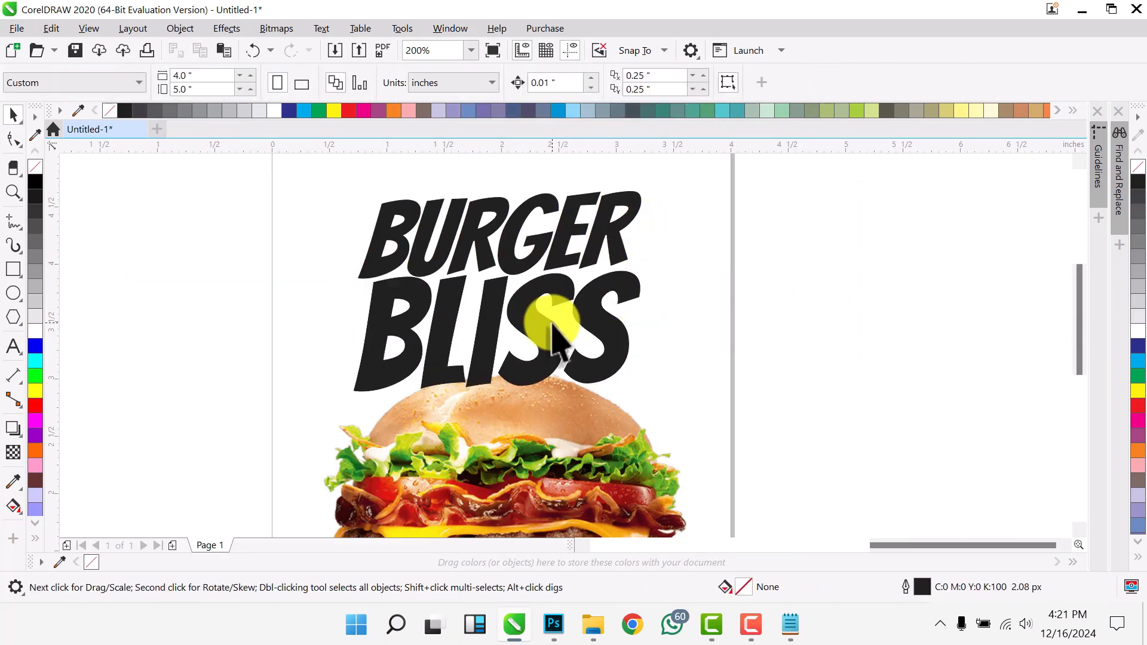
# Check which font the BURGER and BLISS headline words use.
pyautogui.scroll(-1, 551, 324)
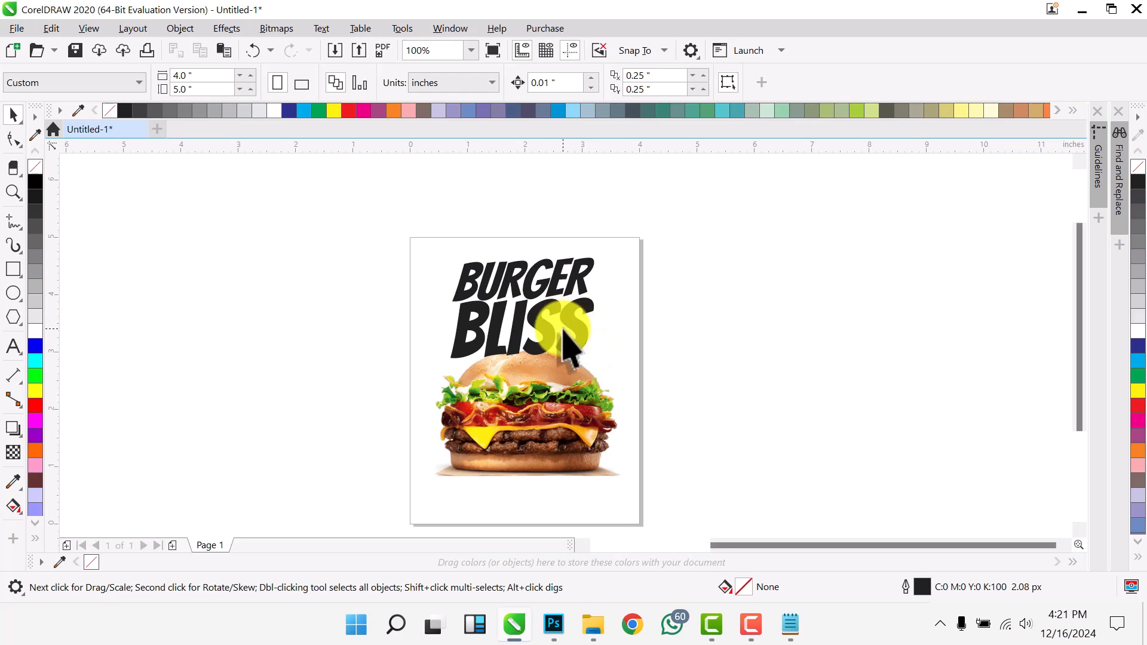
pyautogui.click(524, 273)
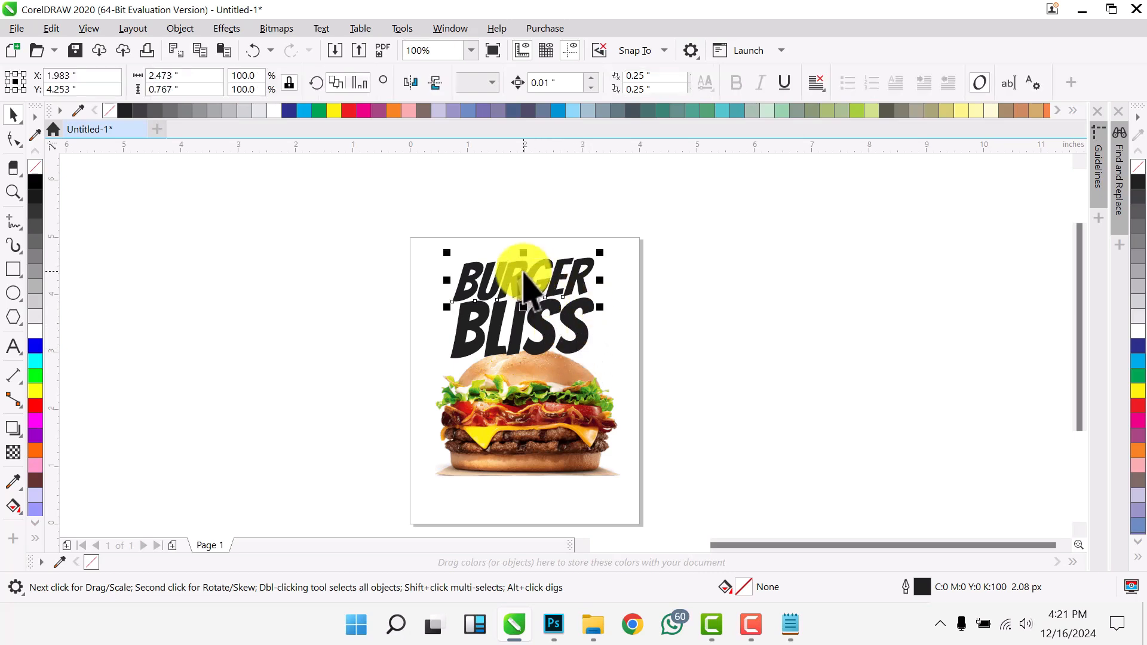
pyautogui.click(459, 173)
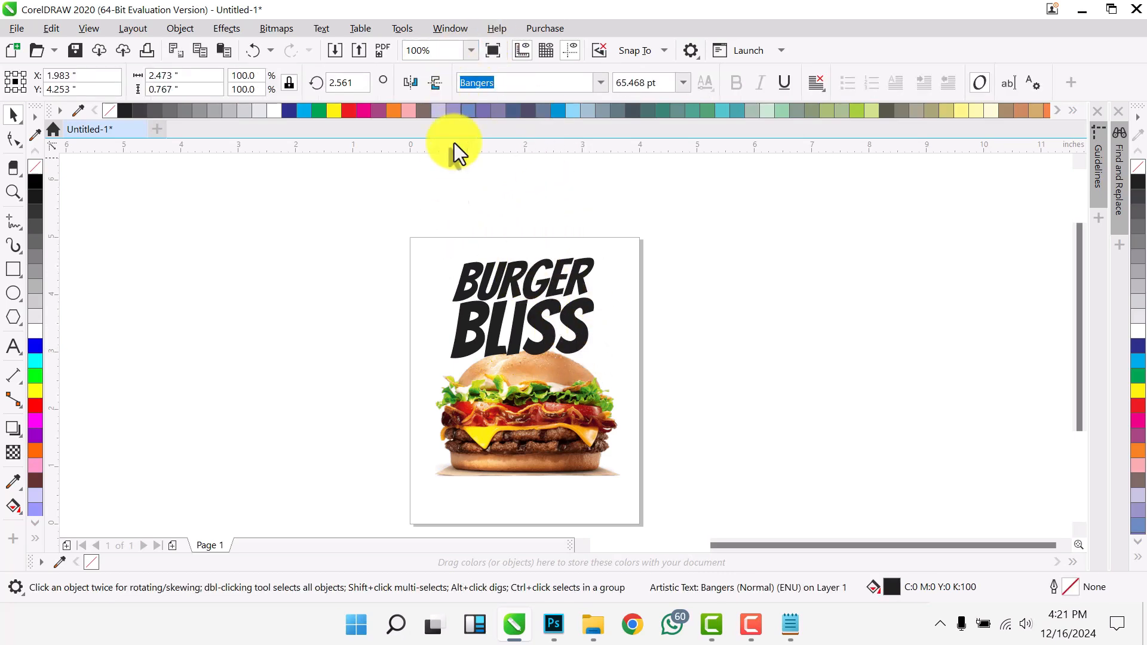
pyautogui.click(493, 294)
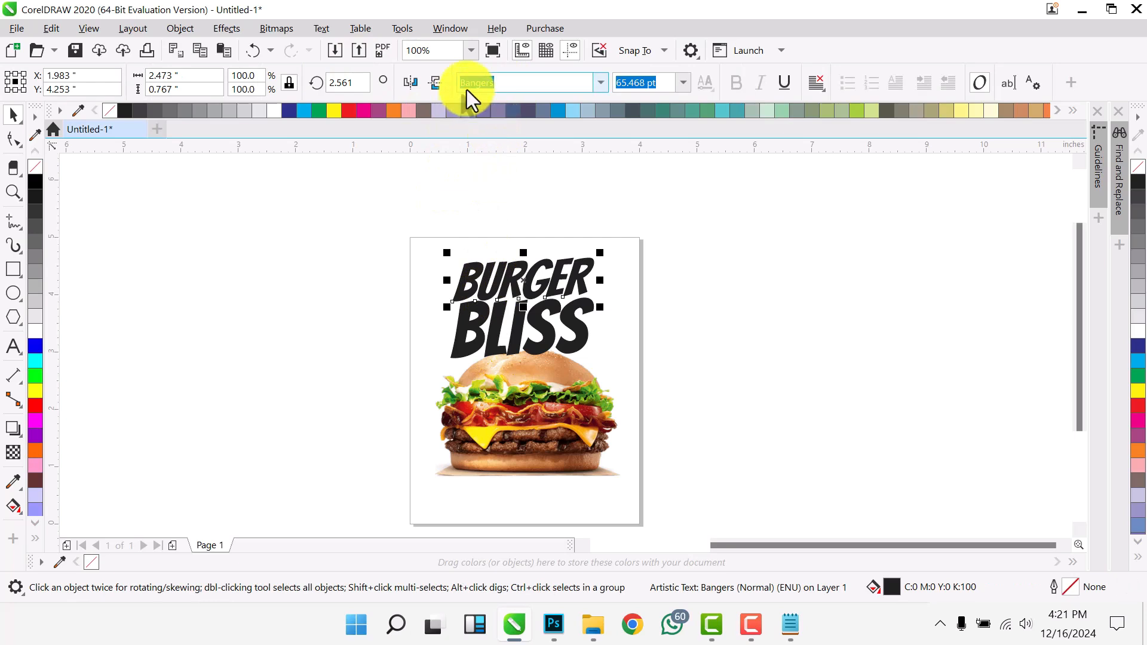
pyautogui.click(473, 209)
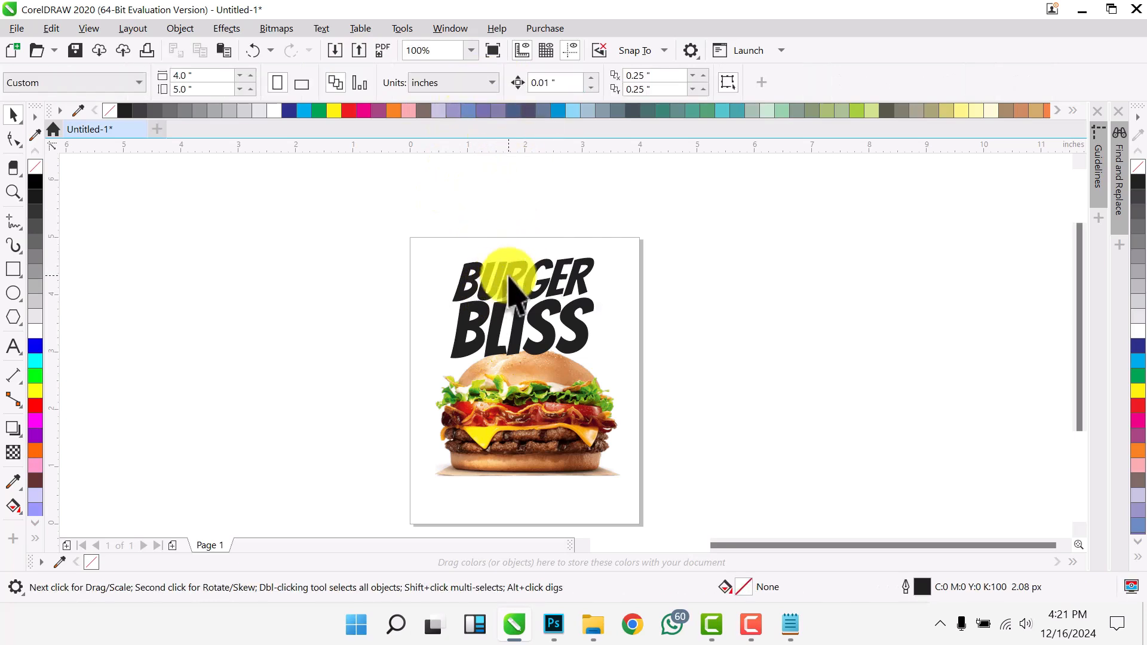
pyautogui.click(509, 281)
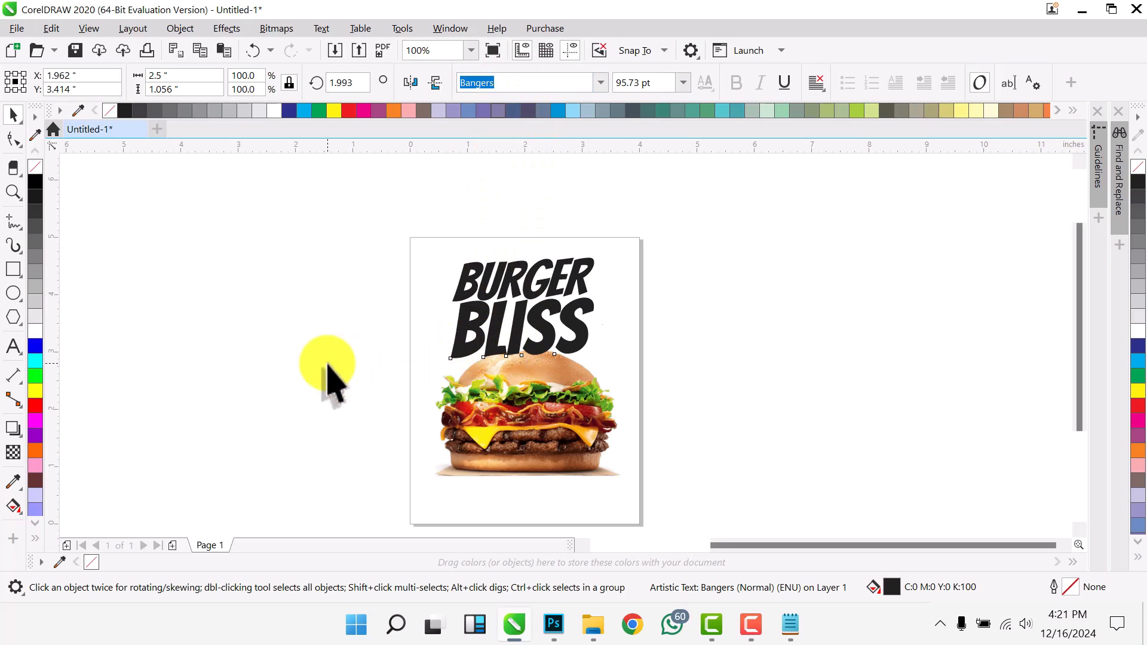
# Group the BURGER and BLISS words and centre the burger image horizontally on the headline.
pyautogui.moveTo(313, 186); pyautogui.dragTo(797, 393)
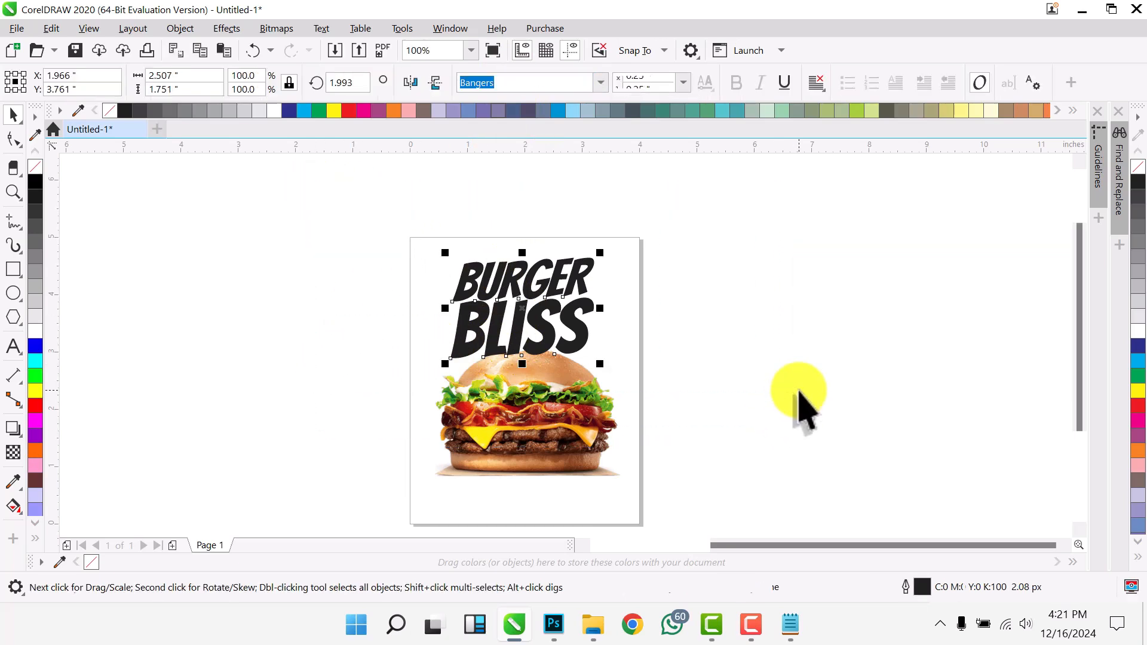
pyautogui.press('c')
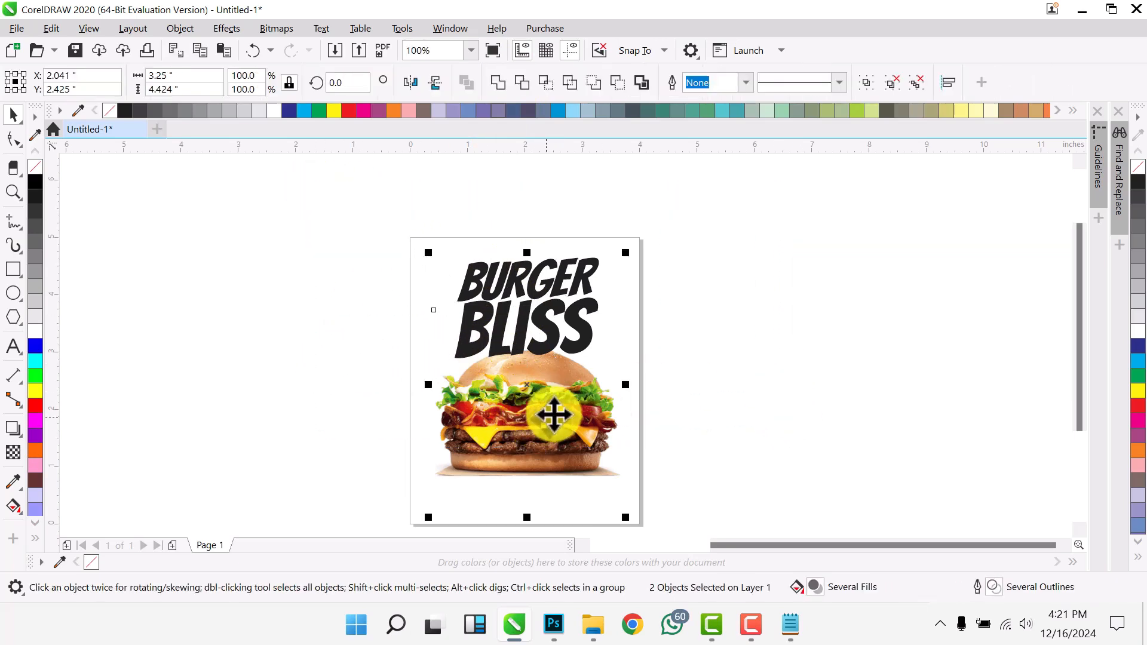
pyautogui.click(670, 353)
pyautogui.click(540, 394)
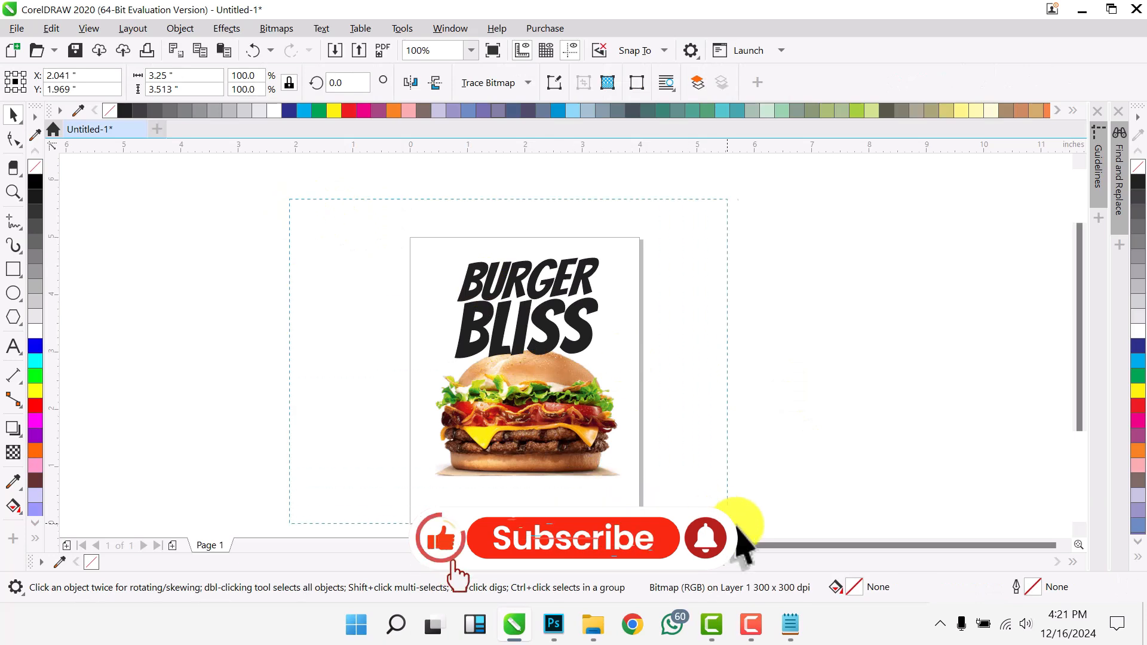
pyautogui.keyDown('shift'); pyautogui.click(533, 367); pyautogui.keyUp('shift')
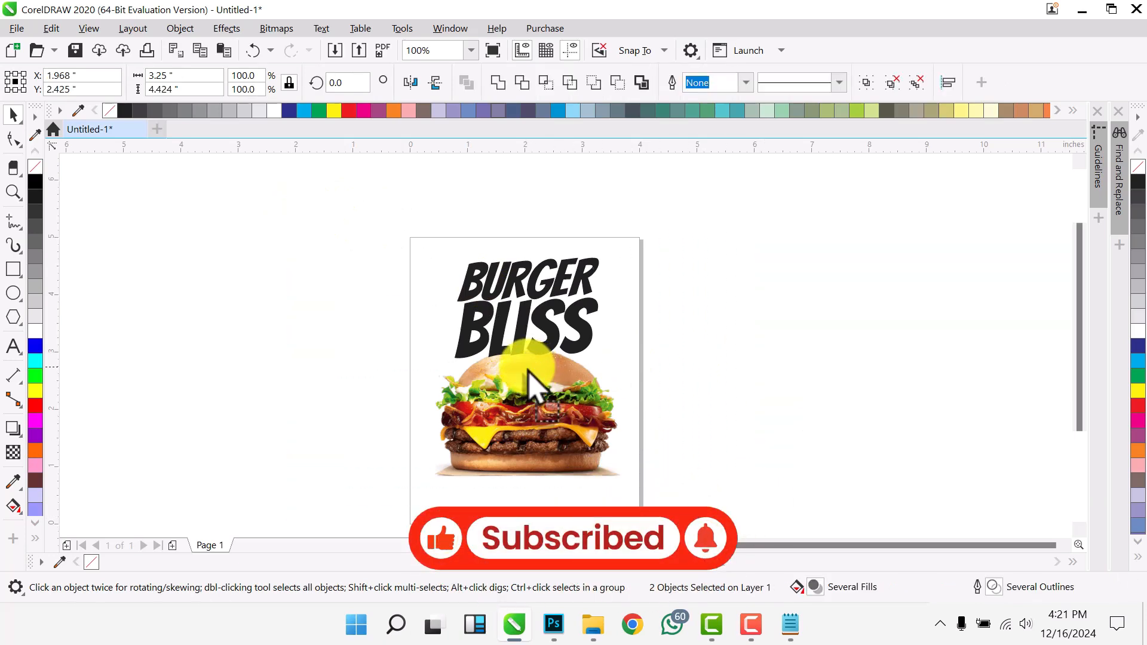
pyautogui.press('p')
pyautogui.click(722, 356)
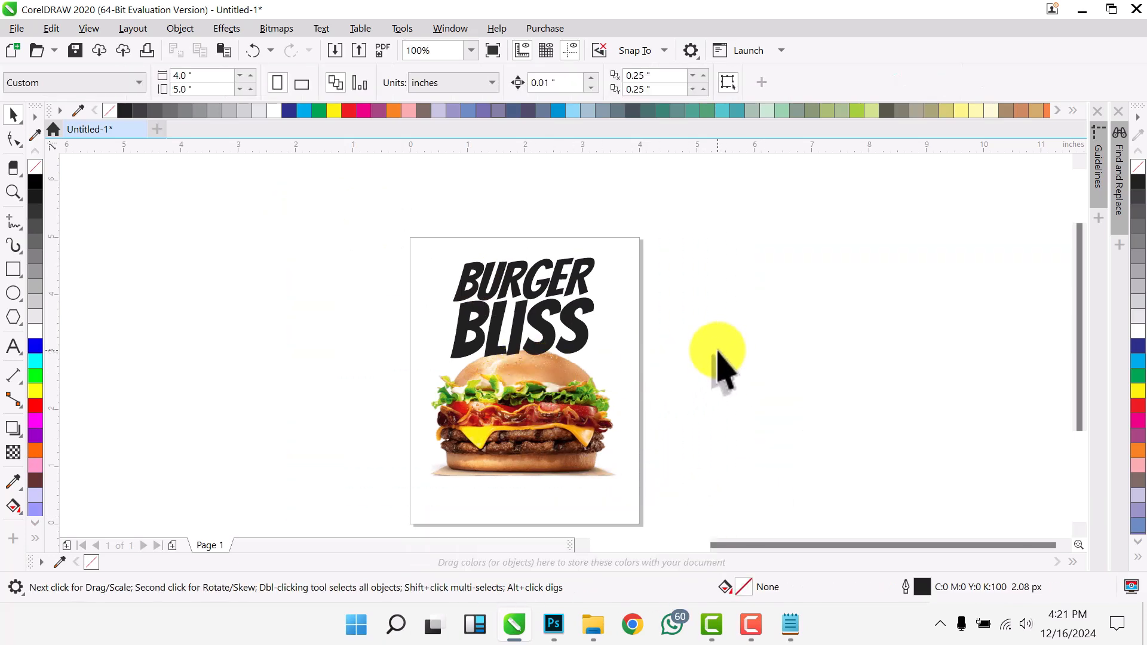
# Nudge the burger image into place beneath the headline, at X 2.038 and Y 1.969 inches.
pyautogui.click(567, 404)
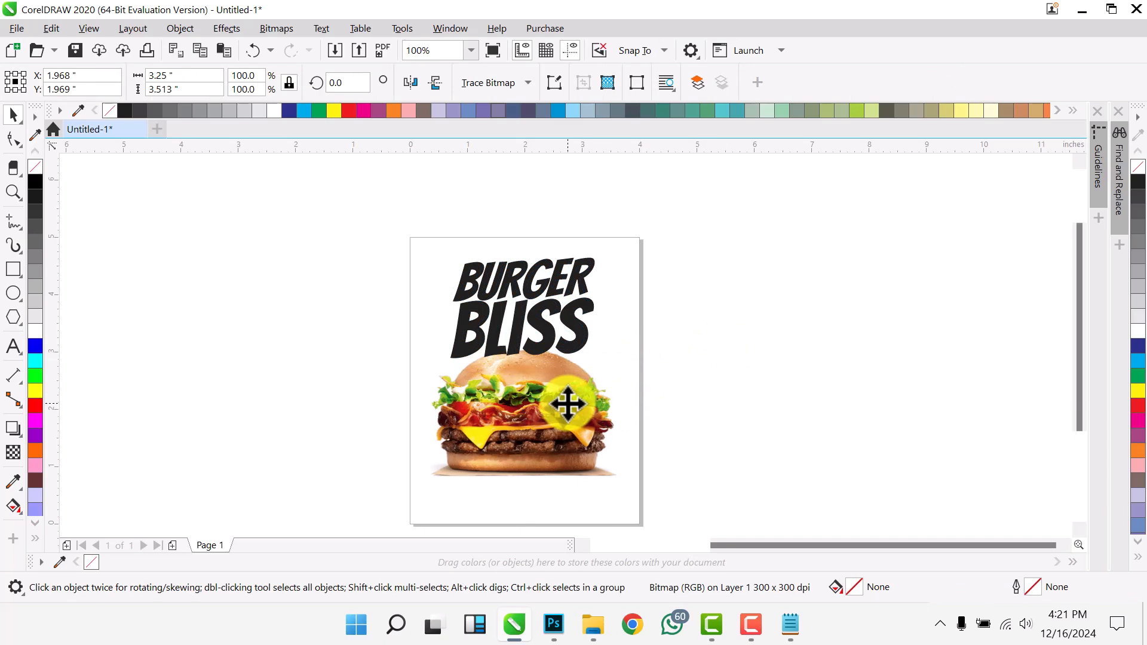
pyautogui.moveTo(566, 404); pyautogui.dragTo(568, 403)
pyautogui.moveTo(568, 405); pyautogui.dragTo(568, 403)
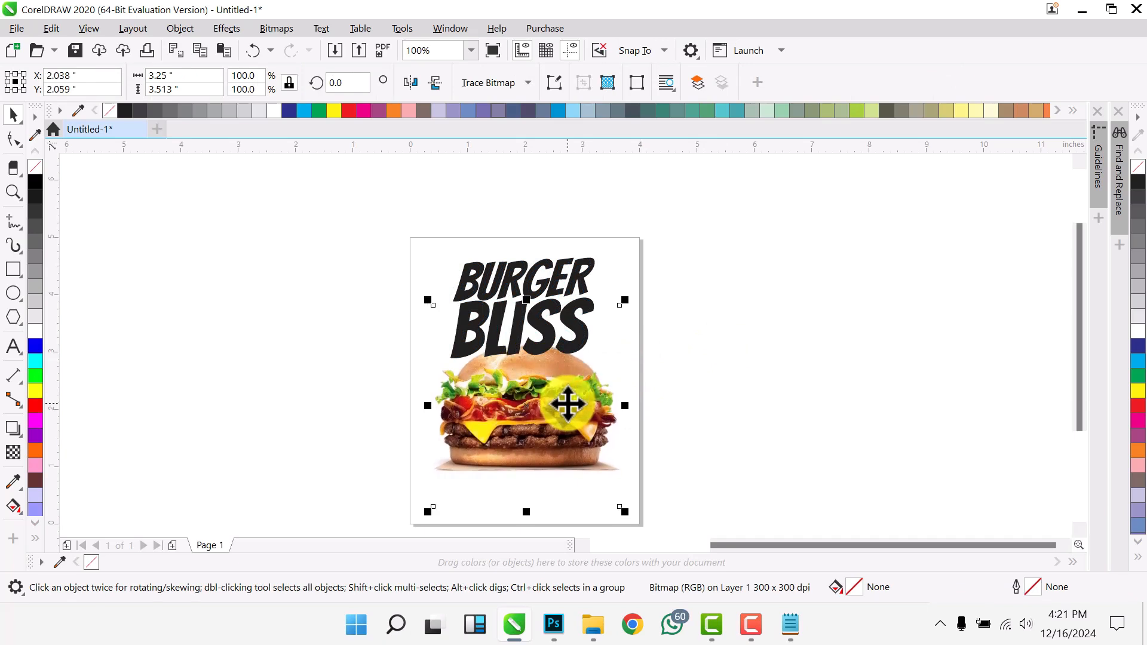
pyautogui.press('Down')
pyautogui.press('Down')
pyautogui.press('Down')
pyautogui.press('Down')
pyautogui.press('Down')
pyautogui.press('Down')
pyautogui.press('Down')
pyautogui.press('Down')
pyautogui.press('Down')
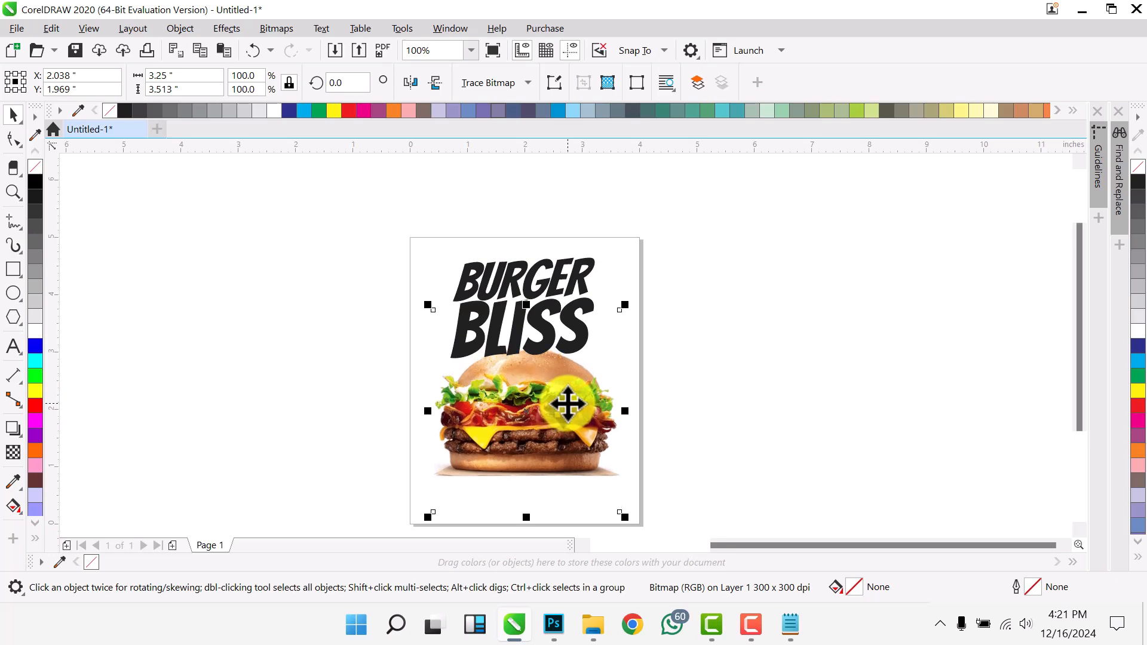
pyautogui.click(768, 319)
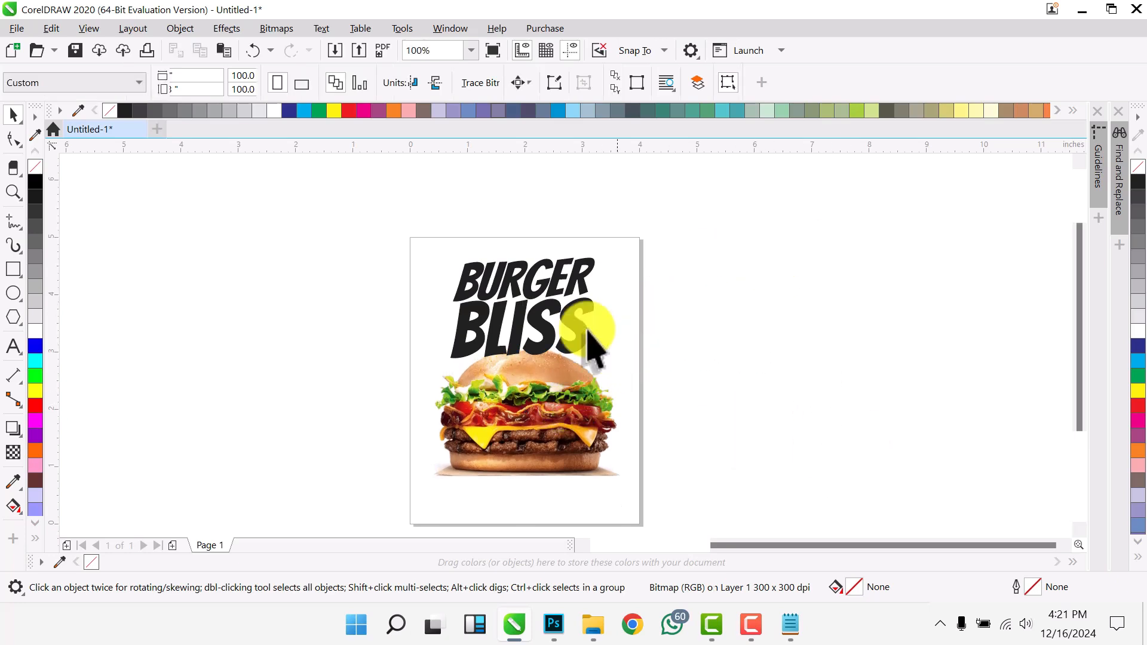
# Copy the Main Offer heading and offer line from brief.txt in Notepad and paste them as artistic text beside the flyer page in CorelDRAW.
pyautogui.click(795, 629)
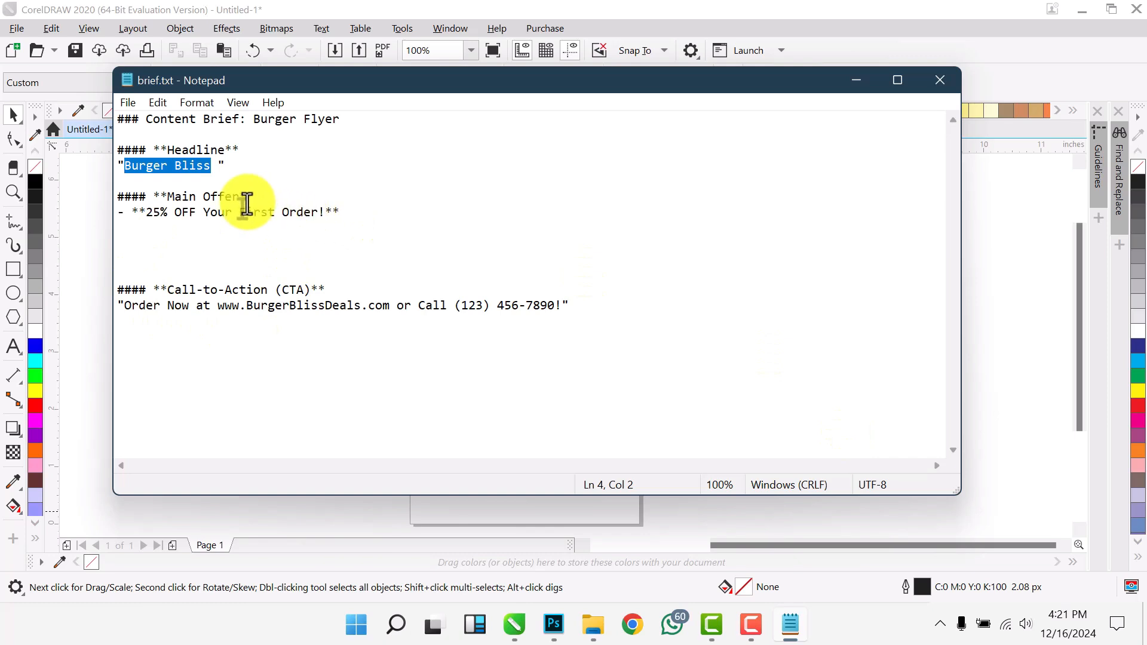
pyautogui.moveTo(322, 213); pyautogui.dragTo(166, 203)
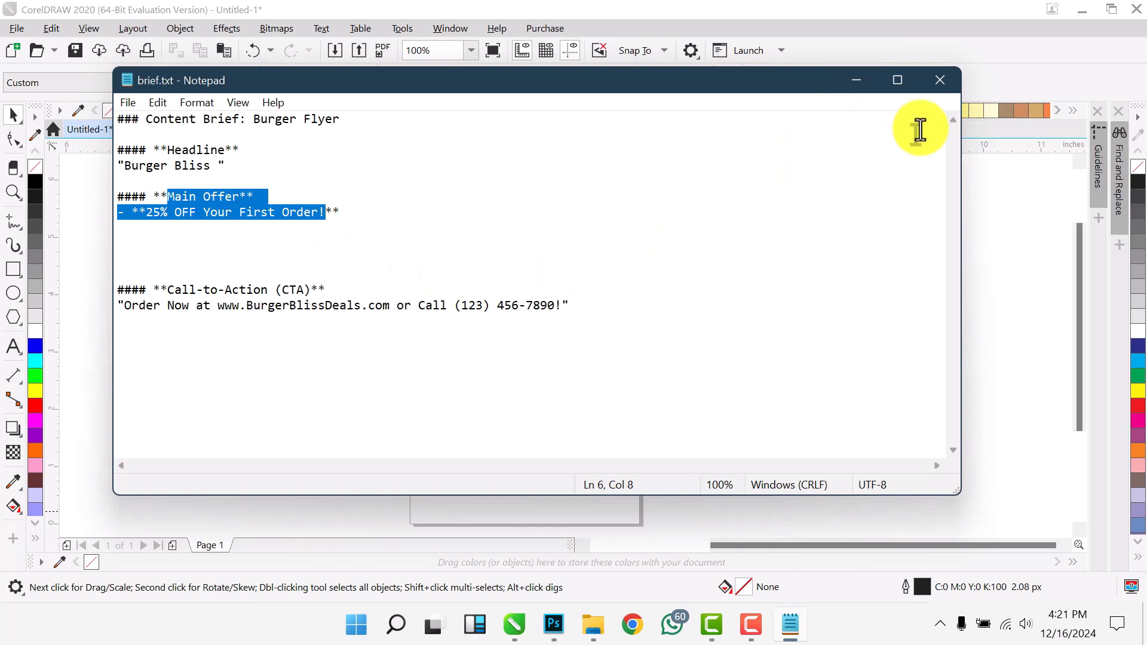
pyautogui.click(858, 80)
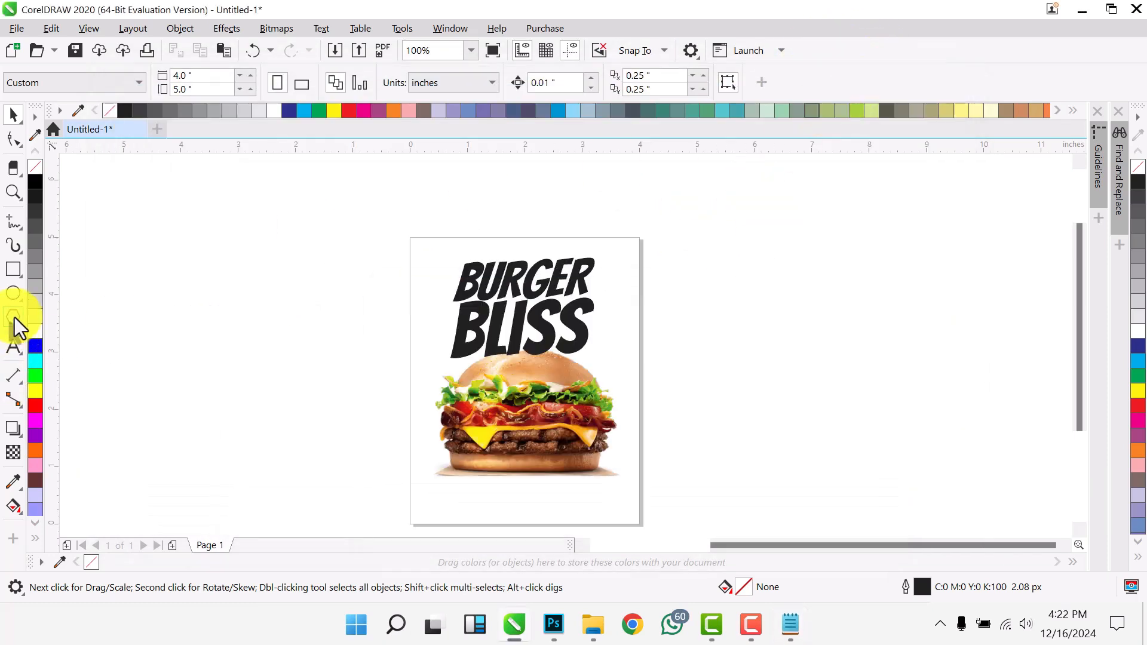
pyautogui.click(14, 347)
pyautogui.click(125, 230)
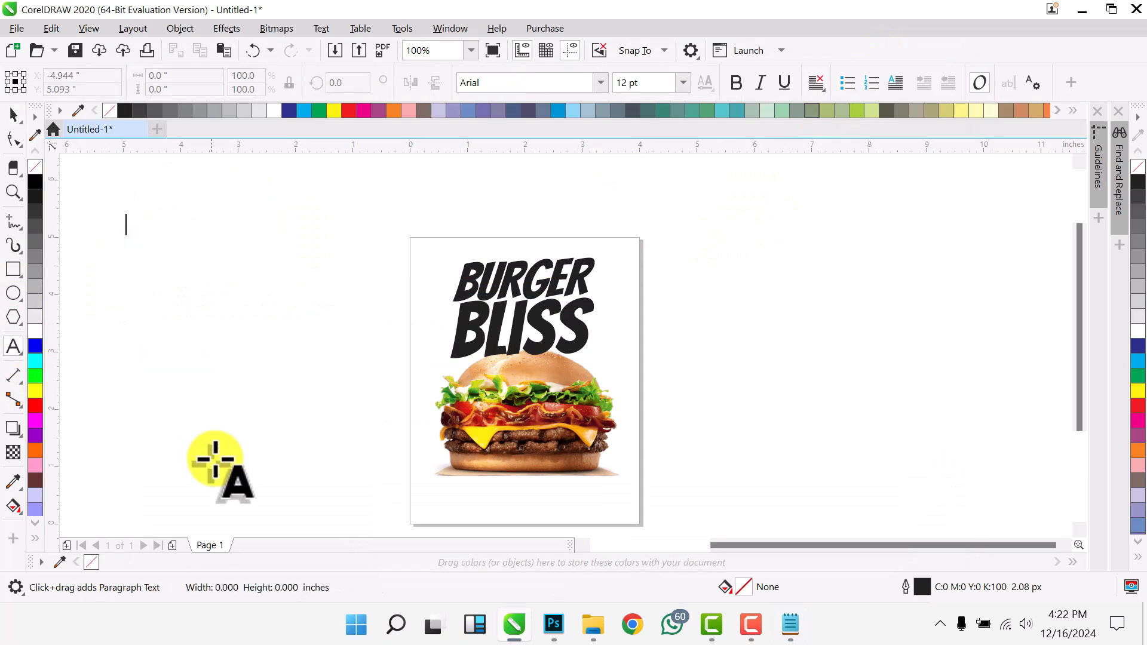
pyautogui.hotkey('ctrl', 'v')
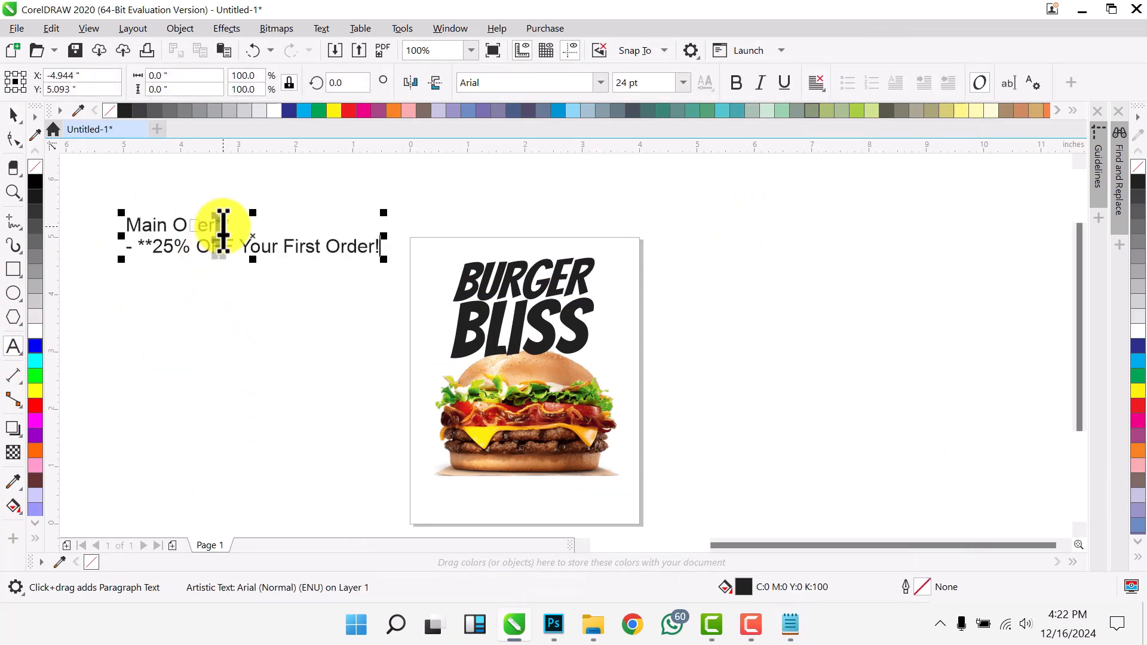
# Delete the Main Offer heading line and the leading dash and asterisks, leaving only "25% OFF Your First Order!".
pyautogui.moveTo(235, 221); pyautogui.dragTo(87, 215)
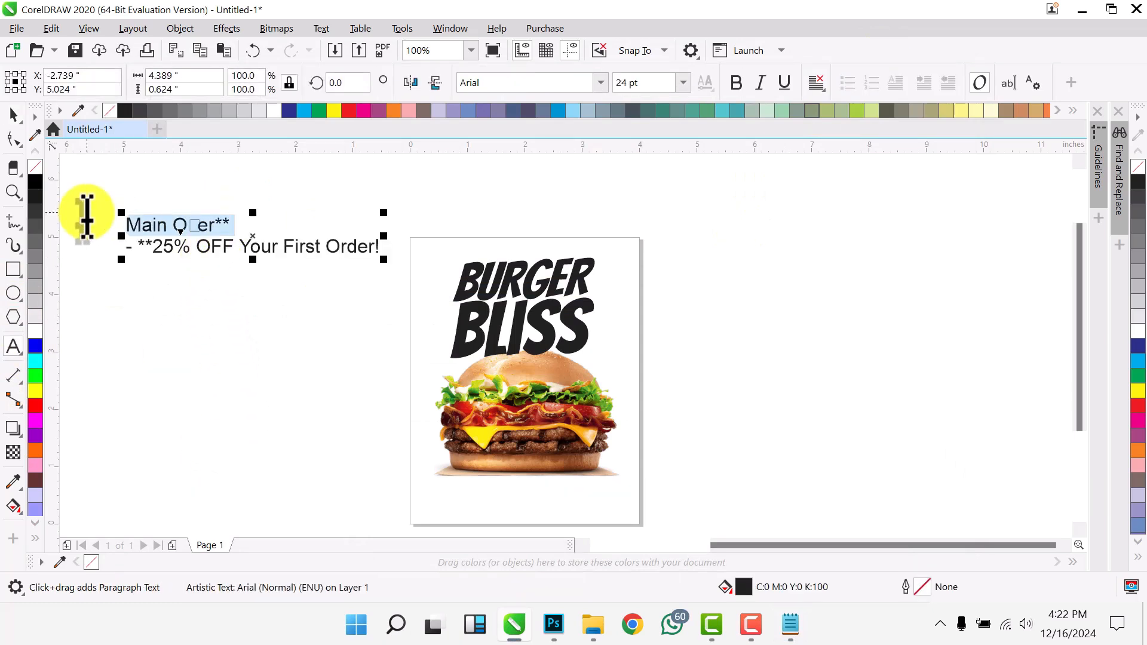
pyautogui.press('Delete')
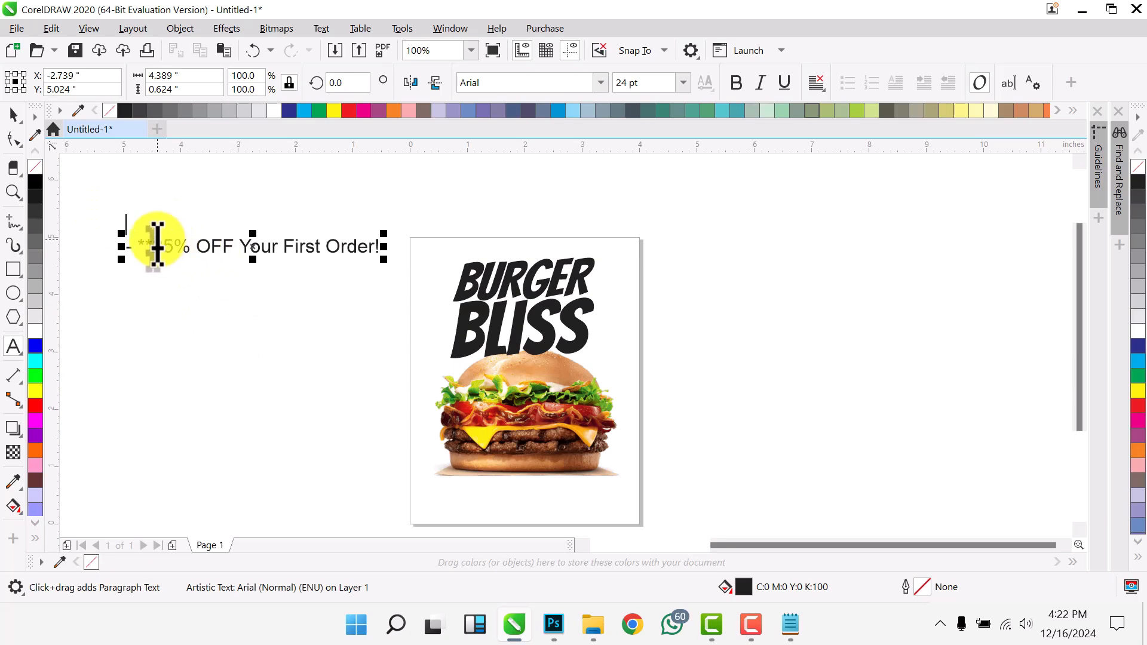
pyautogui.press('Delete')
pyautogui.moveTo(153, 245); pyautogui.dragTo(92, 236)
pyautogui.press('Delete')
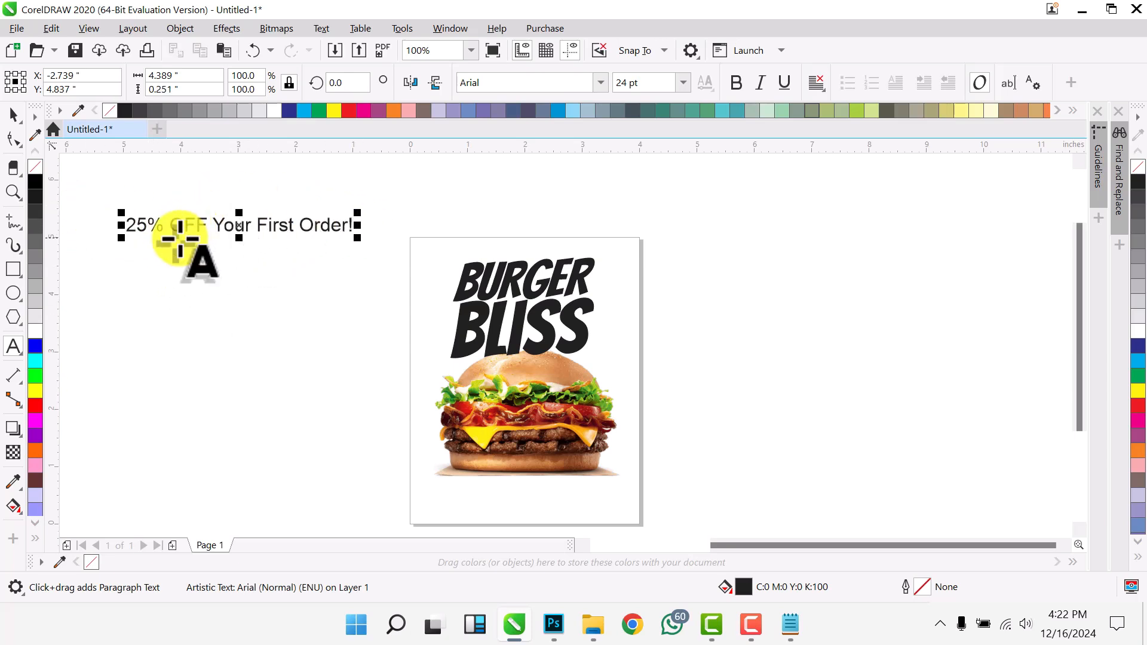
# Split the offer text into two lines, "25% OFF" and "Your First Order!", and finish editing it.
pyautogui.click(213, 226)
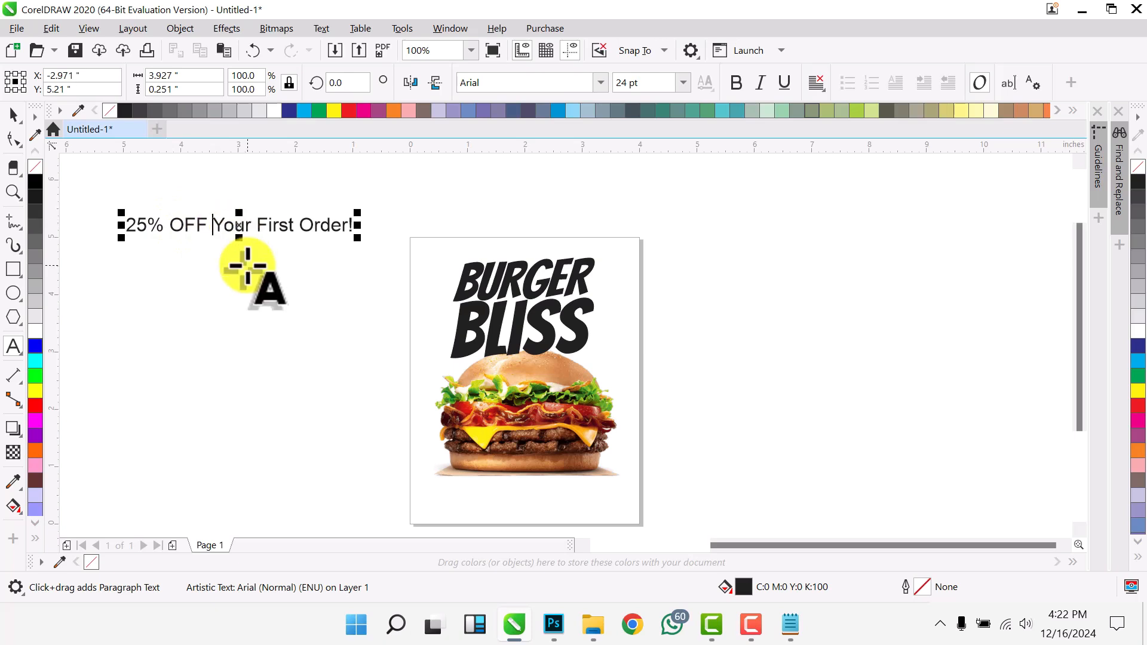
pyautogui.press('BackSpace')
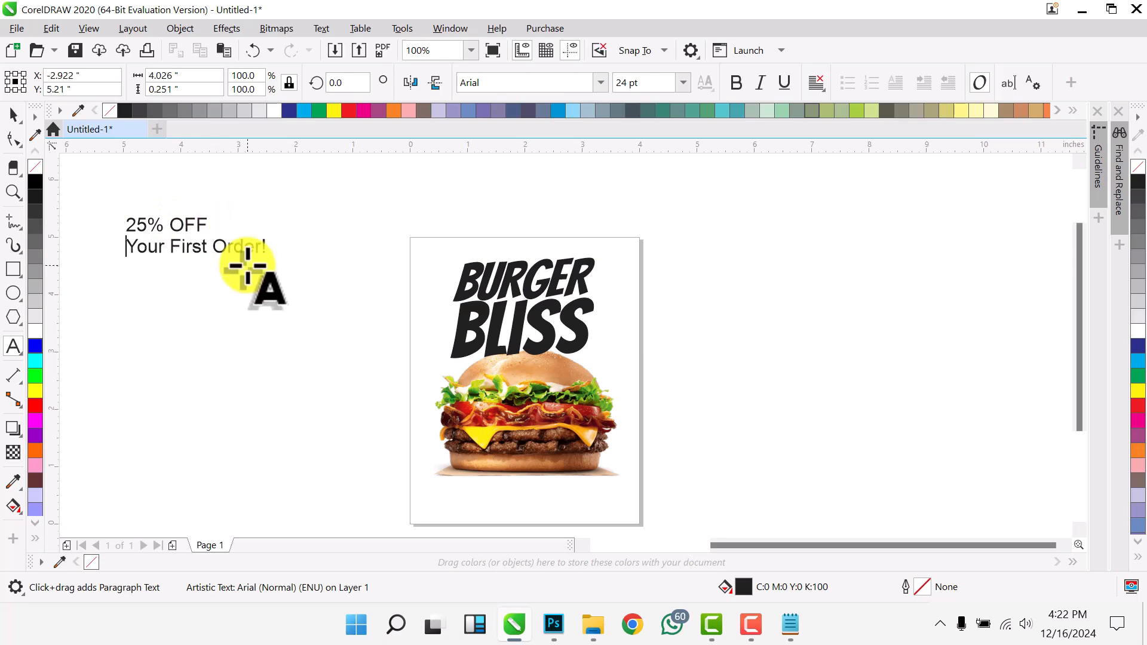
pyautogui.press('Escape')
pyautogui.click(13, 118)
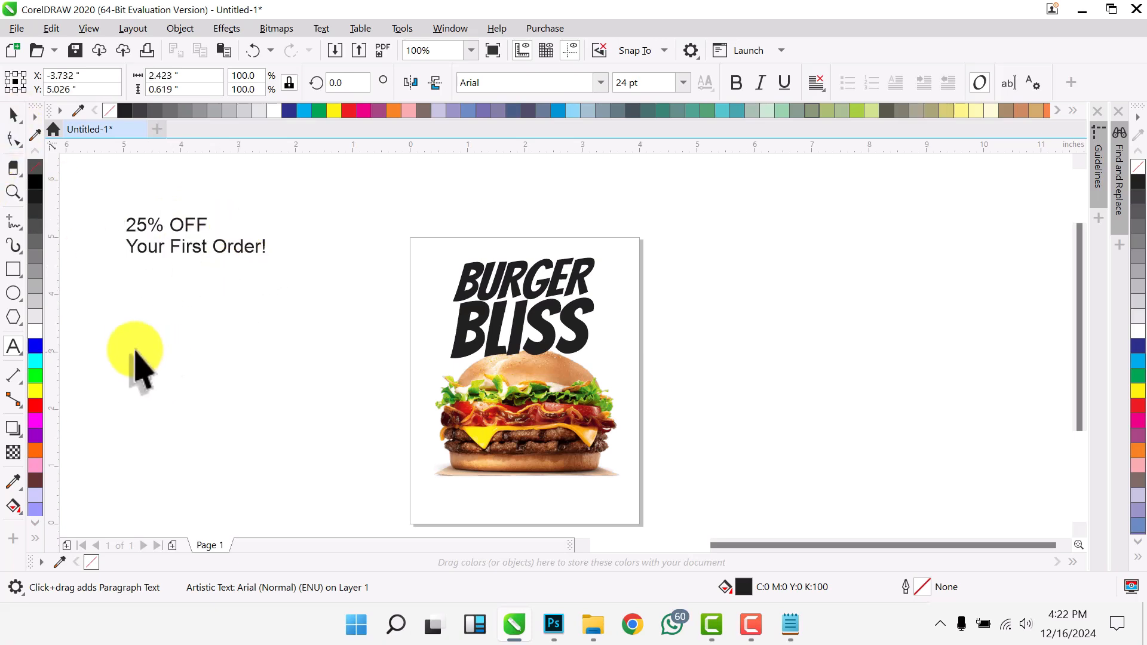
pyautogui.click(136, 349)
pyautogui.click(16, 324)
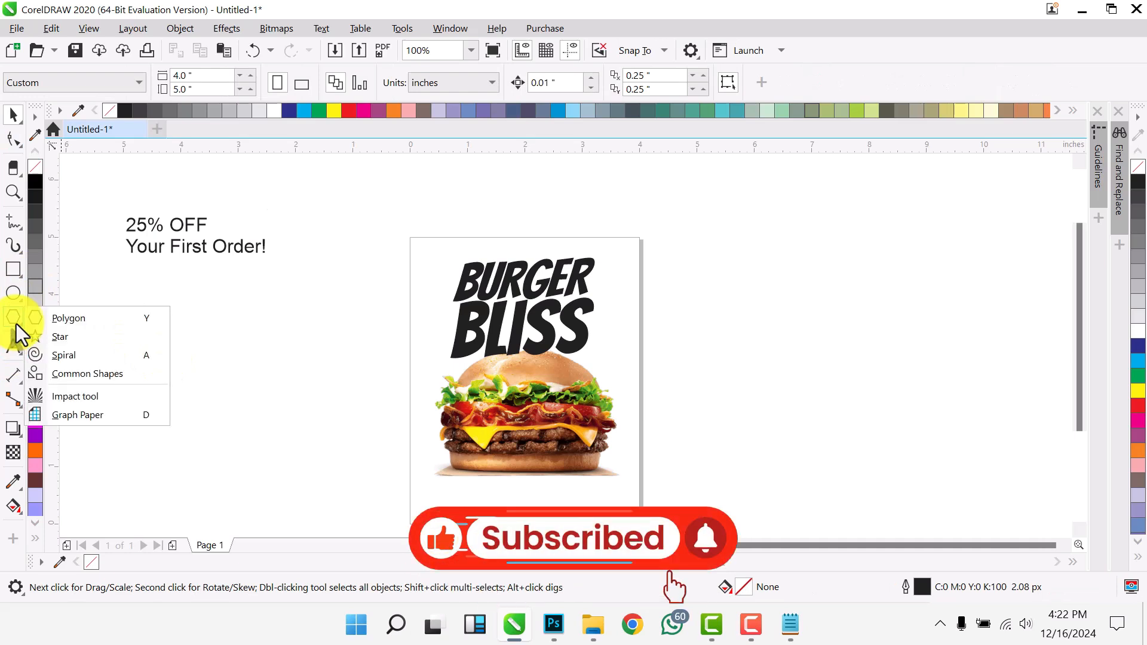
pyautogui.click(85, 374)
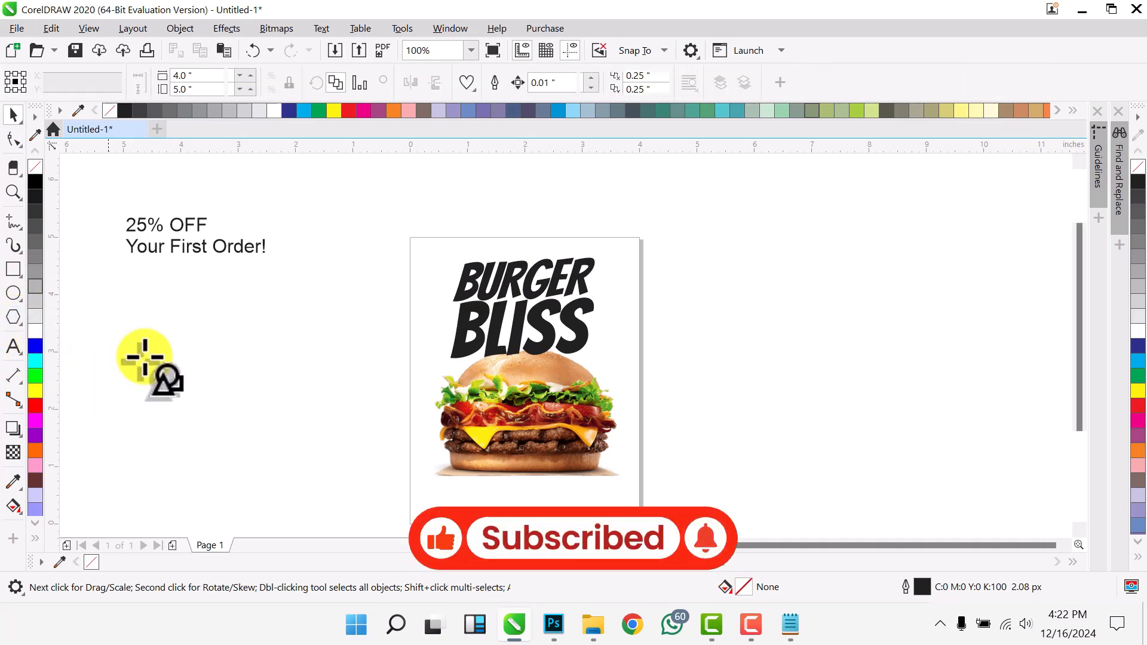
pyautogui.click(474, 88)
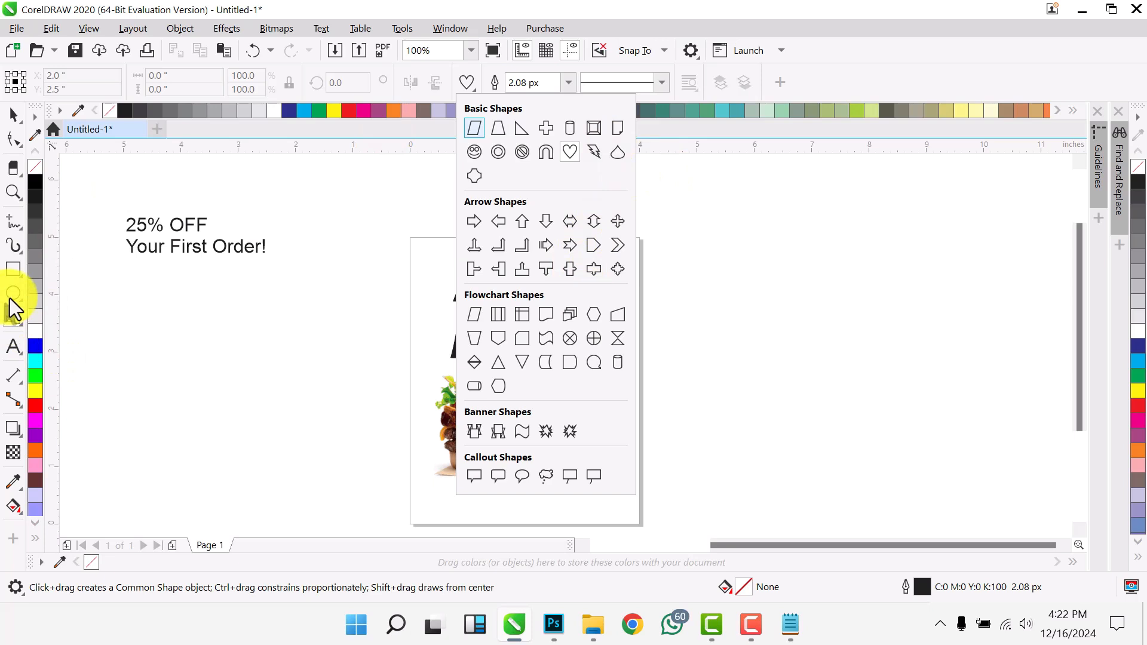
pyautogui.click(16, 323)
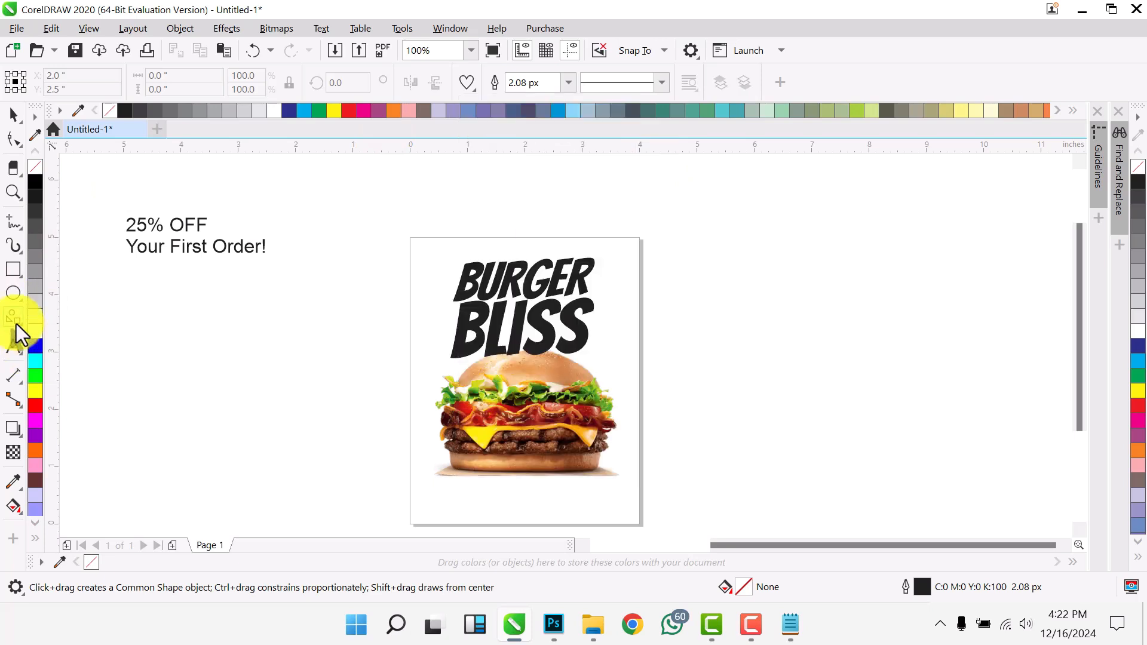
# Draw a five-pointed star about 2.7 by 2.56 inches beside the page, below the offer text.
pyautogui.click(17, 324)
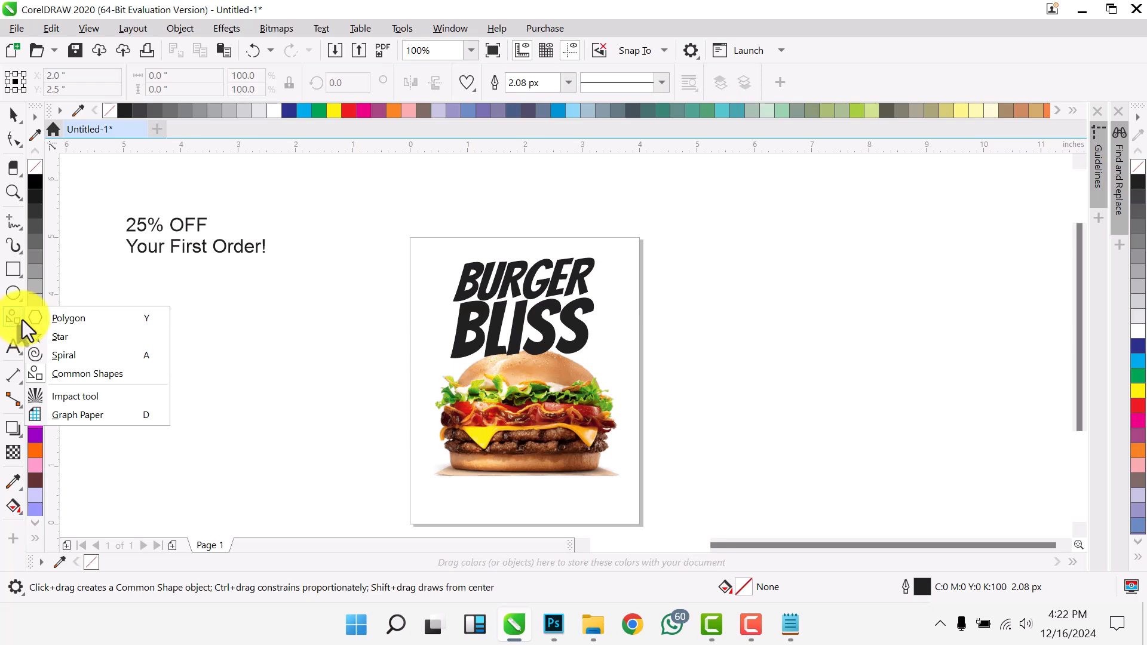
pyautogui.click(65, 337)
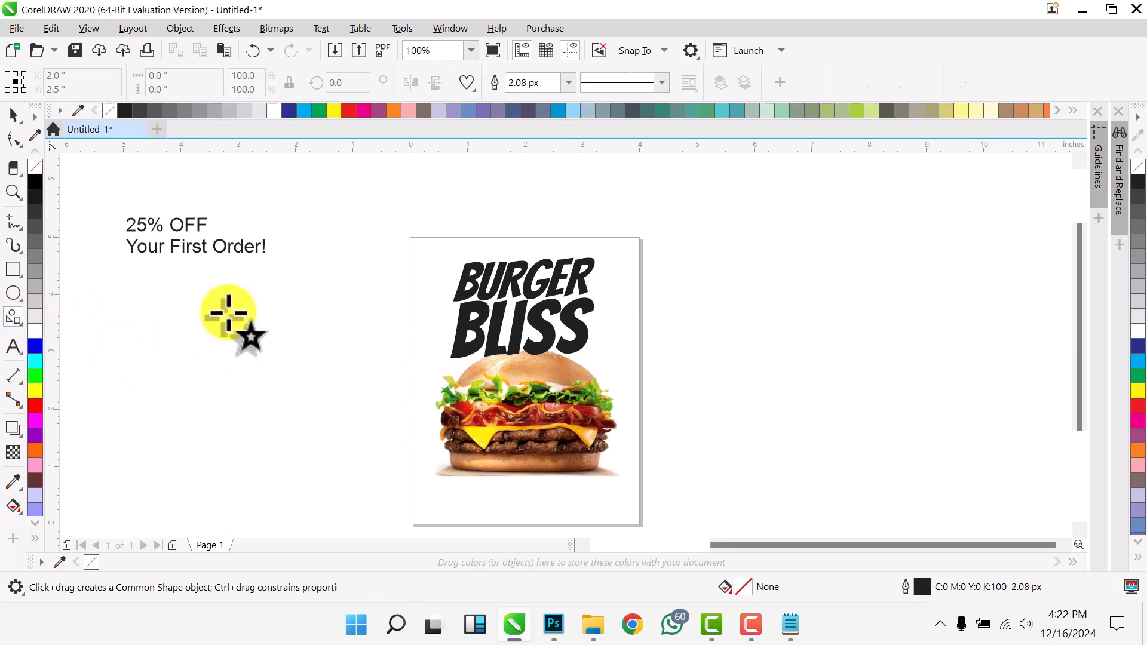
pyautogui.moveTo(223, 309); pyautogui.dragTo(386, 461)
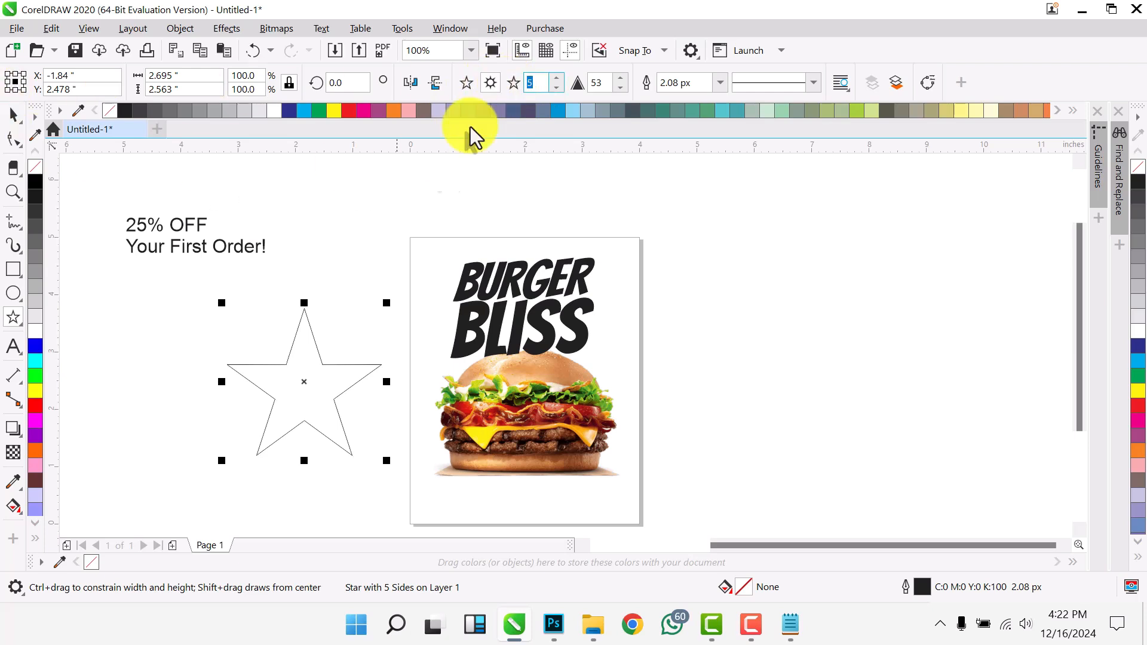
# Set the star to 55 points with a sharpness of 14.
pyautogui.click(556, 77)
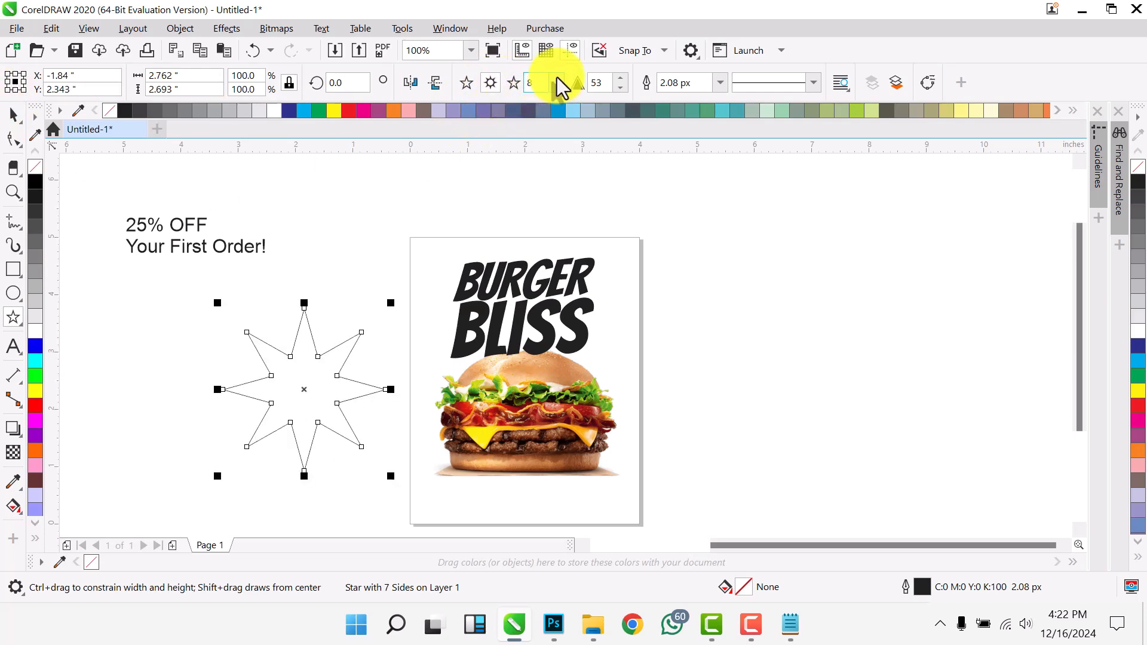
pyautogui.click(557, 77)
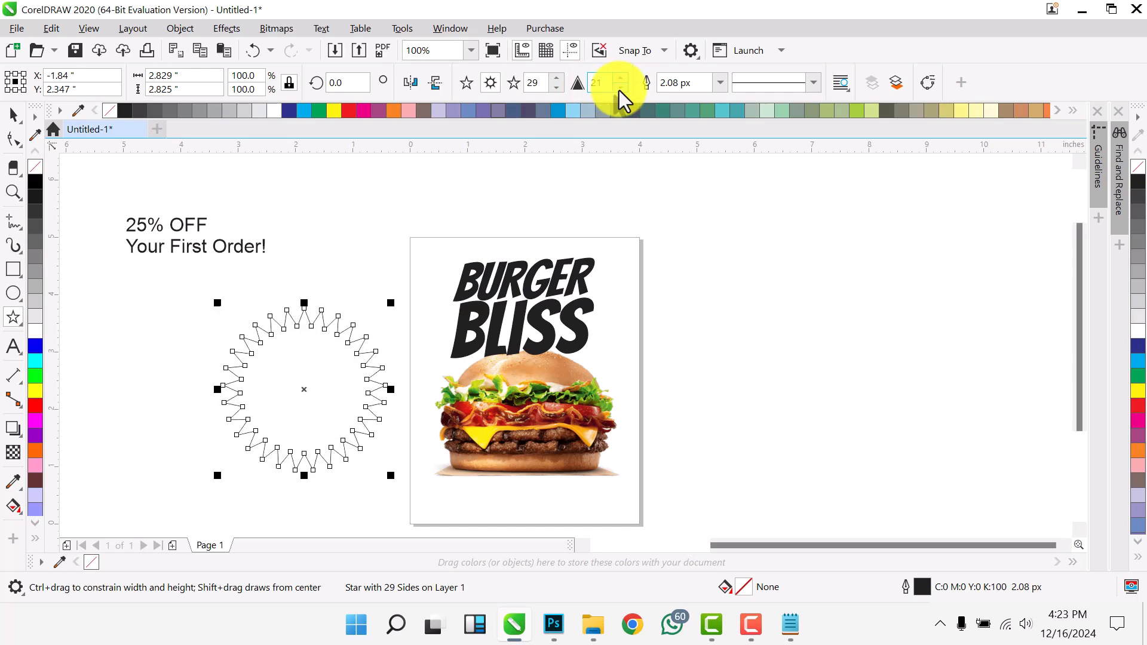
pyautogui.click(621, 89)
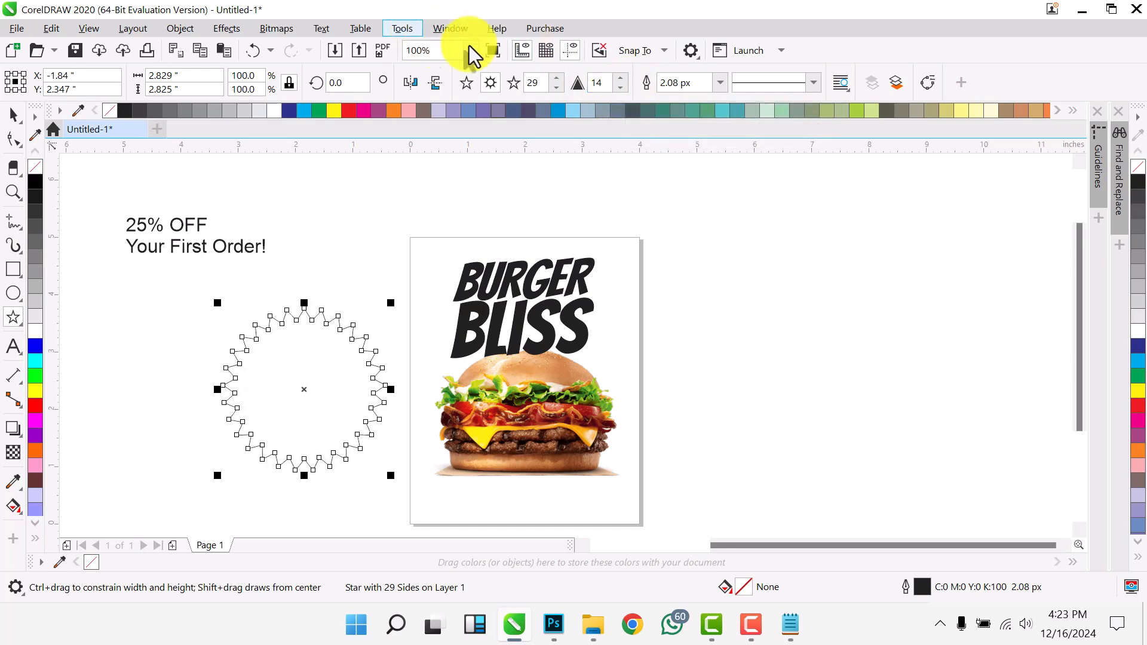
pyautogui.click(556, 78)
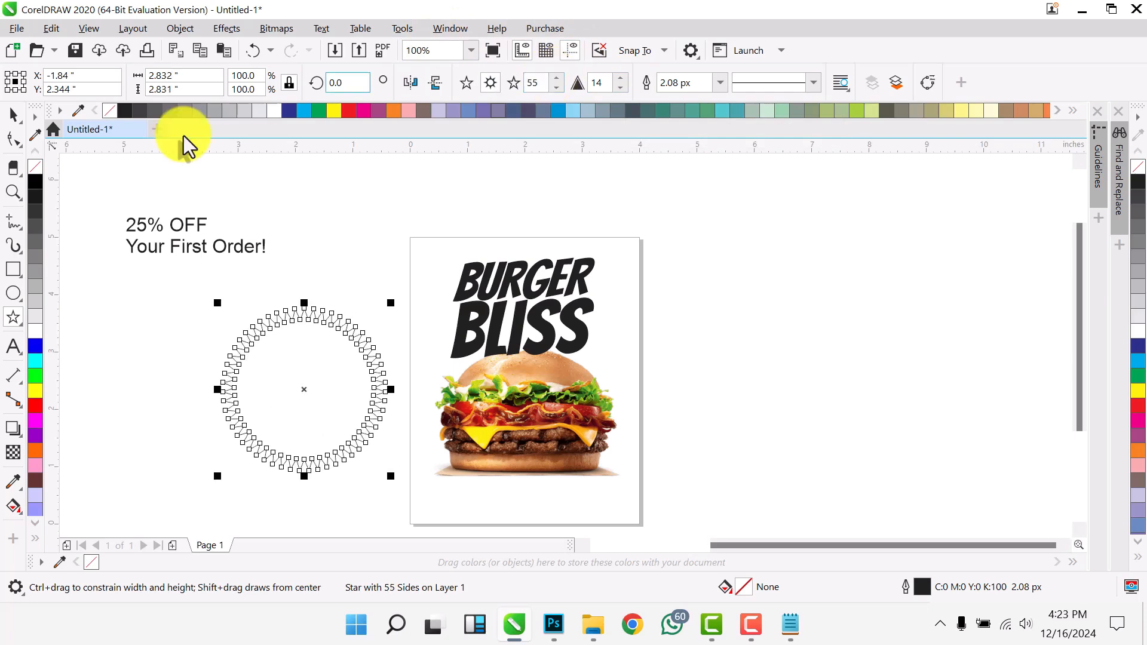
# Scale the starburst down to about 0.61 inches and fill it with black.
pyautogui.click(13, 114)
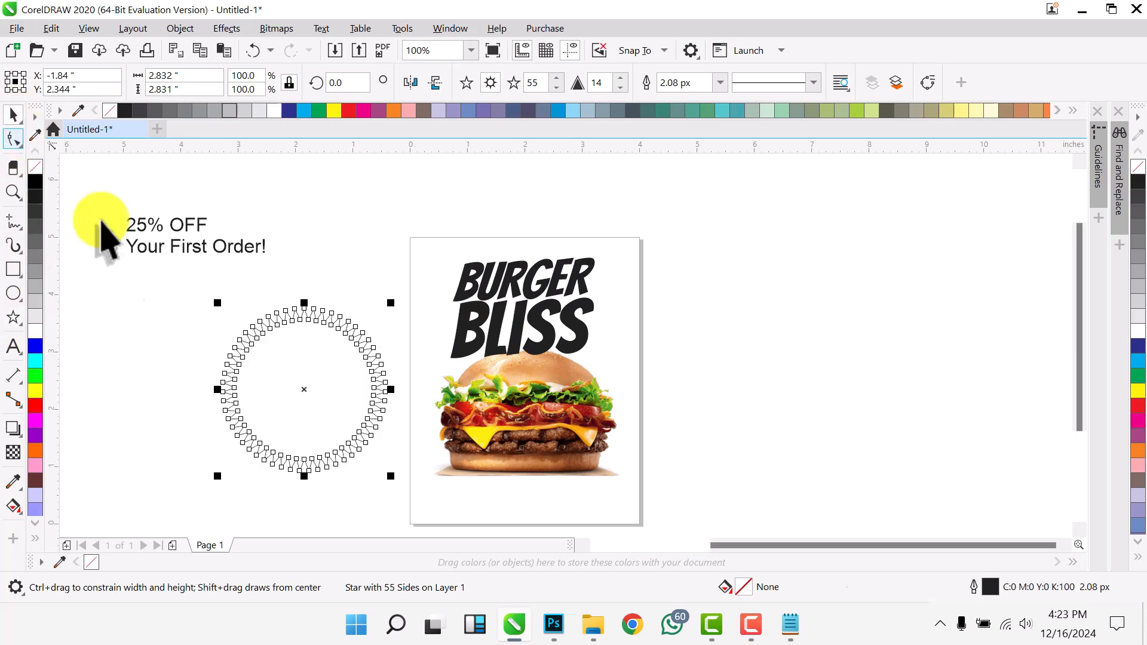
pyautogui.click(304, 357)
pyautogui.moveTo(389, 299); pyautogui.dragTo(264, 431)
pyautogui.scroll(-5, 30, 411)
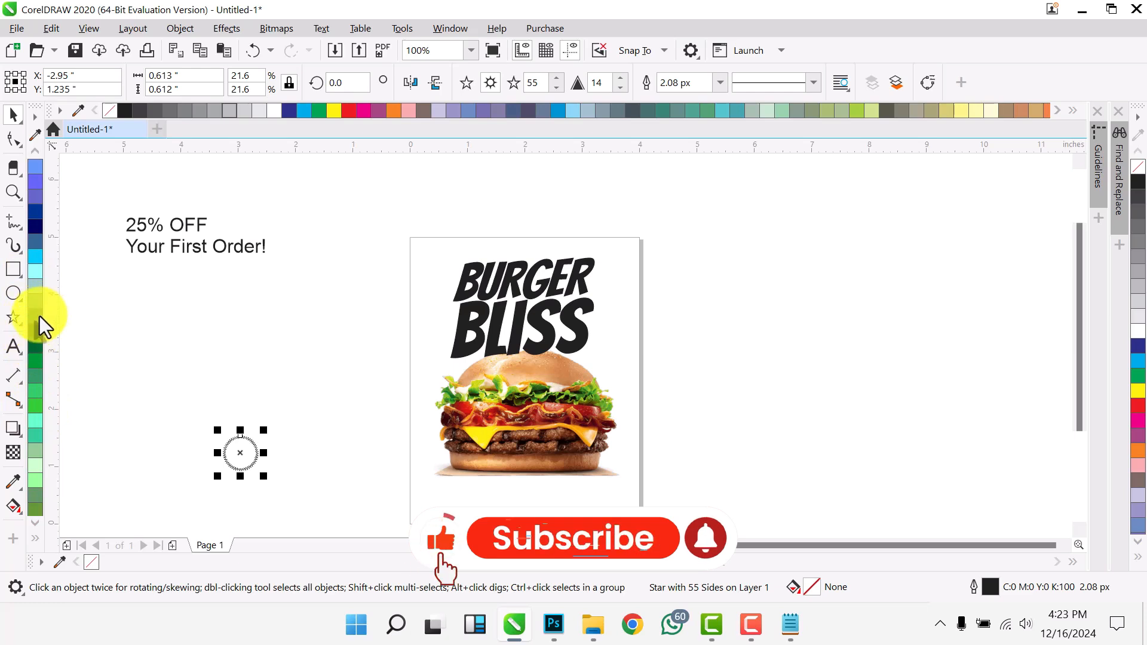
pyautogui.scroll(5, 39, 316)
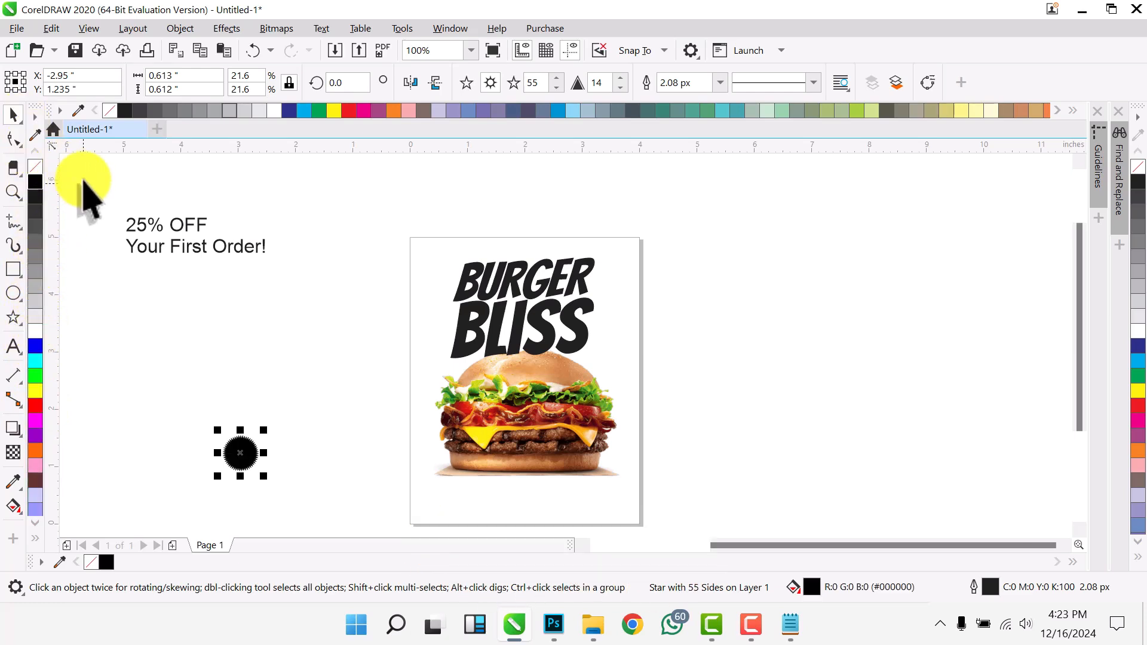
# Move the black starburst onto the burger's lower right part, enlarge it to about 0.97 inches and remove its outline.
pyautogui.click(248, 472)
pyautogui.moveTo(612, 471); pyautogui.dragTo(555, 418)
pyautogui.scroll(2, 578, 466)
pyautogui.rightClick(36, 167)
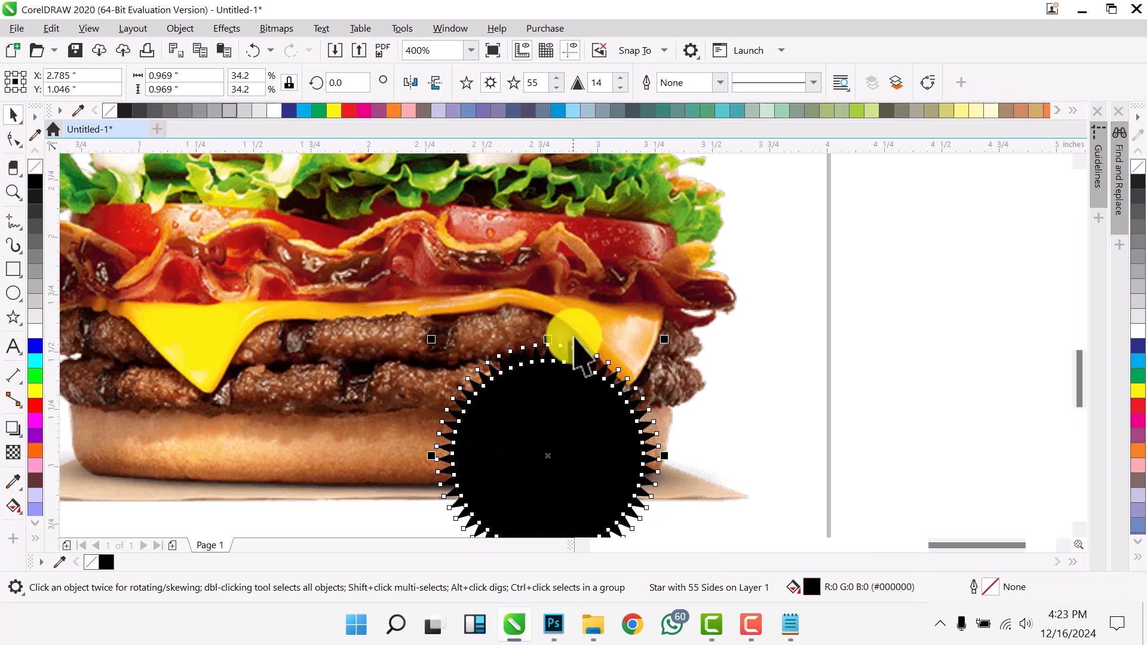
# Shift the starburst up and left over the burger to X 2.701 and Y 1.202 inches, and deselect it.
pyautogui.scroll(-1, 574, 366)
pyautogui.moveTo(580, 400); pyautogui.dragTo(573, 388)
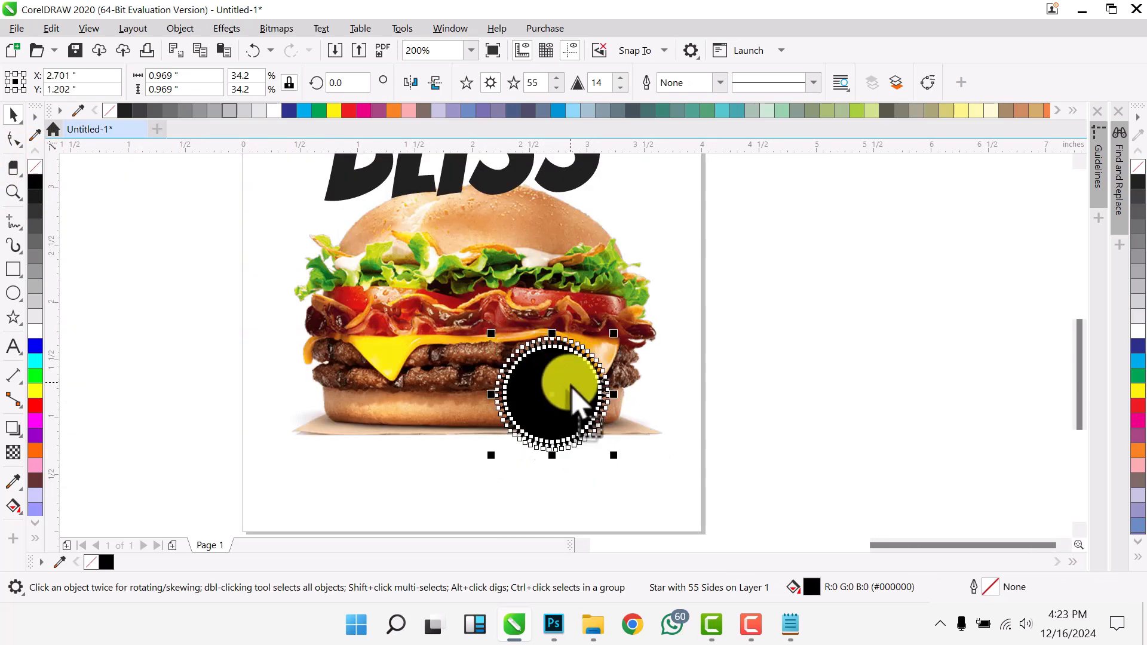
pyautogui.click(759, 330)
# Break the offer text apart into separate lines and set the "25% OFF" line in Montserrat Black.
pyautogui.scroll(-2, 645, 347)
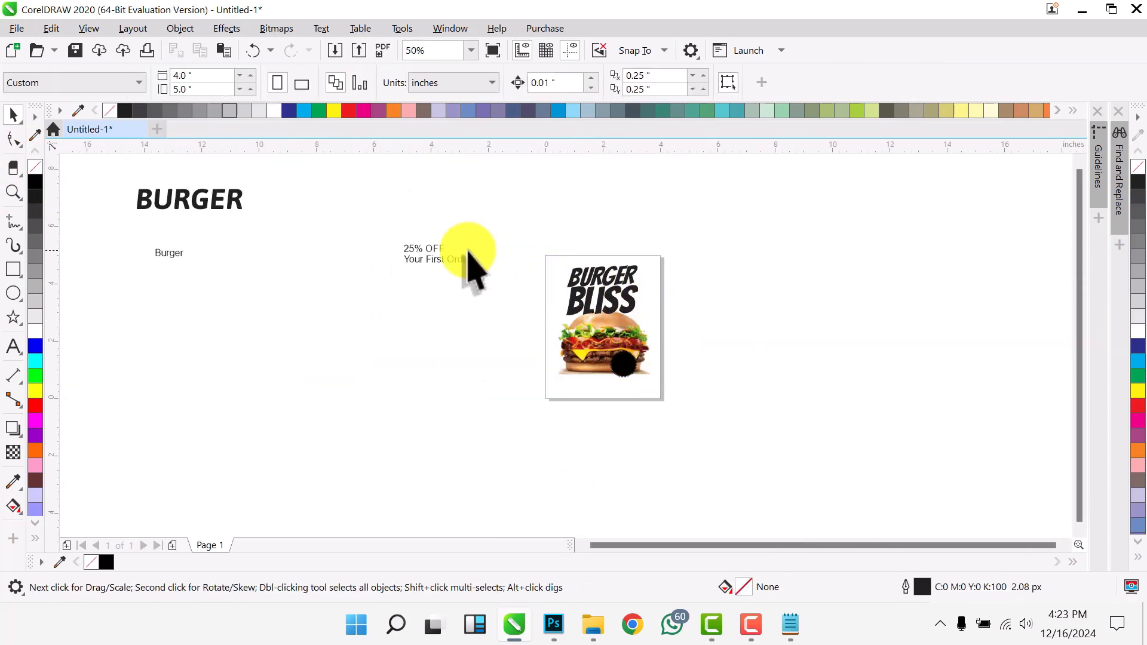
pyautogui.scroll(1, 454, 262)
pyautogui.click(391, 247)
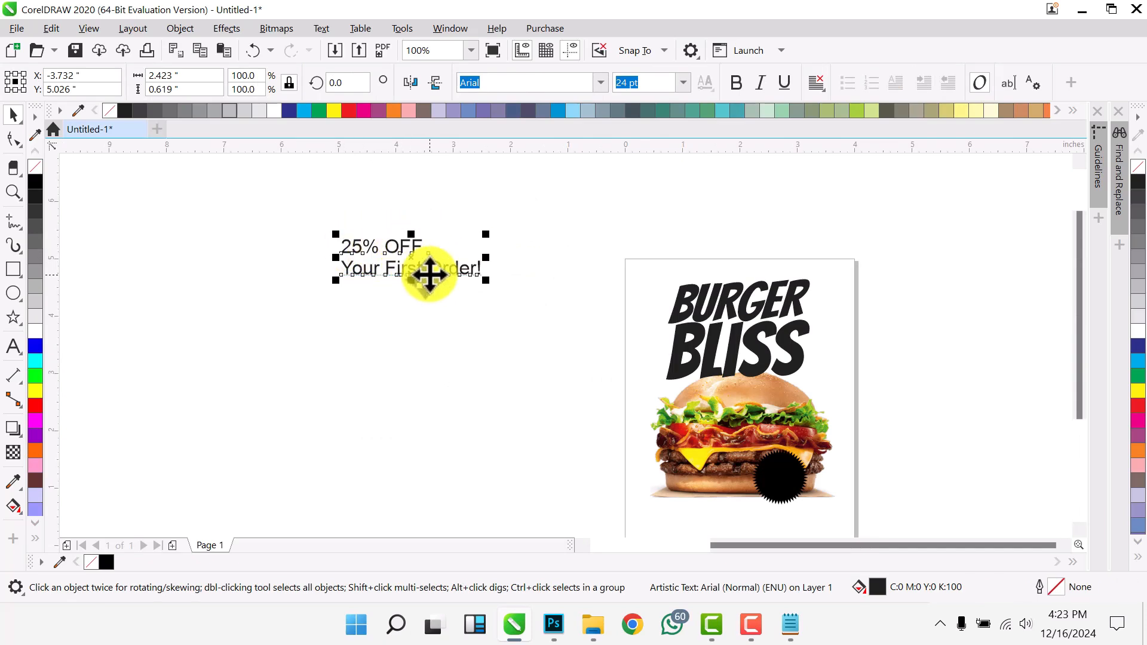
pyautogui.click(600, 83)
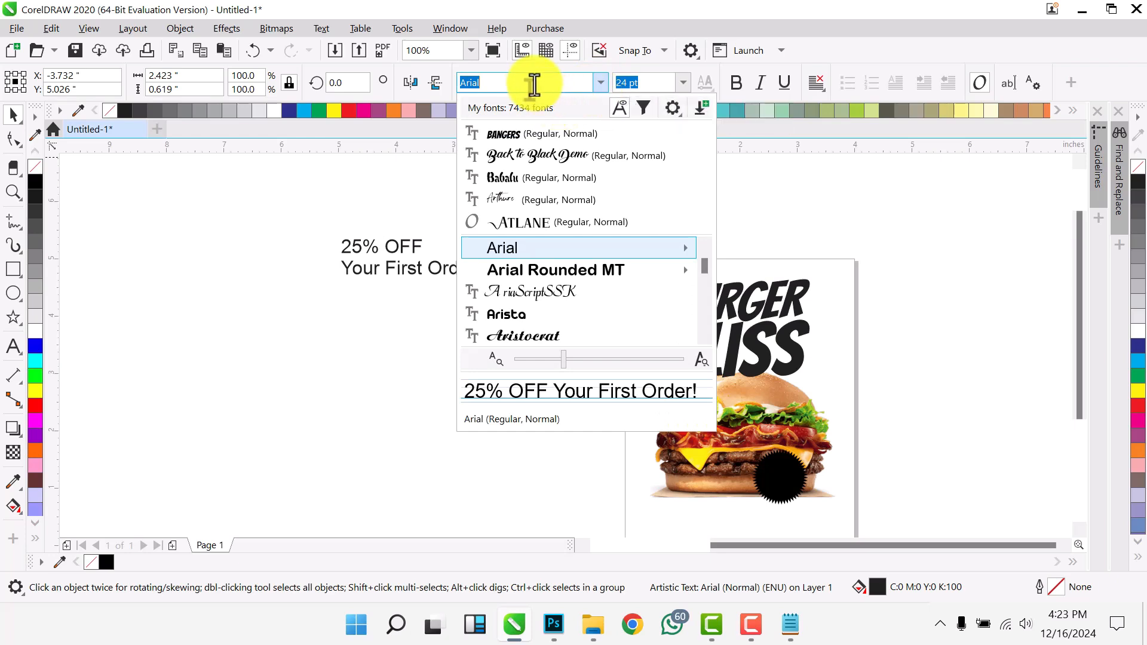
pyautogui.write('mo')
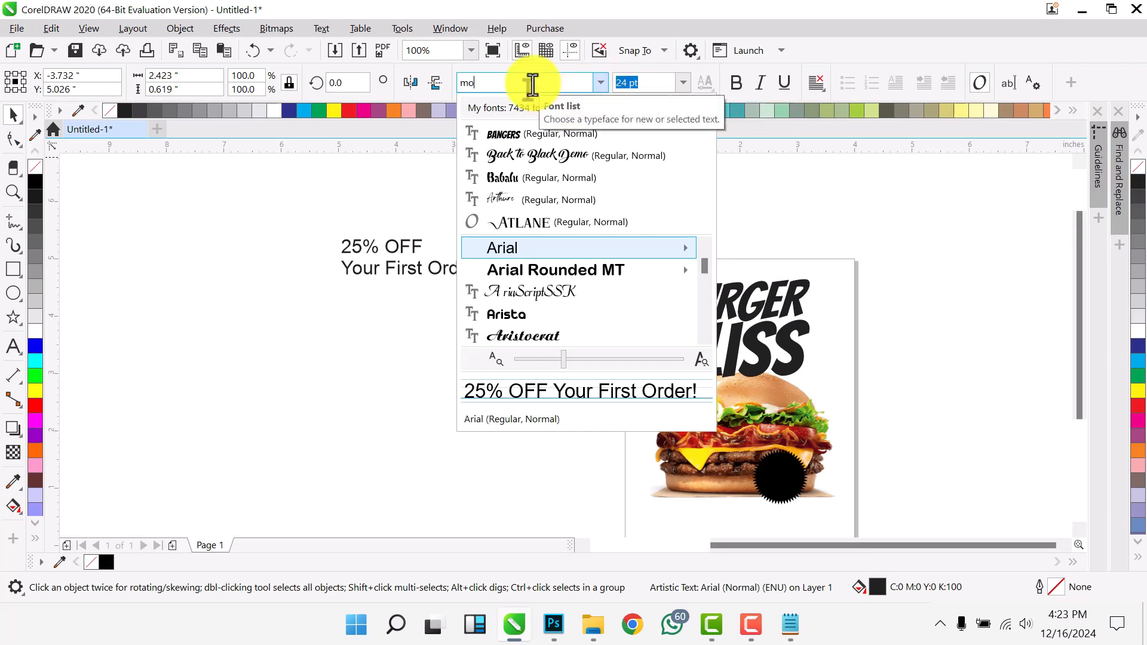
pyautogui.write('n')
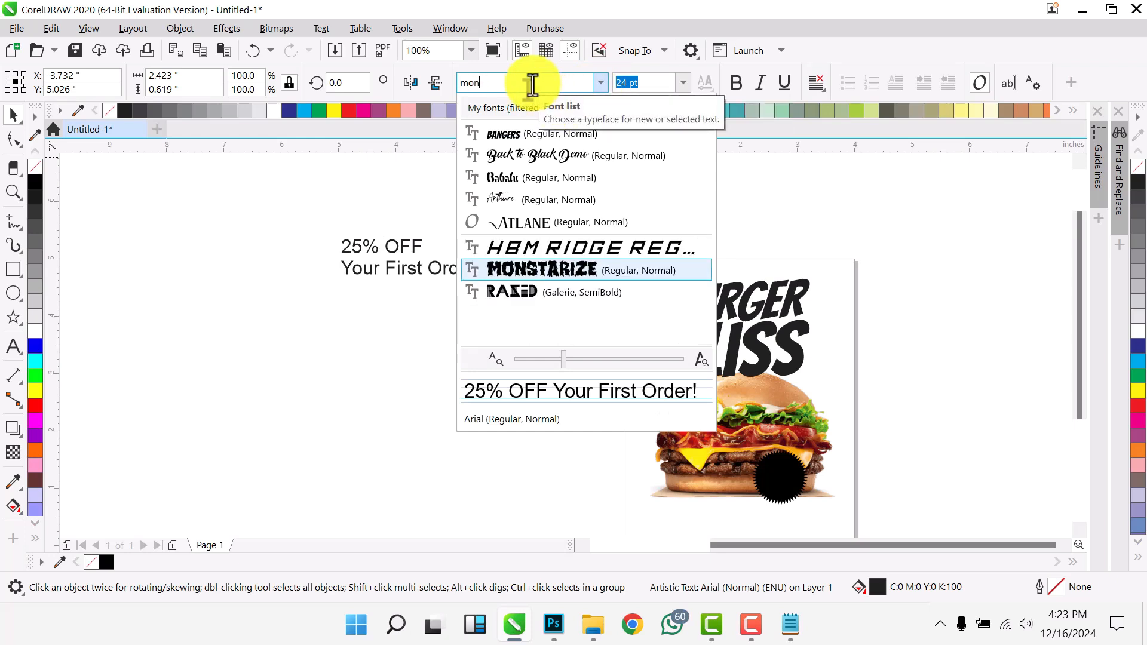
pyautogui.write('stnts')
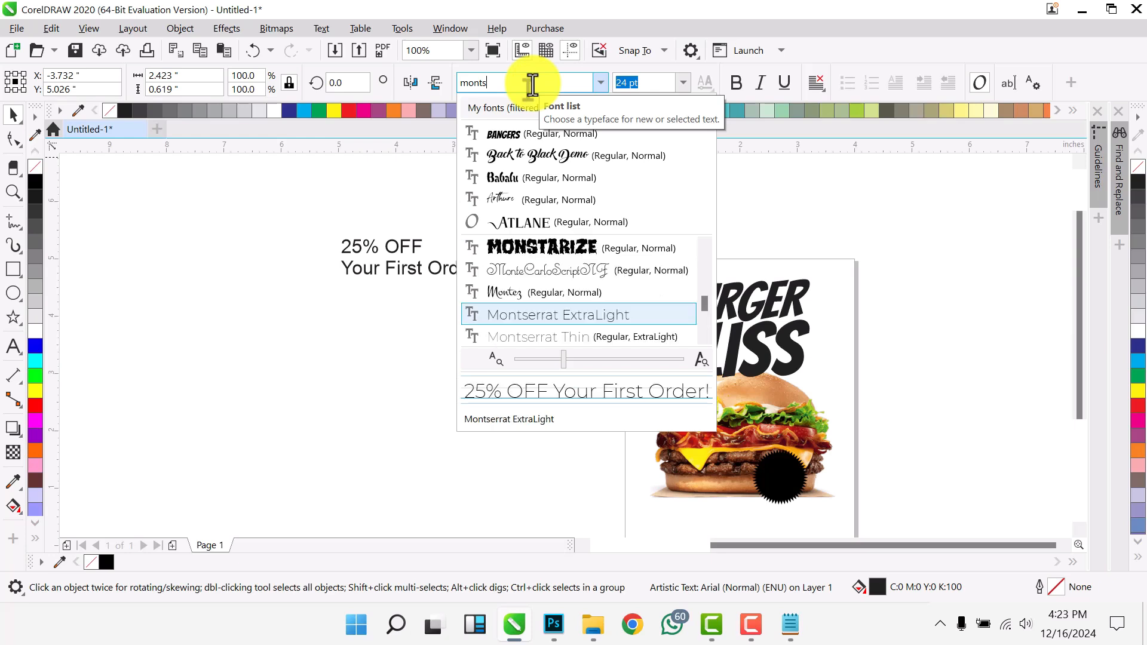
pyautogui.scroll(-3, 612, 306)
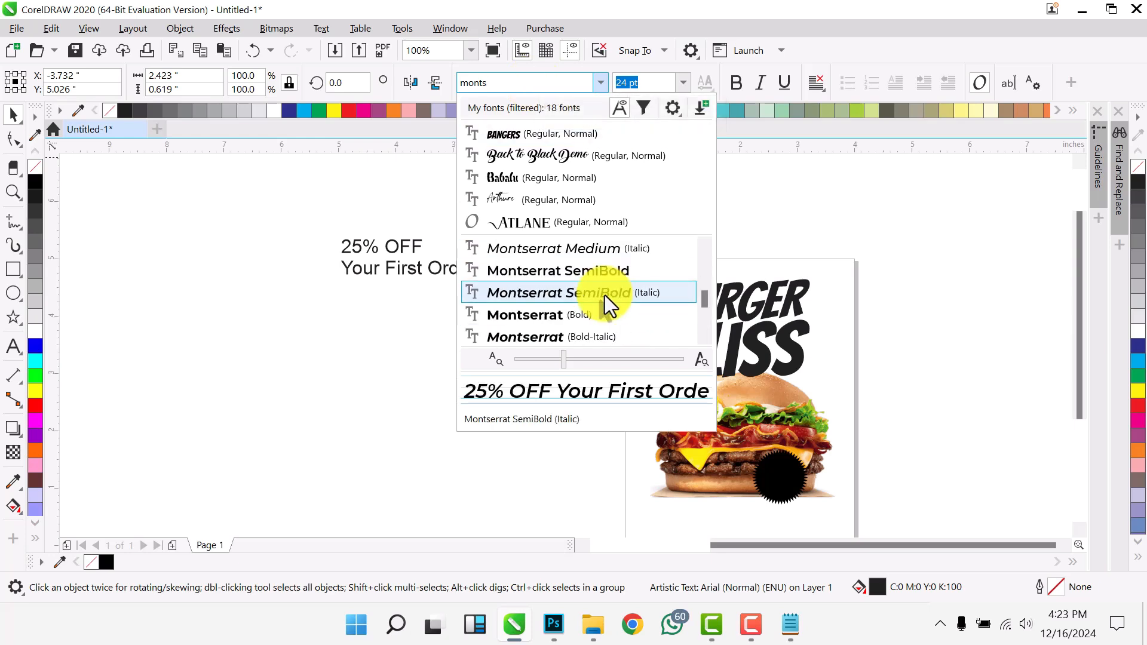
pyautogui.scroll(-2, 608, 313)
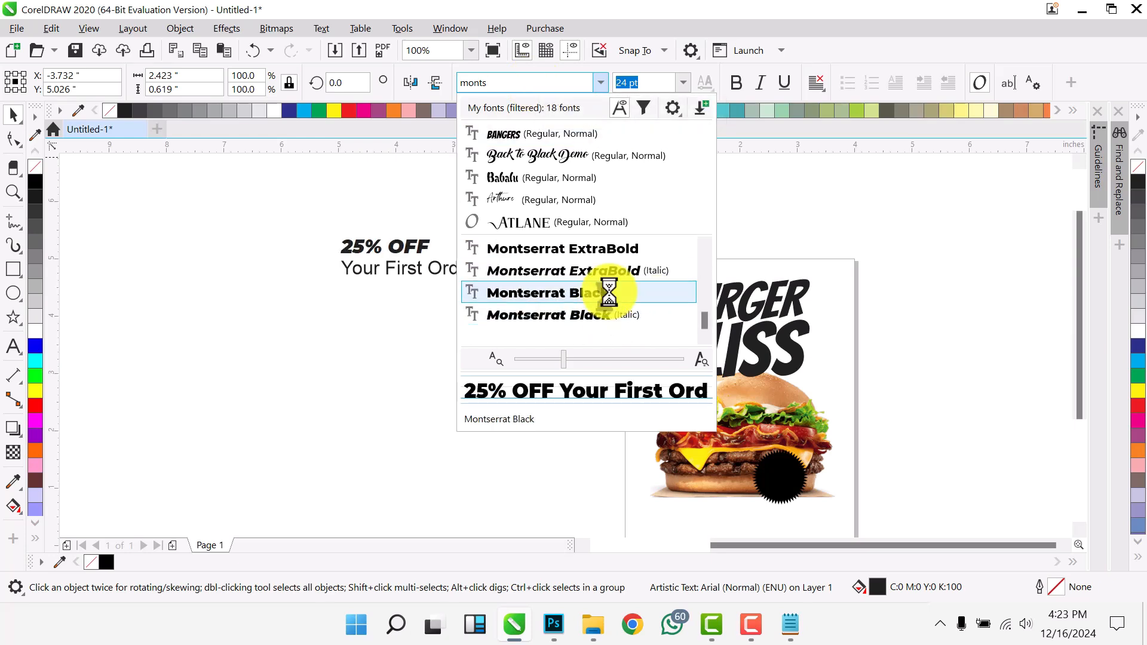
pyautogui.click(607, 291)
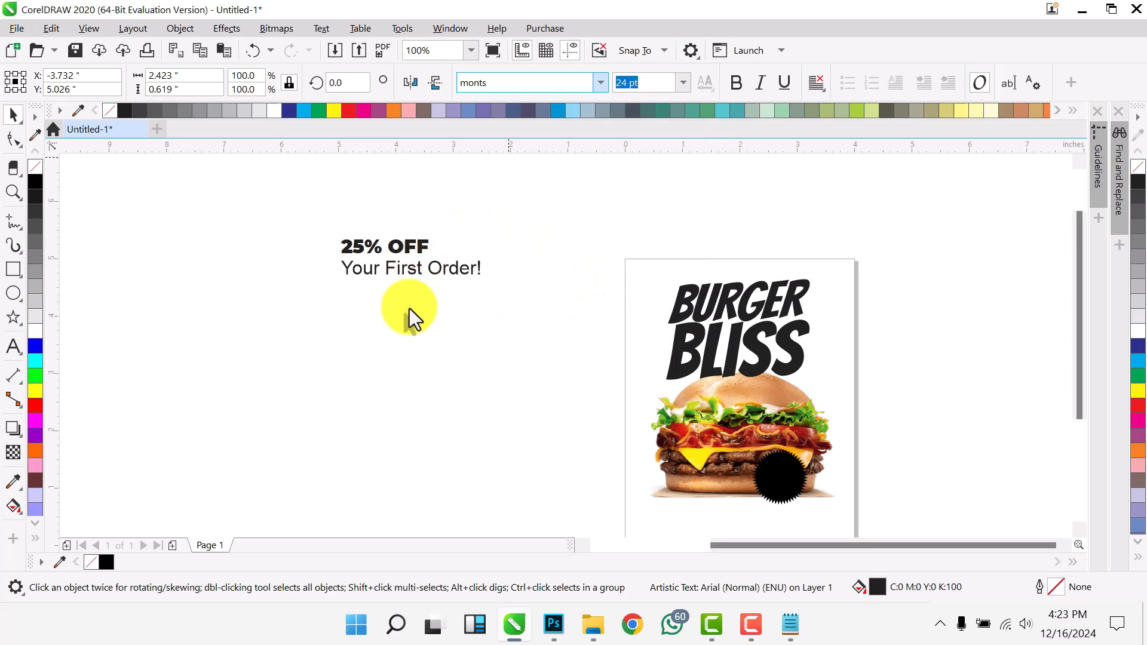
# Move "Your First Order!" further down and split "25% OFF" into two lines after "25%".
pyautogui.moveTo(404, 271); pyautogui.dragTo(404, 333)
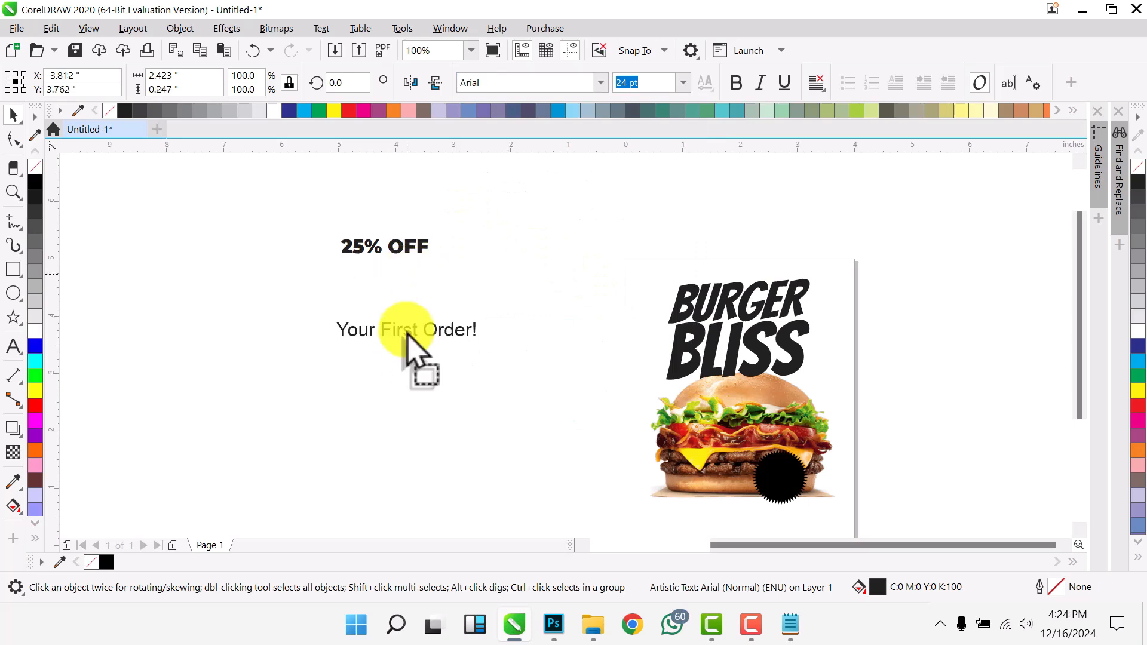
pyautogui.scroll(5, 394, 263)
pyautogui.doubleClick(391, 254)
pyautogui.press('Return')
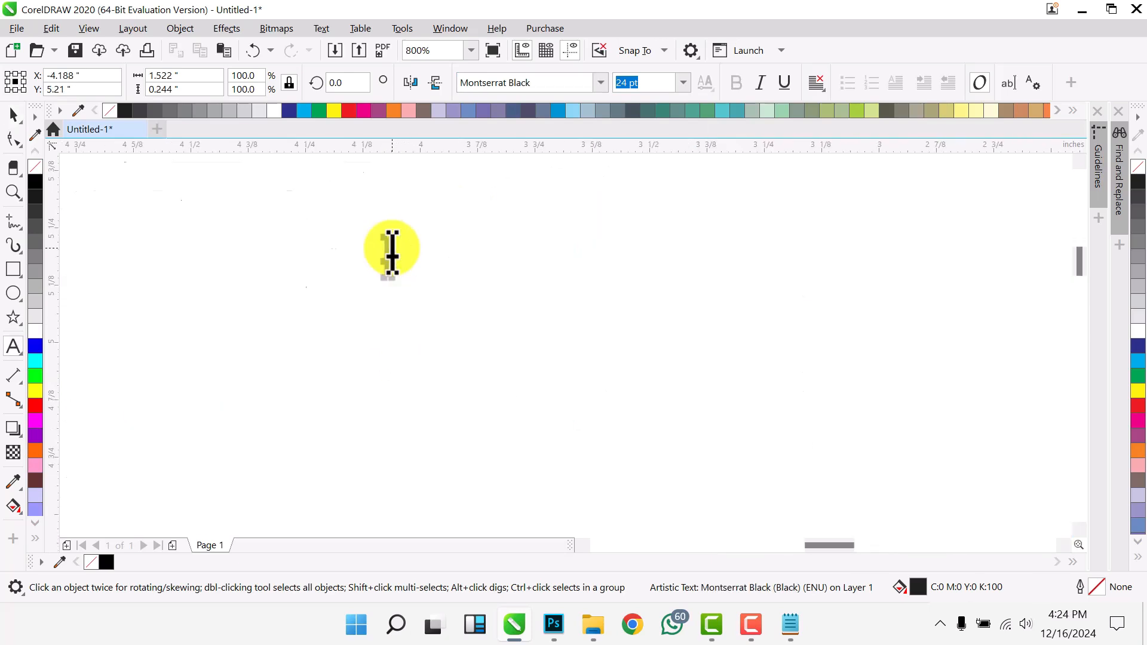
# Tighten the line spacing between "25%" and "OFF" so the two lines sit close together.
pyautogui.scroll(-2, 389, 256)
pyautogui.click(13, 139)
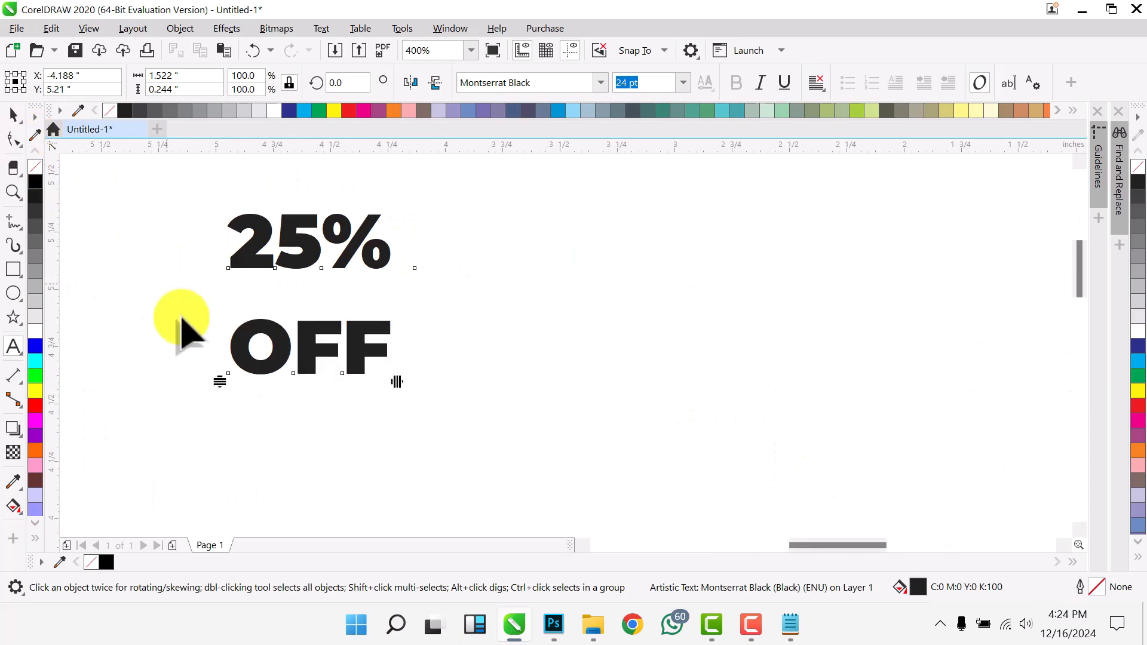
pyautogui.moveTo(218, 382); pyautogui.dragTo(210, 307)
pyautogui.press('space')
pyautogui.scroll(-4, 466, 307)
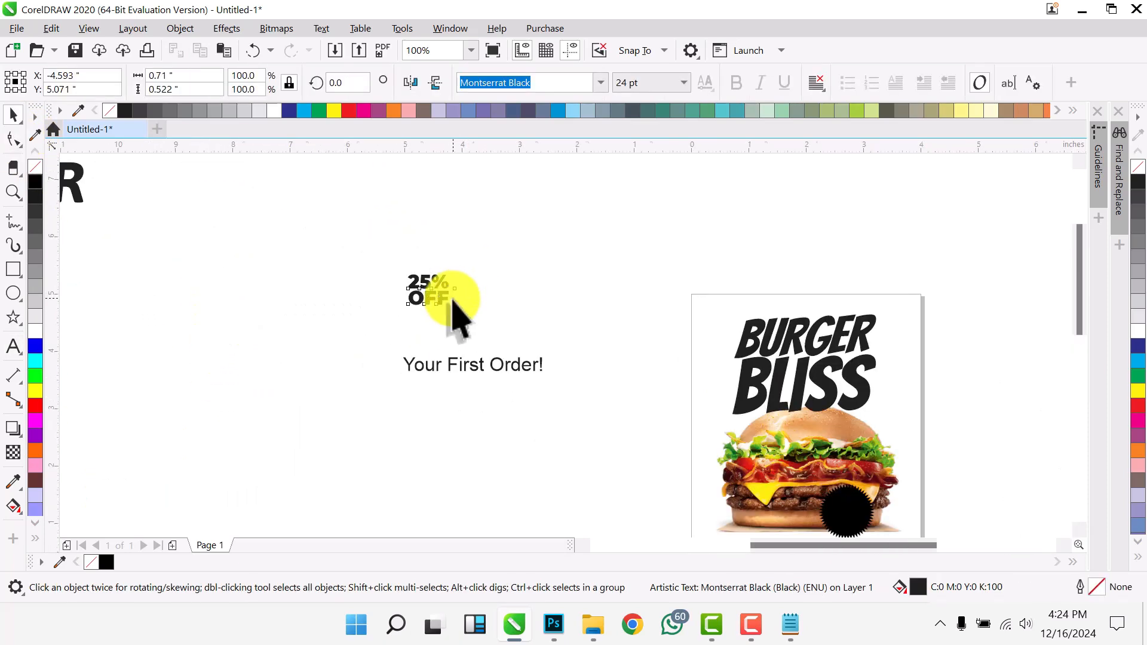
# Split "Your First Order!" into two lines after "First" and finish editing the text.
pyautogui.scroll(2, 453, 302)
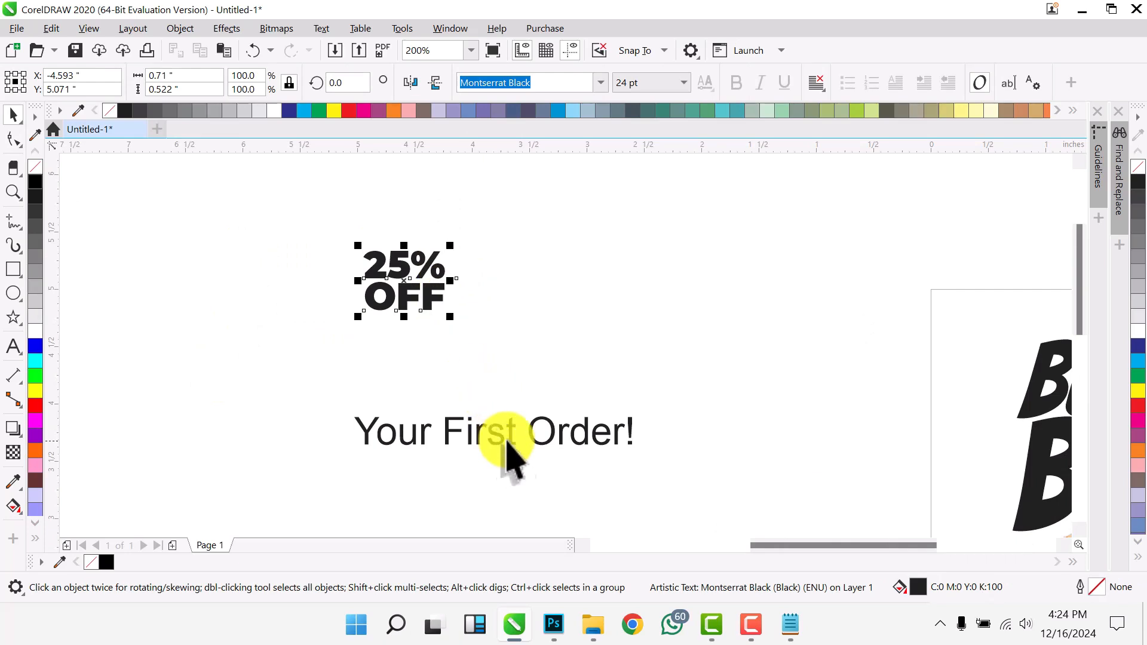
pyautogui.doubleClick(531, 430)
pyautogui.press('Return')
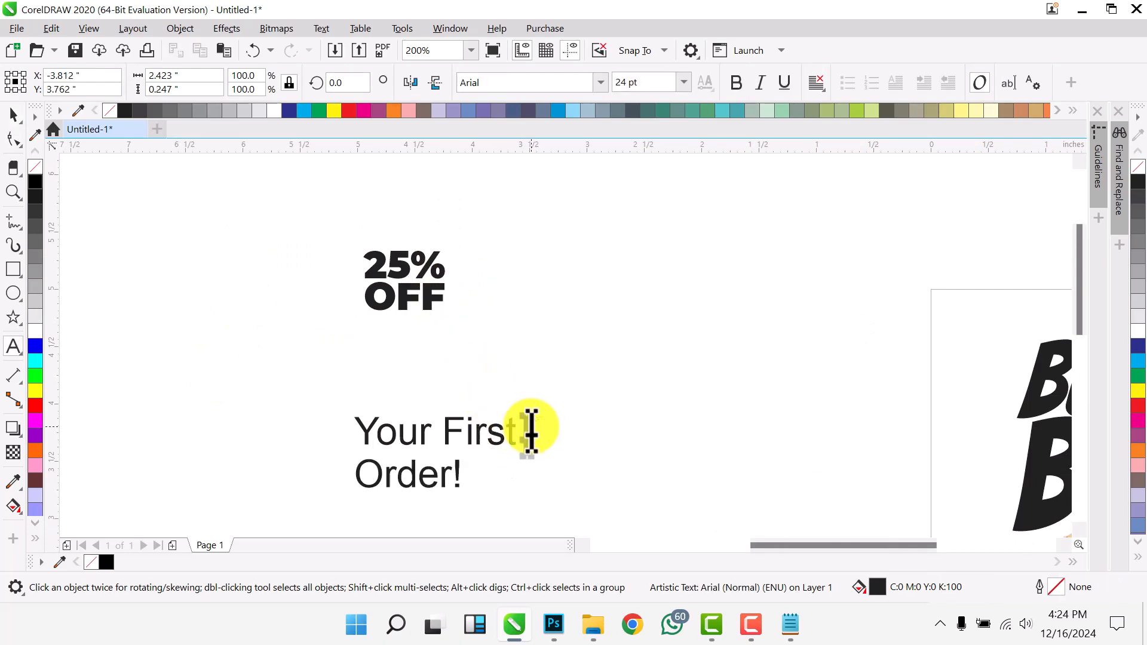
pyautogui.click(13, 114)
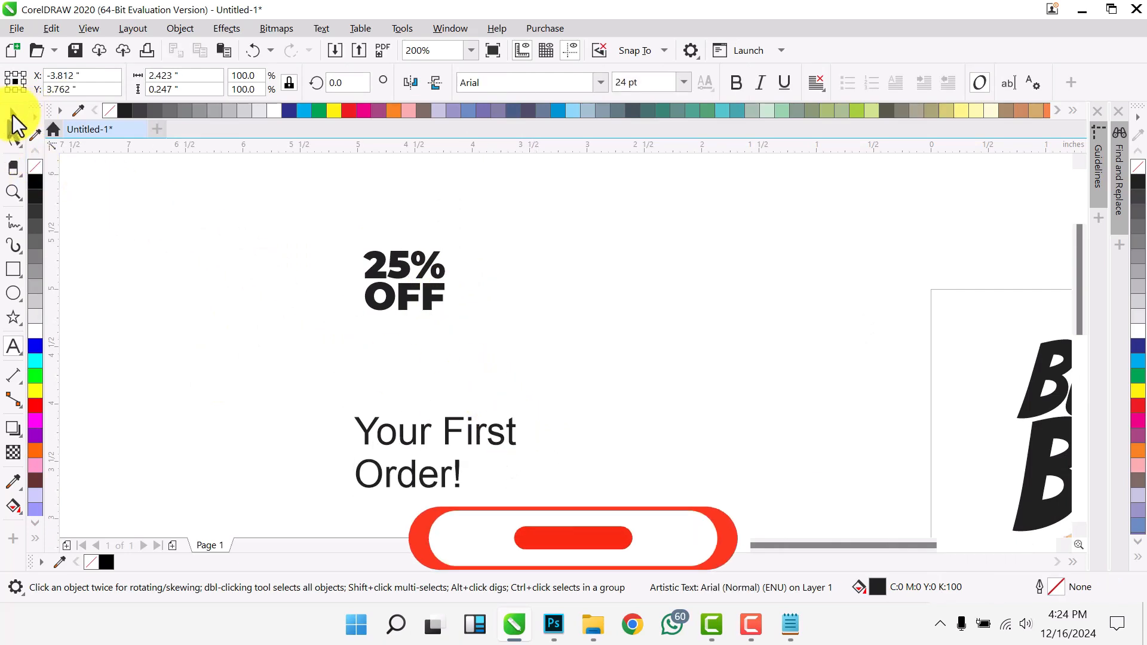
# Shrink "Your First Order!" to about 11.132 pt directly beneath "OFF" and set it in Montserrat Black.
pyautogui.moveTo(522, 412); pyautogui.dragTo(443, 315)
pyautogui.scroll(2, 442, 315)
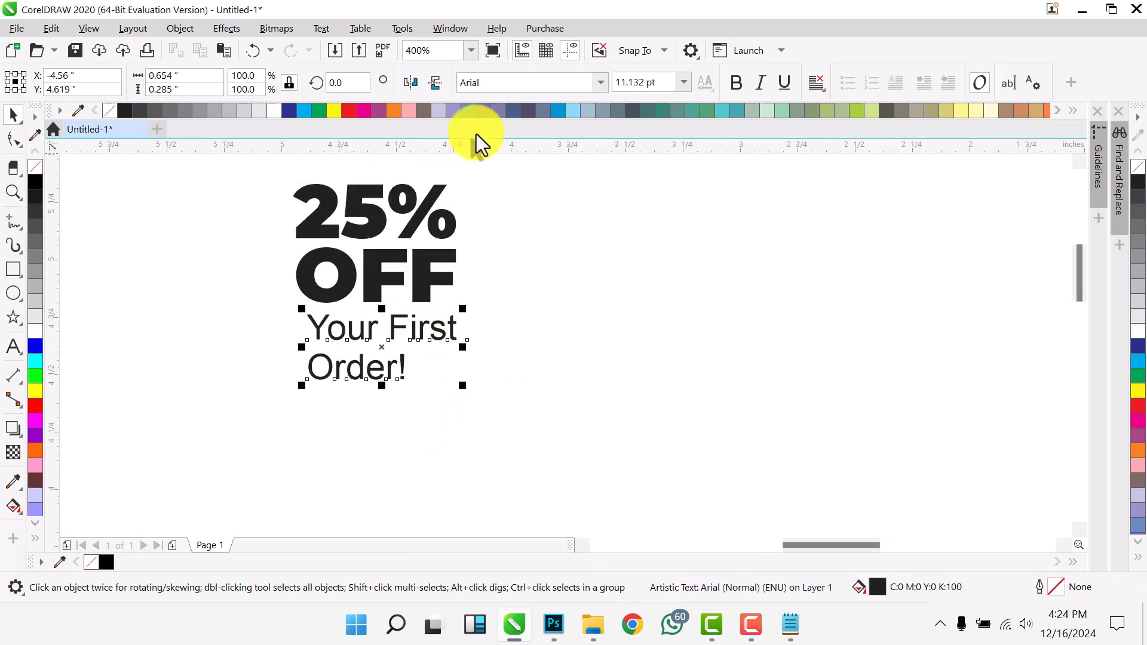
pyautogui.click(597, 82)
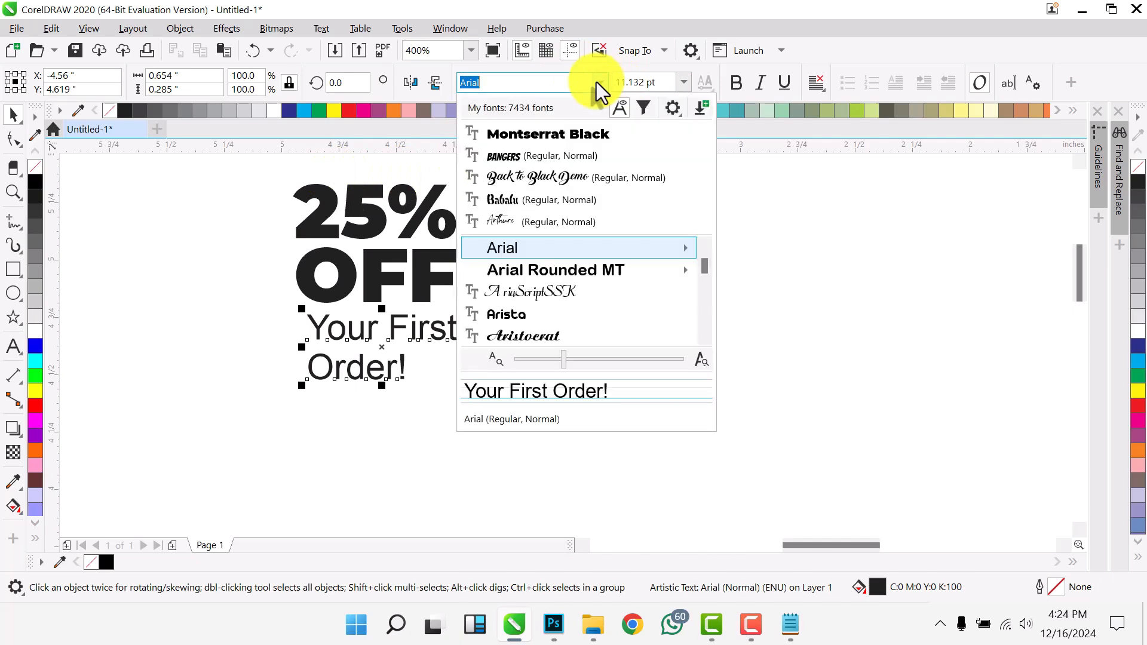
pyautogui.click(526, 135)
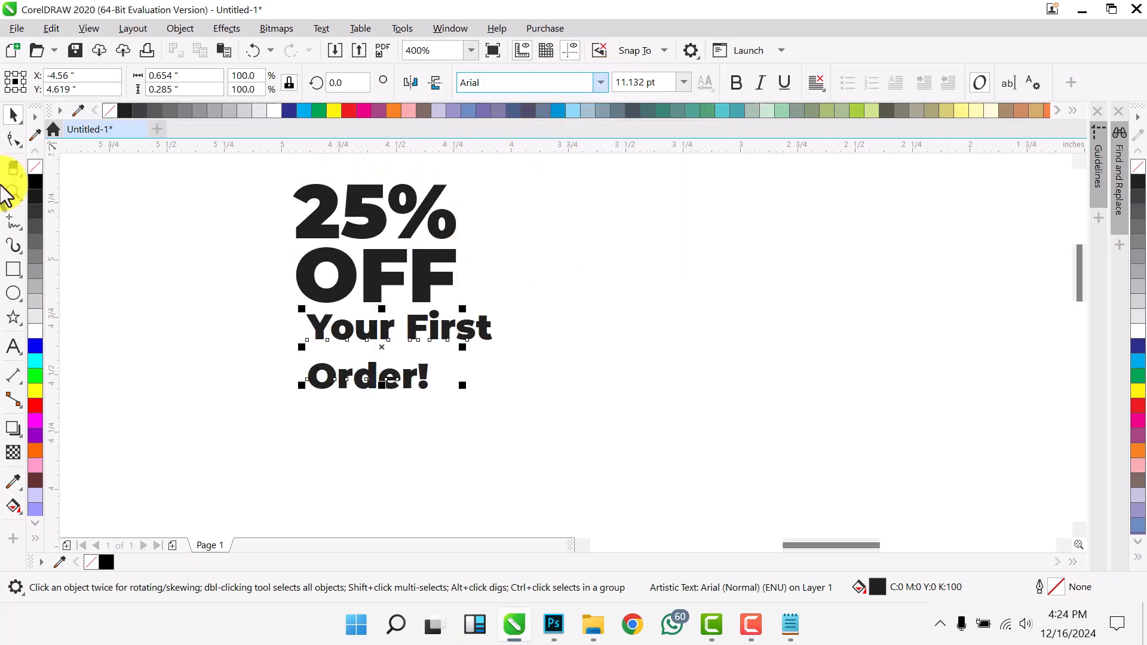
# Change all of the "Your First Order!" text to uppercase.
pyautogui.doubleClick(357, 332)
pyautogui.hotkey('ctrl', 'a')
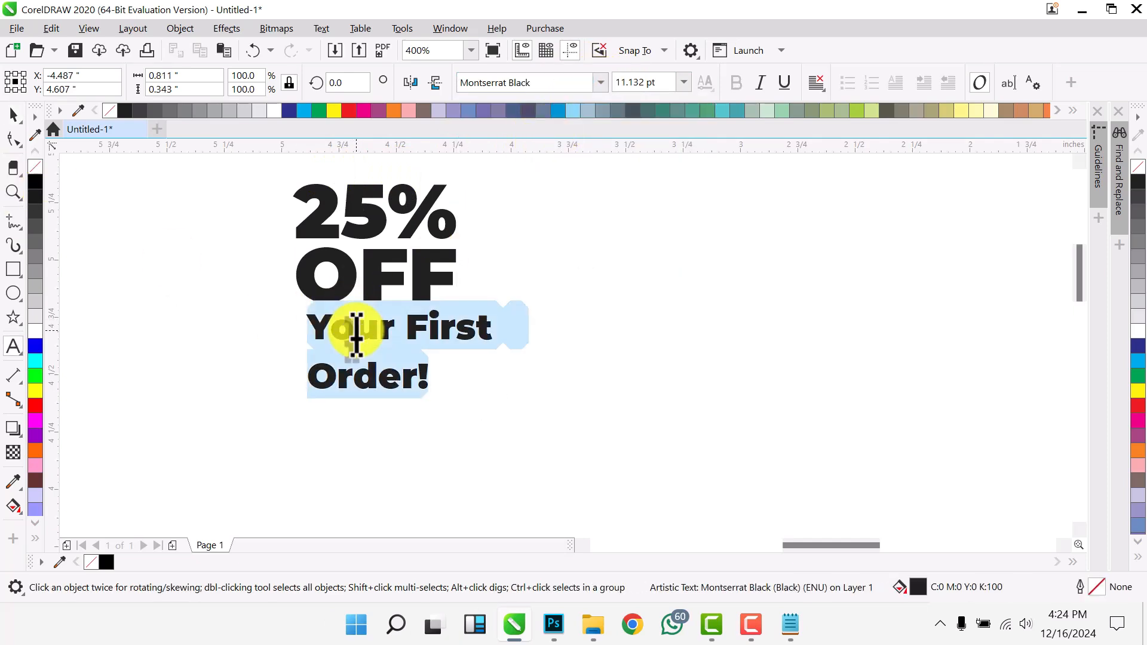
pyautogui.hotkey('shift', 'F3')
pyautogui.press('Return')
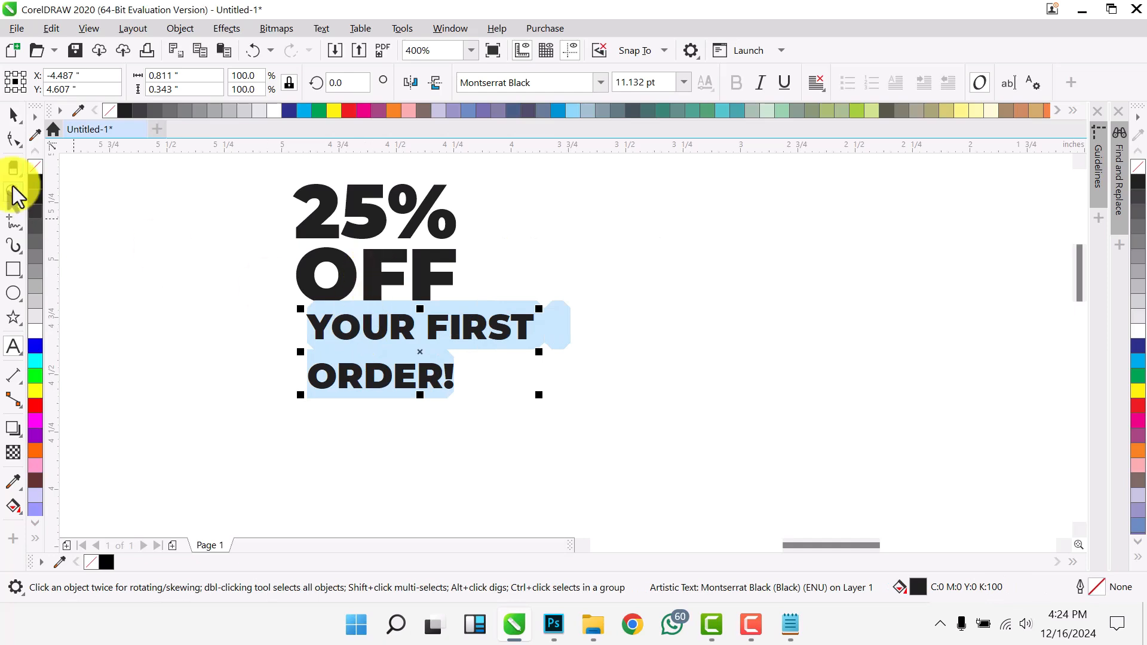
pyautogui.click(13, 112)
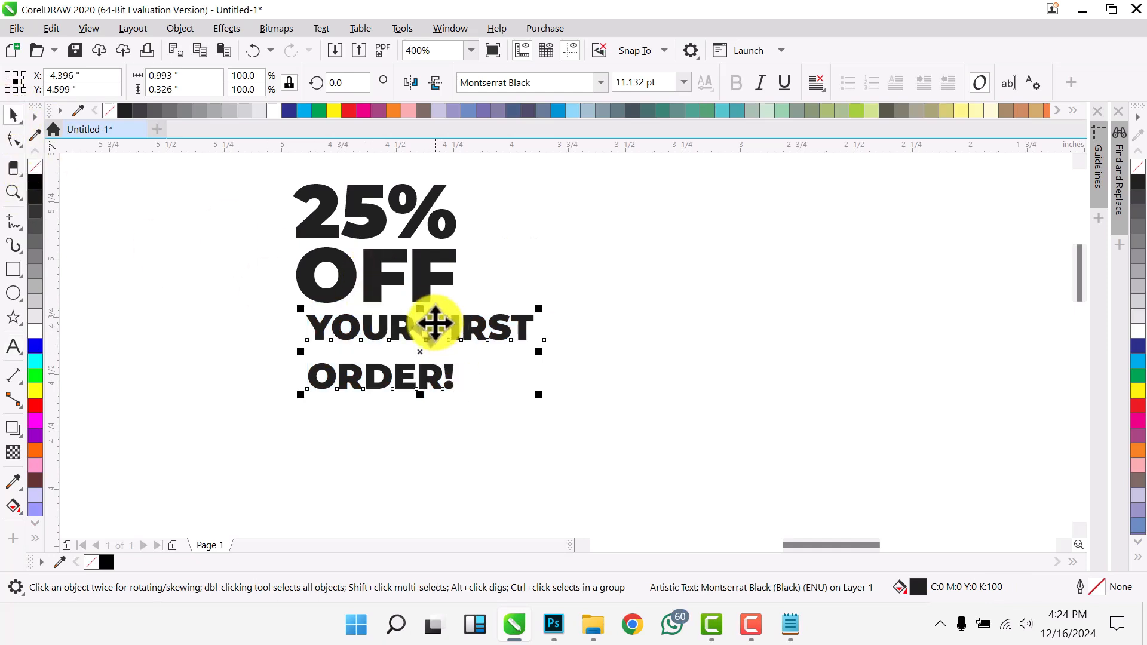
# Split "YOUR FIRST ORDER!" into three lines, one word each, and tighten the spacing between the lines.
pyautogui.doubleClick(435, 325)
pyautogui.press('Return')
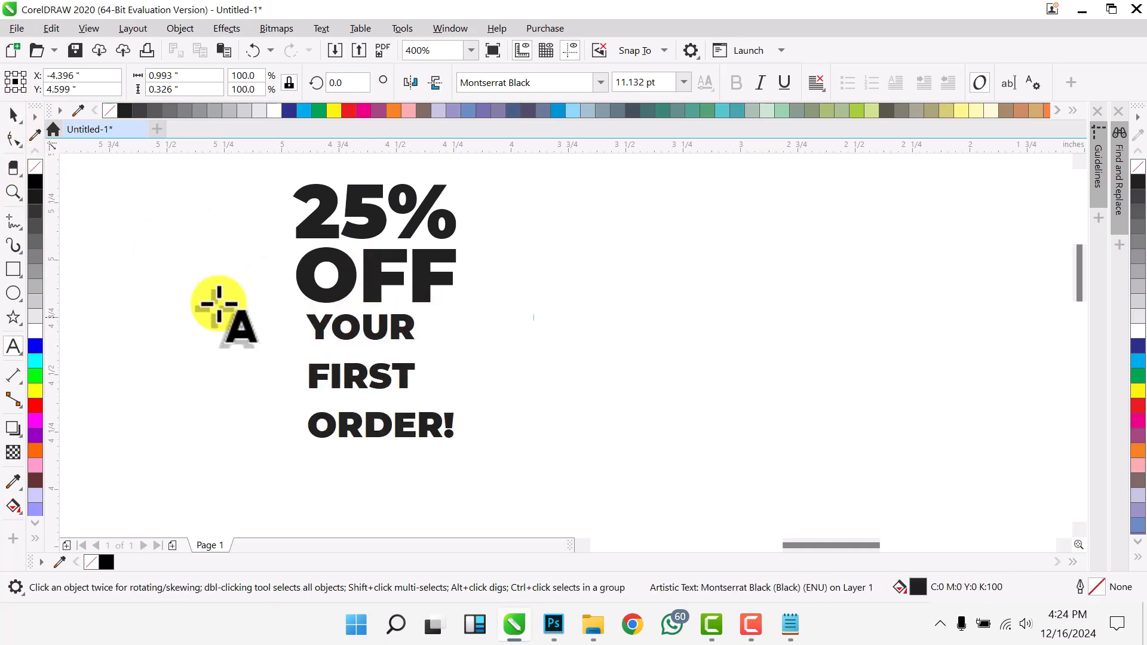
pyautogui.click(17, 127)
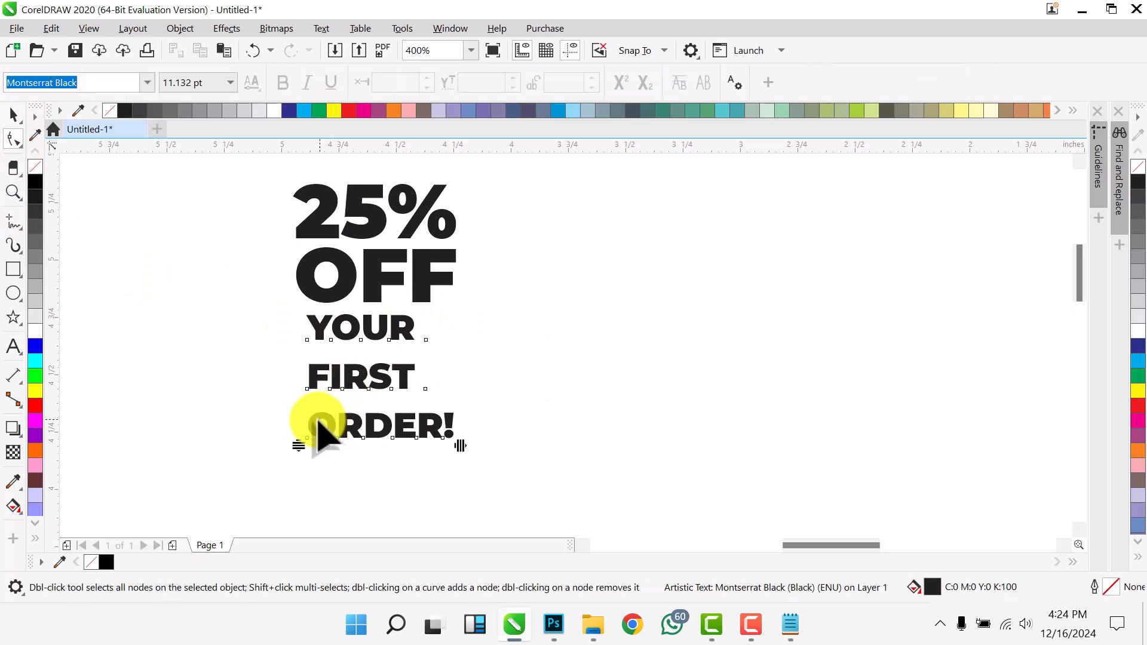
pyautogui.moveTo(306, 442); pyautogui.dragTo(306, 382)
pyautogui.press('space')
pyautogui.click(538, 325)
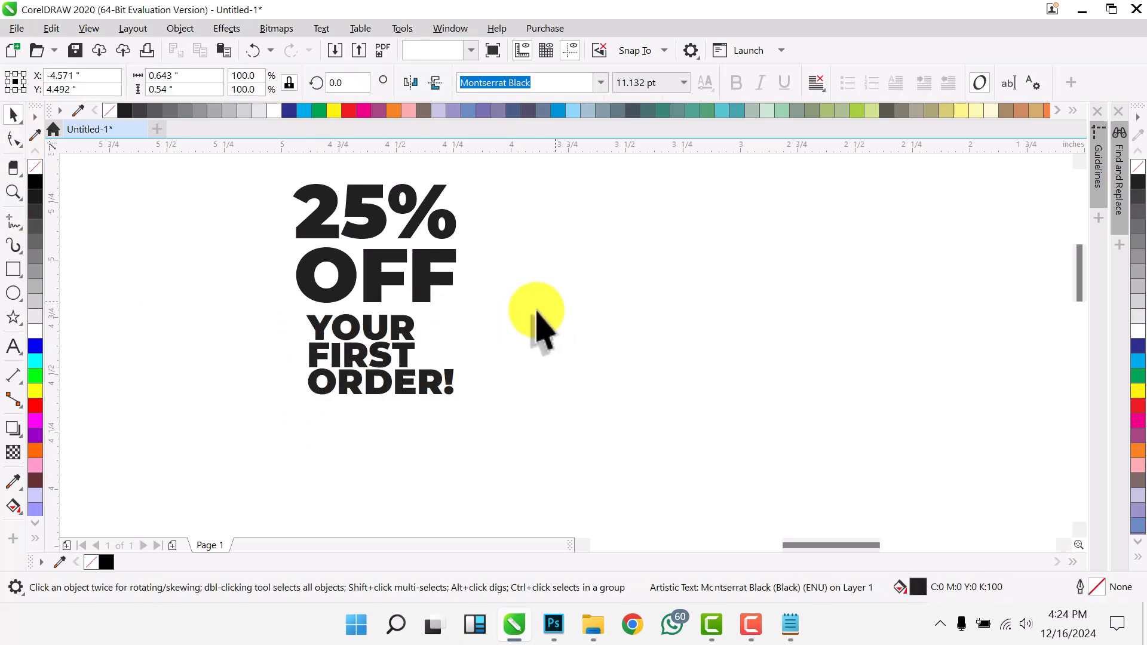
# Separate "ORDER!" from the other lines, shrink it to about 8.054 pt and move it close beneath "FIRST".
pyautogui.click(379, 346)
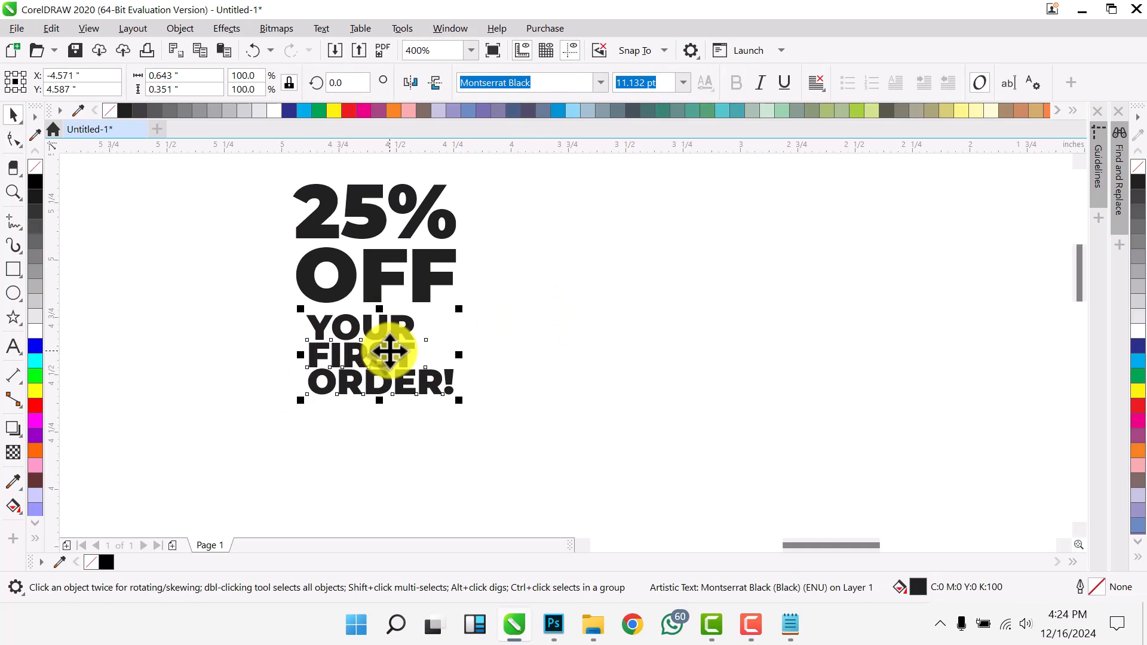
pyautogui.click(393, 384)
pyautogui.scroll(2, 394, 390)
pyautogui.scroll(-1, 393, 349)
pyautogui.moveTo(510, 317); pyautogui.dragTo(435, 323)
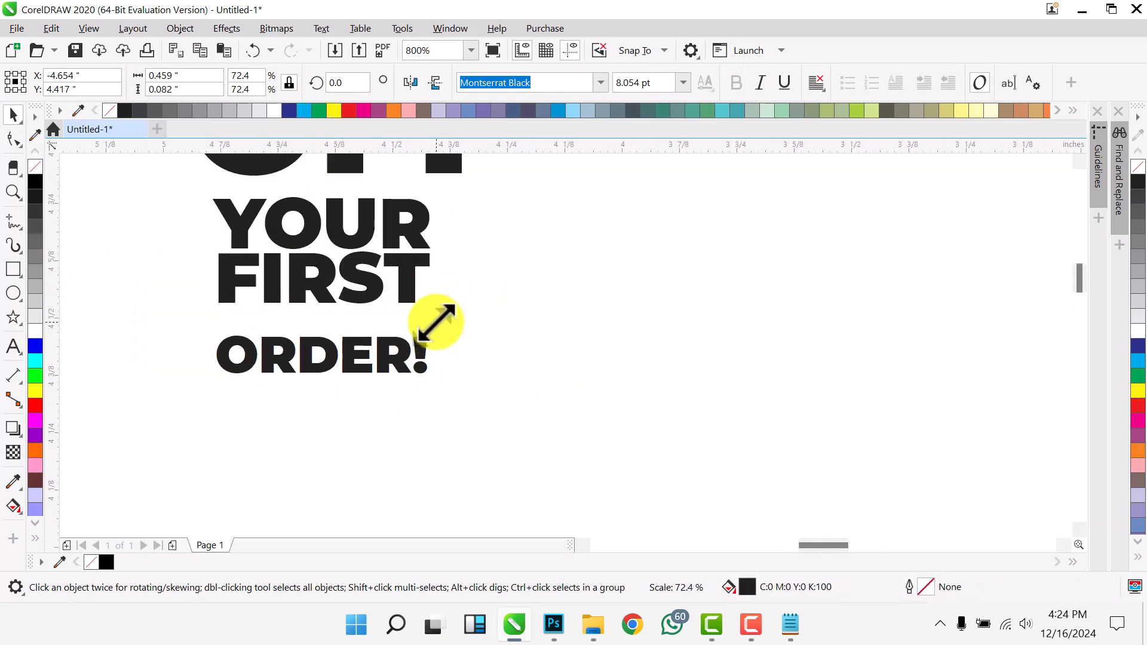
pyautogui.moveTo(392, 359); pyautogui.dragTo(391, 328)
pyautogui.scroll(-2, 396, 334)
# Adjust the alignment of the "25% OFF" text and move it onto the black starburst over the burger.
pyautogui.moveTo(278, 210); pyautogui.dragTo(525, 435)
pyautogui.click(418, 285)
pyautogui.click(817, 83)
pyautogui.click(827, 120)
pyautogui.scroll(-2, 321, 239)
pyautogui.moveTo(454, 365); pyautogui.dragTo(751, 454)
# Fill the "25% OFF" text on the starburst with white.
pyautogui.scroll(1, 341, 264)
pyautogui.scroll(2, 664, 432)
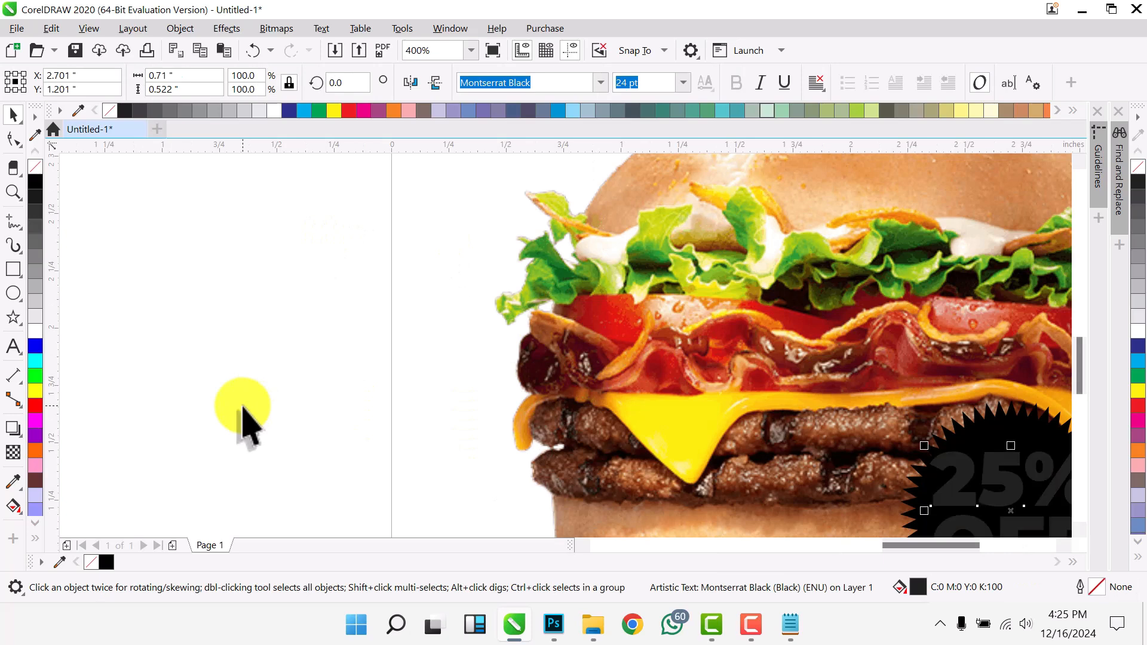
pyautogui.click(34, 330)
pyautogui.click(255, 333)
pyautogui.scroll(-3, 256, 332)
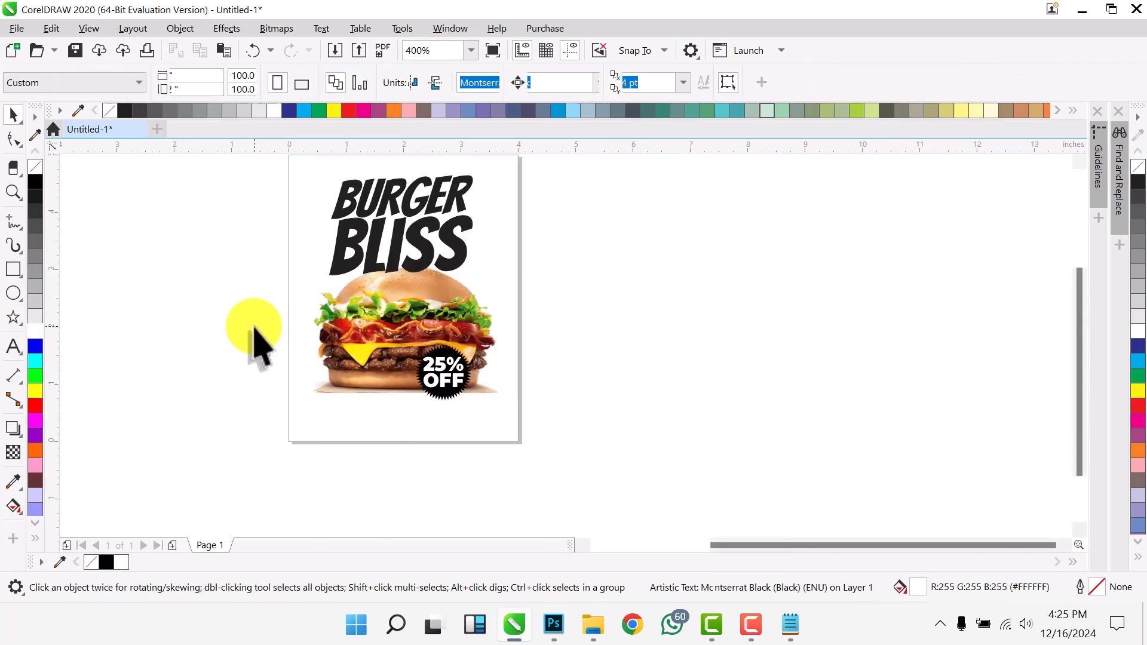
# Shrink "25% OFF" about its centre to about 22.532 pt so it sits well inside the starburst.
pyautogui.scroll(3, 454, 379)
pyautogui.click(418, 410)
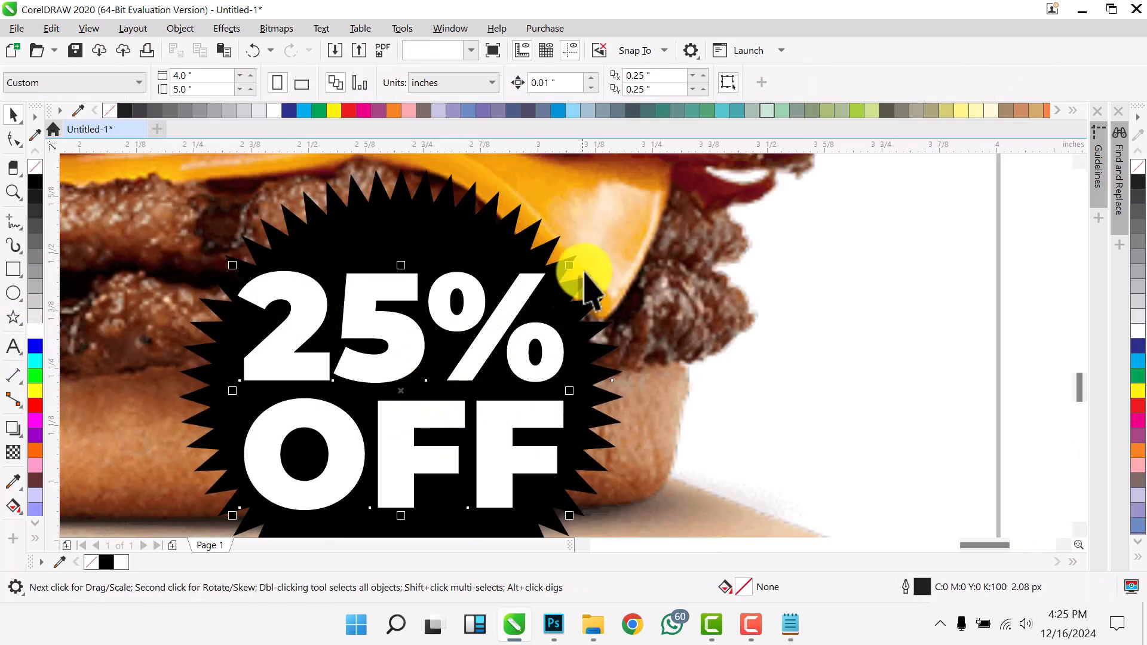
pyautogui.moveTo(572, 263)
pyautogui.mouseDown()
pyautogui.moveTo(522, 277)
pyautogui.moveTo(563, 268)
pyautogui.mouseUp()
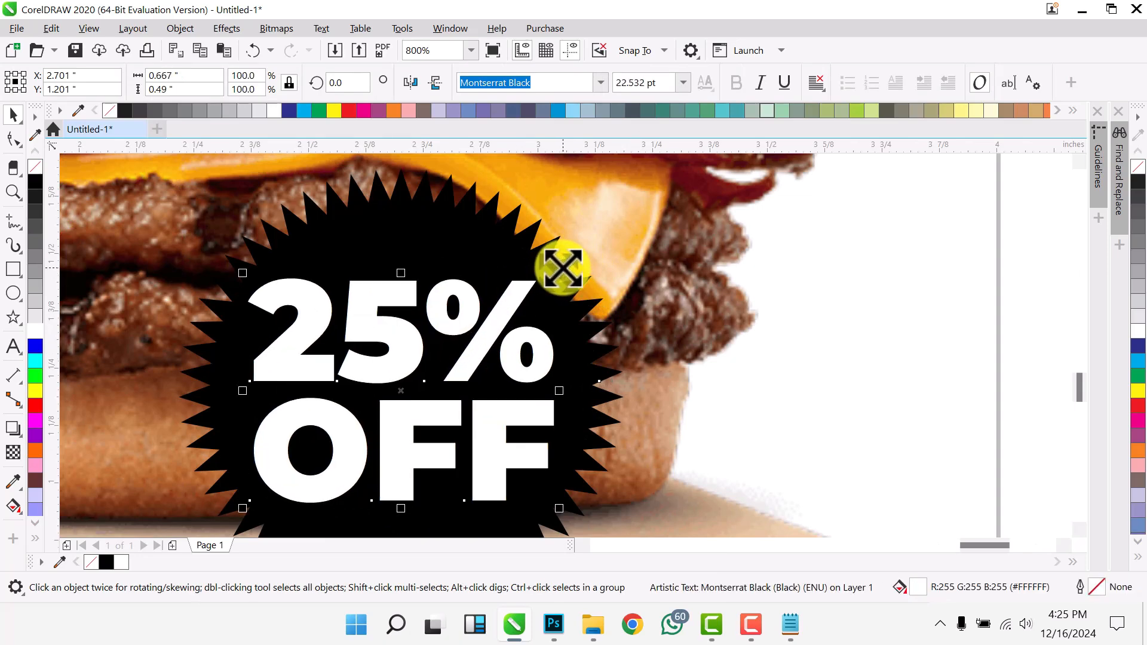
# Reduce the sharpness of the black starburst to 9.
pyautogui.click(440, 243)
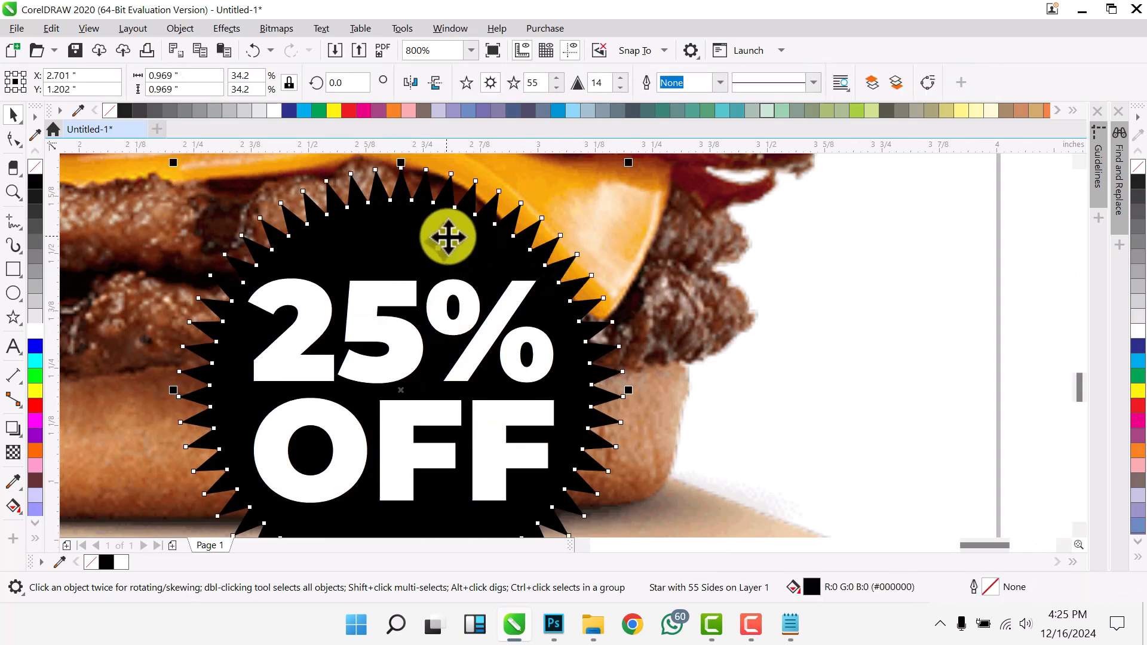
pyautogui.scroll(-2, 448, 239)
pyautogui.click(625, 77)
pyautogui.click(624, 78)
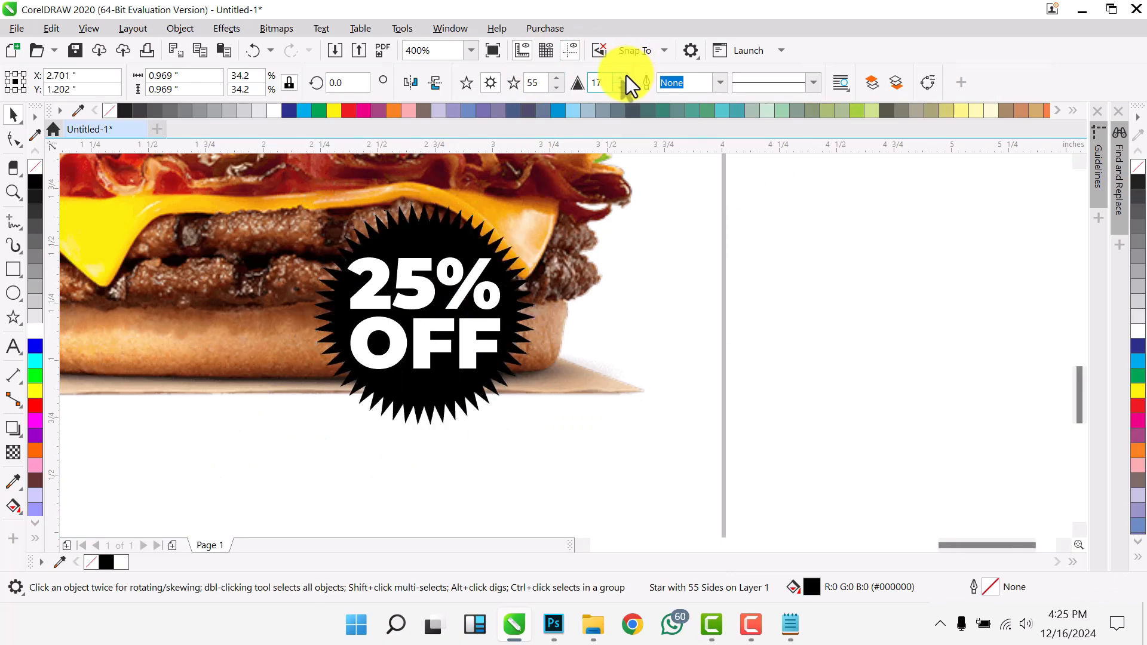
pyautogui.click(625, 78)
pyautogui.click(624, 77)
pyautogui.click(618, 88)
pyautogui.click(617, 88)
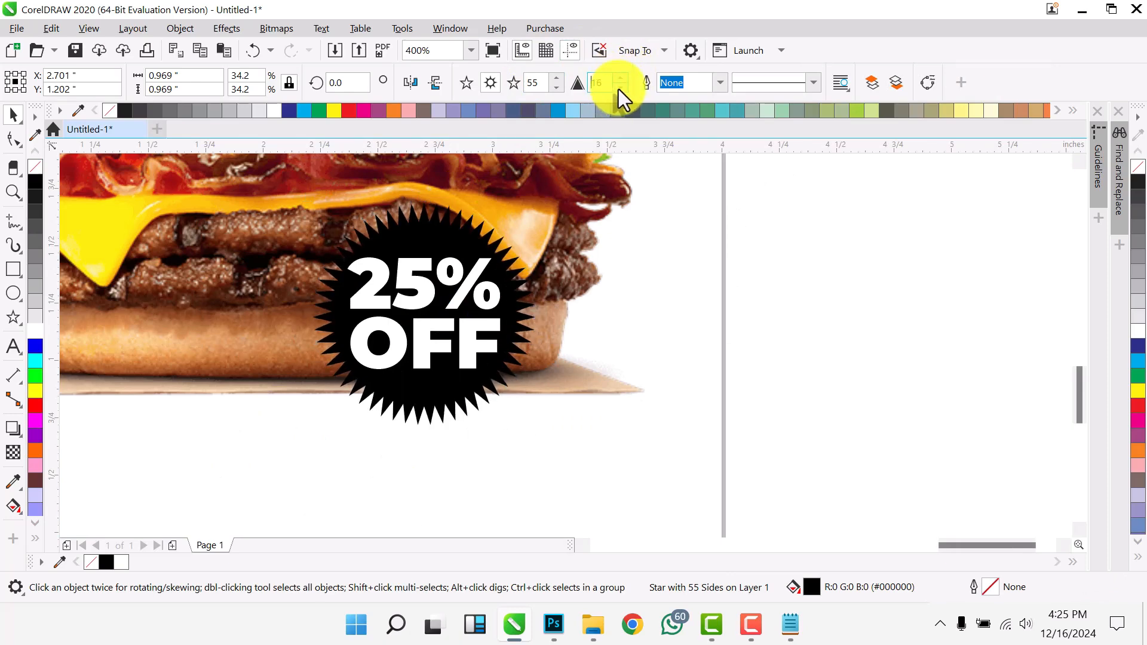
pyautogui.click(618, 88)
pyautogui.click(618, 88)
pyautogui.click(617, 88)
pyautogui.click(617, 88)
pyautogui.click(617, 88)
pyautogui.click(618, 88)
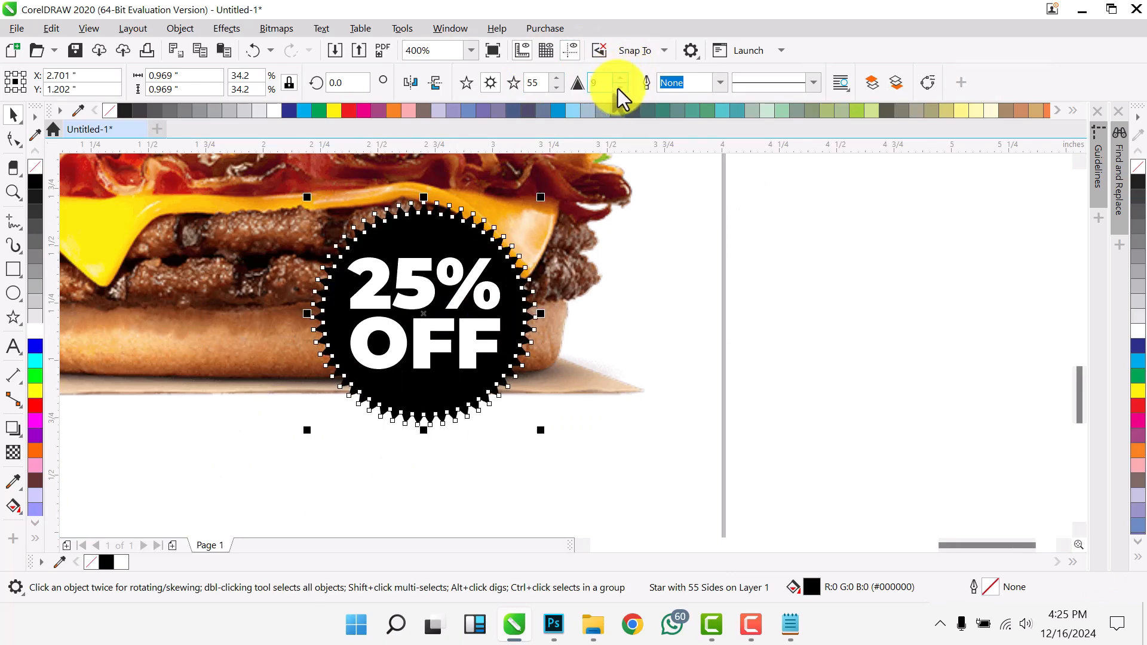
# Increase the number of points on the starburst to 65.
pyautogui.click(561, 78)
pyautogui.click(562, 77)
pyautogui.click(561, 78)
pyautogui.click(561, 78)
pyautogui.click(560, 79)
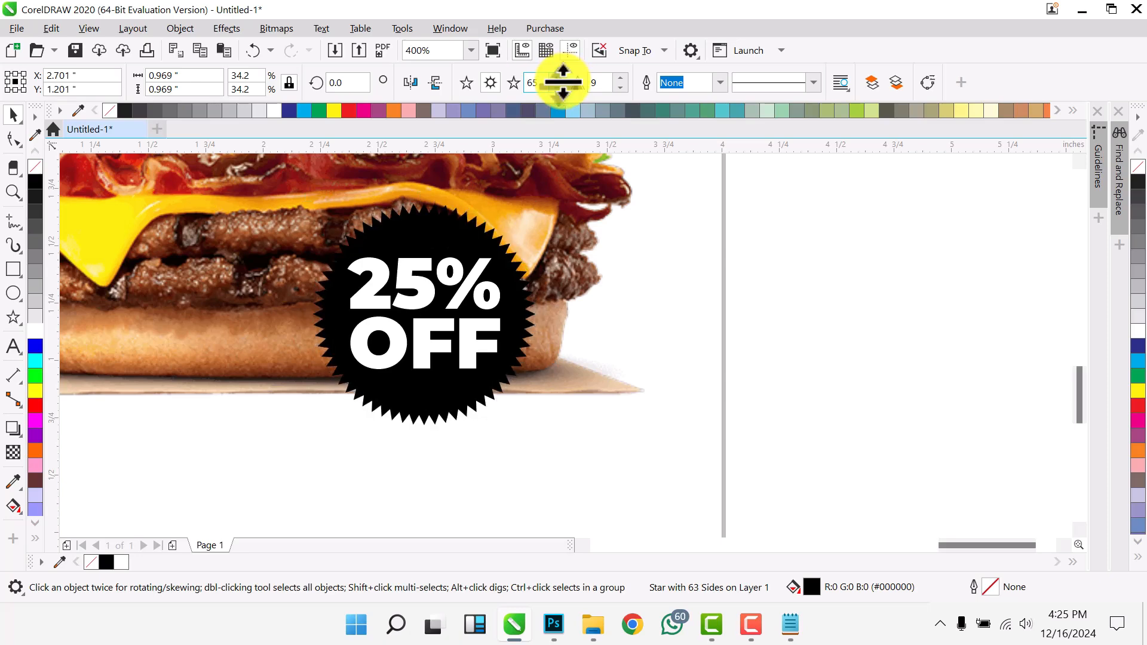
pyautogui.scroll(-1, 840, 257)
pyautogui.click(857, 256)
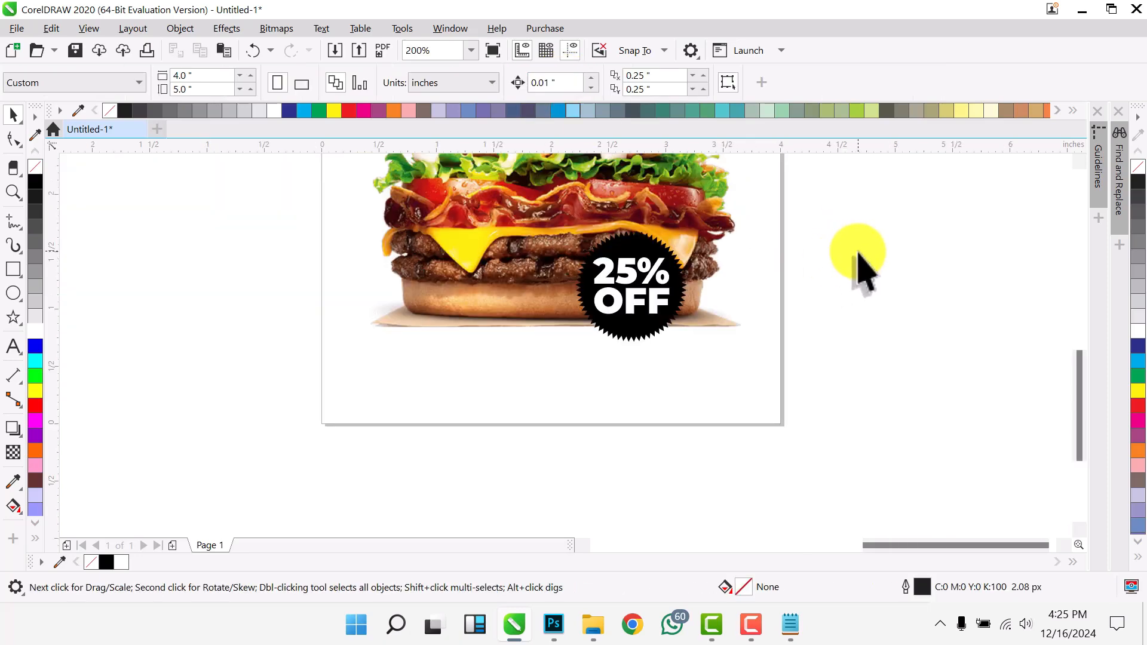
# Move "25% OFF" slightly up within the starburst to make room beneath it.
pyautogui.click(638, 294)
pyautogui.scroll(1, 656, 266)
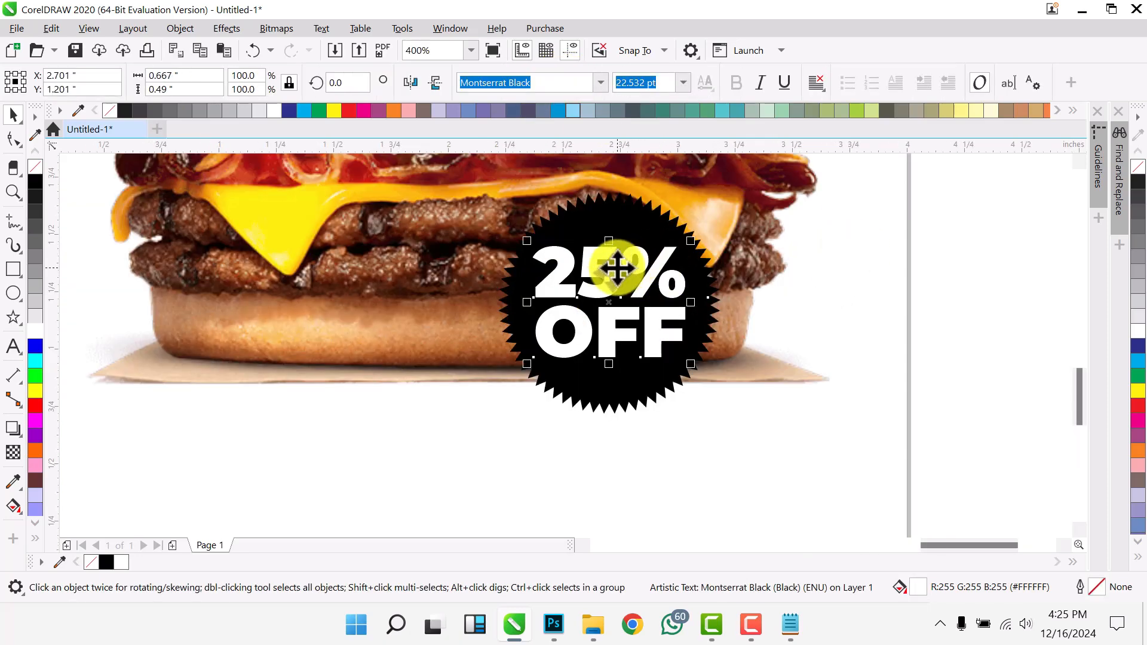
pyautogui.moveTo(618, 268); pyautogui.dragTo(617, 262)
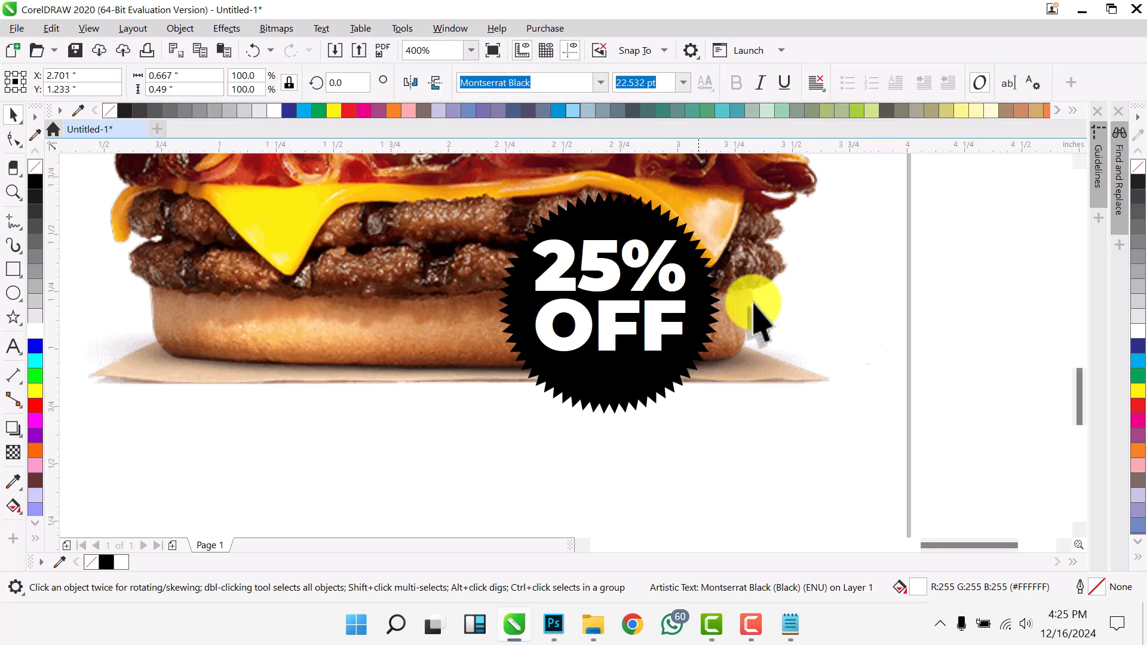
pyautogui.scroll(-1, 961, 307)
pyautogui.click(947, 312)
pyautogui.scroll(-3, 435, 358)
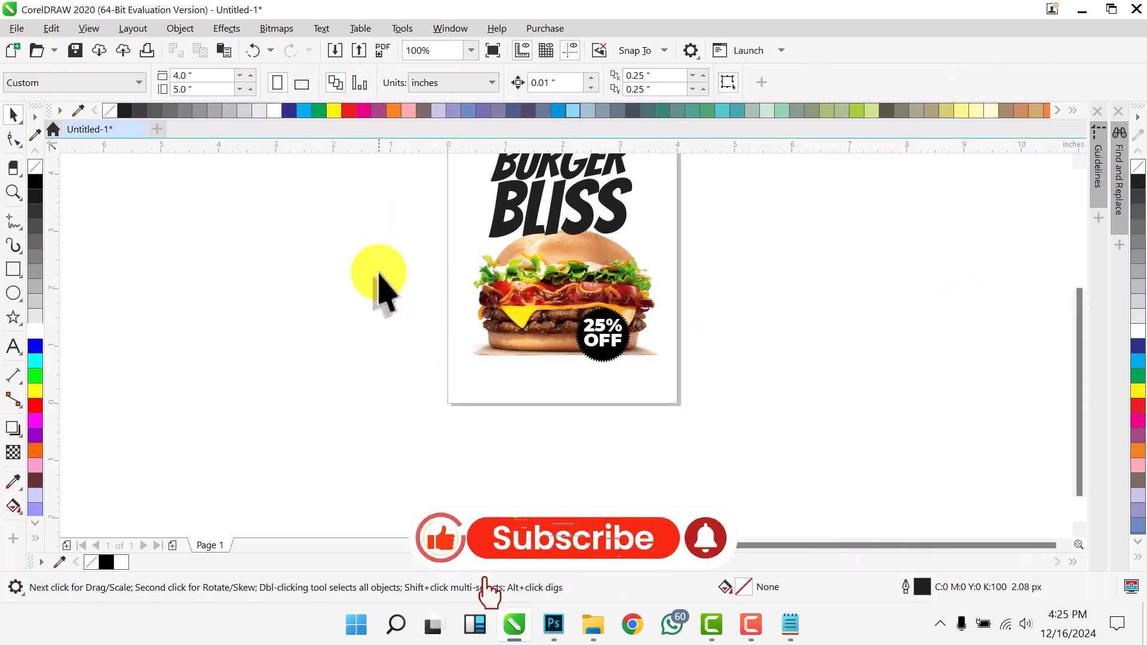
# Place "YOUR FIRST ORDER!" on two lines in yellow at about 5.52 pt beneath "OFF" inside the starburst.
pyautogui.scroll(1, 335, 245)
pyautogui.moveTo(367, 281); pyautogui.dragTo(418, 302)
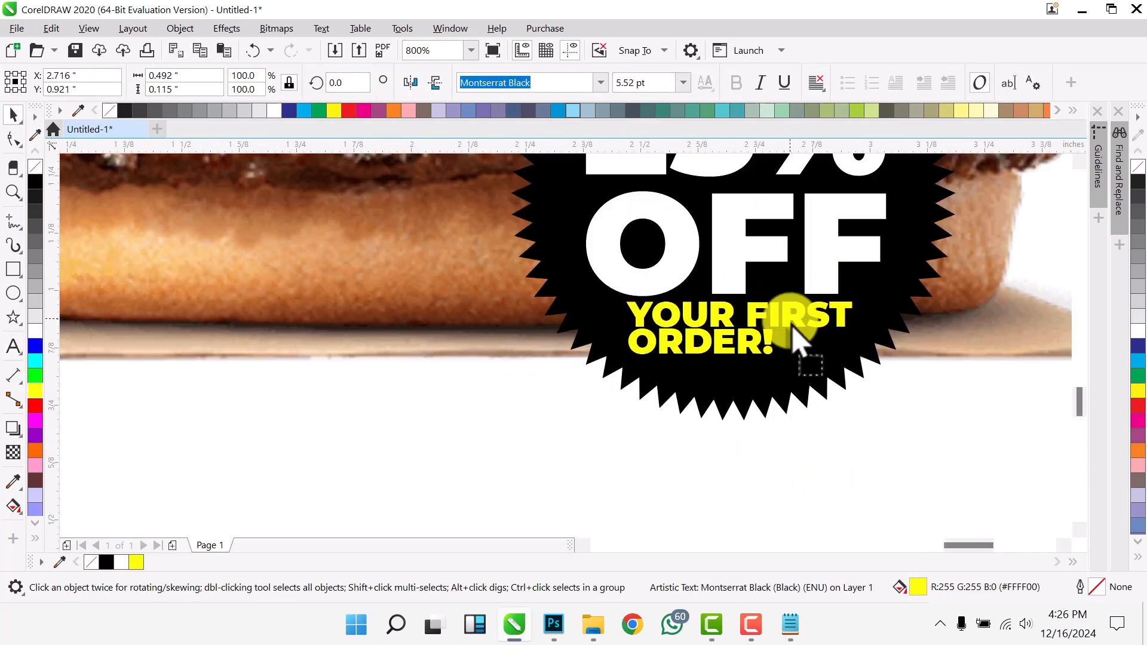
pyautogui.scroll(-3, 758, 333)
pyautogui.click(773, 468)
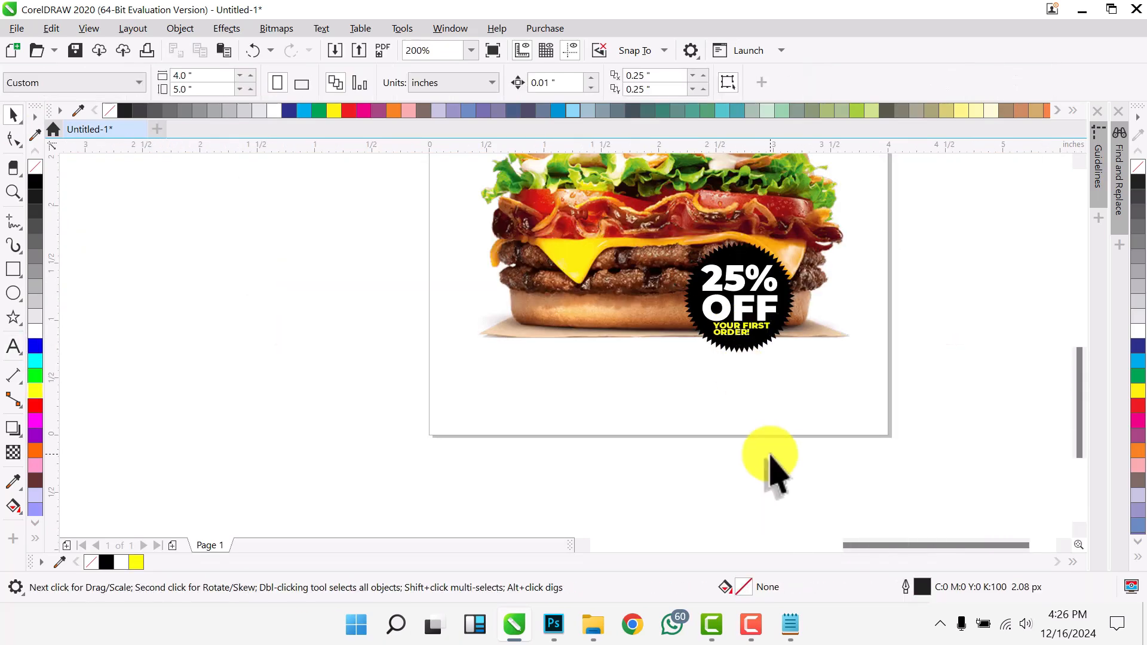
pyautogui.scroll(-1, 766, 371)
pyautogui.scroll(2, 735, 226)
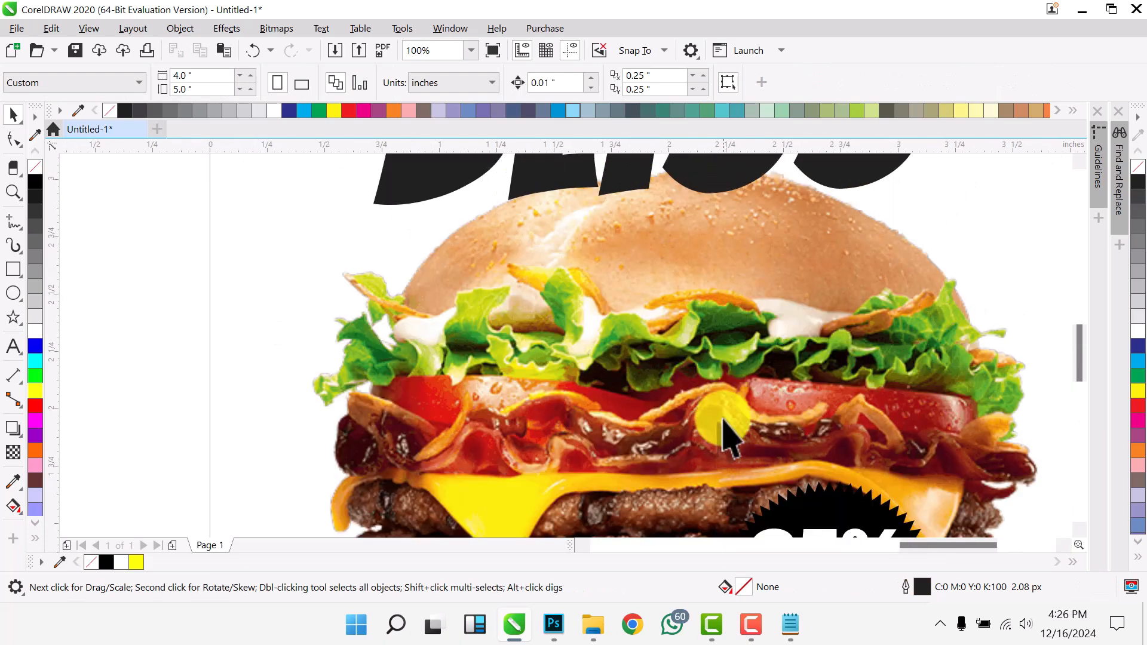
pyautogui.scroll(-2, 604, 281)
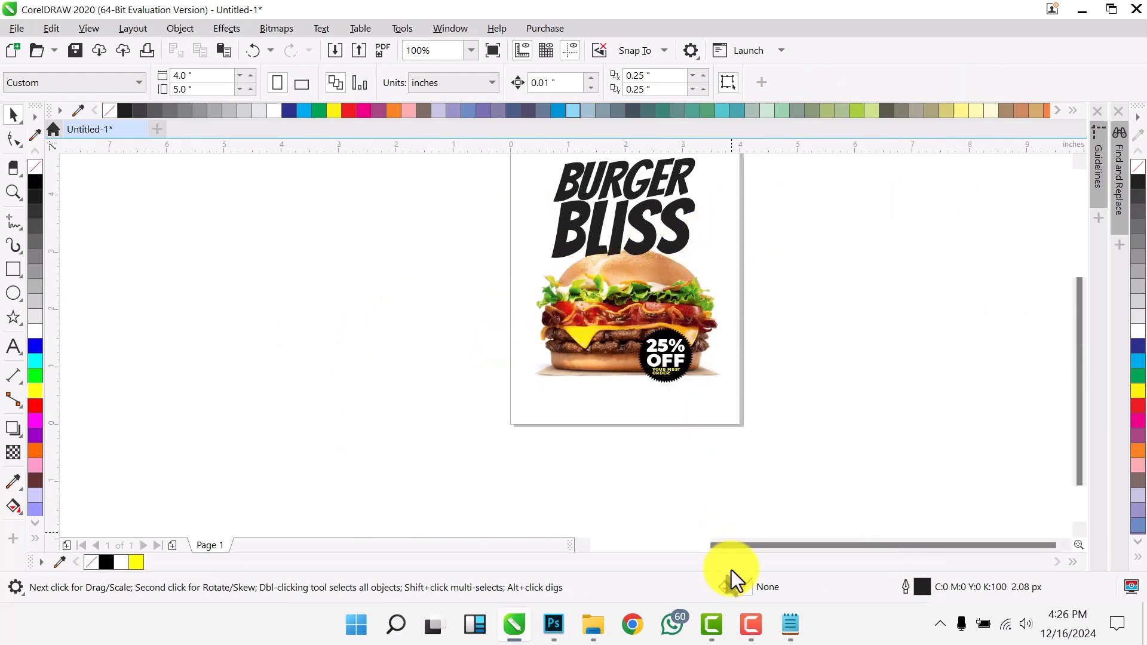
# Switch to brief.txt in Notepad, copy the call-to-action line and return to CorelDRAW.
pyautogui.click(793, 625)
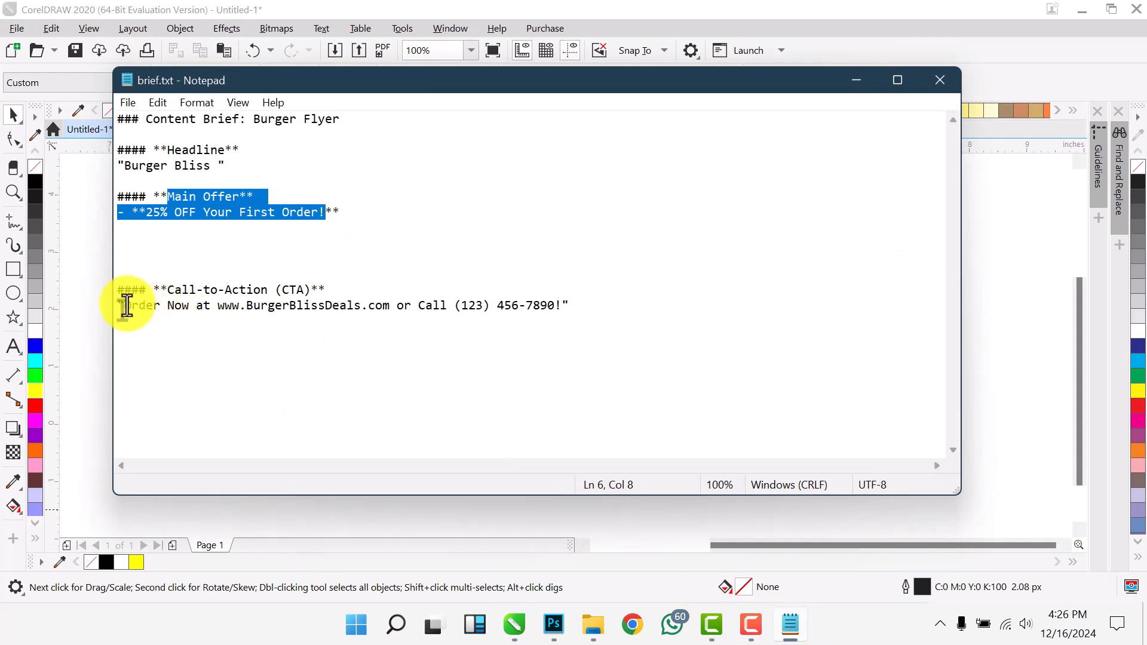
pyautogui.moveTo(126, 306); pyautogui.dragTo(588, 315)
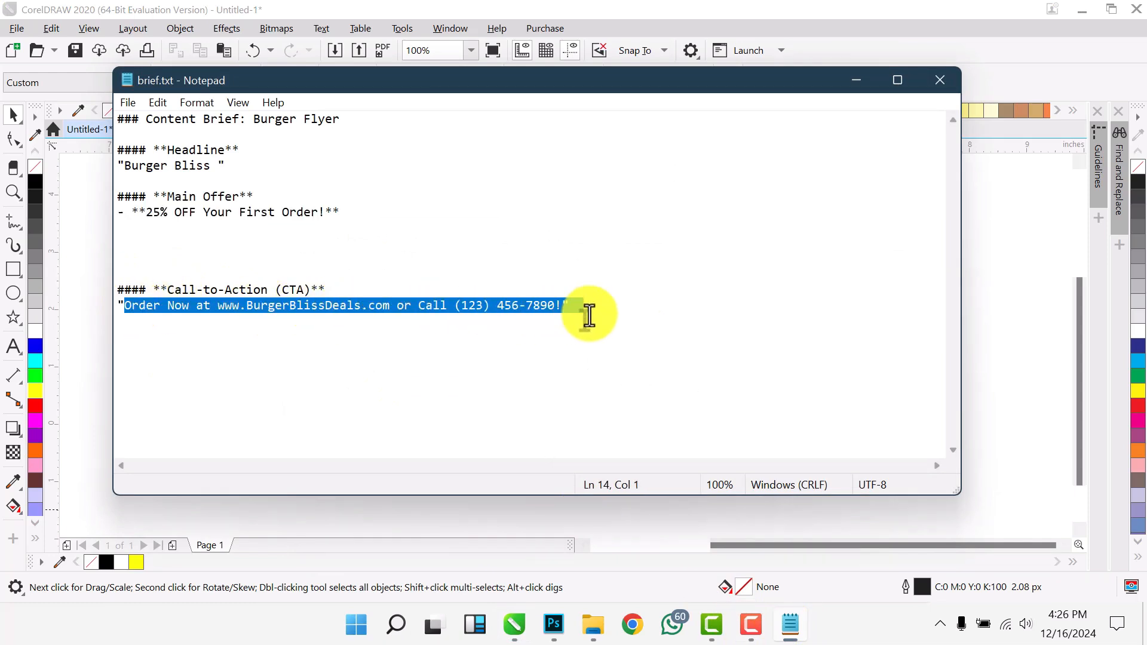
pyautogui.click(867, 84)
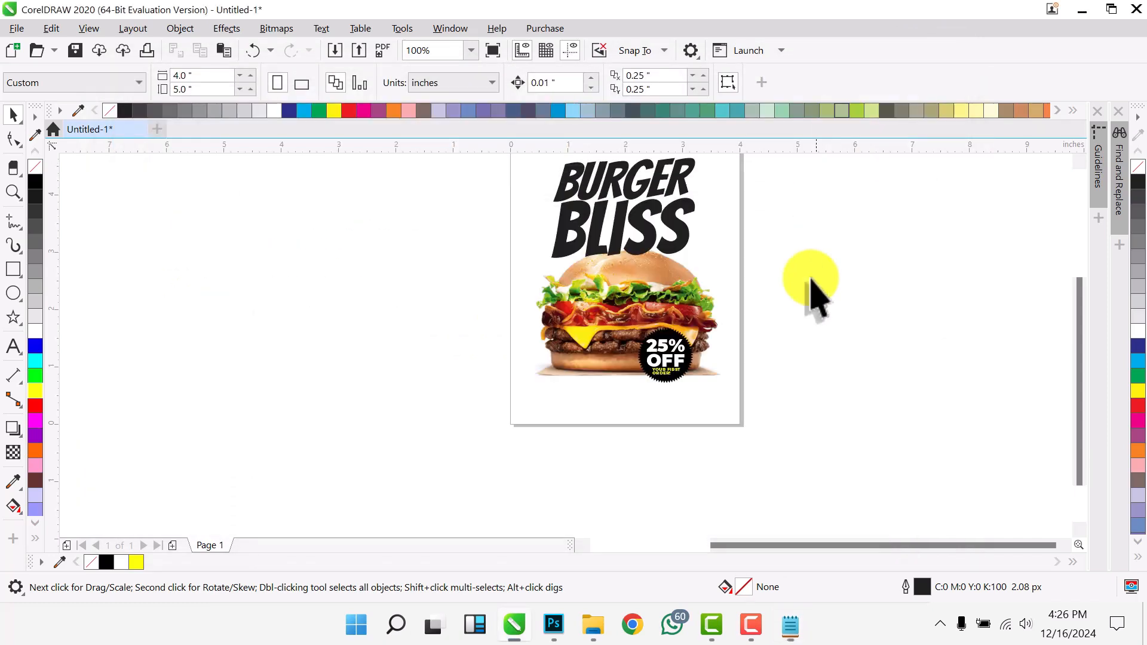
# Paste the call-to-action line as artistic text in the empty area beside the flyer page.
pyautogui.click(13, 346)
pyautogui.click(209, 440)
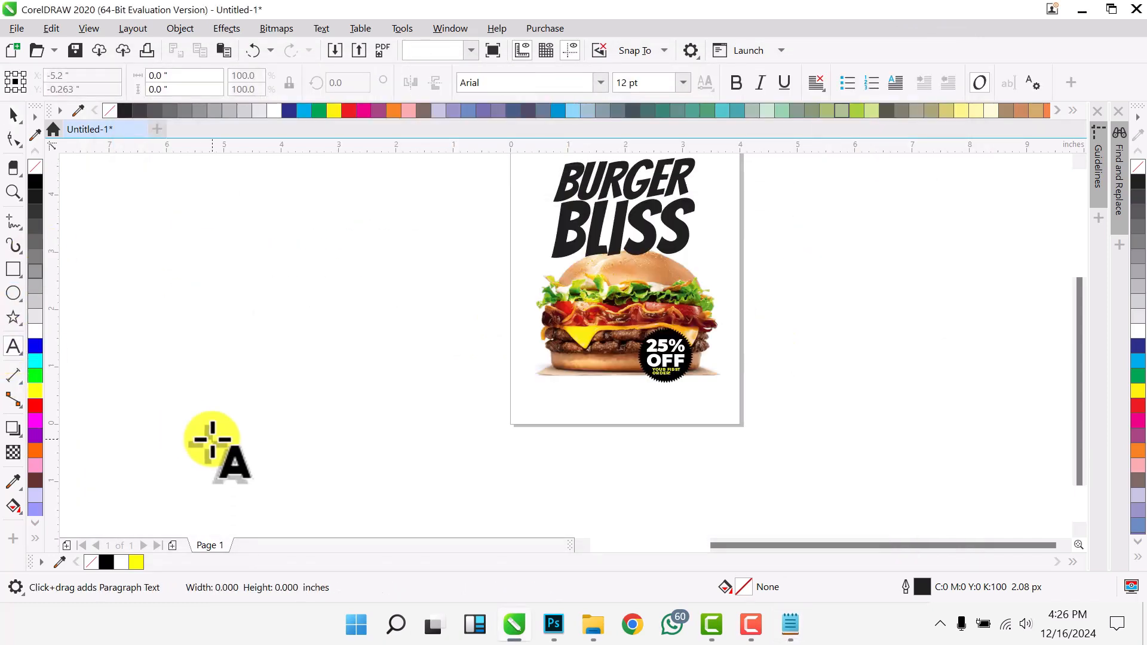
pyautogui.hotkey('ctrl', 'v')
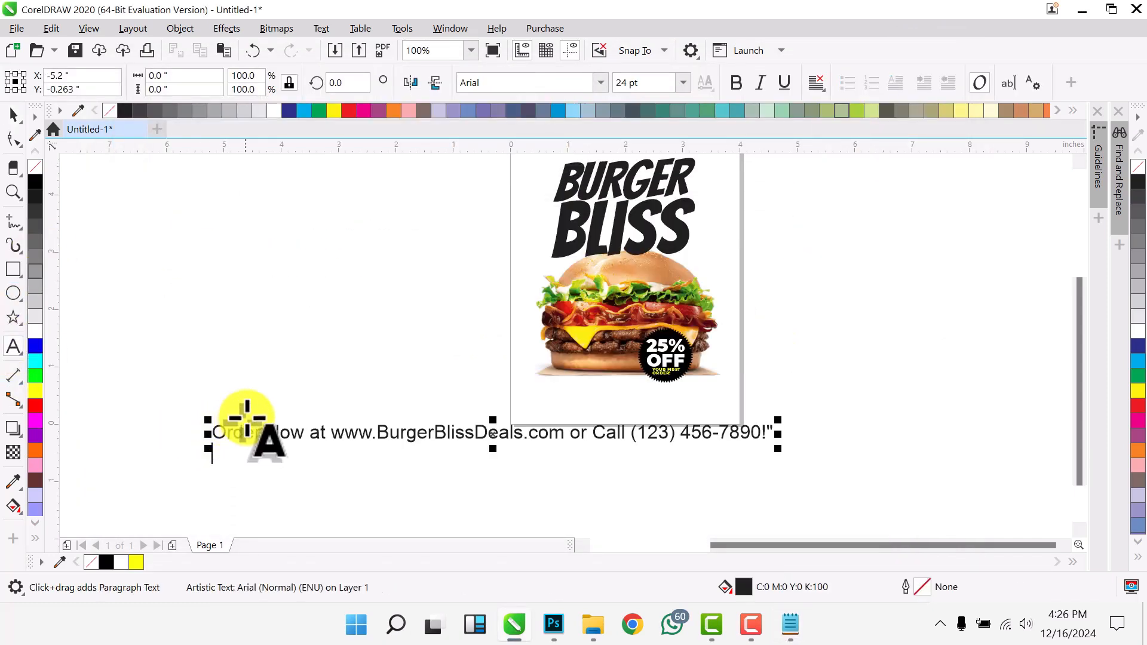
pyautogui.scroll(1, 342, 445)
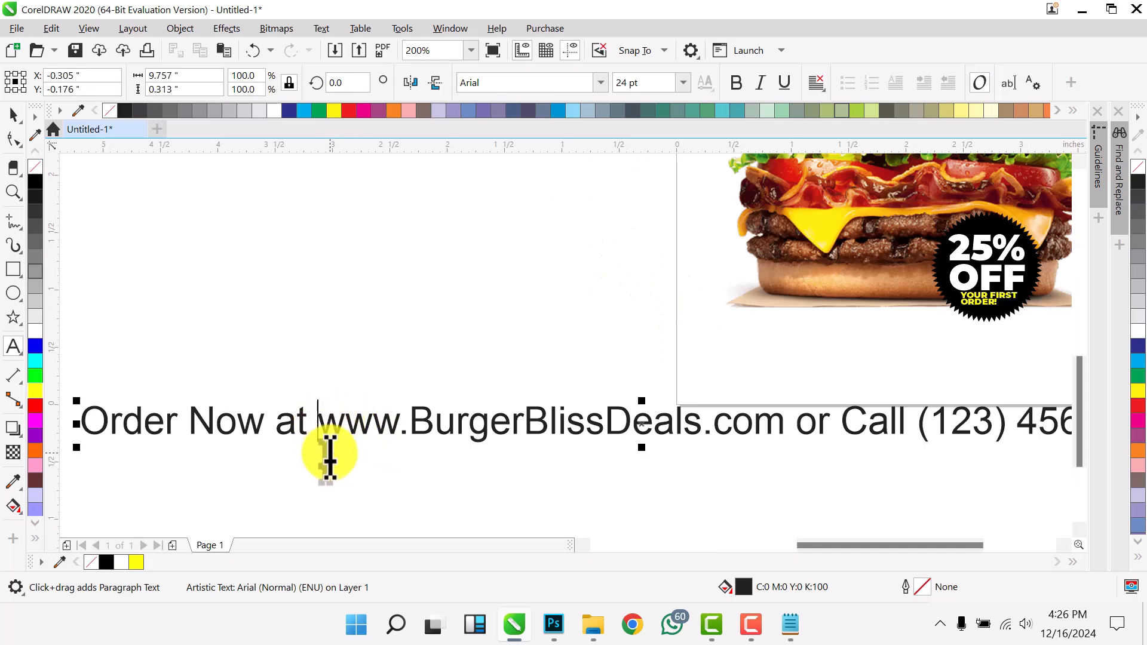
pyautogui.click(317, 422)
pyautogui.press('Return')
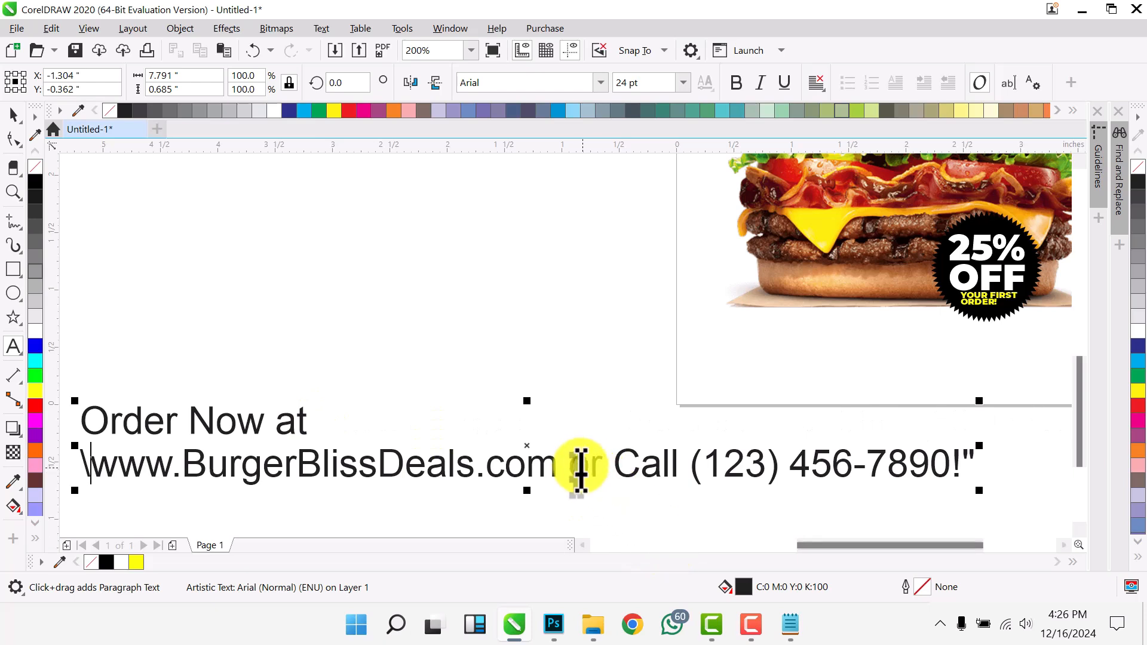
pyautogui.click(573, 465)
pyautogui.press('Return')
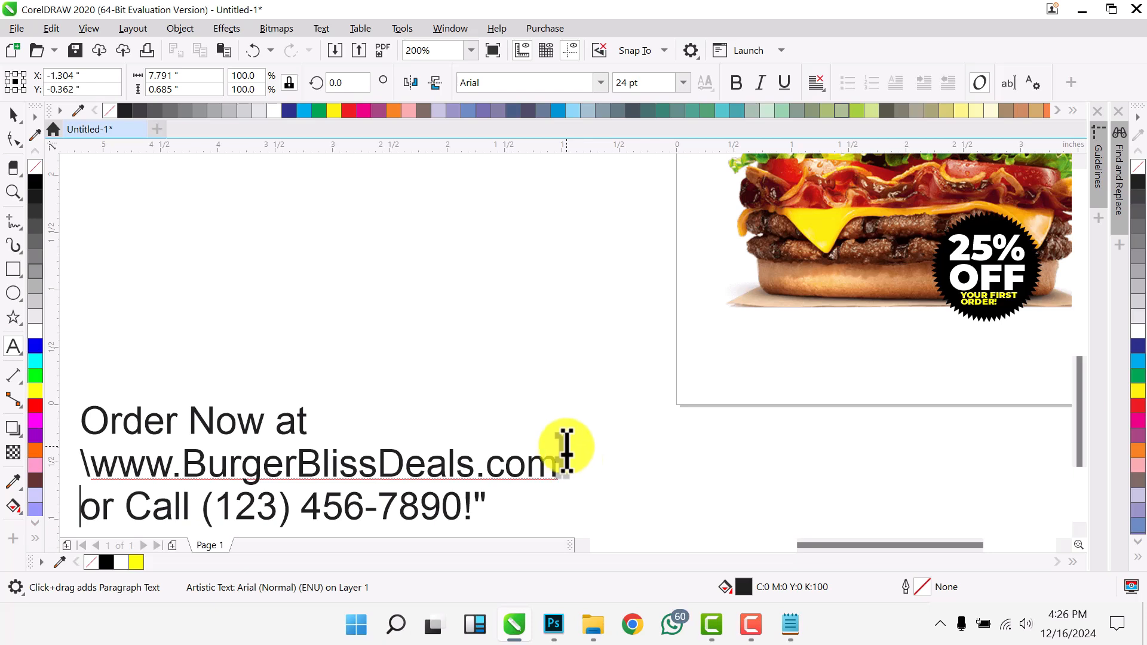
pyautogui.click(90, 463)
pyautogui.press('Delete')
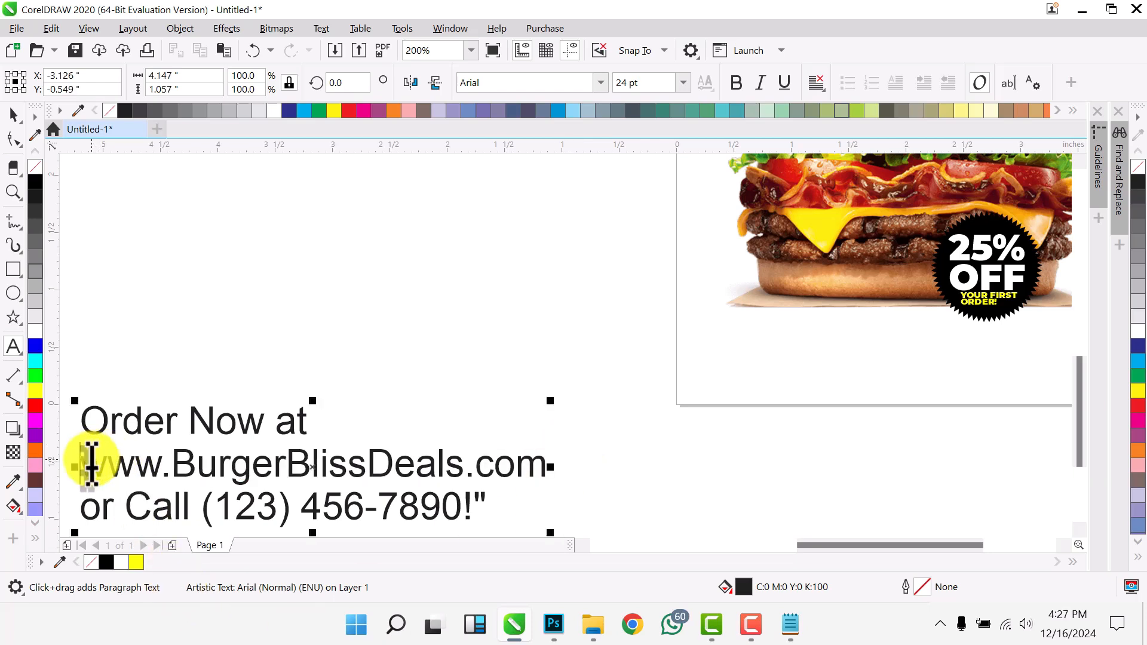
pyautogui.hotkey('ctrl', 'a')
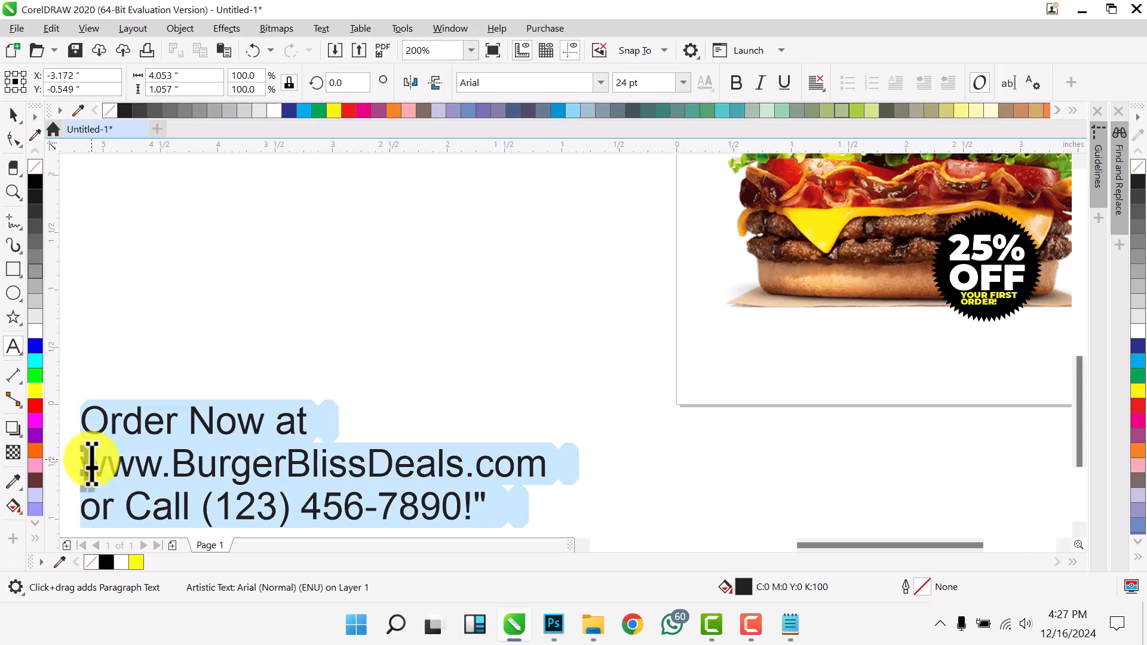
pyautogui.hotkey('shift', 'F3')
pyautogui.press('Down')
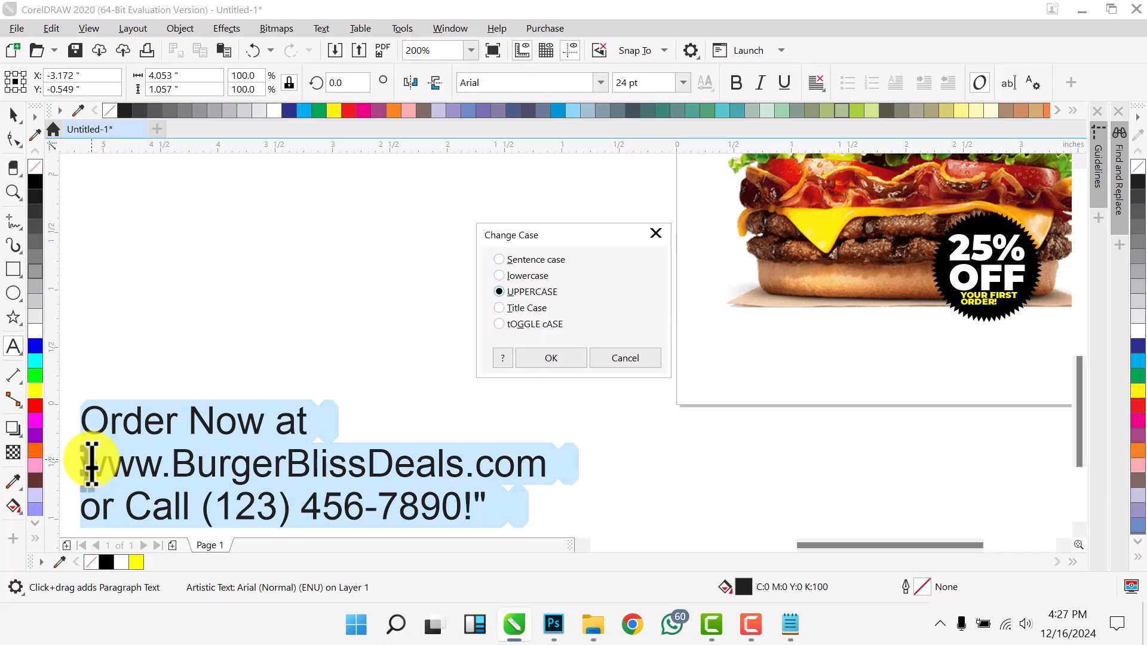
pyautogui.click(631, 361)
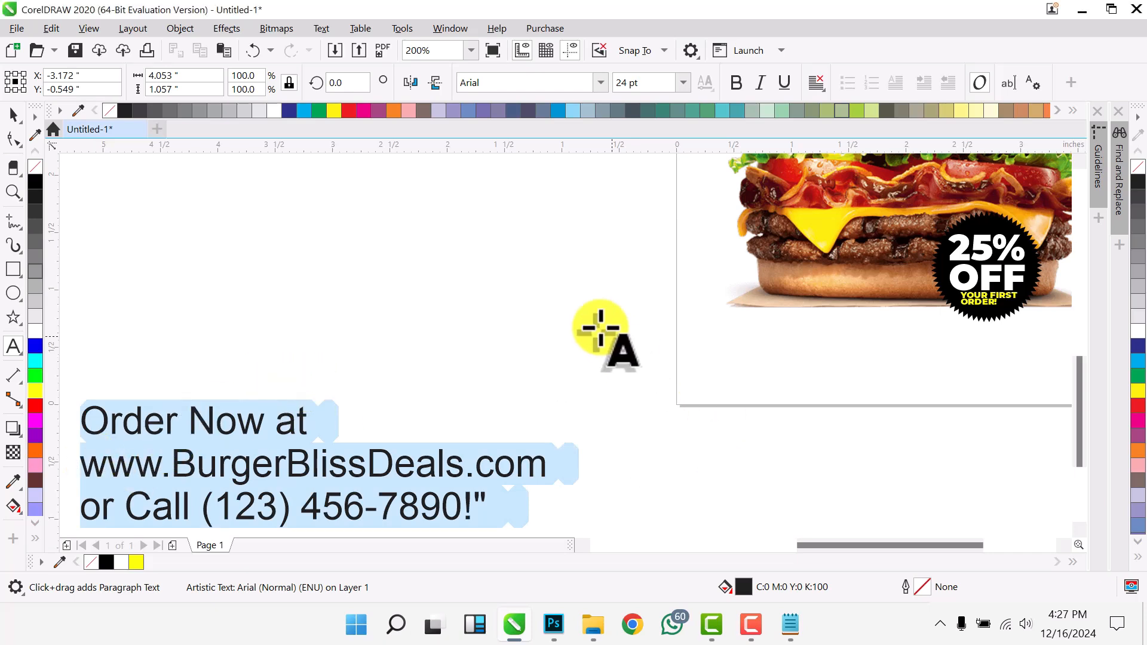
# Set the font of the selected call-to-action text to Montserrat Black.
pyautogui.click(602, 84)
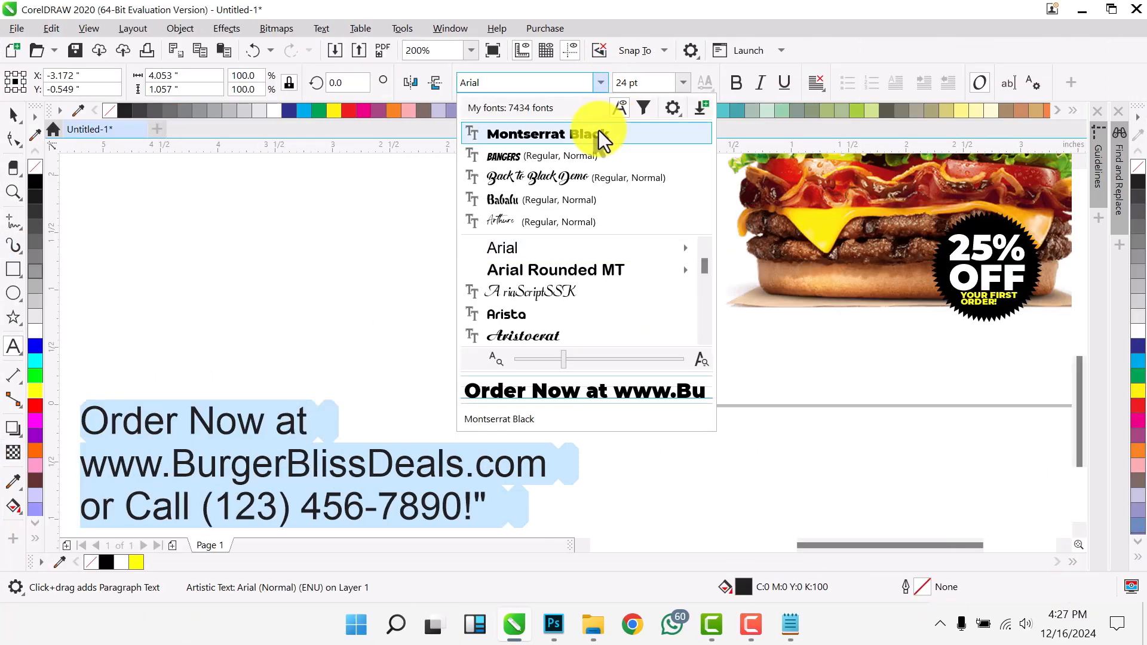
# Set the three-line order text in regular Montserrat and break it apart into separate lines.
pyautogui.click(598, 133)
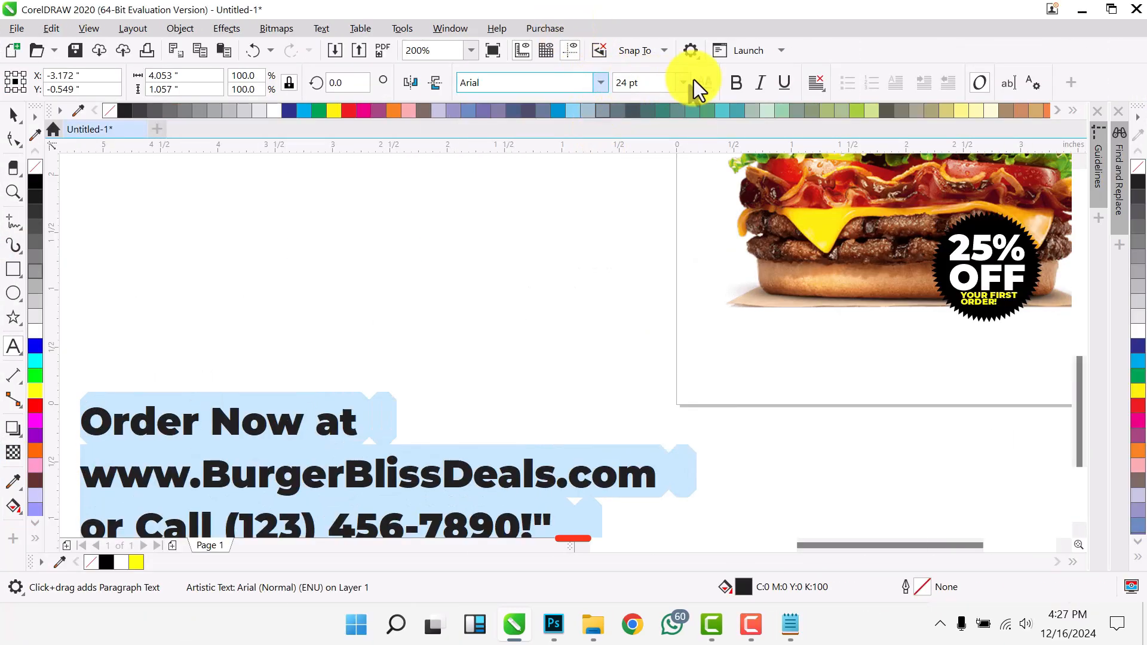
pyautogui.click(601, 87)
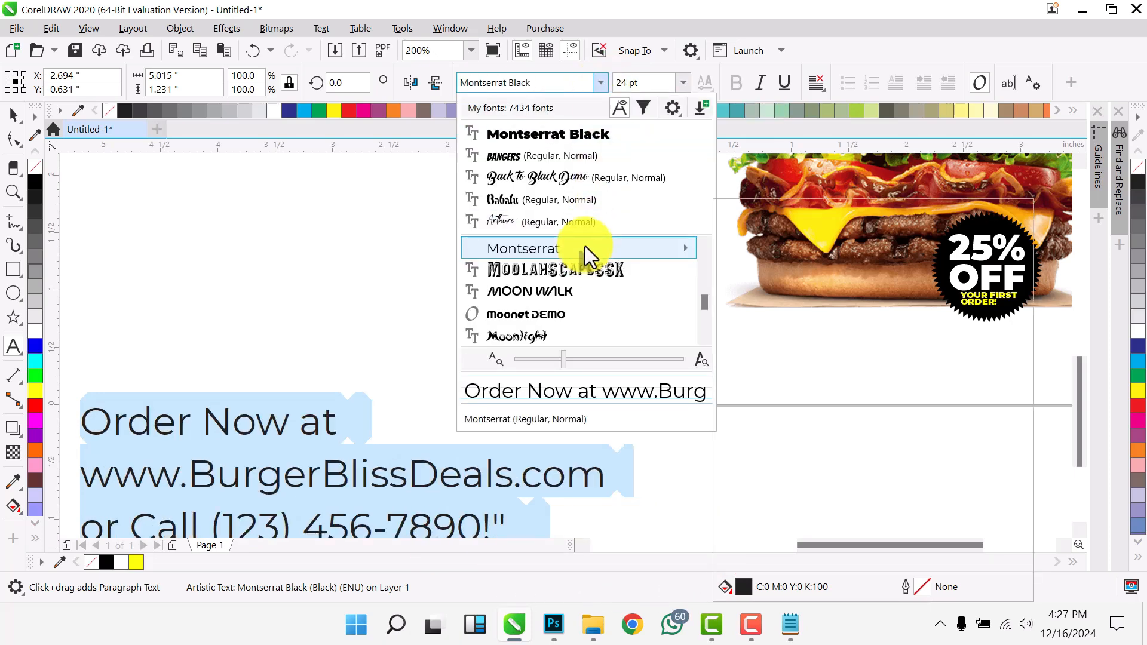
pyautogui.press('Escape')
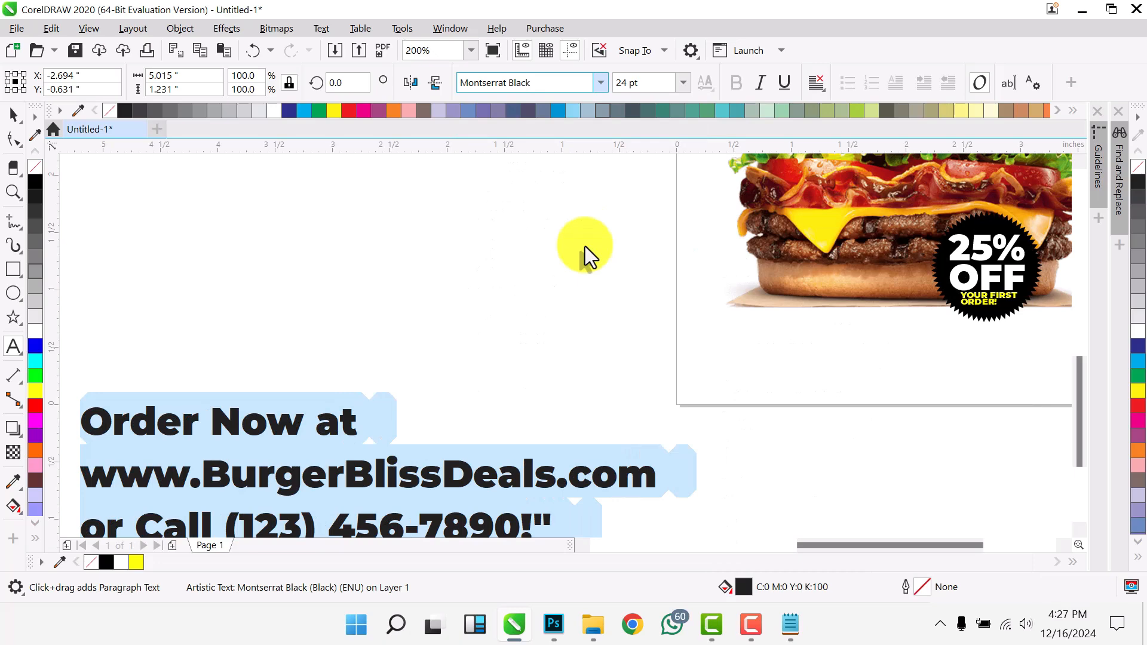
pyautogui.click(11, 118)
pyautogui.click(366, 341)
pyautogui.scroll(-1, 370, 341)
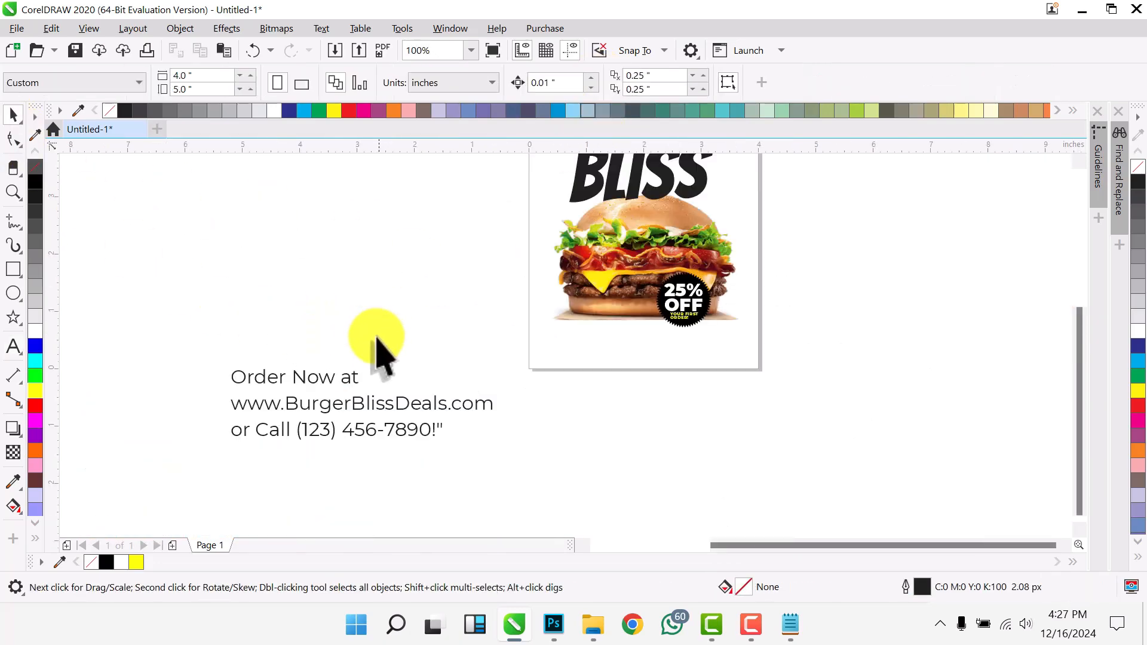
pyautogui.scroll(1, 377, 425)
# Move the web address line below the burger on the page and shrink it to about 8.2 pt.
pyautogui.click(380, 415)
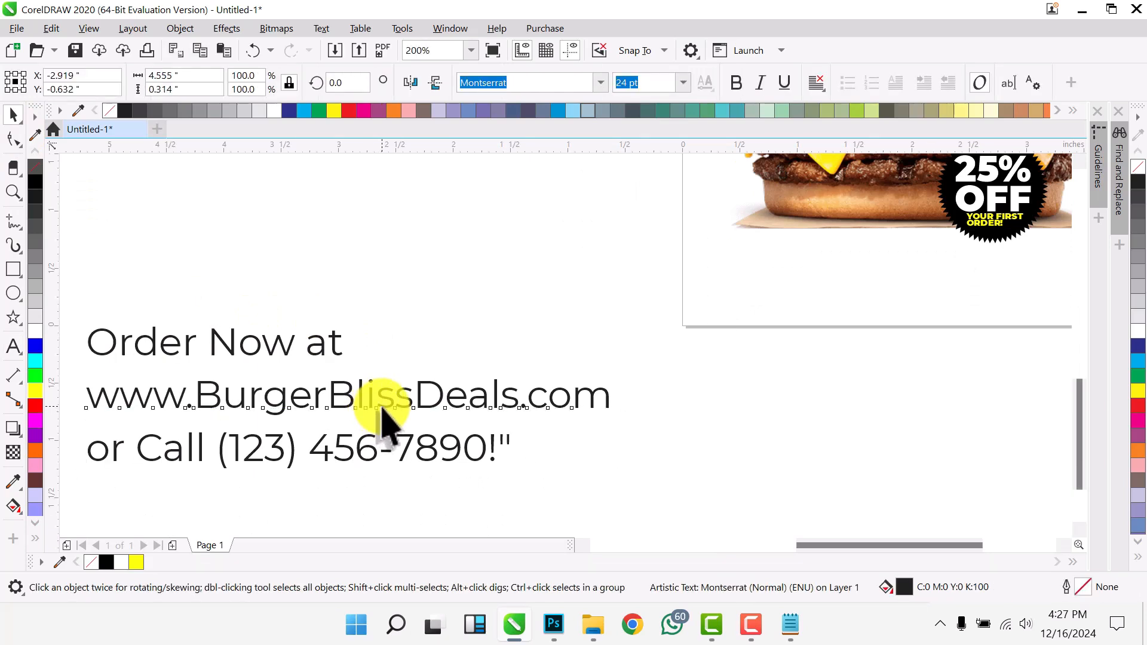
pyautogui.scroll(-1, 336, 392)
pyautogui.moveTo(335, 391); pyautogui.dragTo(621, 350)
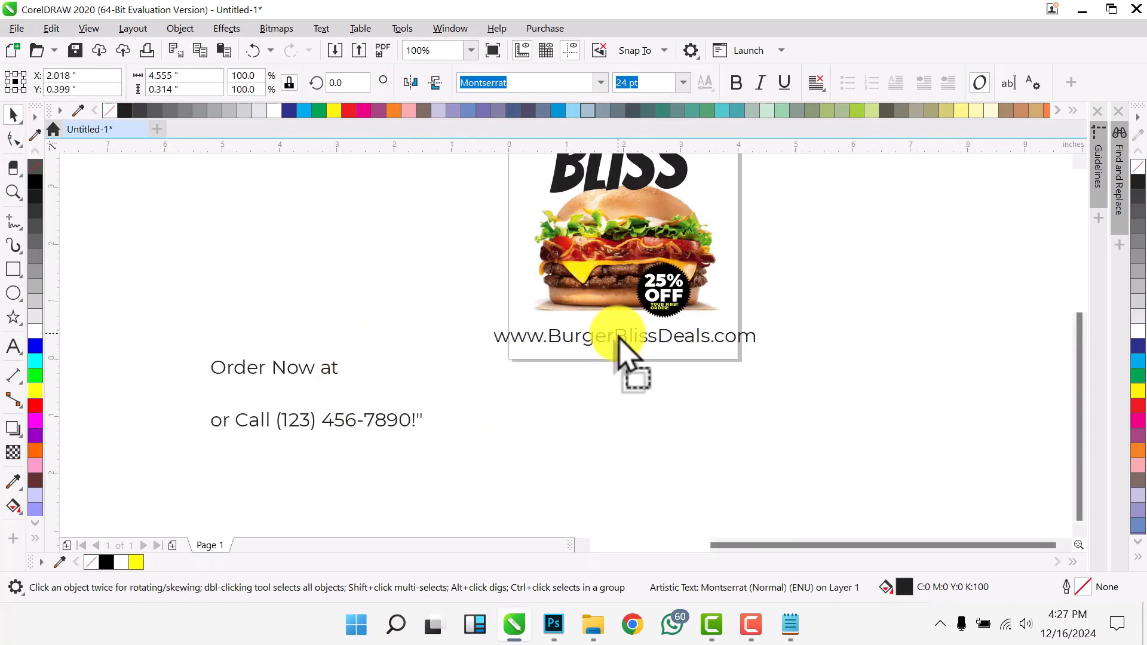
pyautogui.scroll(1, 730, 352)
pyautogui.moveTo(780, 303); pyautogui.dragTo(442, 303)
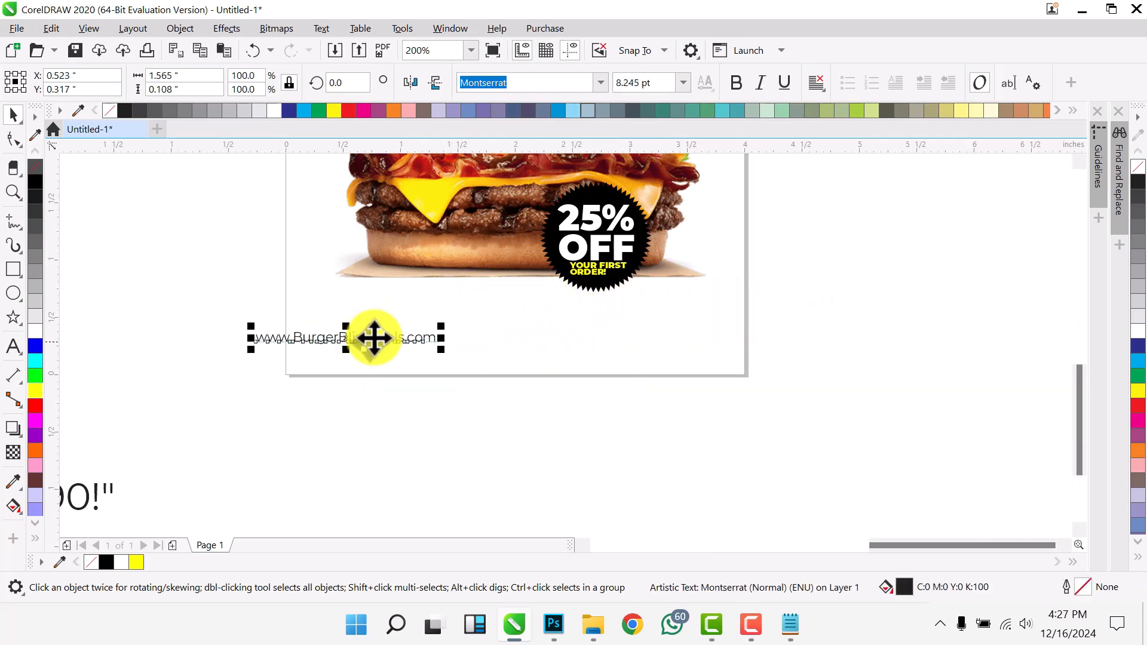
pyautogui.moveTo(374, 338); pyautogui.dragTo(449, 344)
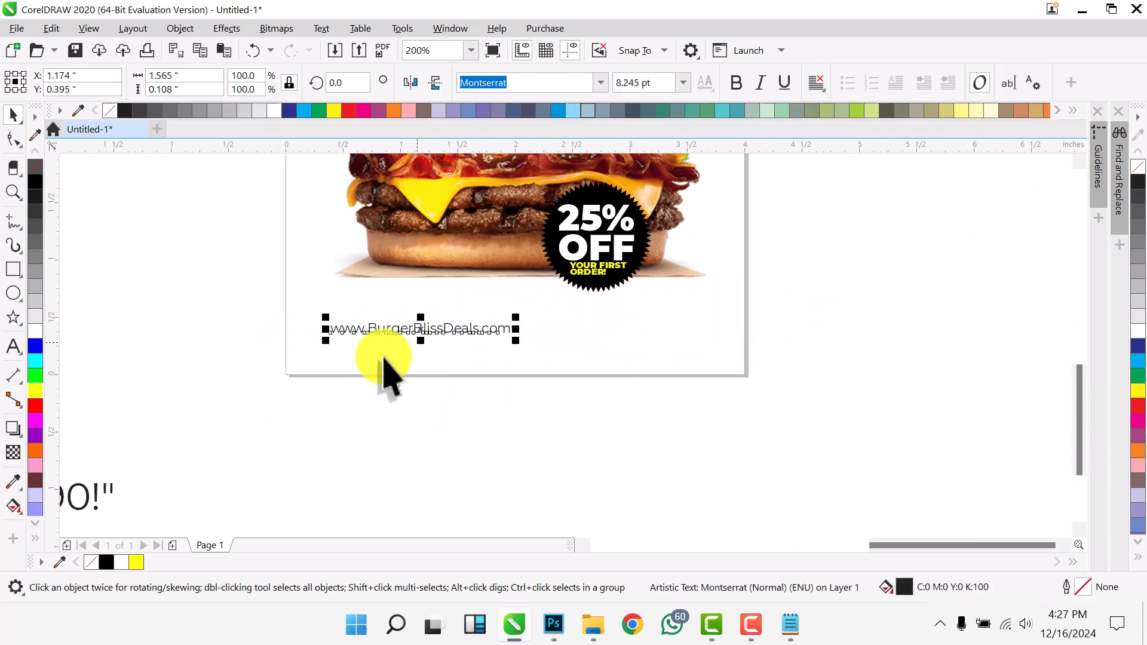
# Make the web address line below the burger bold.
pyautogui.click(553, 407)
pyautogui.scroll(-1, 557, 405)
pyautogui.scroll(2, 487, 368)
pyautogui.scroll(1, 485, 367)
pyautogui.click(486, 367)
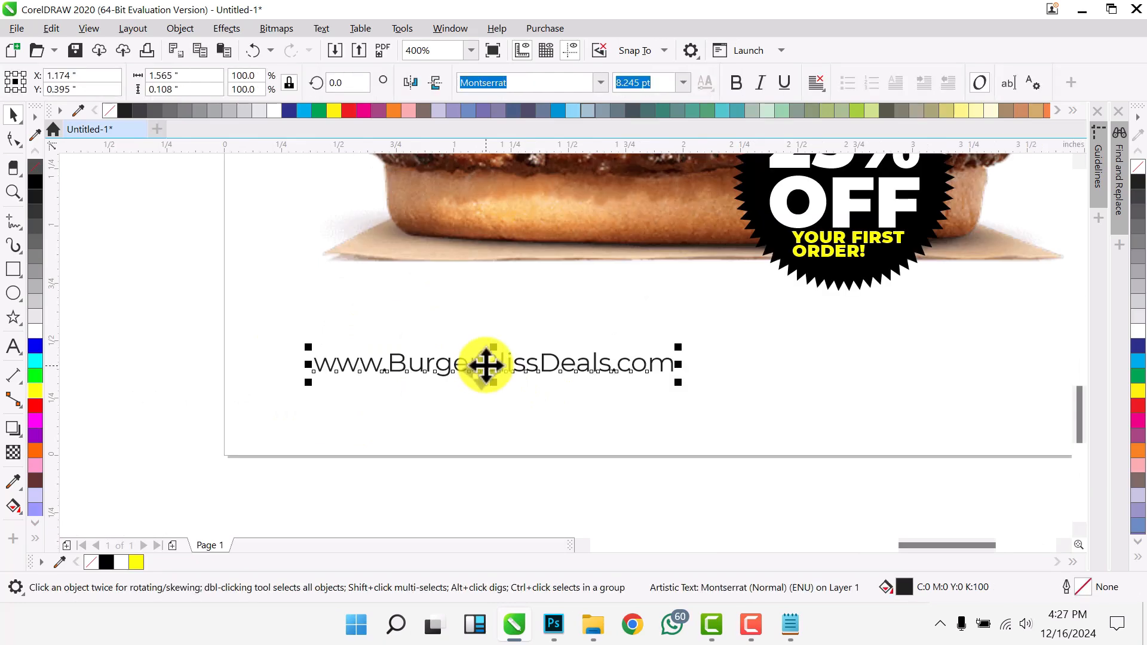
pyautogui.click(736, 82)
pyautogui.click(537, 503)
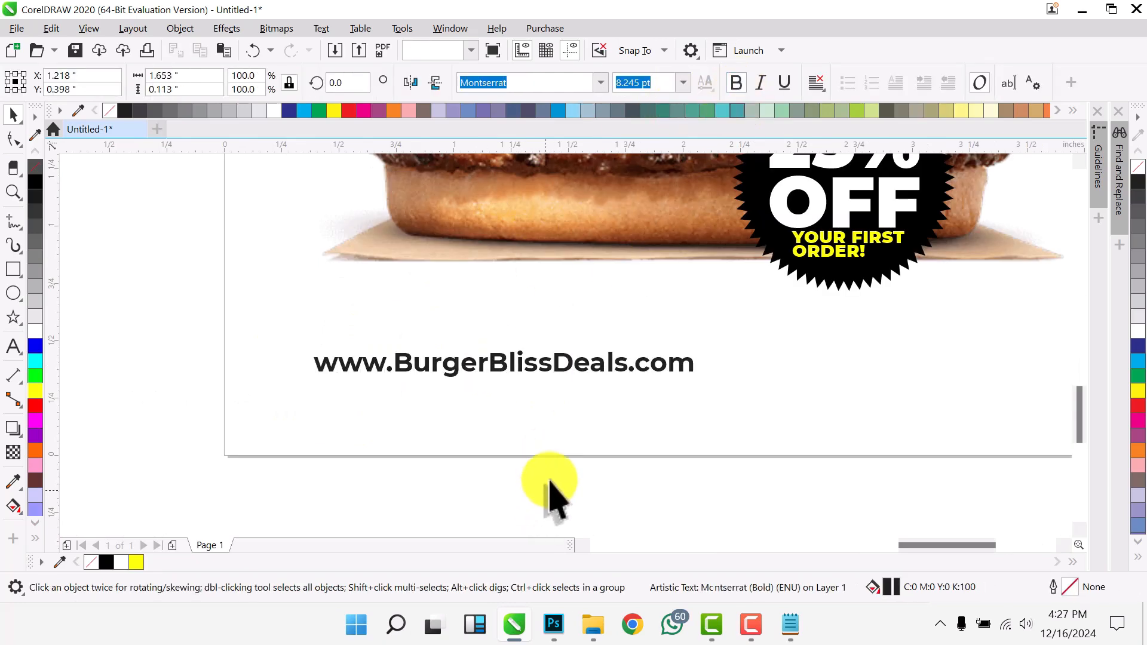
# Move the "Order Now at" line to just beneath the page and change its text to uppercase.
pyautogui.scroll(-1, 609, 359)
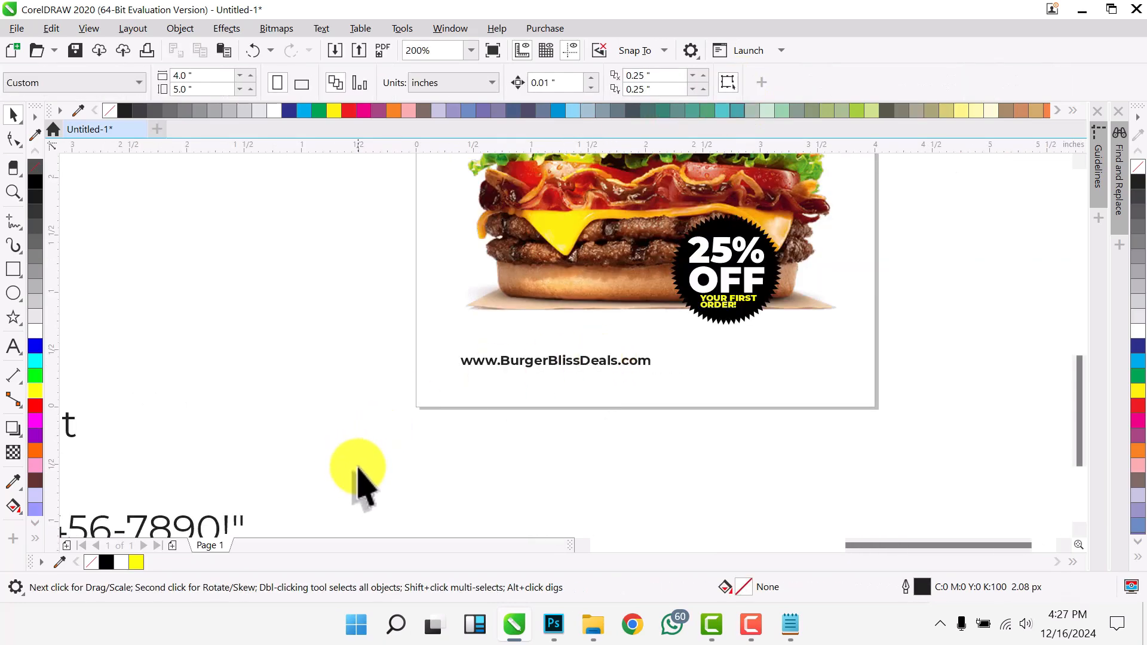
pyautogui.scroll(-1, 359, 478)
pyautogui.moveTo(132, 460); pyautogui.dragTo(448, 443)
pyautogui.doubleClick(445, 445)
pyautogui.moveTo(528, 627)
pyautogui.hotkey('ctrl', 'a')
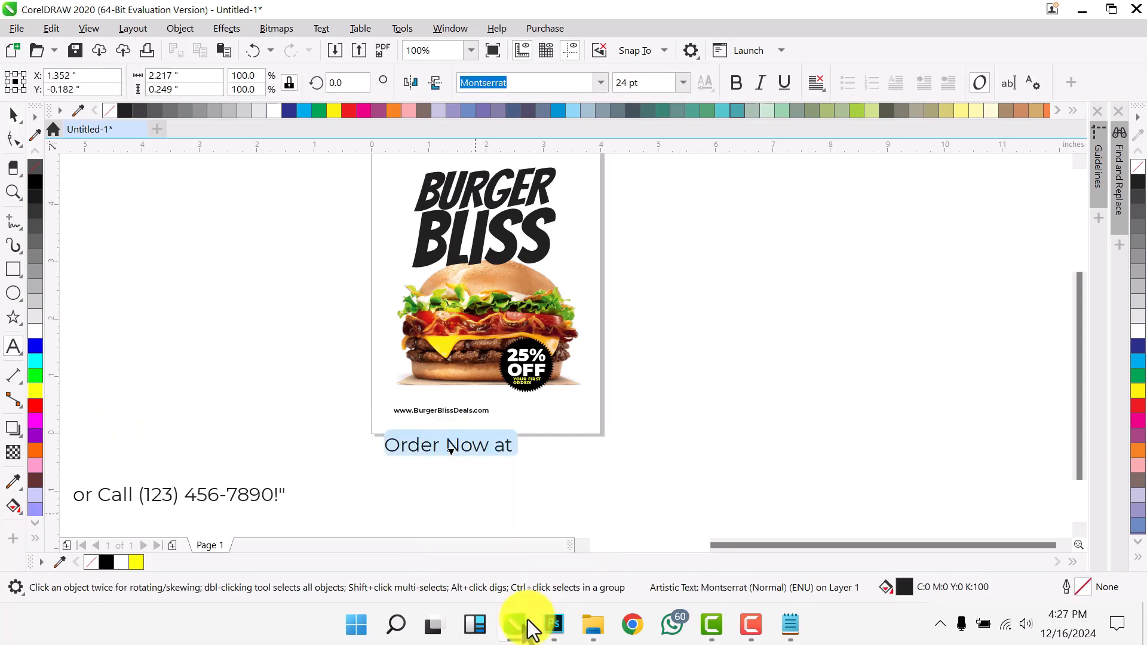
pyautogui.hotkey('shift', 'F3')
pyautogui.press('Down')
pyautogui.press('Down')
pyautogui.press('Return')
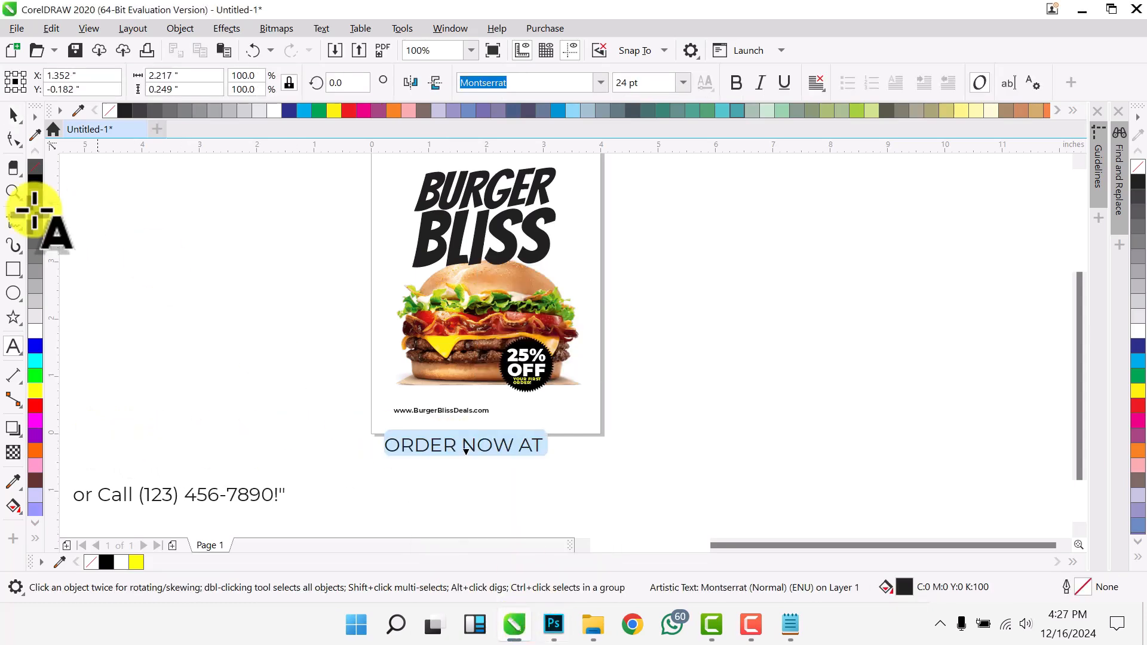
pyautogui.click(13, 115)
# Shrink ORDER NOW AT to about 14 pt directly above the web address and set it in Montserrat Black.
pyautogui.scroll(2, 466, 490)
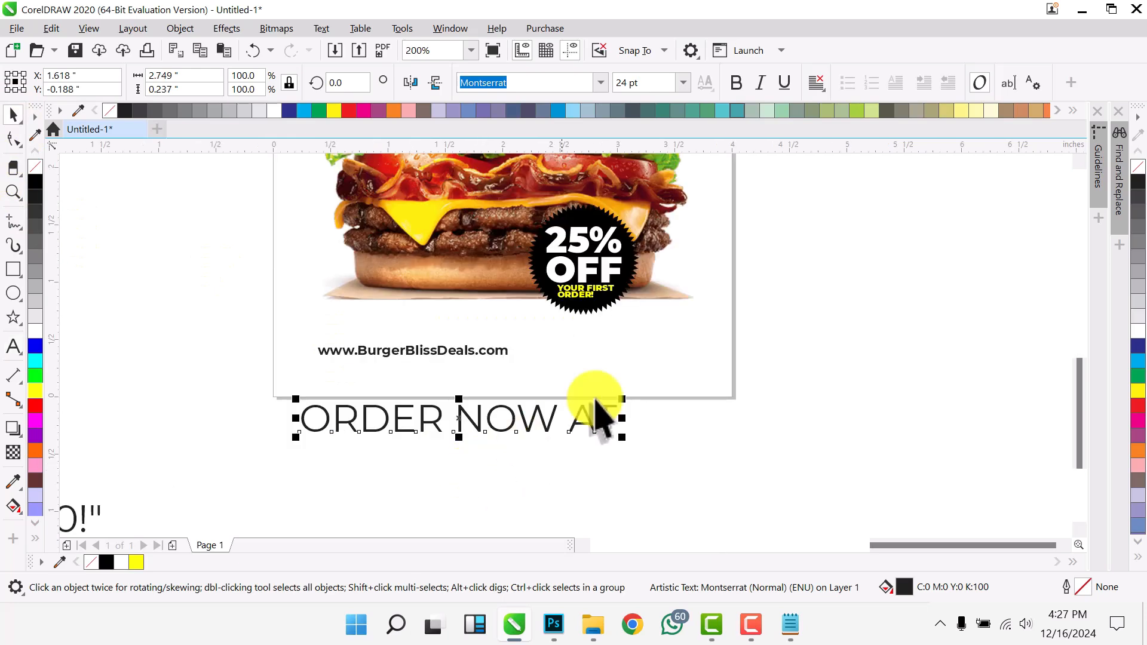
pyautogui.moveTo(618, 394); pyautogui.dragTo(518, 307)
pyautogui.click(601, 82)
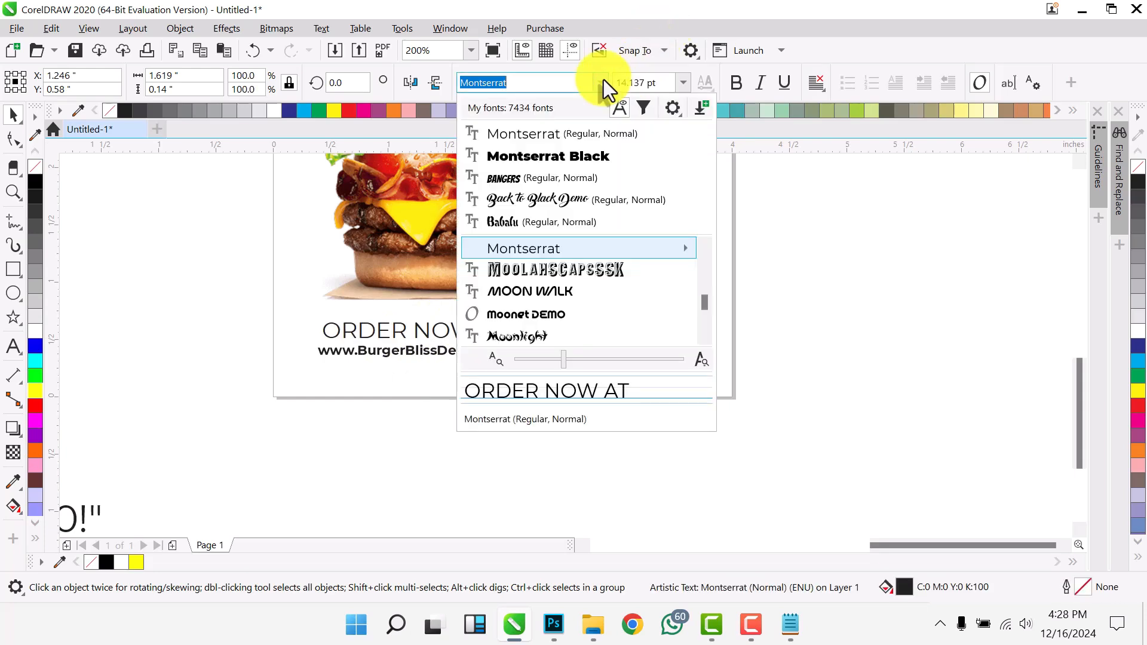
pyautogui.click(587, 154)
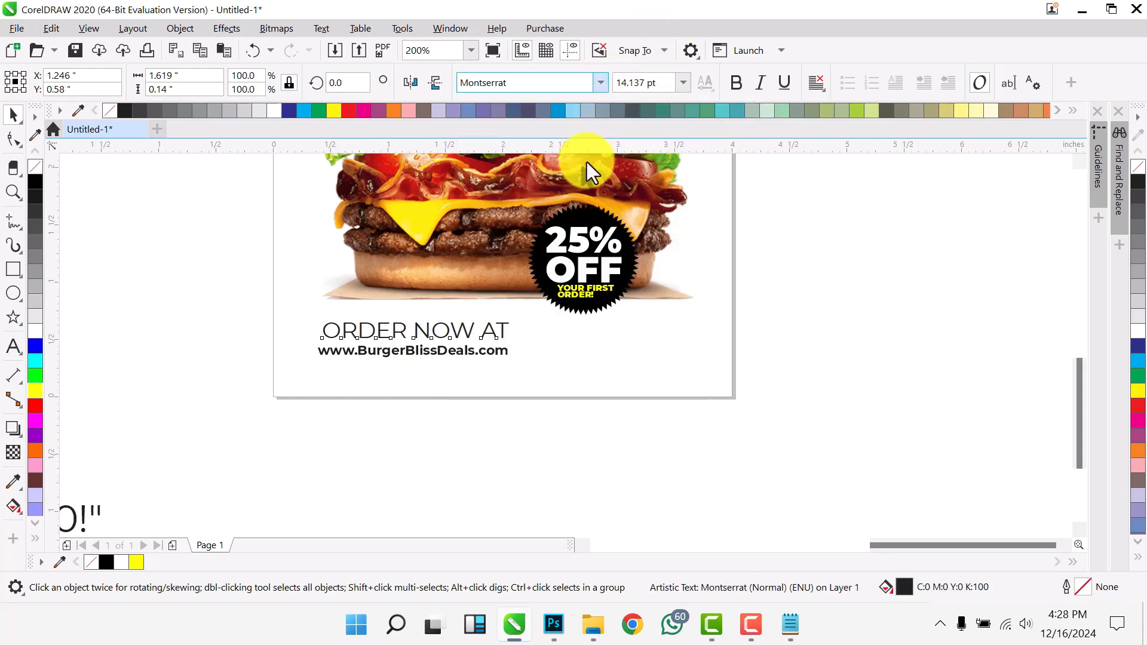
# Left-align ORDER NOW AT and the web address, and move the phone line to just beneath the page.
pyautogui.moveTo(627, 424); pyautogui.dragTo(223, 308)
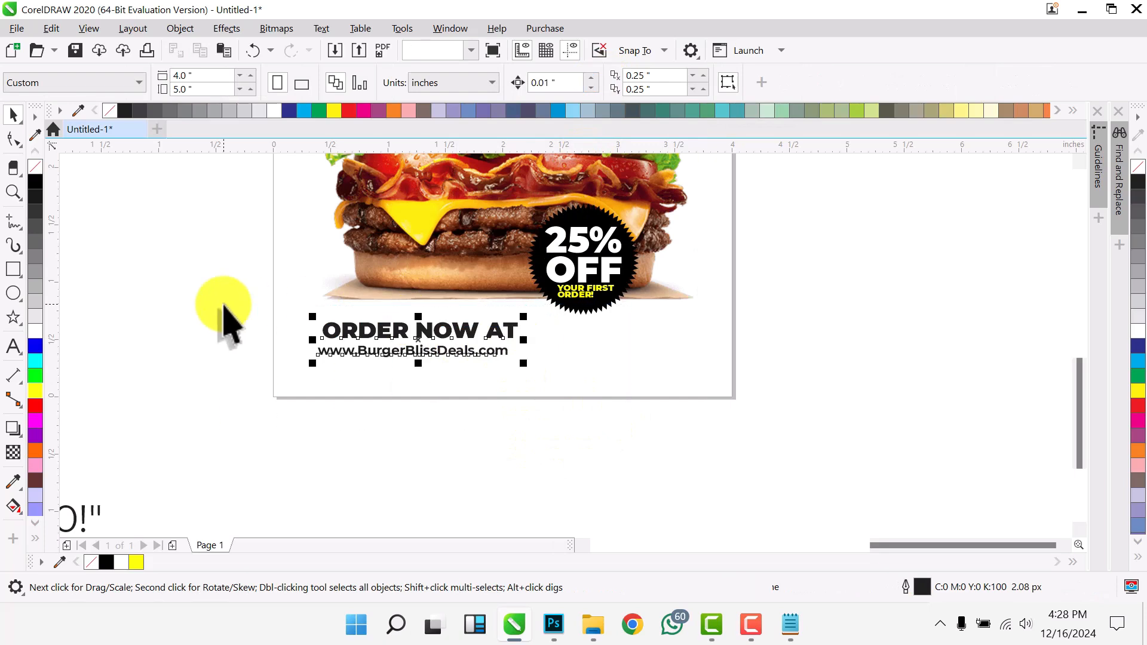
pyautogui.click(392, 479)
pyautogui.scroll(-2, 487, 441)
pyautogui.moveTo(270, 478); pyautogui.dragTo(558, 474)
pyautogui.scroll(2, 494, 389)
# Enlarge the web address to about 8.5 pt so it matches the width of ORDER NOW AT.
pyautogui.click(490, 387)
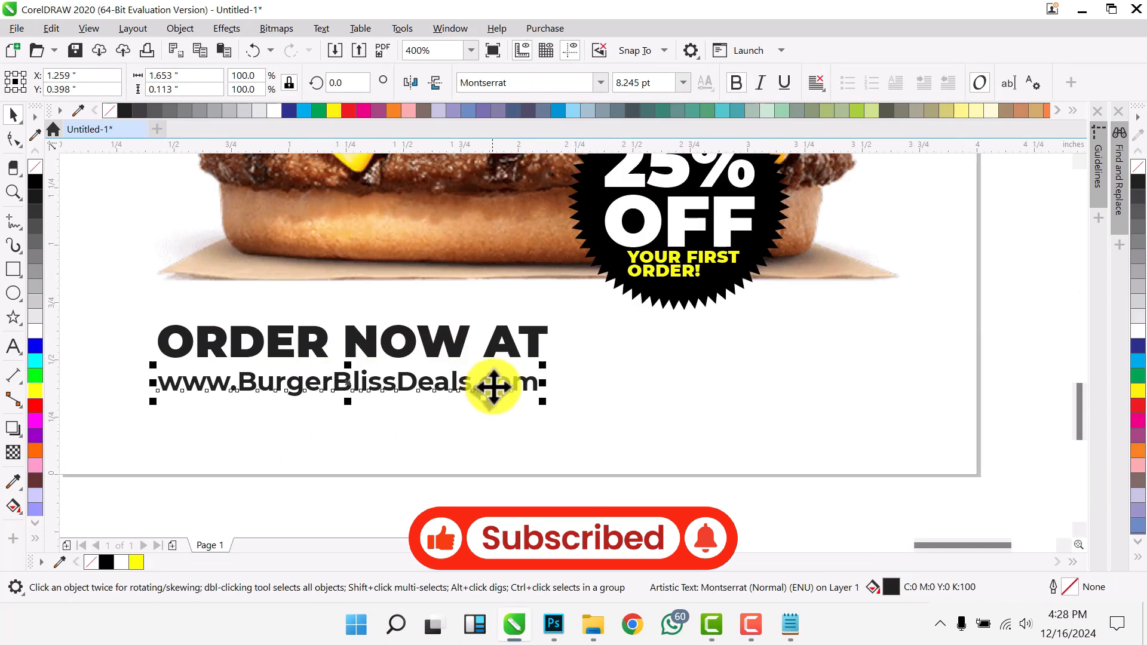
pyautogui.moveTo(545, 403); pyautogui.dragTo(559, 411)
pyautogui.scroll(-1, 545, 366)
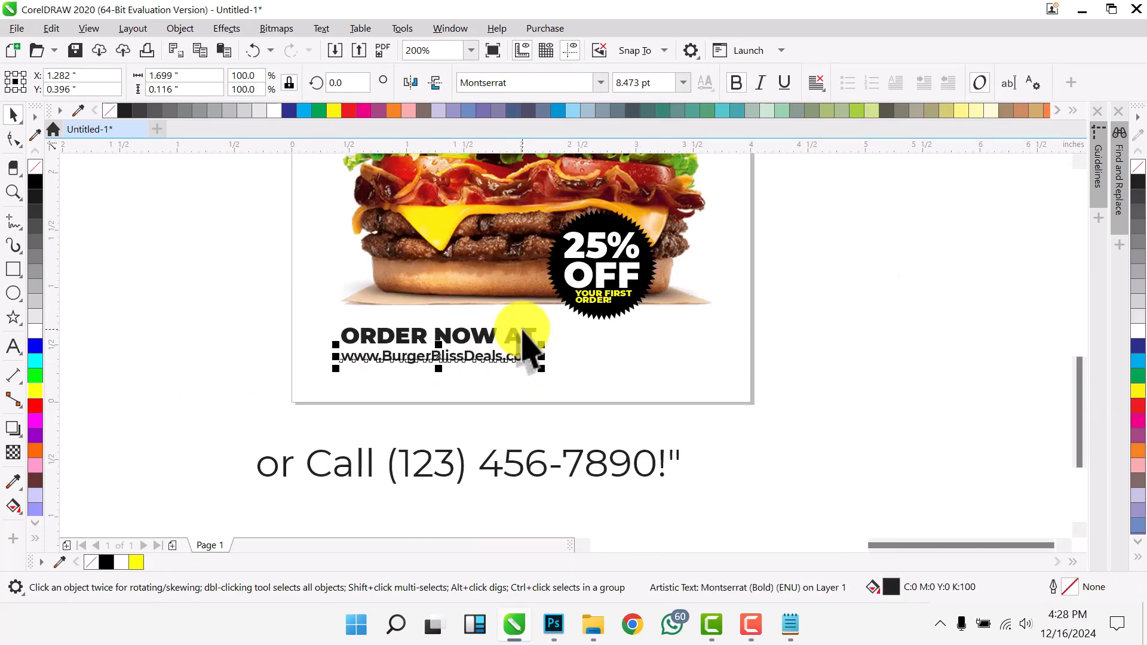
# Set the phone line in bold Montserrat and delete its trailing exclamation mark and quotation mark.
pyautogui.click(633, 82)
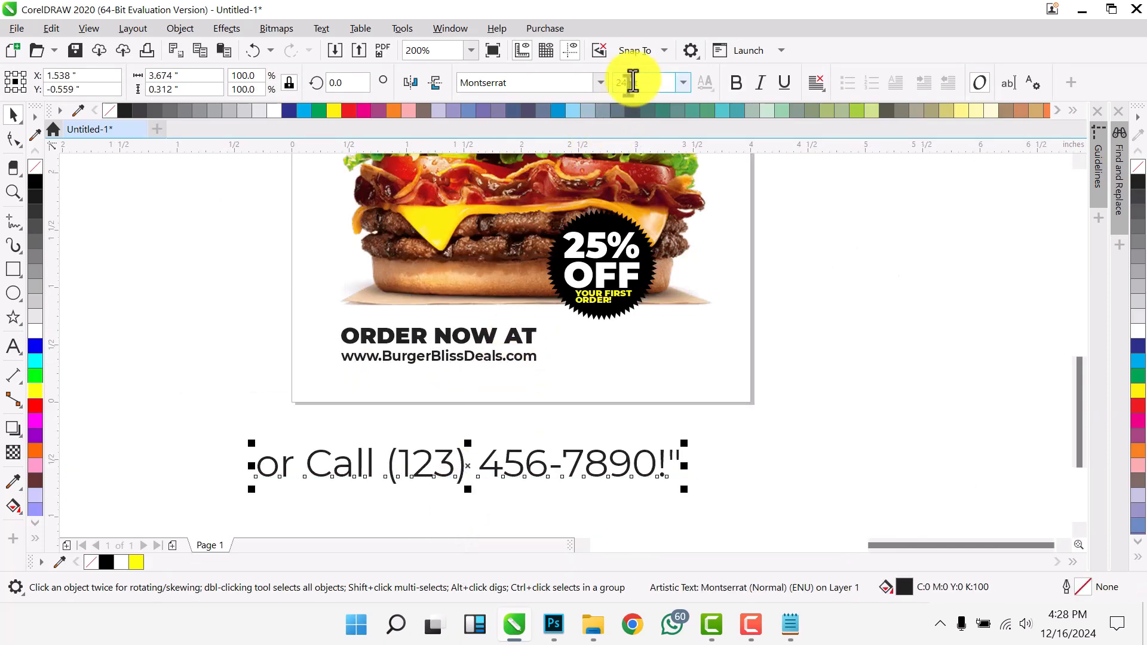
pyautogui.click(601, 84)
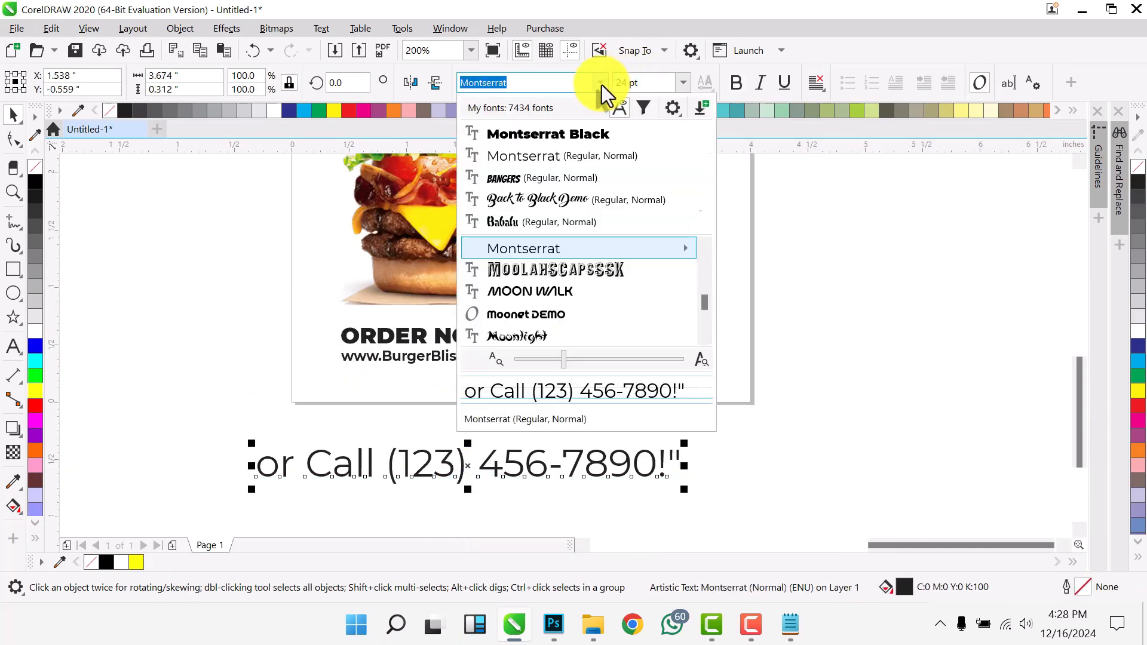
pyautogui.click(573, 156)
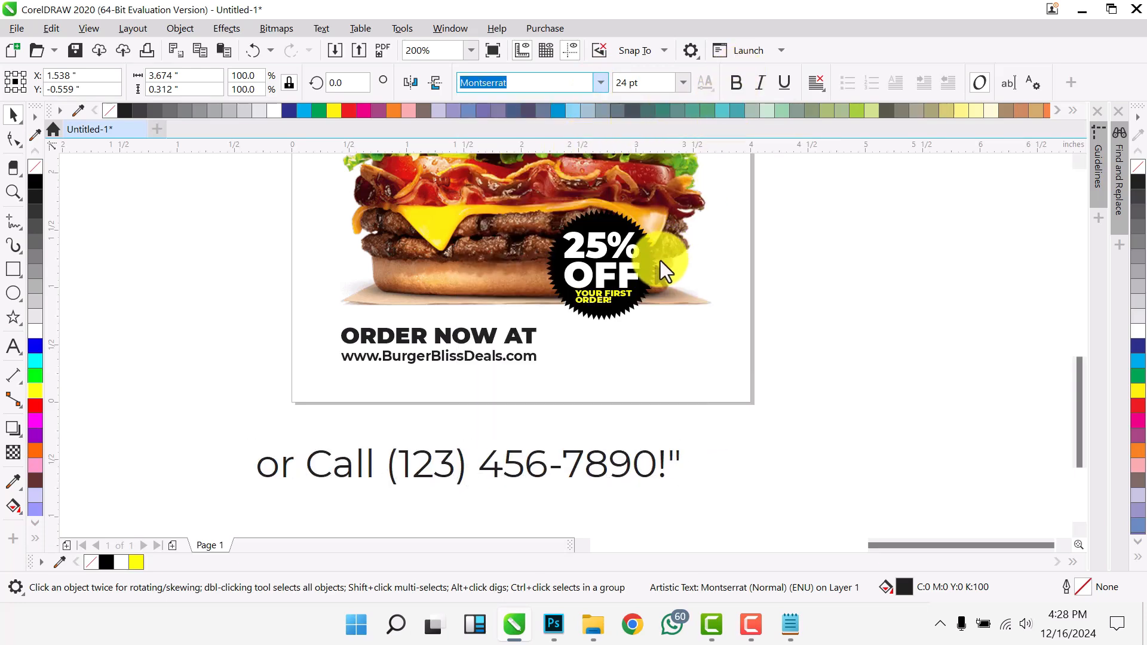
pyautogui.hotkey('ctrl', 'b')
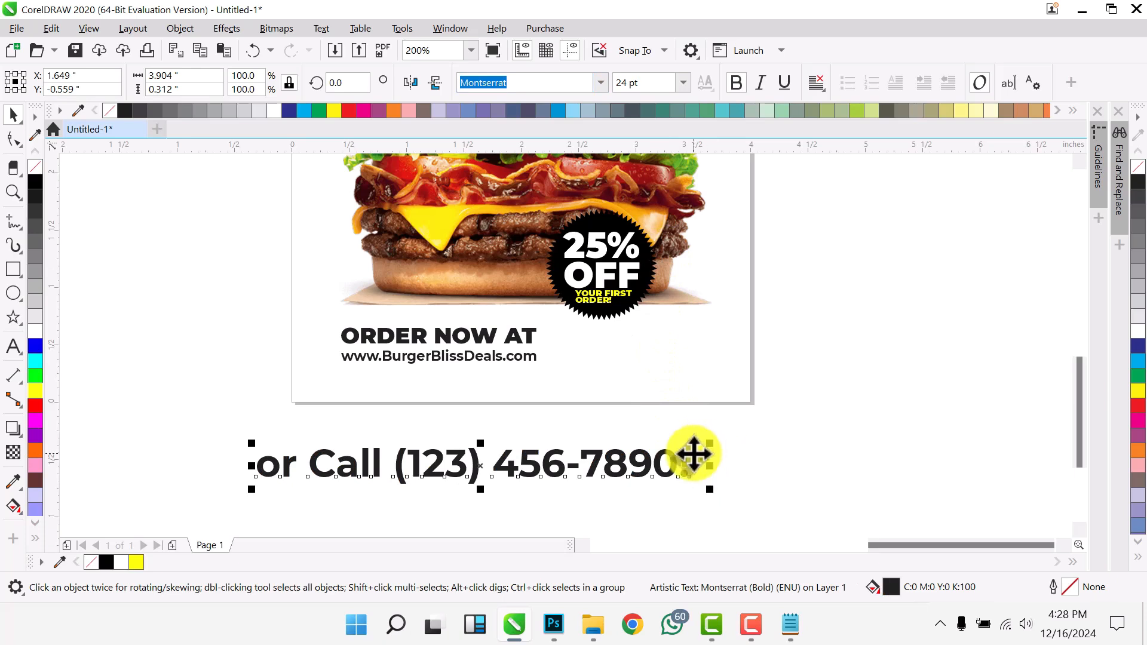
pyautogui.doubleClick(693, 454)
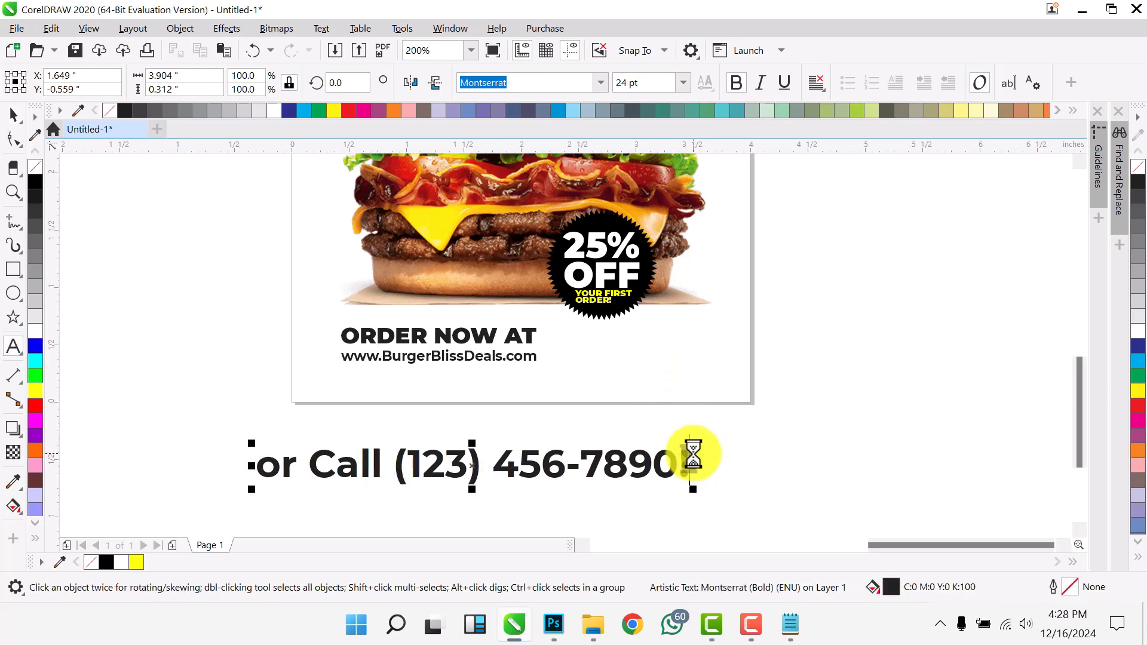
pyautogui.click(14, 116)
# Shrink the phone line to fit under the web address and left-align it with the lines above.
pyautogui.moveTo(685, 445); pyautogui.dragTo(438, 448)
pyautogui.moveTo(369, 481); pyautogui.dragTo(456, 380)
pyautogui.moveTo(527, 387); pyautogui.dragTo(589, 443)
pyautogui.press('l')
pyautogui.click(392, 448)
# Enlarge the three contact lines together to about 1.85 in wide and line them up with the burger's left edge, at about X 1.38, Y 0.44 in.
pyautogui.moveTo(543, 389); pyautogui.dragTo(558, 404)
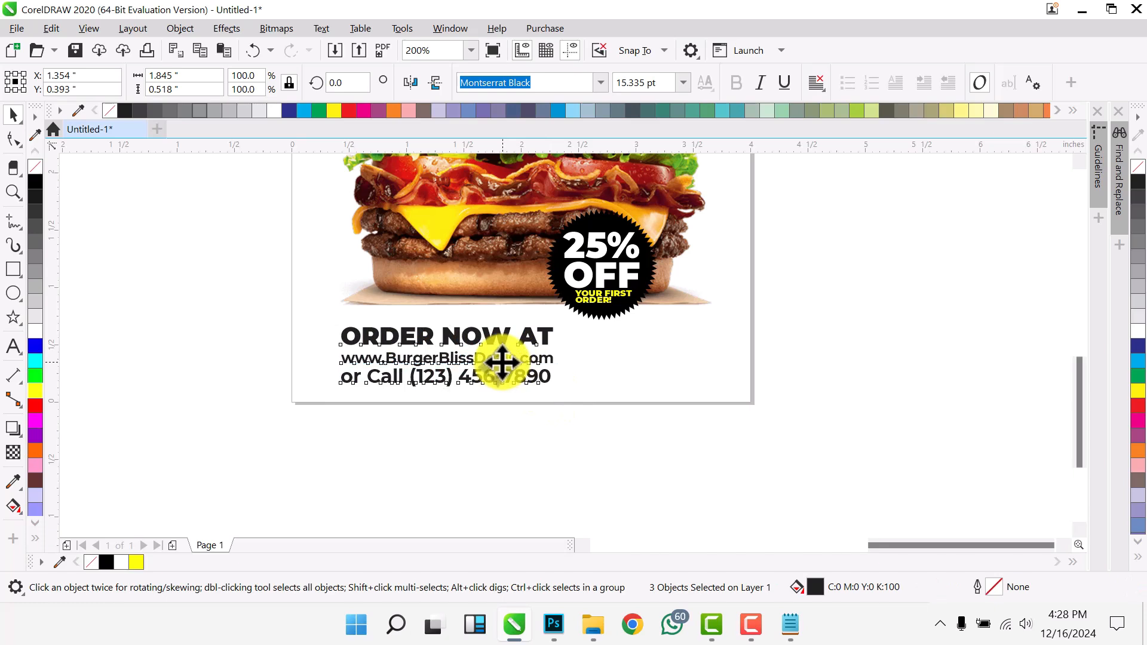
pyautogui.moveTo(501, 363); pyautogui.dragTo(499, 363)
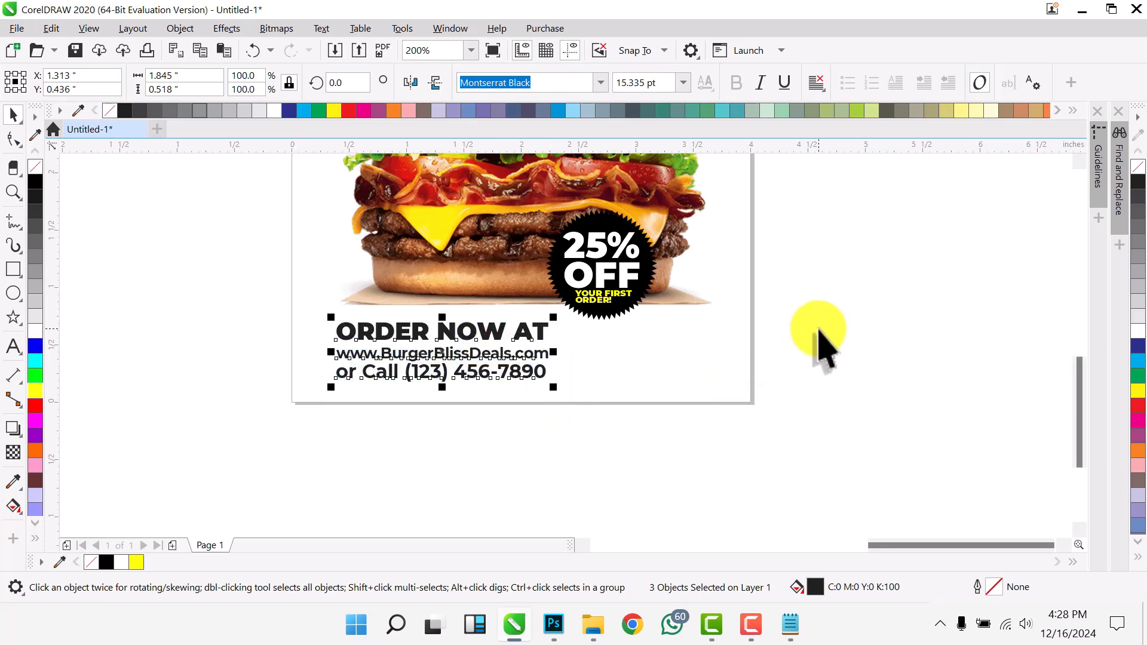
pyautogui.press('Right')
pyautogui.press('Right')
pyautogui.press('Right')
pyautogui.press('Right')
pyautogui.press('Right')
pyautogui.press('Right')
pyautogui.press('Right')
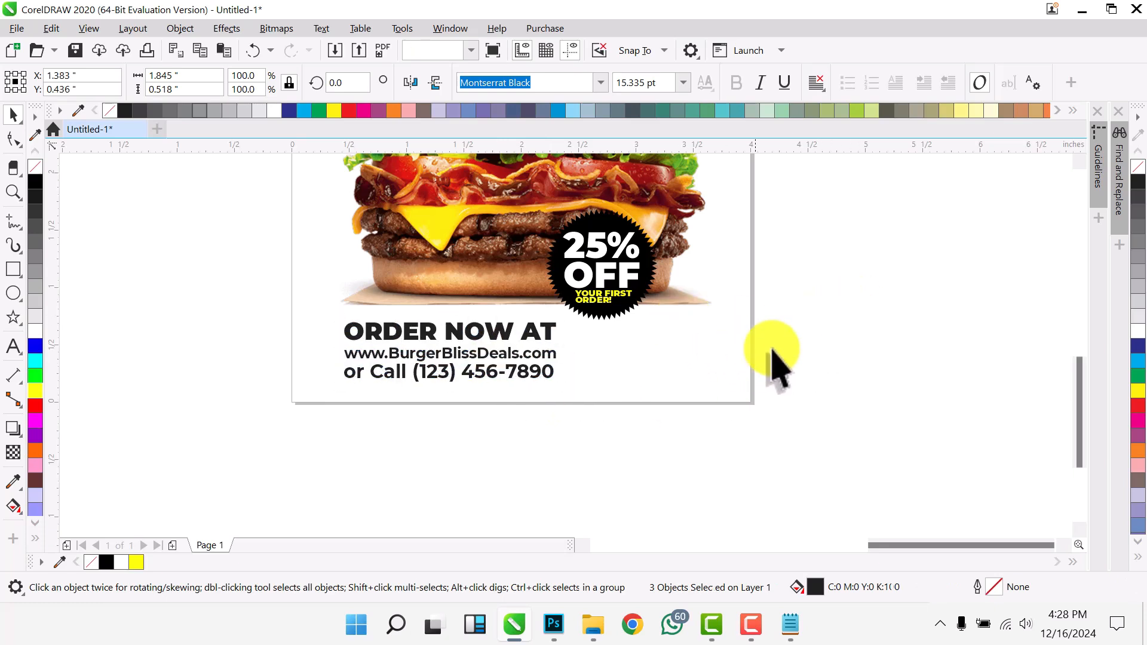
# Move the 25% OFF badge with its text right to about X 3.07 in over the burger's lower right edge.
pyautogui.moveTo(879, 371); pyautogui.dragTo(474, 186)
pyautogui.moveTo(597, 261); pyautogui.dragTo(644, 260)
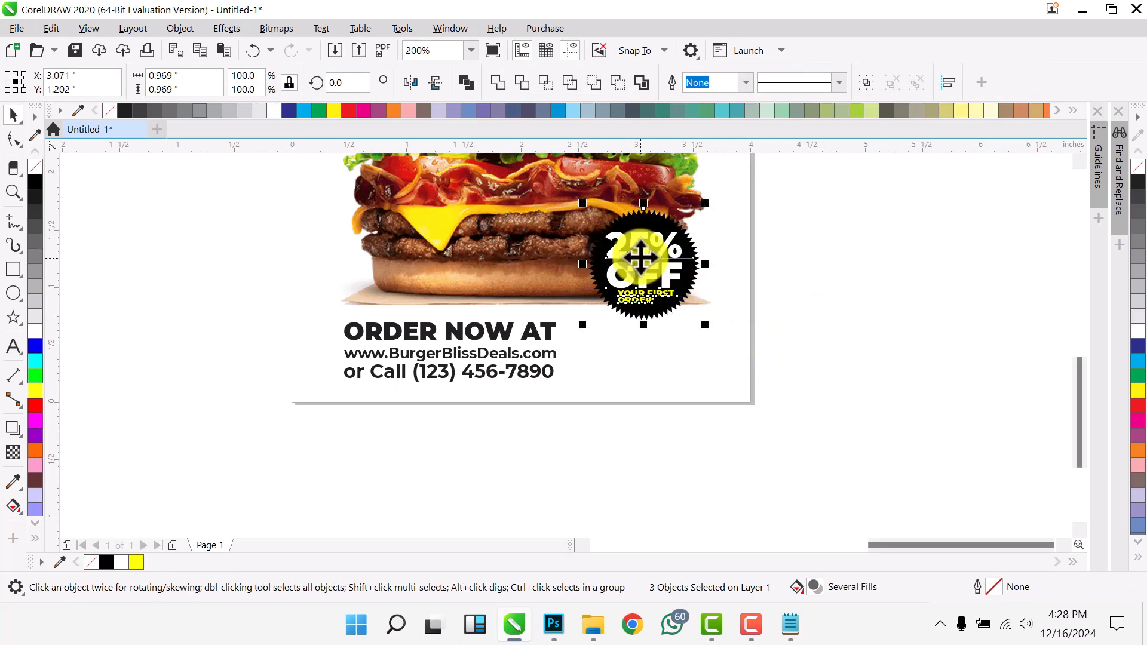
pyautogui.click(713, 343)
# Shift the burger image slightly down, closer to the contact lines, at about X 2.04, Y 1.90 in.
pyautogui.scroll(-2, 586, 358)
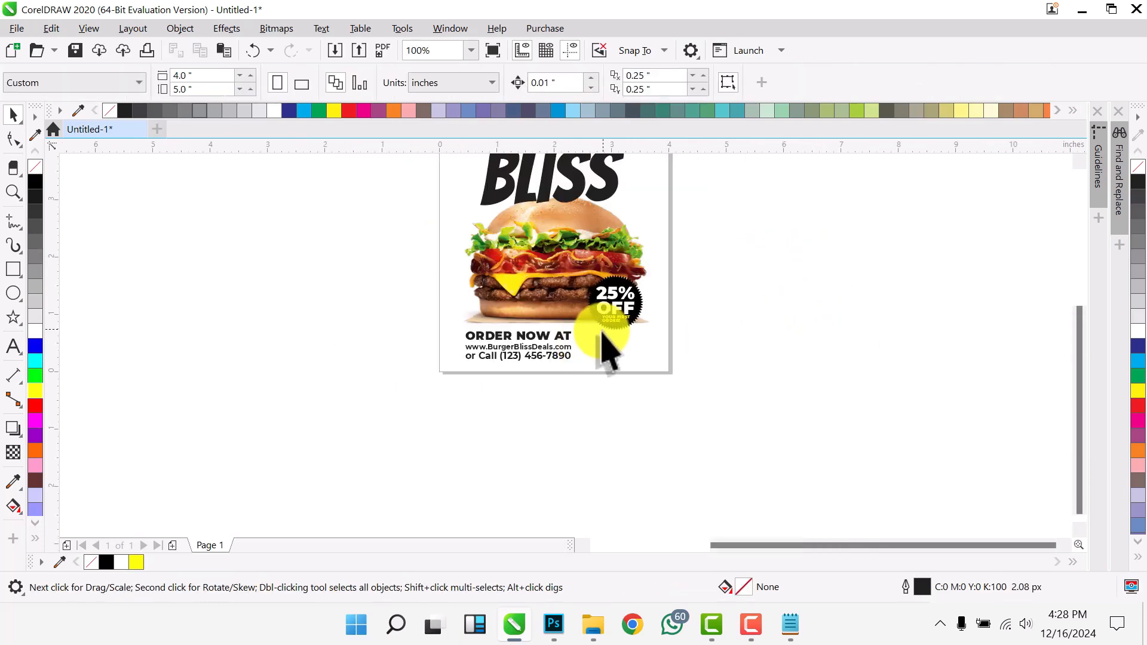
pyautogui.scroll(-2, 610, 328)
pyautogui.scroll(4, 568, 218)
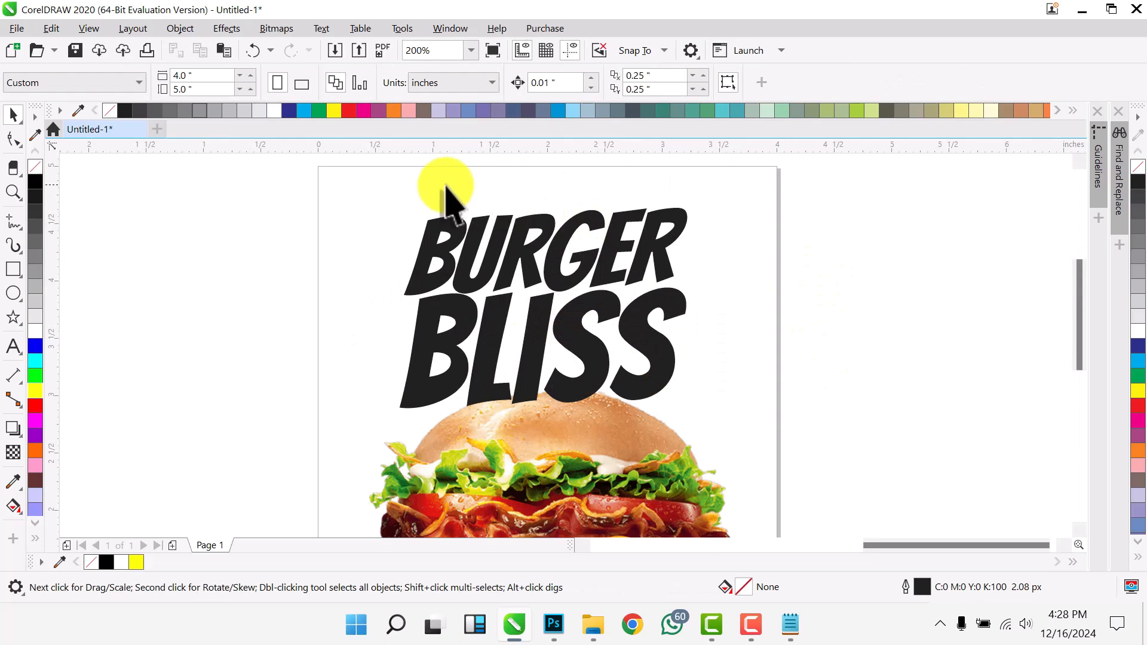
pyautogui.scroll(-4, 546, 231)
pyautogui.scroll(4, 556, 298)
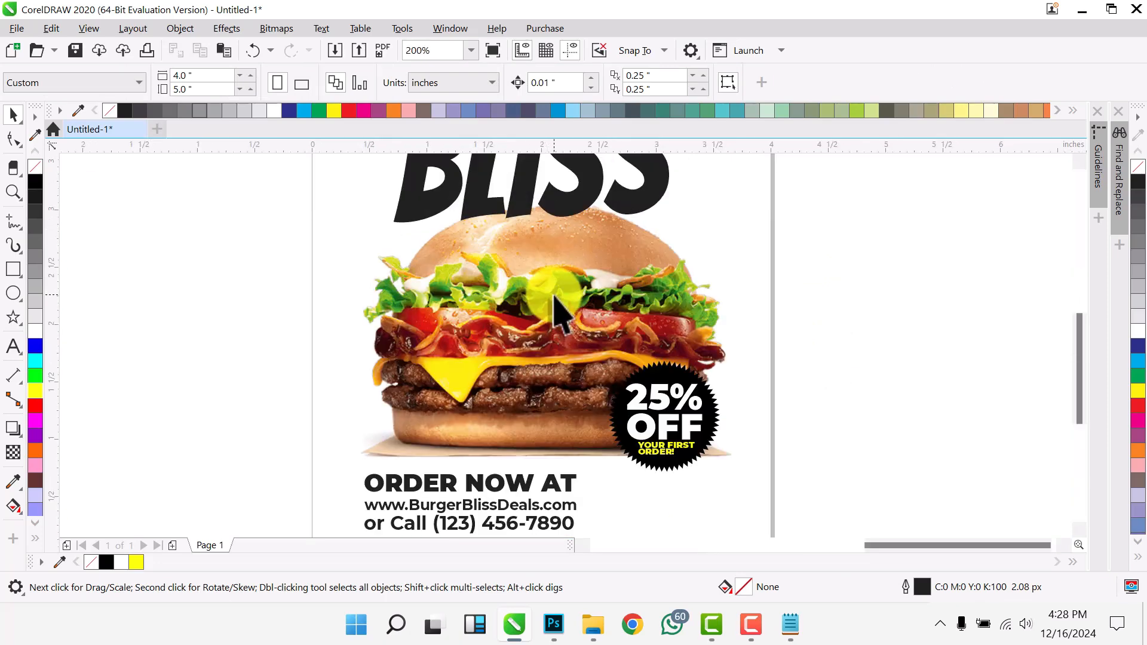
pyautogui.click(540, 311)
pyautogui.moveTo(524, 279)
pyautogui.mouseDown()
pyautogui.moveTo(530, 299)
pyautogui.moveTo(533, 278)
pyautogui.mouseUp()
pyautogui.scroll(-1, 467, 263)
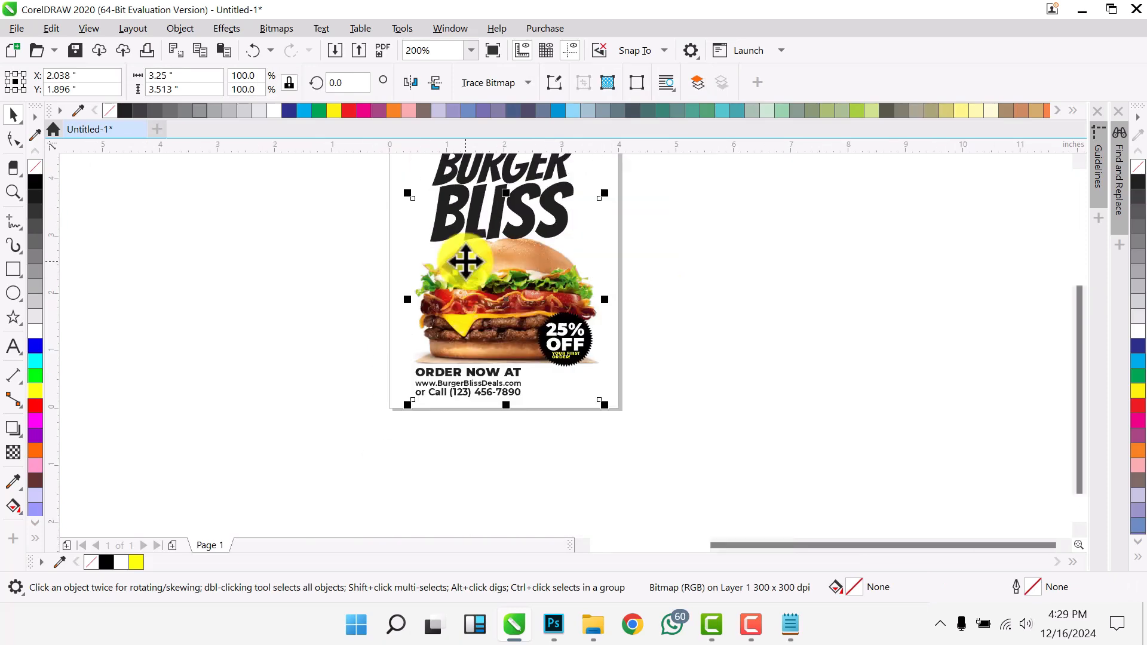
pyautogui.moveTo(302, 351); pyautogui.dragTo(393, 389)
pyautogui.click(530, 441)
# Lower the contact lines slightly and move the 25% OFF badge right and down to about X 3.22, Y 1.10 in.
pyautogui.scroll(2, 502, 402)
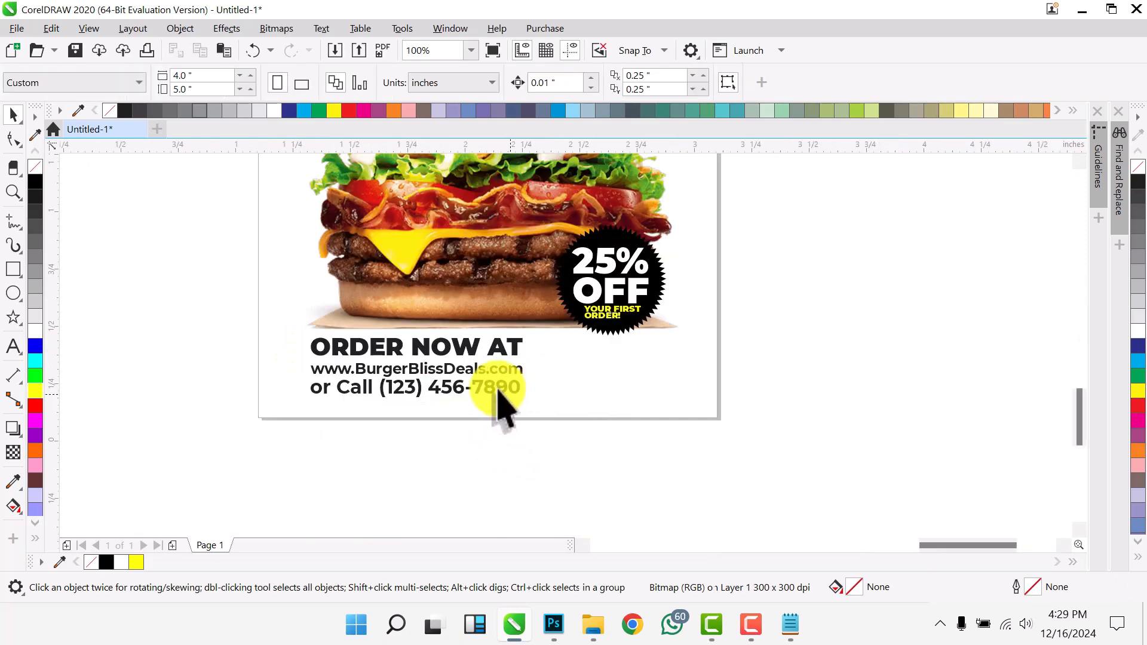
pyautogui.scroll(-1, 442, 358)
pyautogui.moveTo(481, 383); pyautogui.dragTo(180, 274)
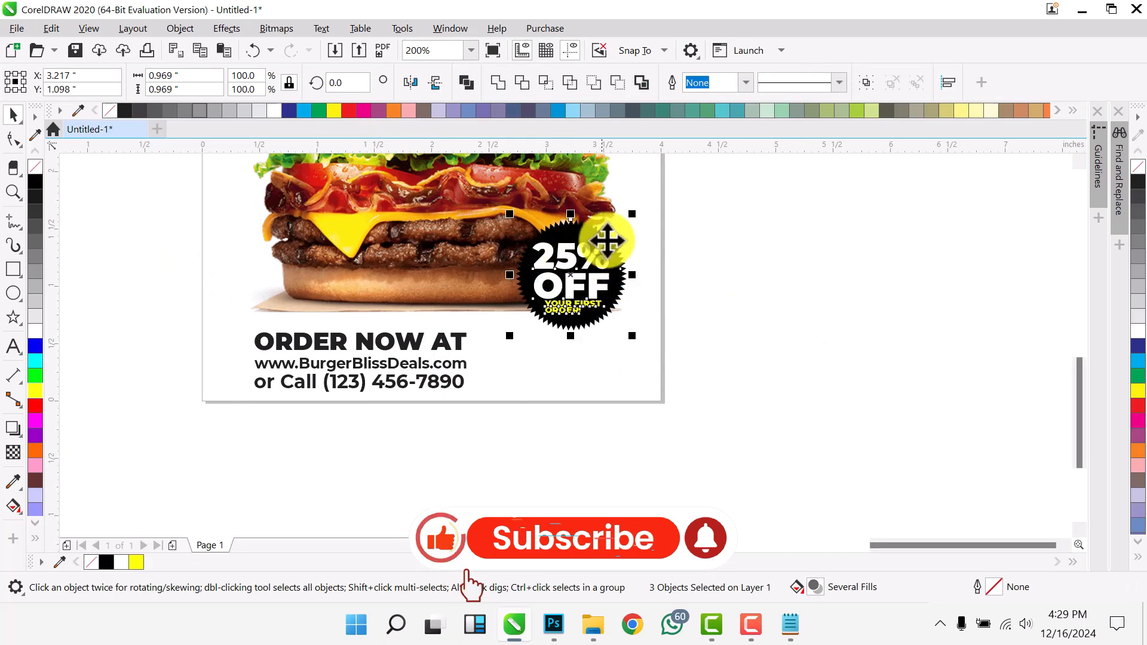
pyautogui.click(632, 234)
pyautogui.scroll(2, 546, 210)
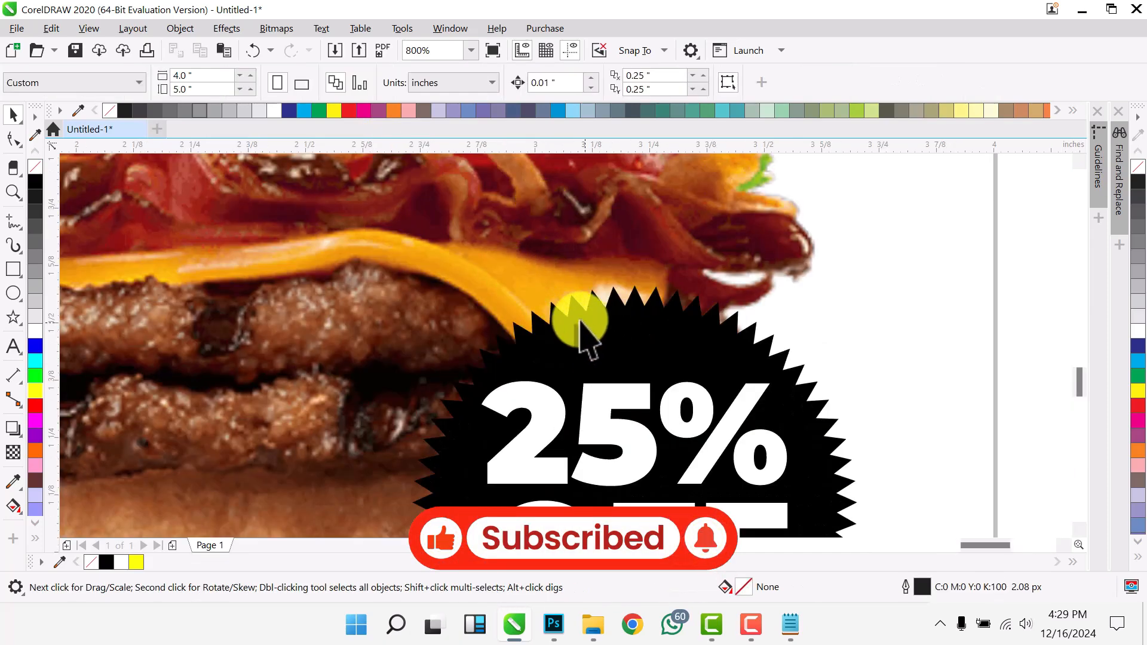
# Bring the burger image to the front, above the 25% OFF badge.
pyautogui.click(482, 305)
pyautogui.scroll(-1, 507, 260)
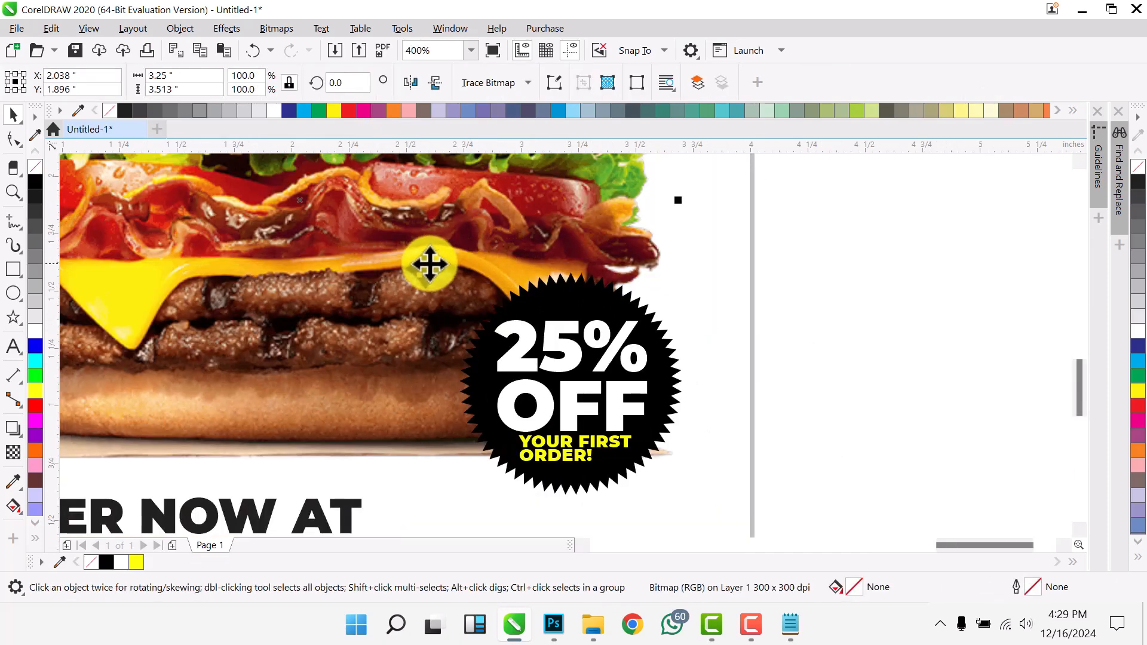
pyautogui.hotkey('shift', 'pageup')
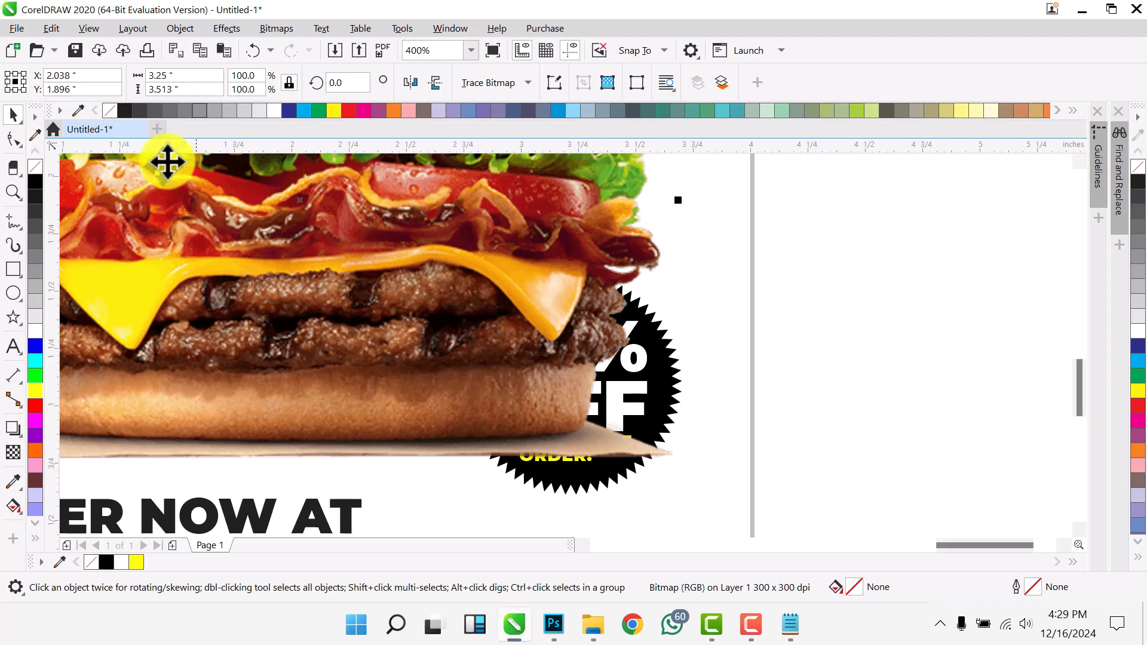
# Trace the melted cheese corner beside the badge with a closed B-Spline curve, about 0.79 × 0.43 in.
pyautogui.click(17, 227)
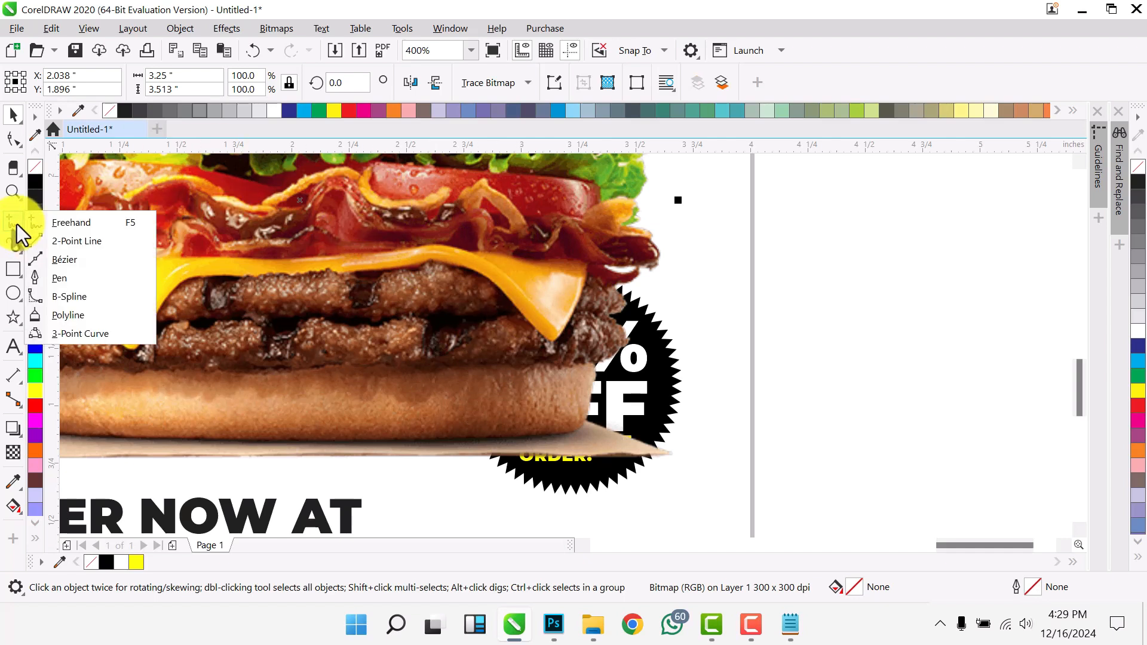
pyautogui.click(494, 289)
pyautogui.click(15, 270)
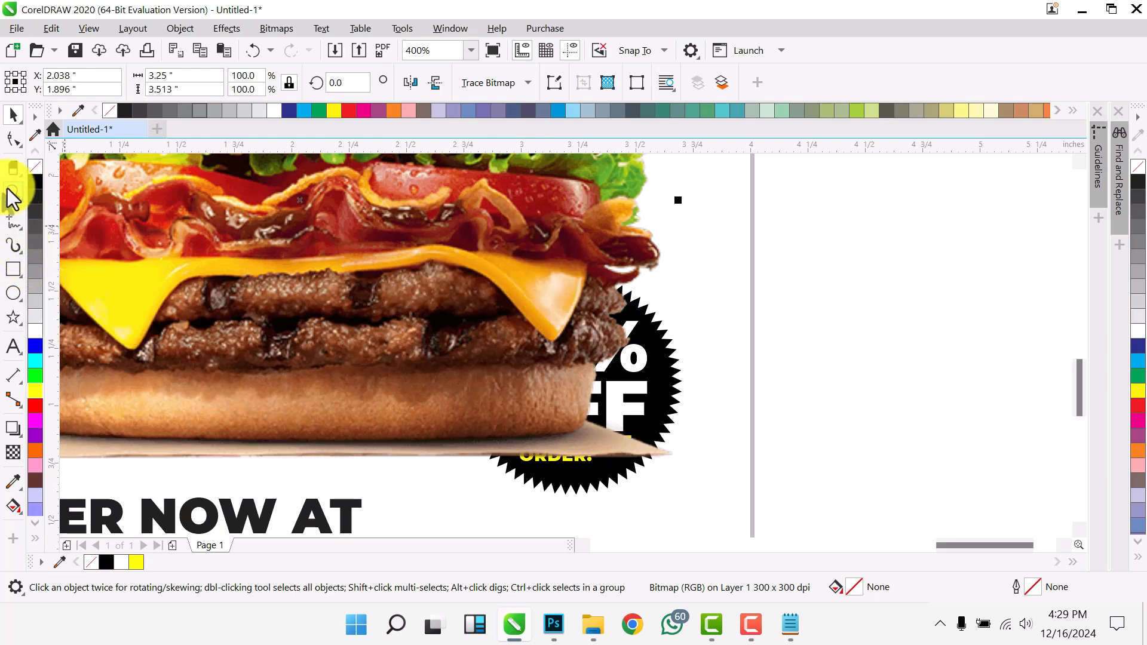
pyautogui.click(17, 226)
pyautogui.click(76, 297)
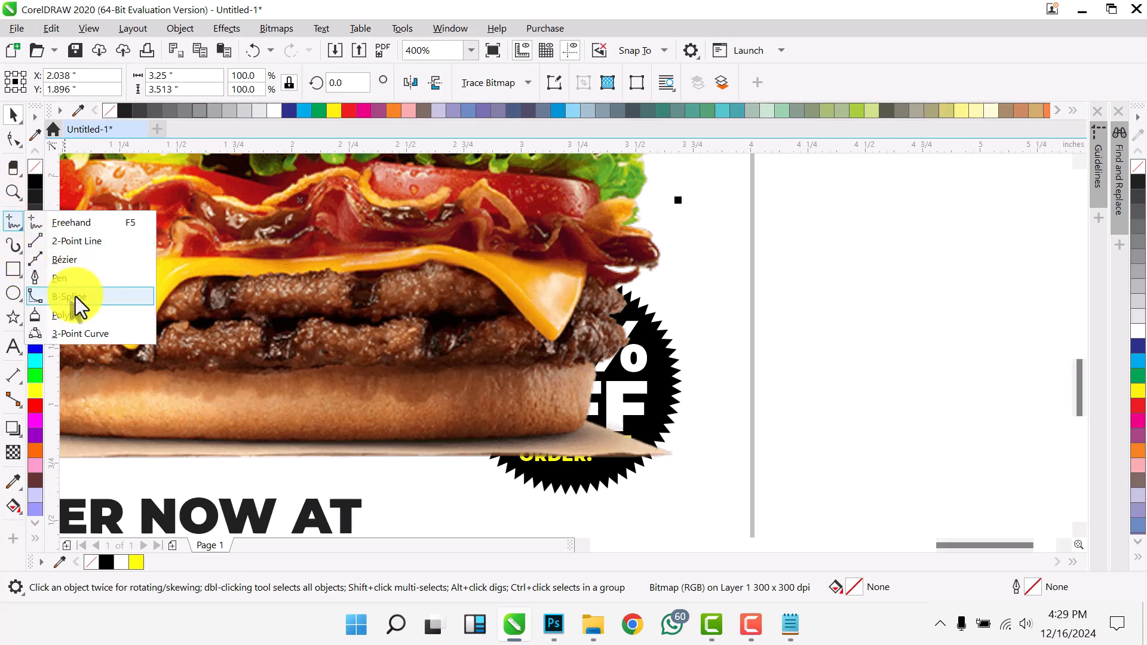
pyautogui.click(443, 258)
pyautogui.click(484, 274)
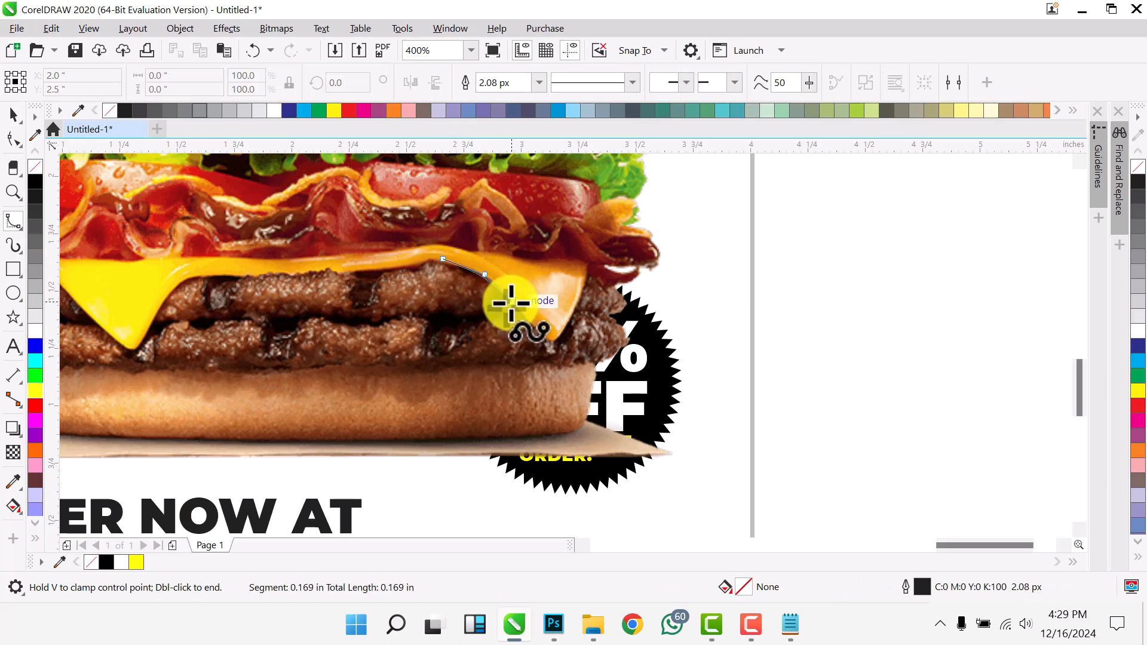
pyautogui.click(511, 302)
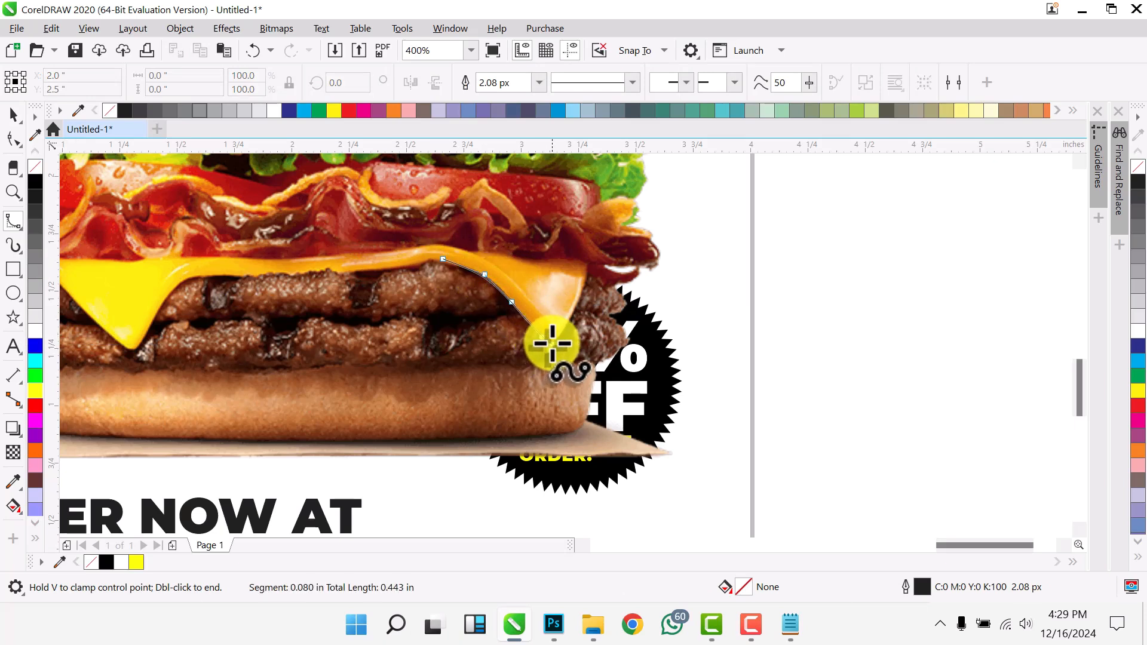
pyautogui.click(541, 337)
pyautogui.click(552, 341)
pyautogui.click(570, 321)
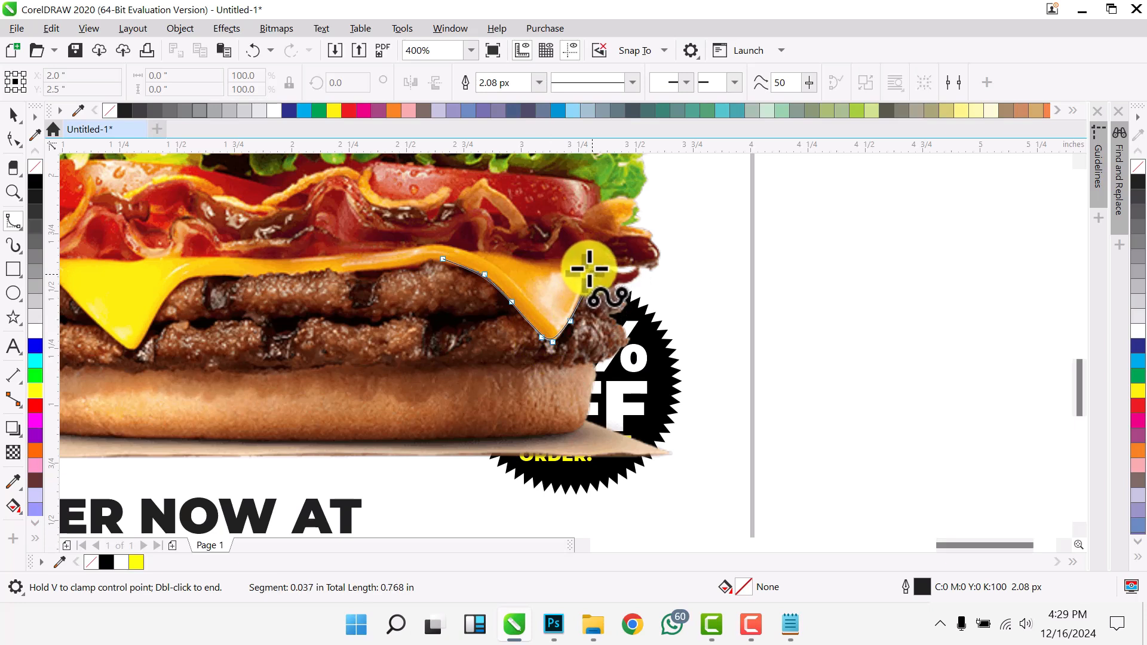
pyautogui.click(592, 274)
pyautogui.click(583, 260)
pyautogui.click(541, 251)
pyautogui.click(456, 236)
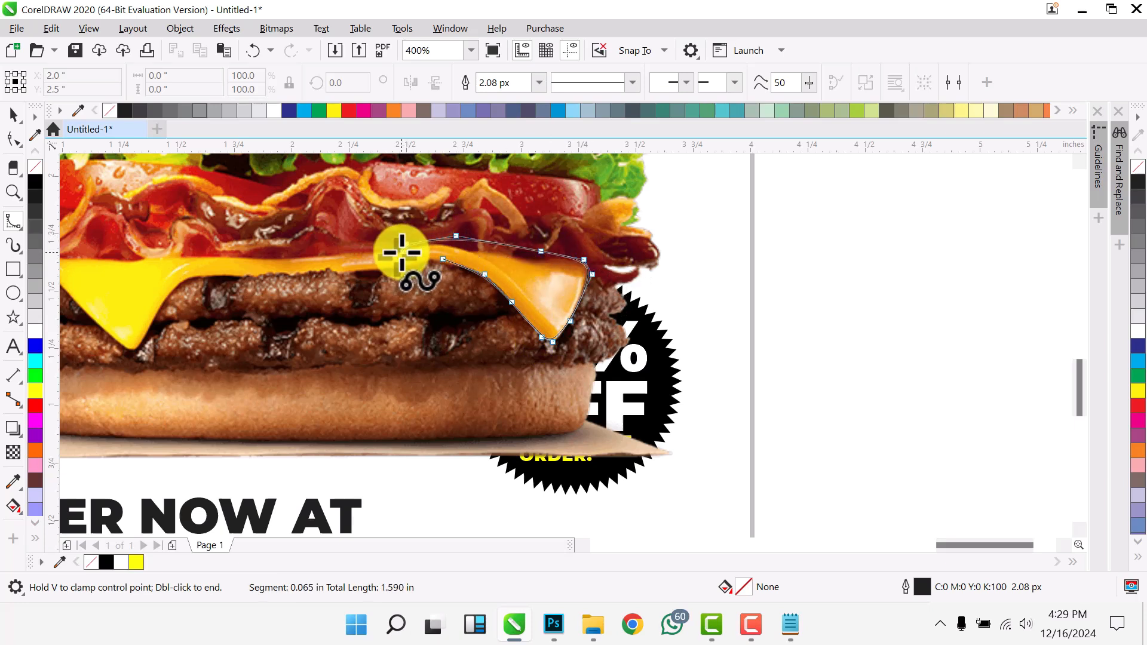
pyautogui.click(443, 259)
pyautogui.press('space')
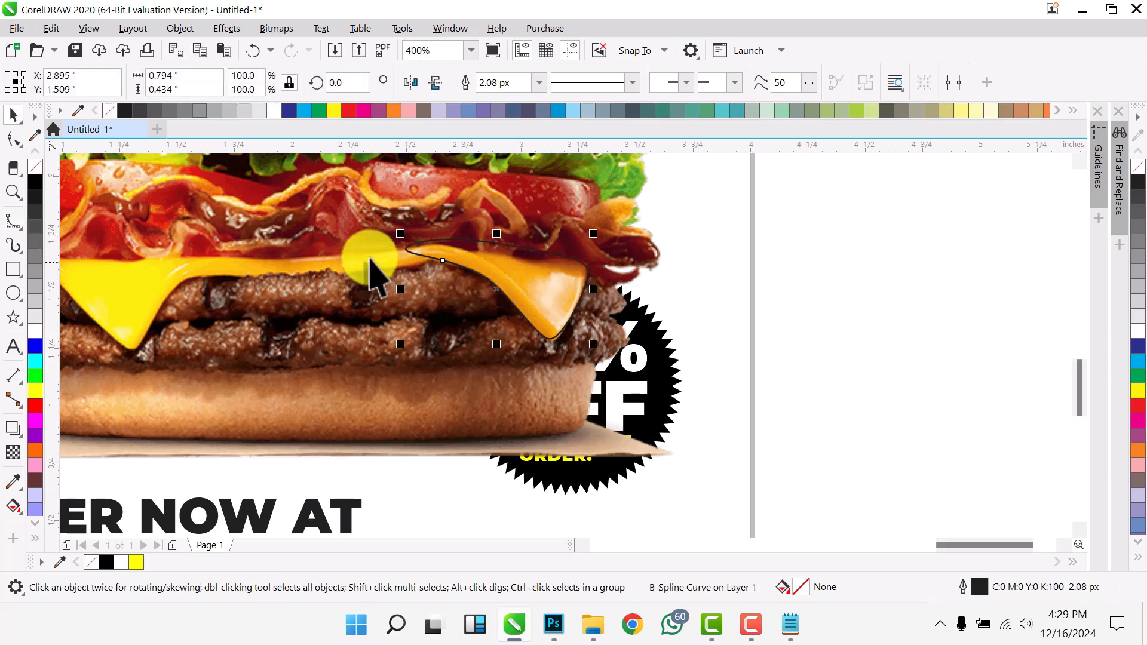
# Intersect the traced curve with the burger image to extract the cheese corner, cut that piece, and delete the tracing curve.
pyautogui.keyDown('shift'); pyautogui.click(532, 167); pyautogui.keyUp('shift')
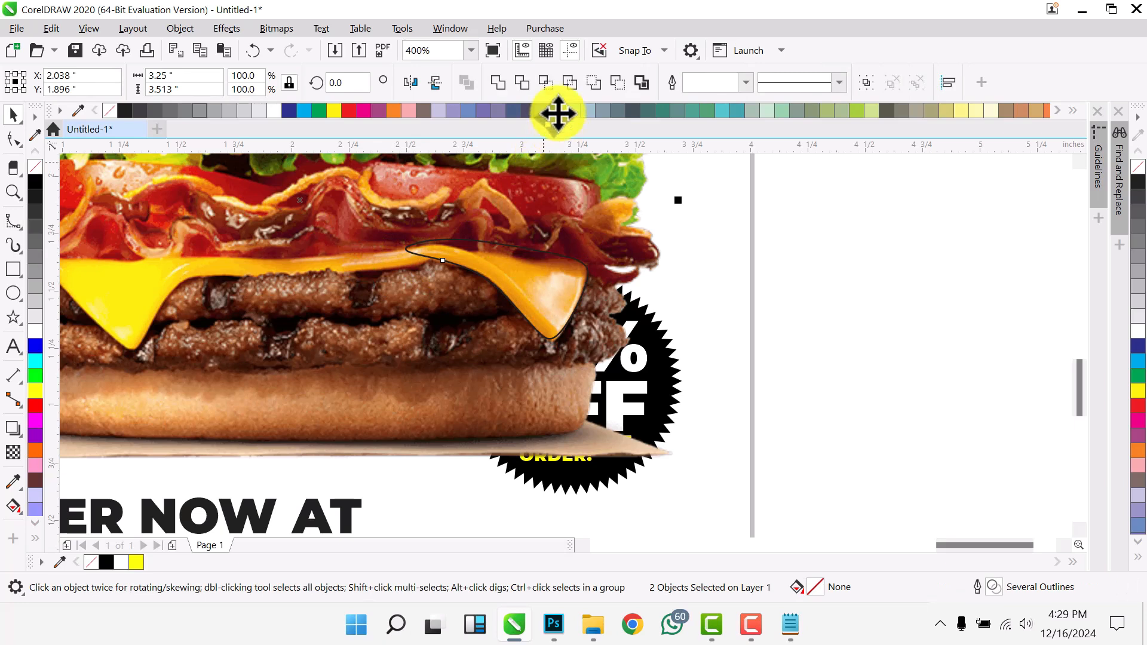
pyautogui.click(546, 88)
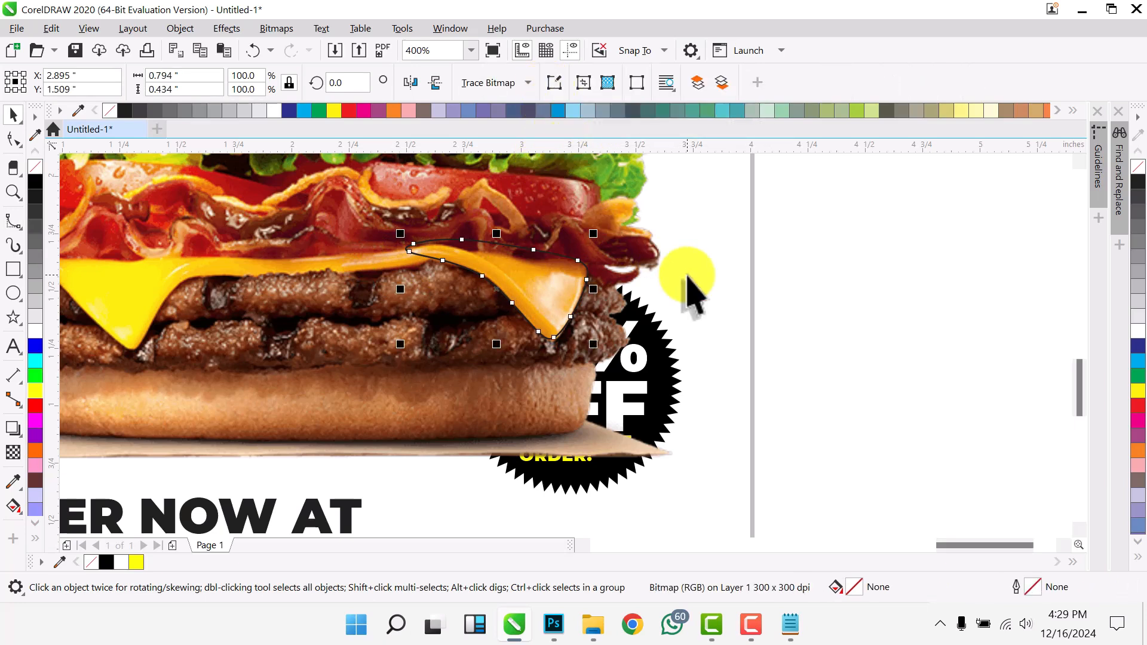
pyautogui.click(543, 283)
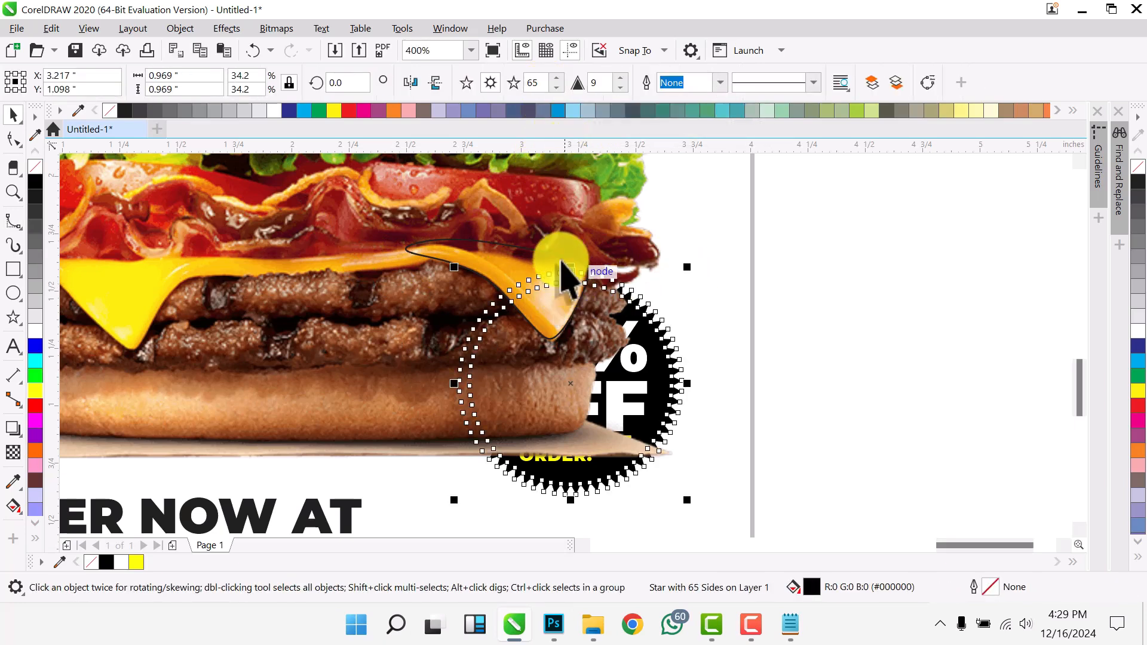
pyautogui.click(487, 246)
pyautogui.press('Delete')
# Send the burger image behind the 25% OFF badge and paste the cut cheese corner back over the badge.
pyautogui.click(504, 258)
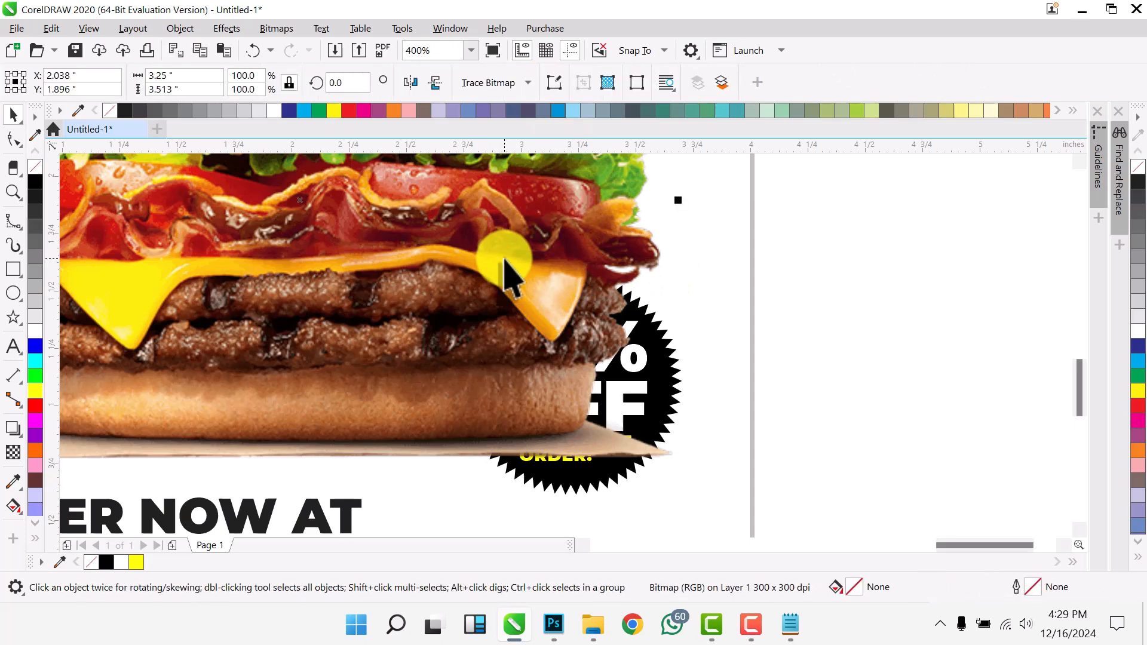
pyautogui.hotkey('shift', 'pagedown')
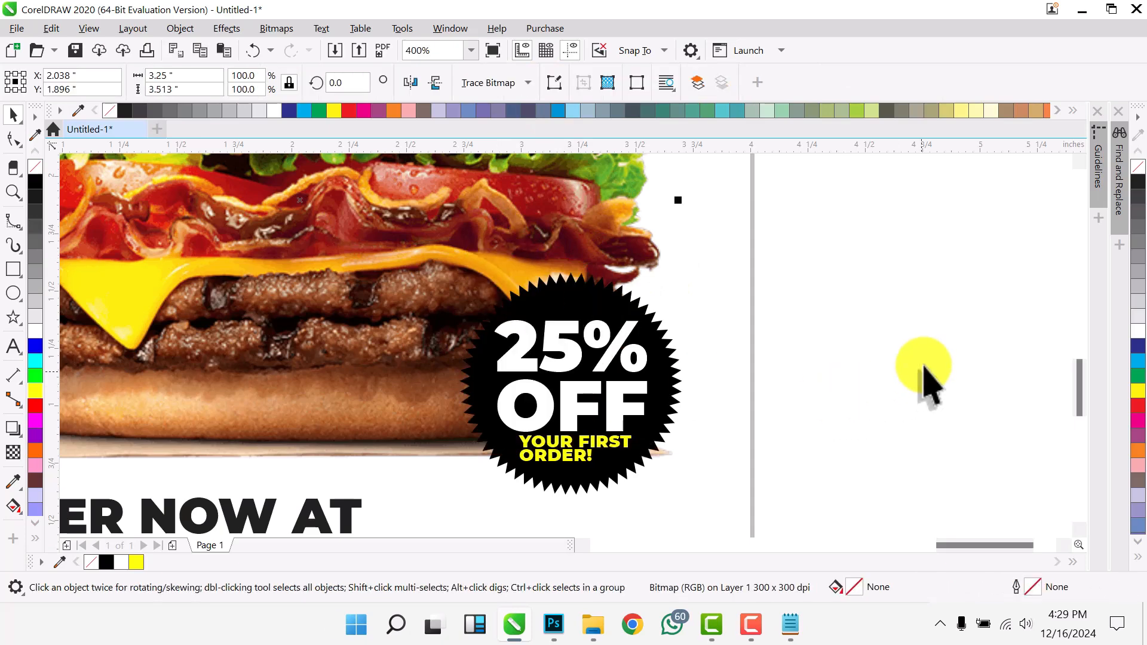
pyautogui.click(934, 348)
pyautogui.hotkey('ctrl', 'v')
# Nudge the 25% OFF and YOUR FIRST ORDER! text slightly down and right within the badge, below the cheese corner.
pyautogui.moveTo(845, 264); pyautogui.dragTo(431, 482)
pyautogui.press('Down')
pyautogui.press('Down')
pyautogui.press('Down')
pyautogui.press('Down')
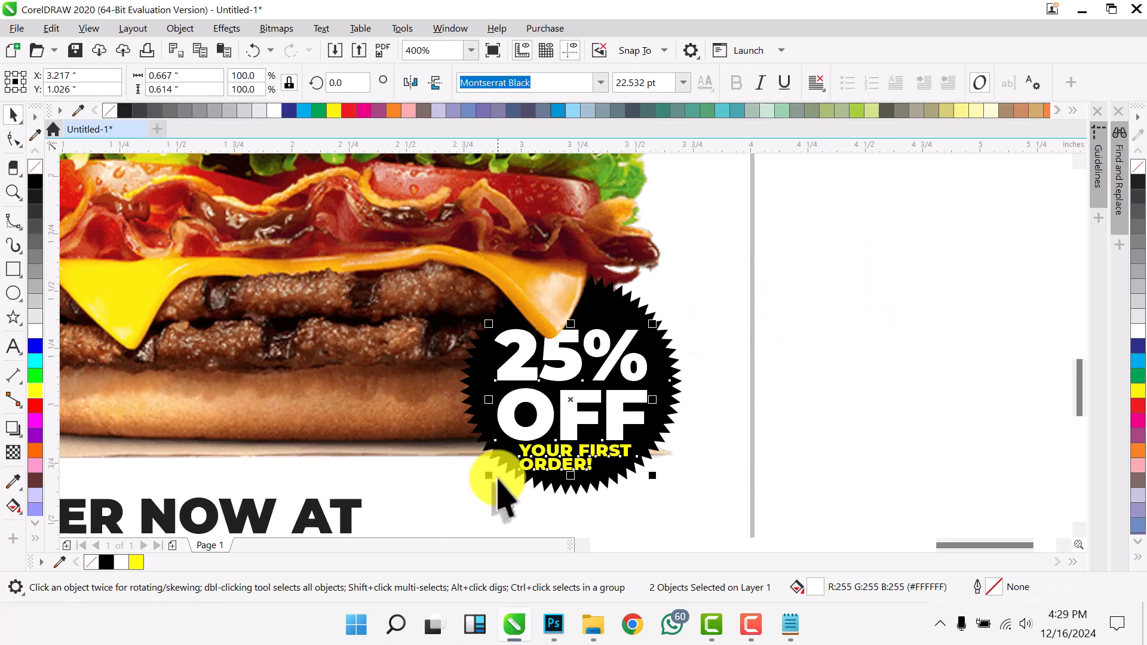
pyautogui.press('Up')
pyautogui.press('Up')
pyautogui.press('Right')
pyautogui.press('Right')
pyautogui.click(715, 454)
pyautogui.scroll(-2, 715, 453)
pyautogui.scroll(1, 637, 320)
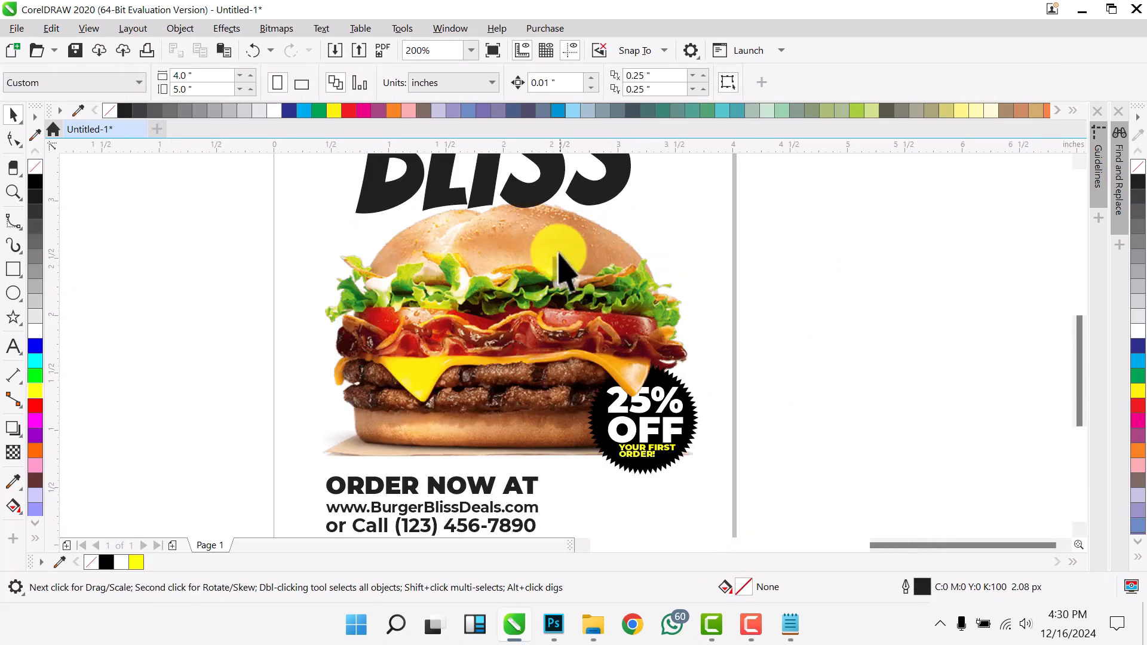
# Enlarge the BURGER BLISS title to about 2.64 × 1.85 in and place it just above the burger at Y 3.71 in.
pyautogui.scroll(2, 520, 194)
pyautogui.click(526, 209)
pyautogui.scroll(-1, 553, 280)
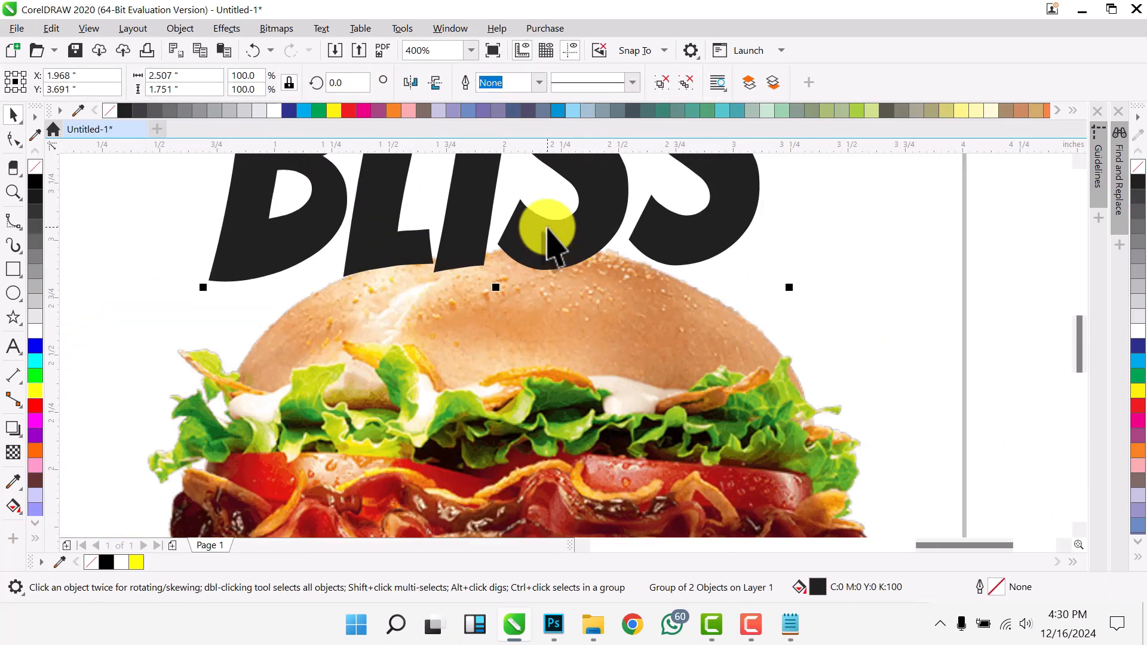
pyautogui.scroll(-1, 546, 233)
pyautogui.scroll(1, 448, 192)
pyautogui.scroll(-2, 602, 302)
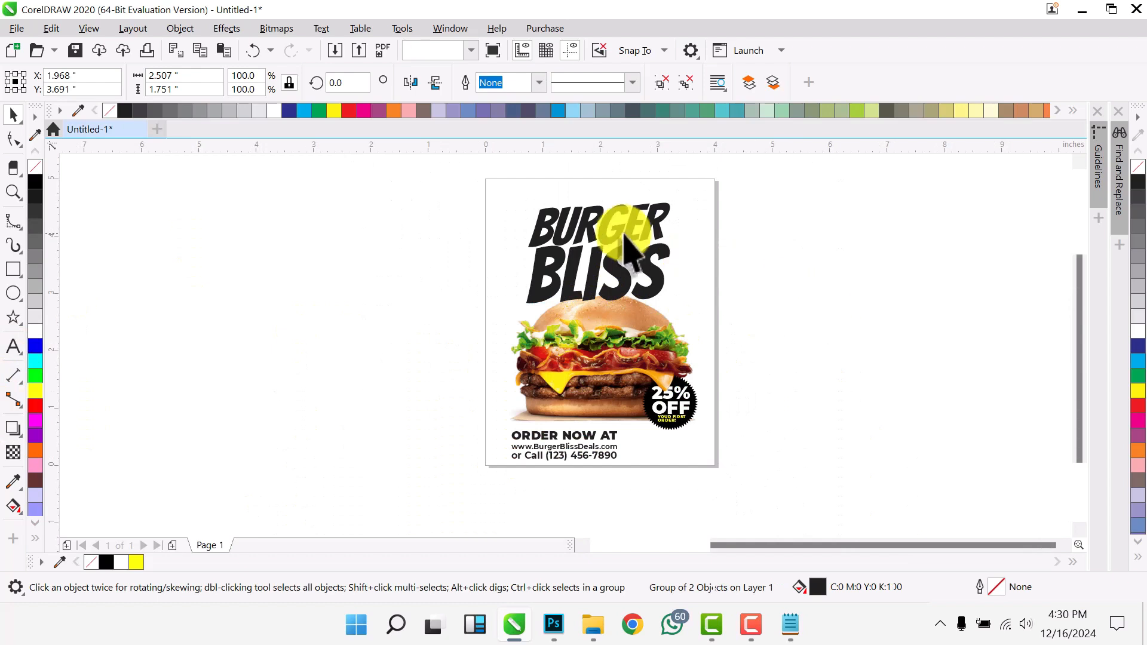
pyautogui.scroll(1, 627, 225)
pyautogui.moveTo(755, 185); pyautogui.dragTo(763, 177)
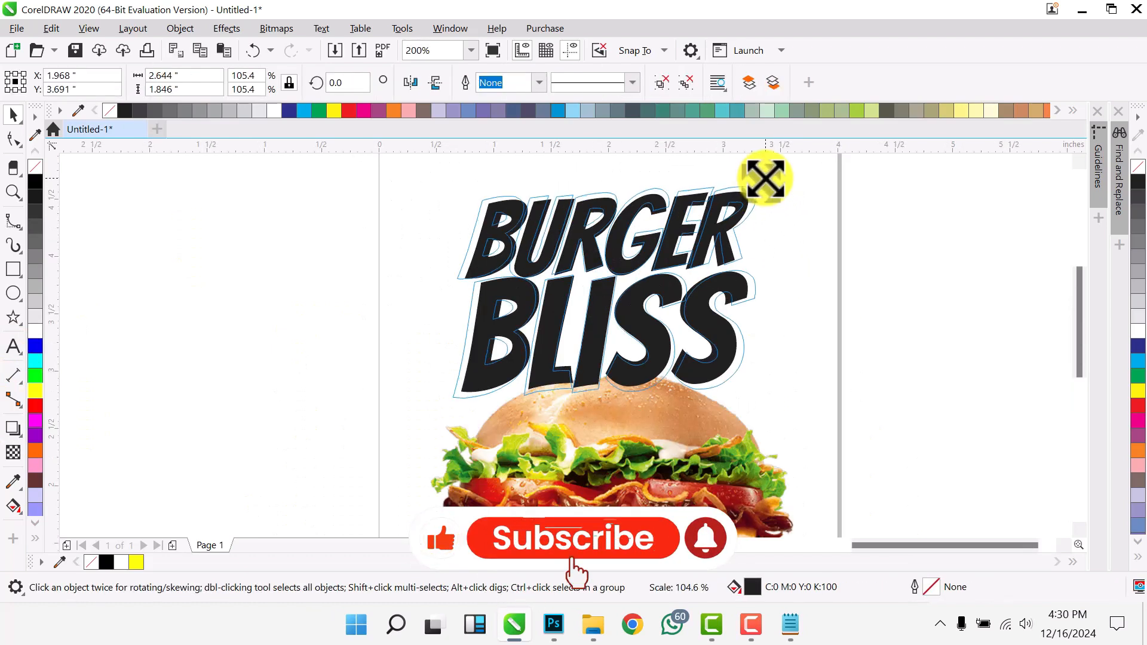
pyautogui.moveTo(670, 245); pyautogui.dragTo(670, 242)
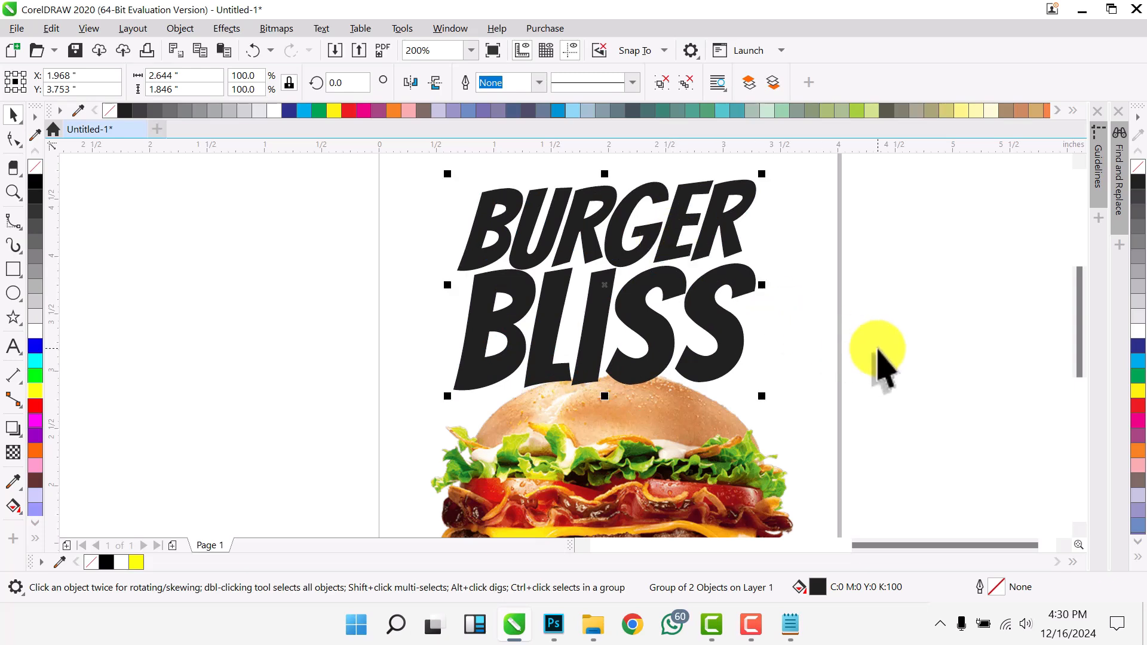
pyautogui.press('Down')
pyautogui.press('Down')
pyautogui.press('Down')
pyautogui.press('Down')
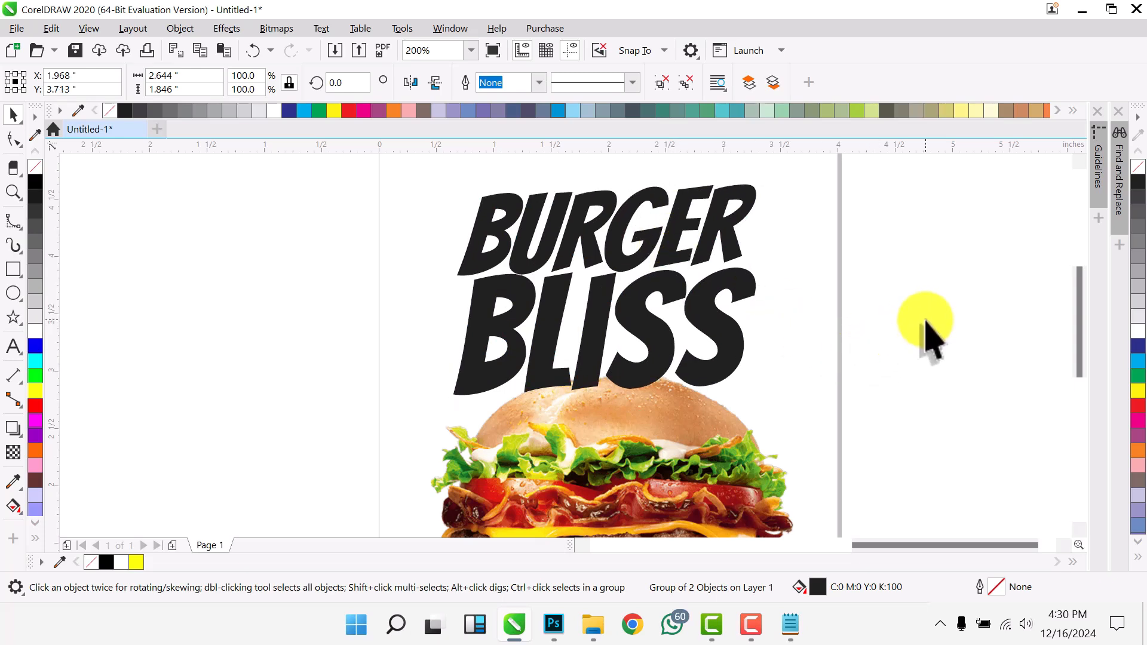
pyautogui.click(602, 358)
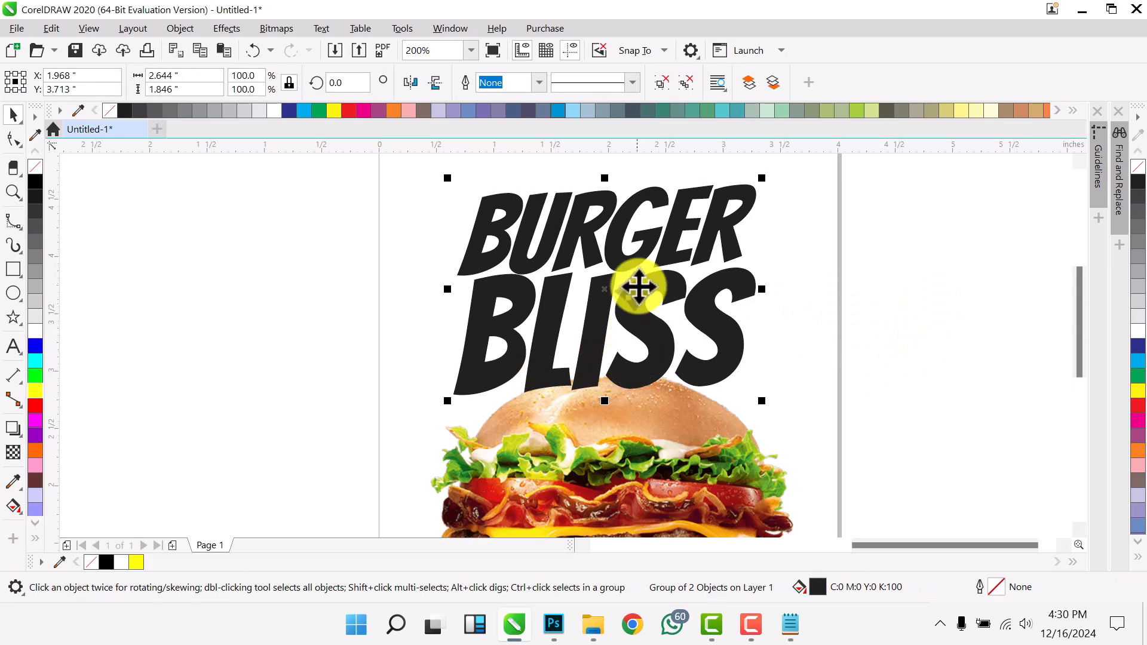
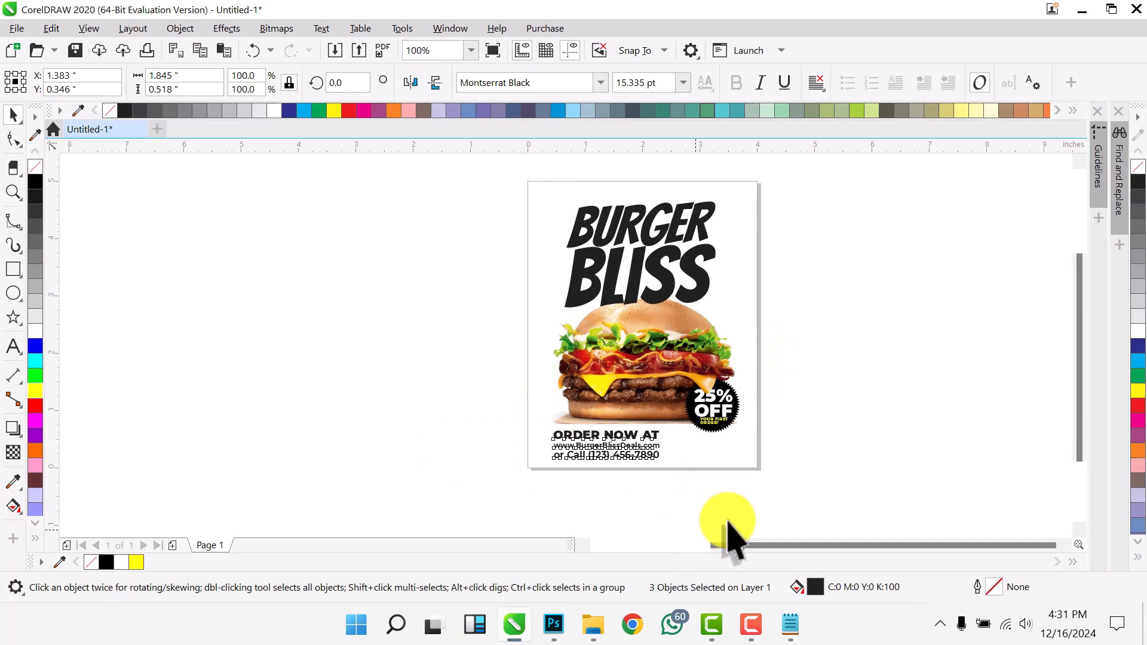
# Add a page-sized 4 × 5 in rectangle around the flyer.
pyautogui.click(743, 256)
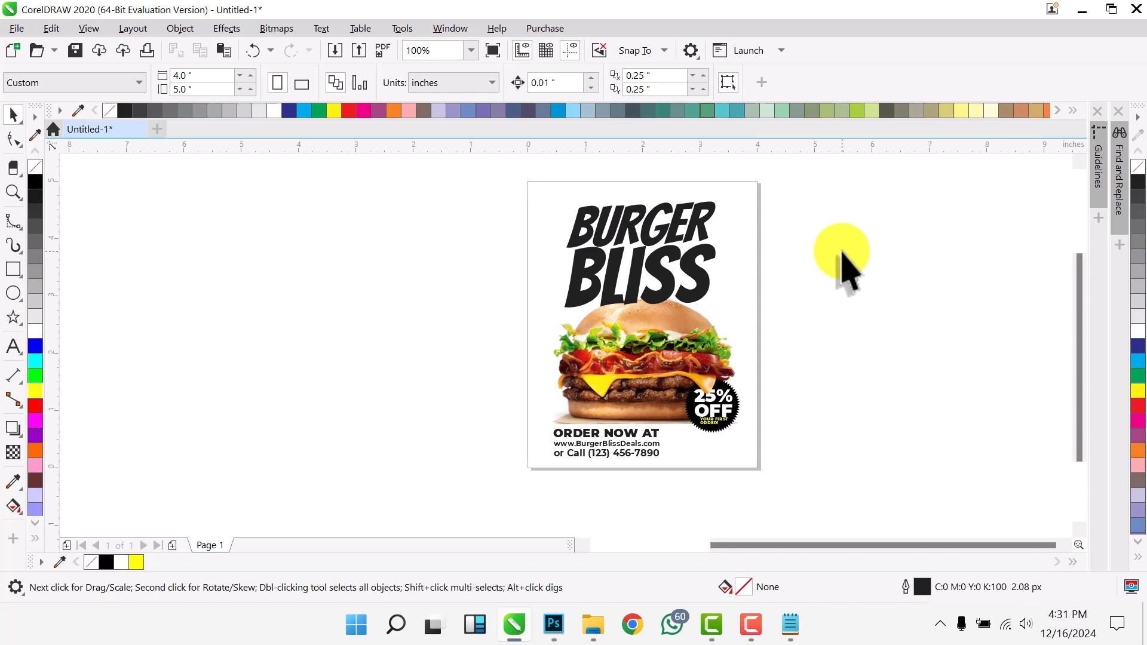
pyautogui.doubleClick(15, 267)
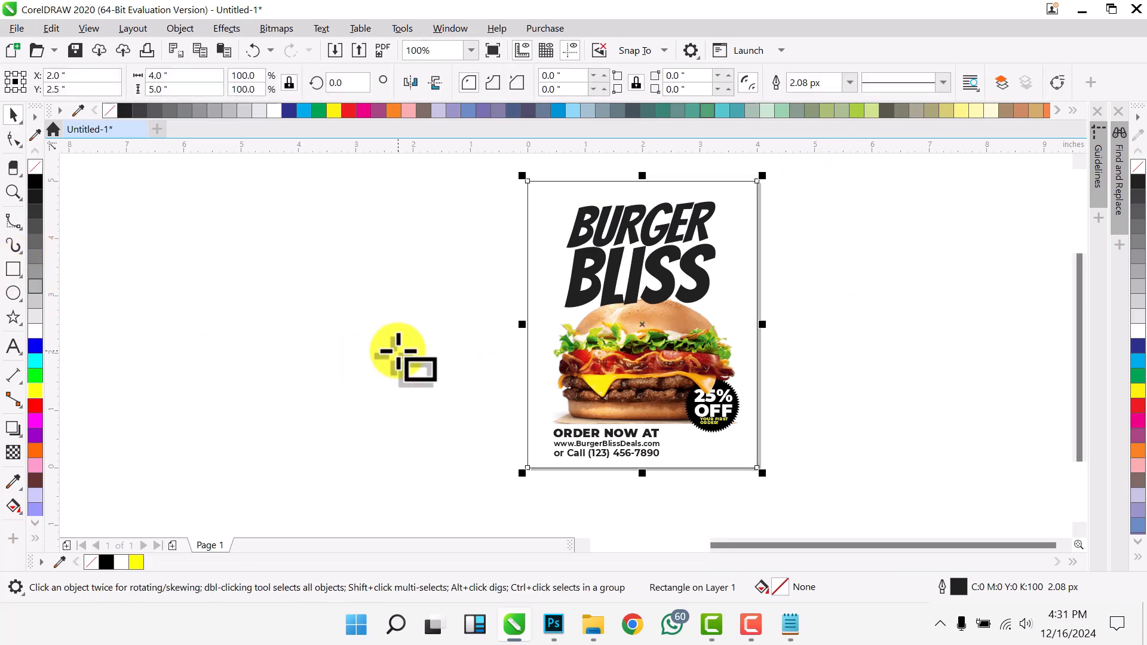
pyautogui.click(381, 323)
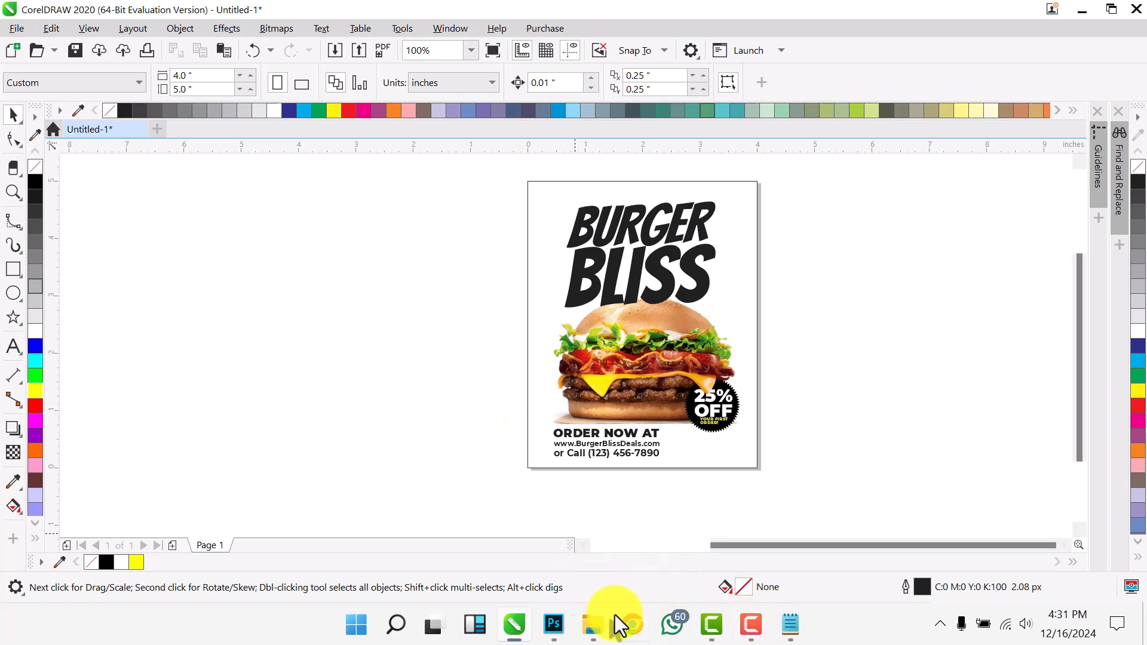
# Import the red-textured-wall background image from the Burger folder in File Explorer and place it beside the flyer.
pyautogui.click(599, 632)
pyautogui.click(765, 550)
pyautogui.click(318, 381)
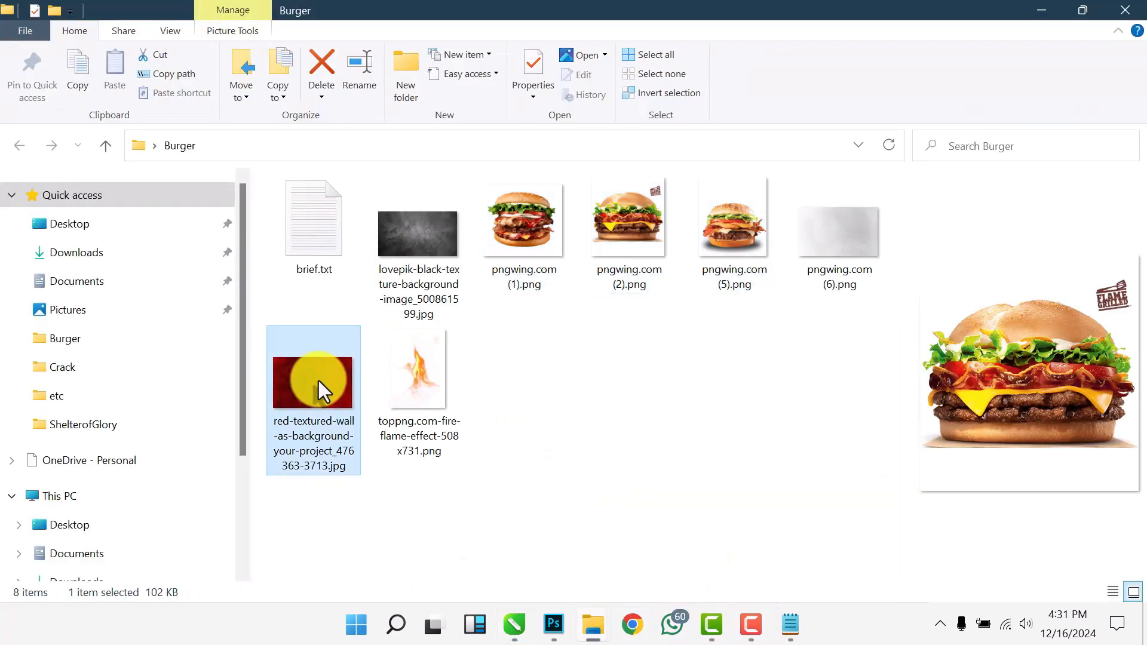
pyautogui.moveTo(324, 395); pyautogui.dragTo(361, 340)
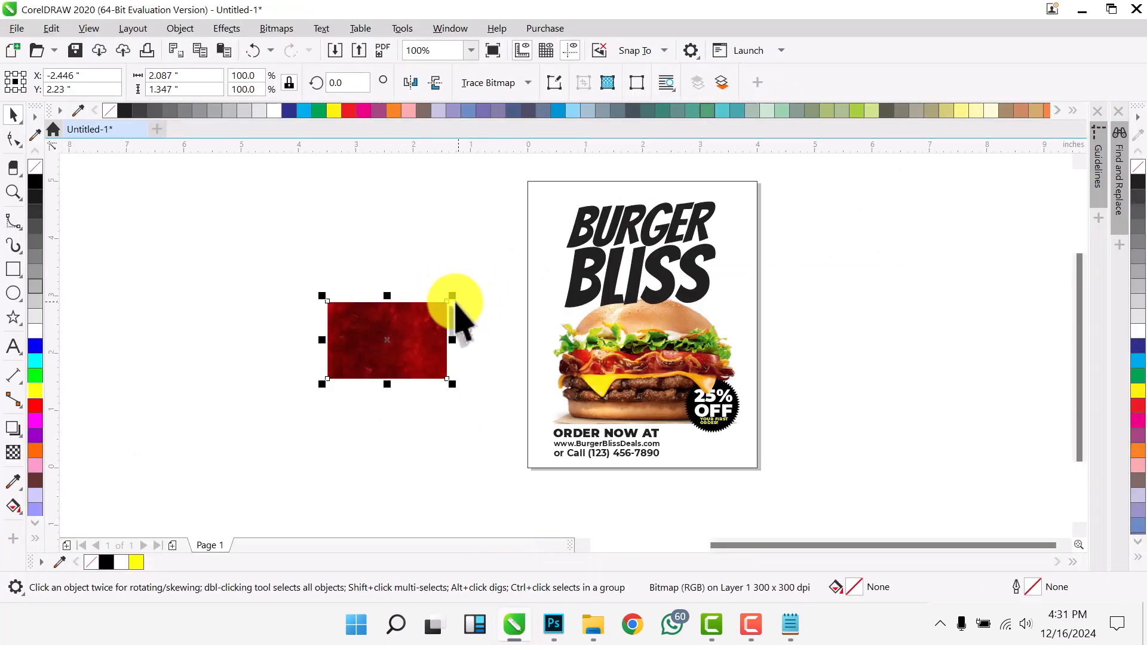
# Enlarge the red texture image to about 8.25 × 5.32 in and rotate it by 90 degrees.
pyautogui.moveTo(452, 297); pyautogui.dragTo(623, 190)
pyautogui.click(366, 304)
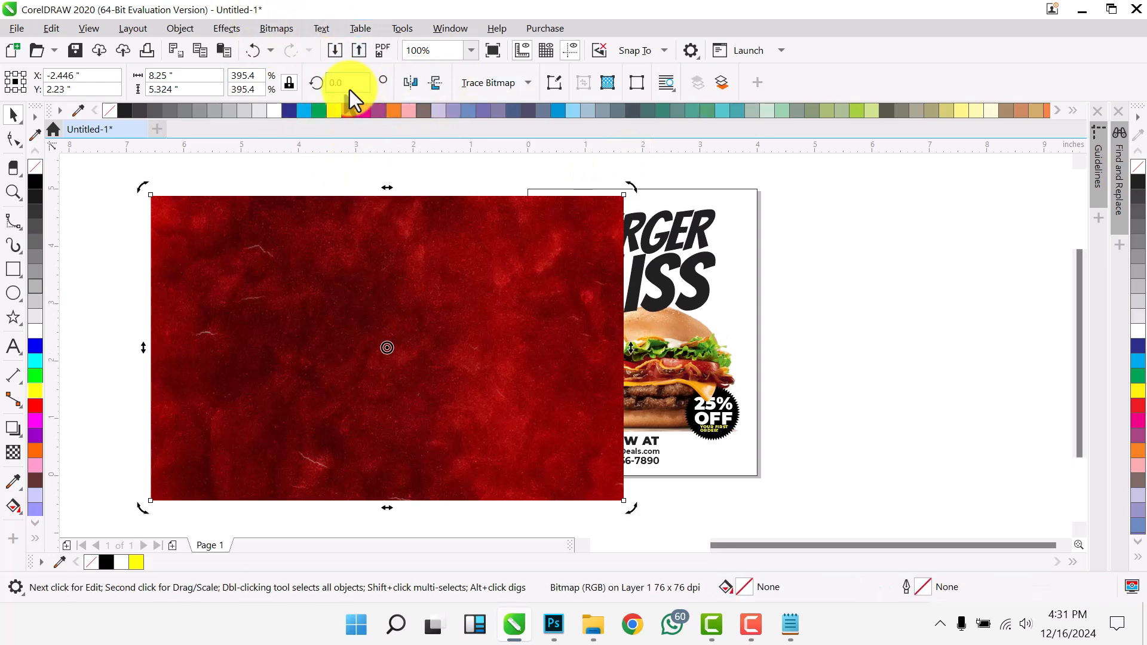
pyautogui.write('90')
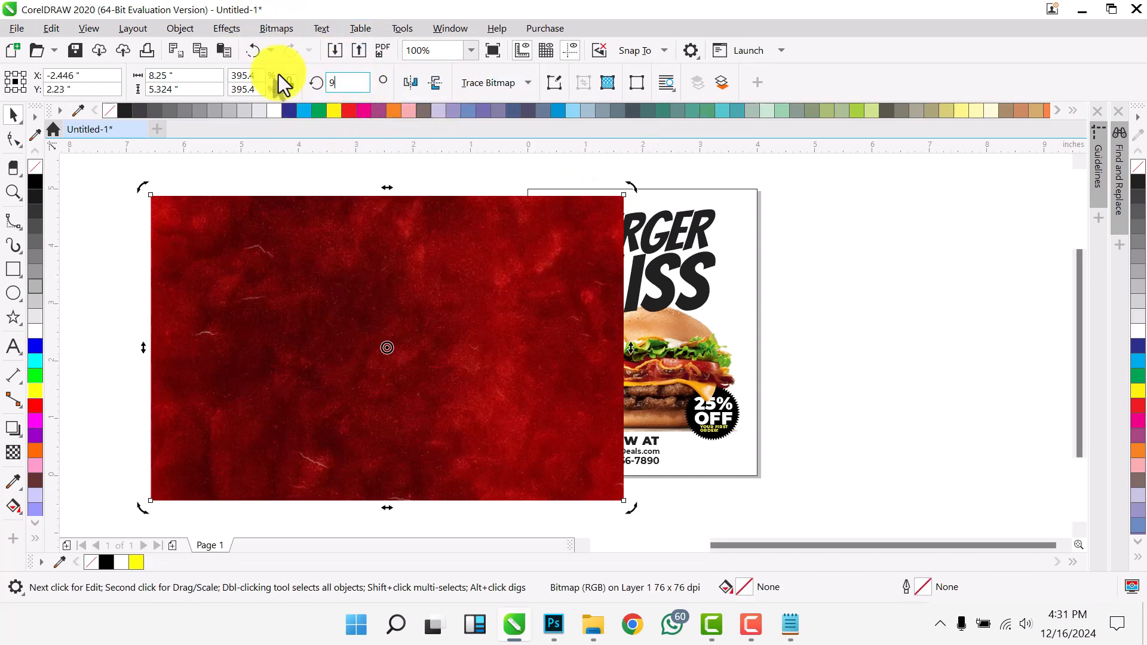
pyautogui.press('Return')
pyautogui.click(427, 284)
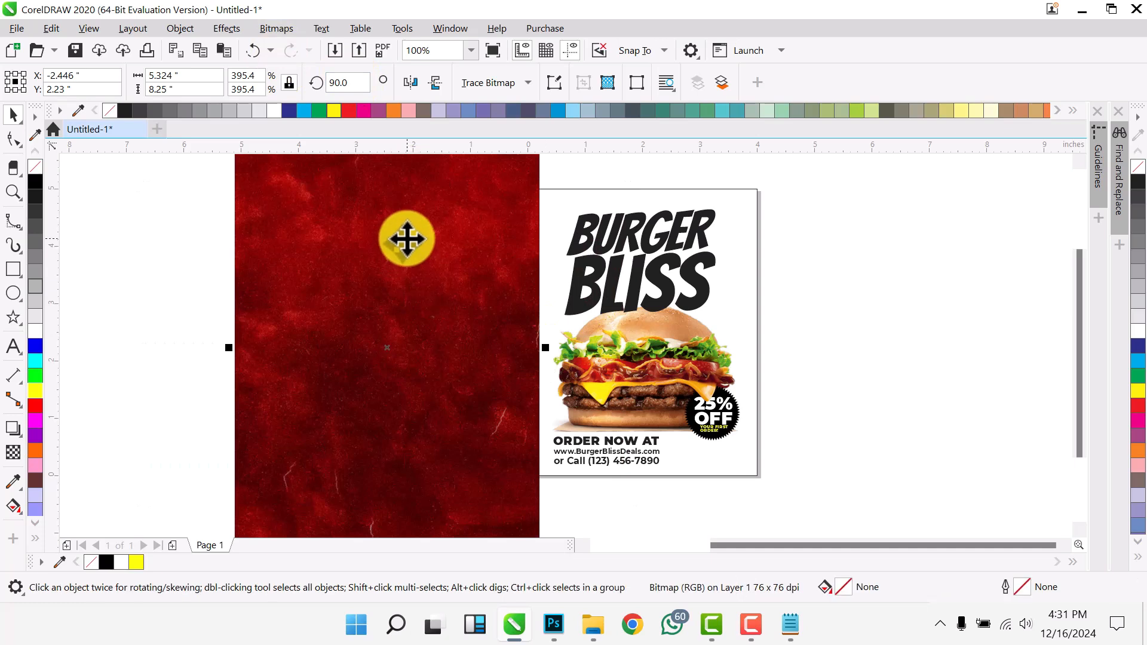
# PowerClip the red texture image inside the page-sized rectangle.
pyautogui.click(686, 346)
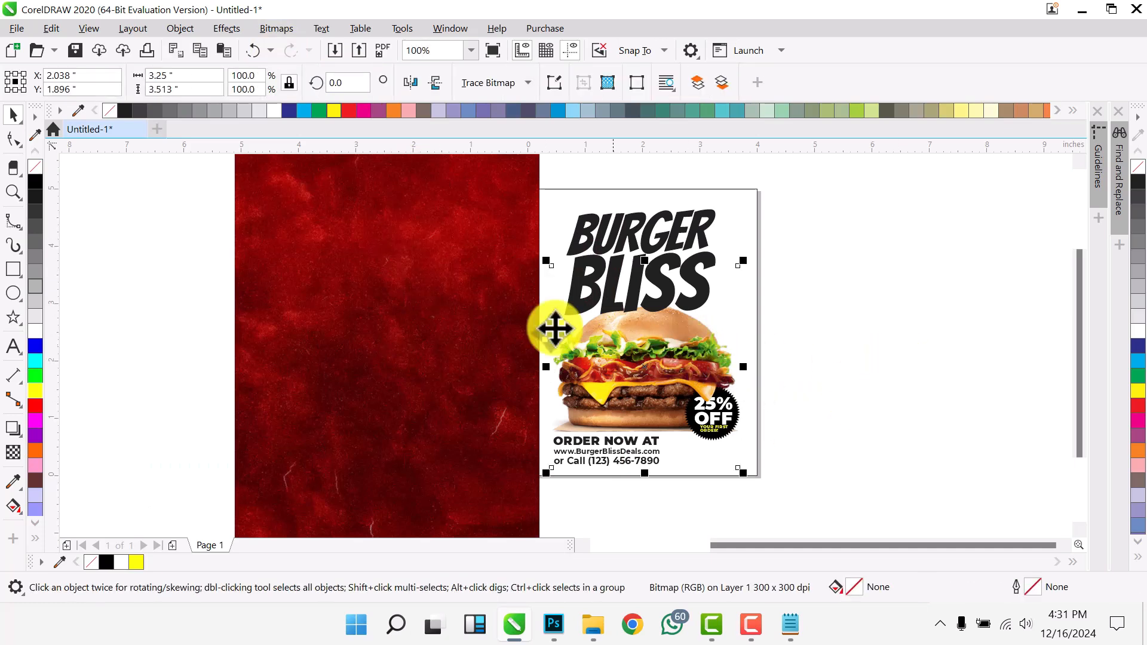
pyautogui.click(389, 307)
pyautogui.rightClick(391, 299)
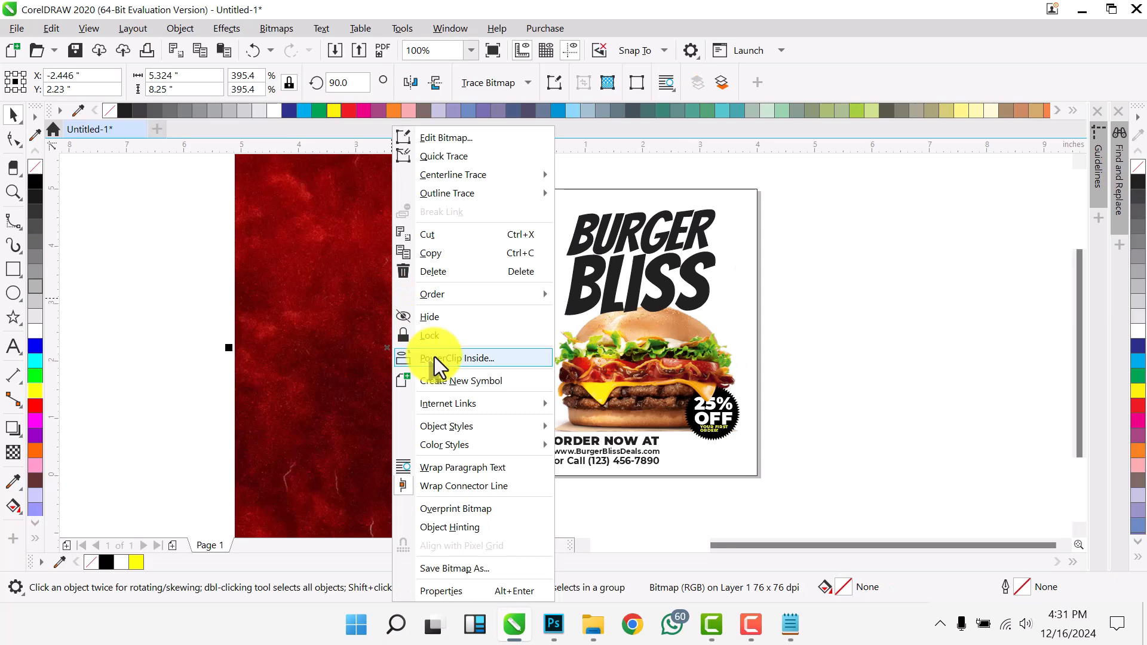
pyautogui.click(454, 357)
pyautogui.click(734, 194)
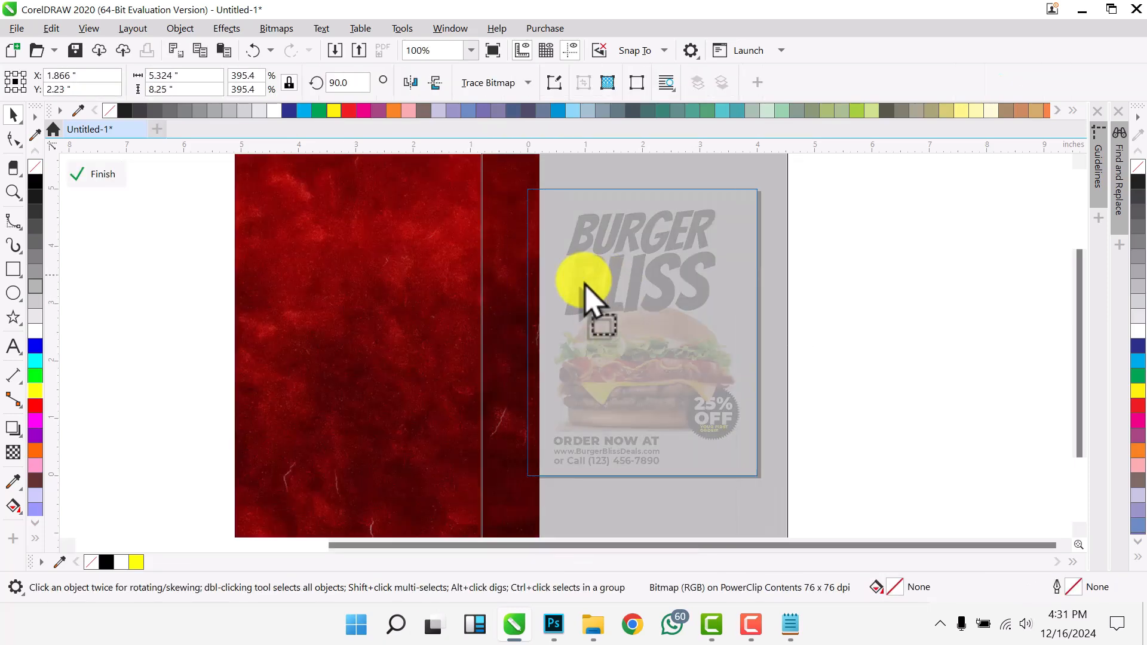
# Centre the red texture image over the flyer inside the PowerClip and scale it down to about 4.78 × 7.41 in.
pyautogui.moveTo(585, 283)
pyautogui.mouseDown()
pyautogui.moveTo(574, 278)
pyautogui.moveTo(587, 282)
pyautogui.mouseUp()
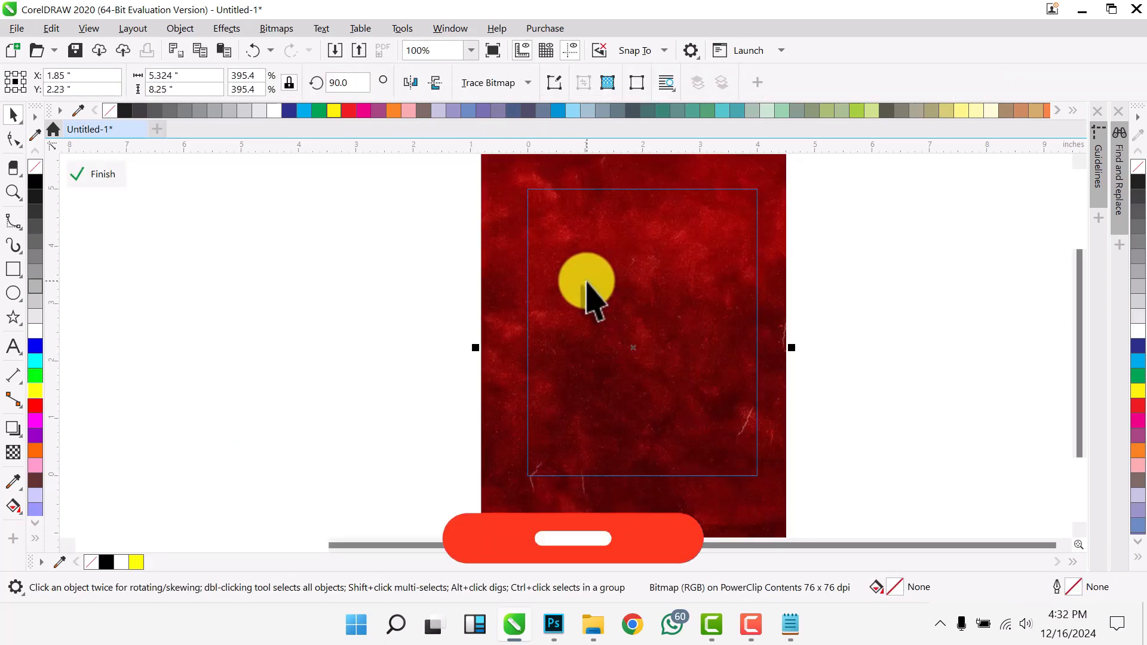
pyautogui.scroll(-2, 758, 286)
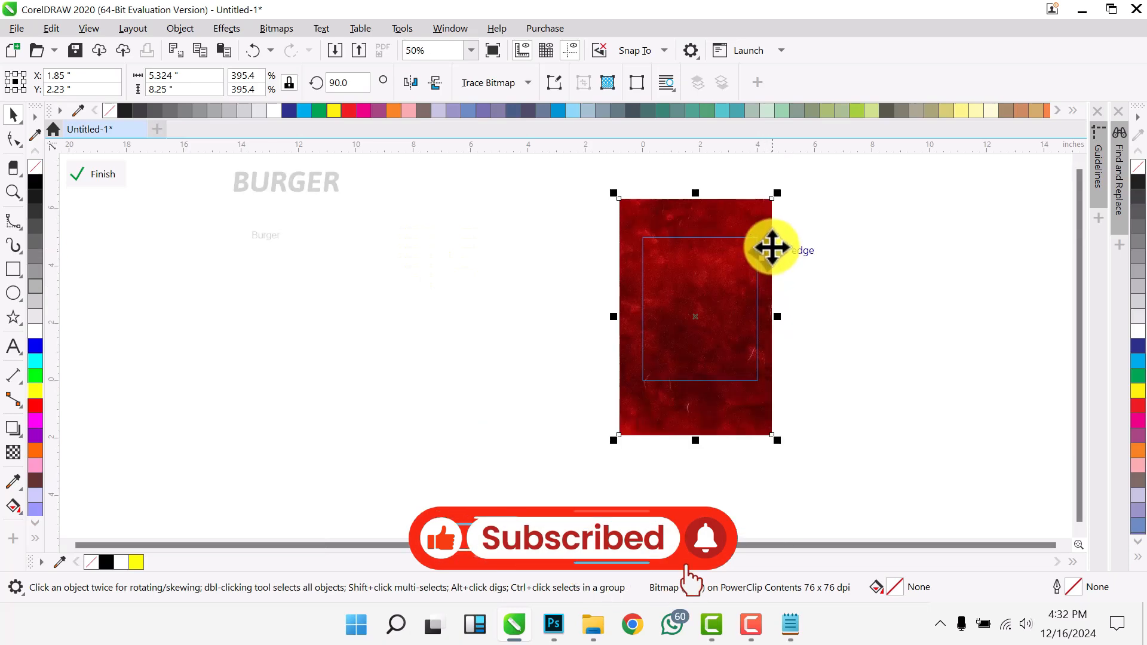
pyautogui.moveTo(780, 193); pyautogui.dragTo(751, 217)
pyautogui.scroll(2, 751, 221)
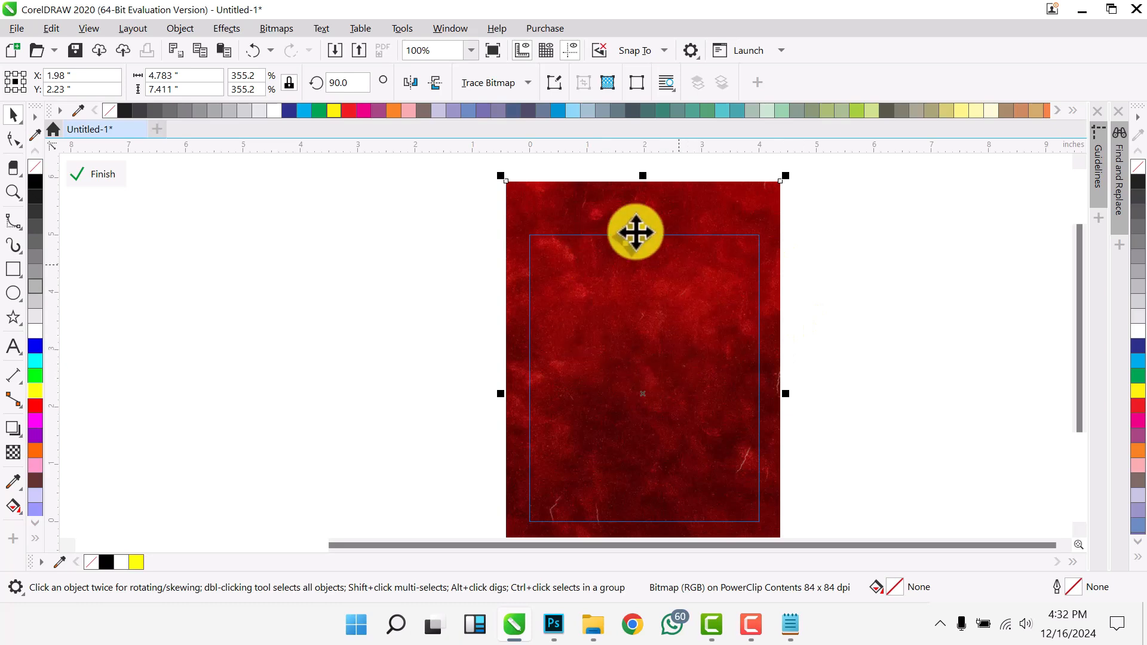
pyautogui.click(289, 282)
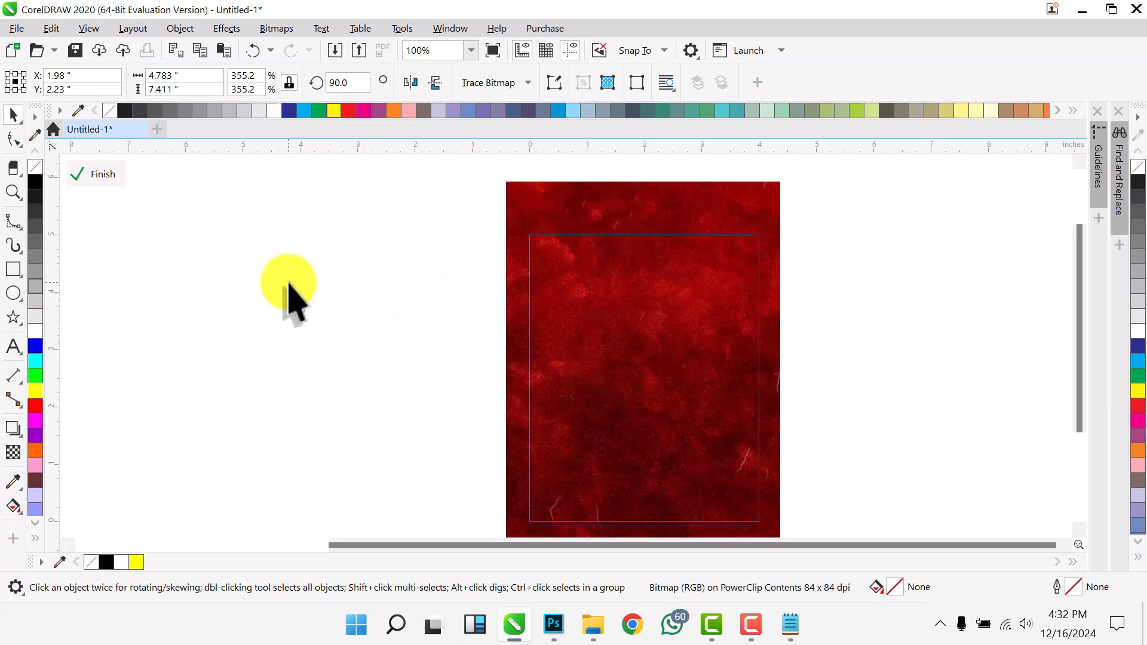
# Apply a Gaussian Blur with a radius above 6.4 pixels to the red texture image and finish editing the PowerClip.
pyautogui.click(548, 230)
pyautogui.click(224, 34)
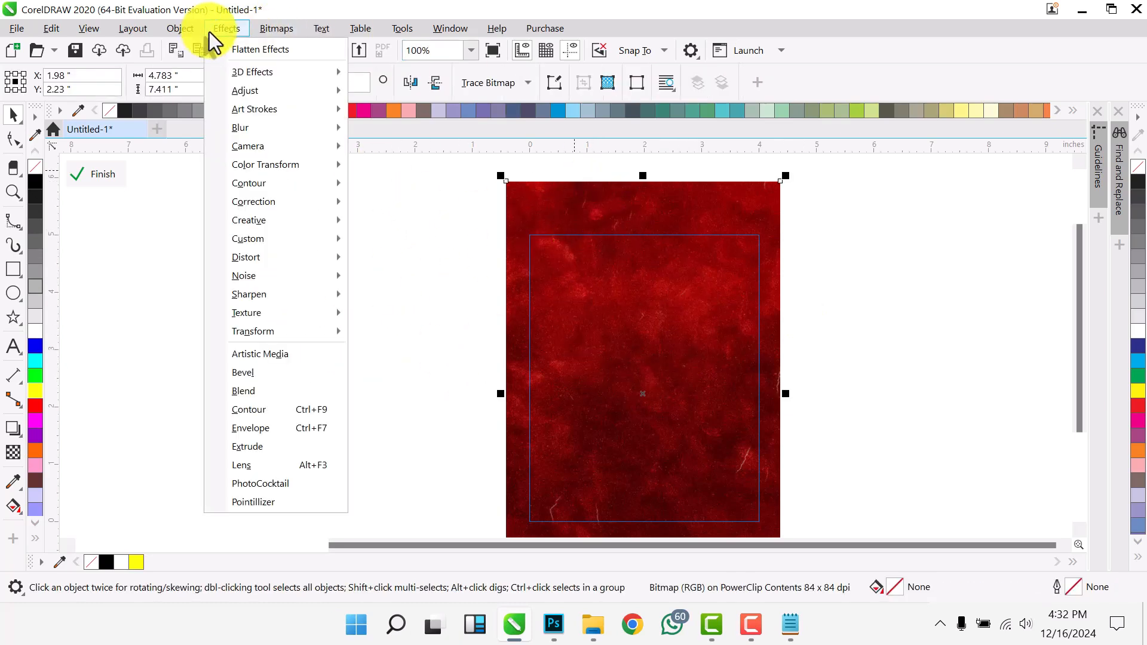
pyautogui.moveTo(259, 127)
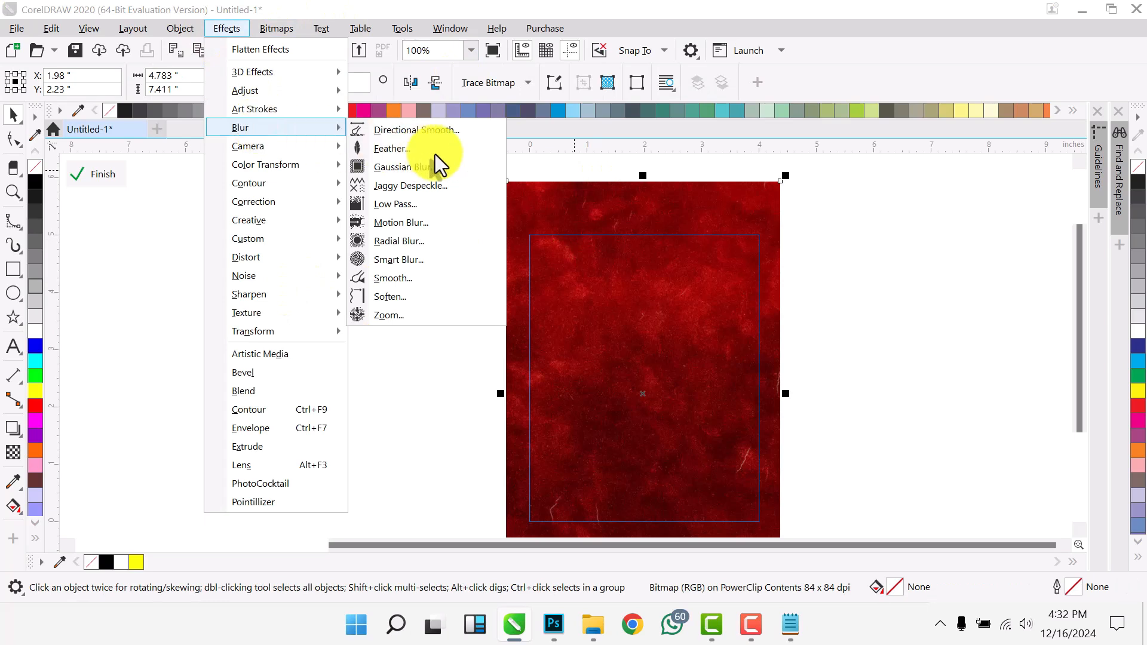
pyautogui.click(442, 170)
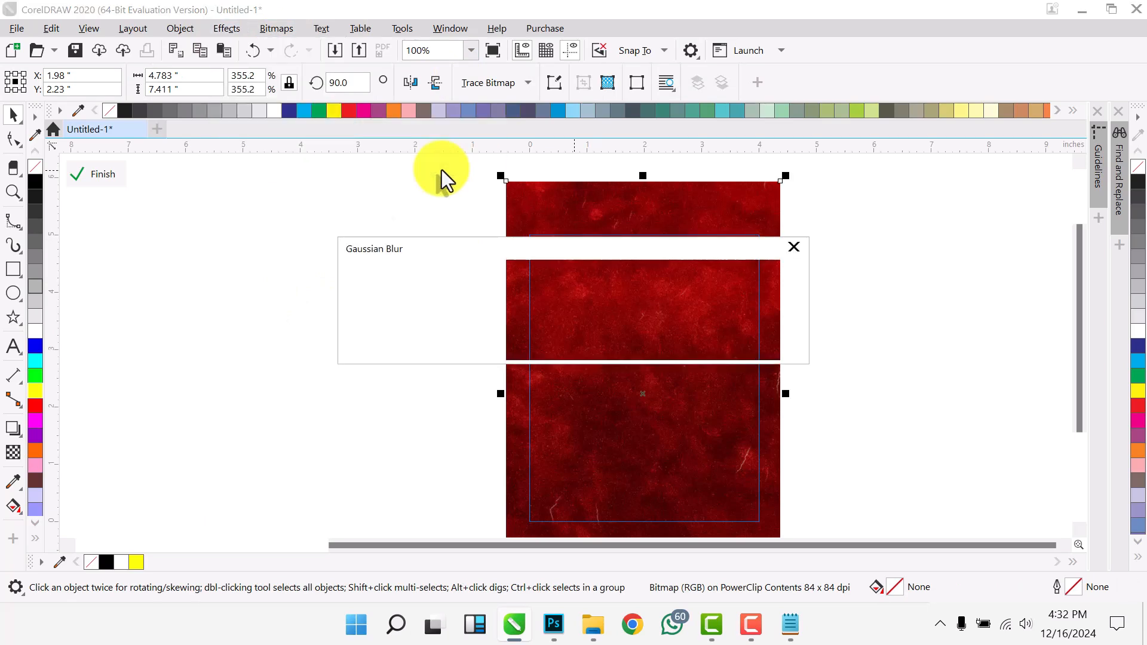
pyautogui.moveTo(579, 260); pyautogui.dragTo(277, 252)
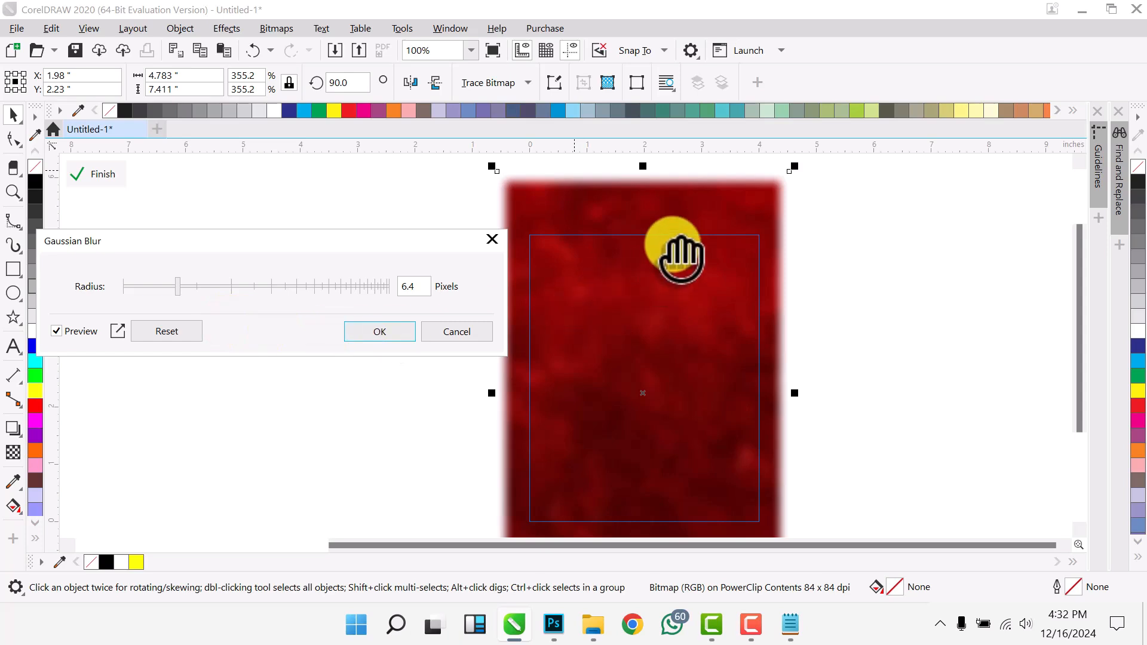
pyautogui.scroll(4, 633, 316)
pyautogui.scroll(-4, 675, 262)
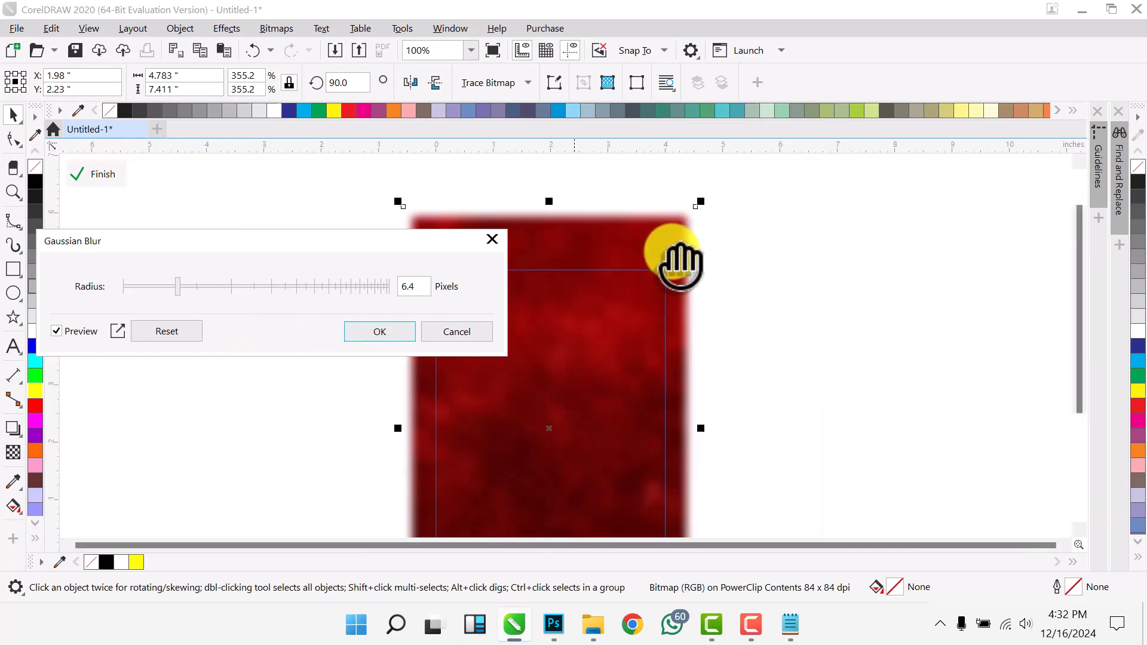
pyautogui.scroll(2, 546, 392)
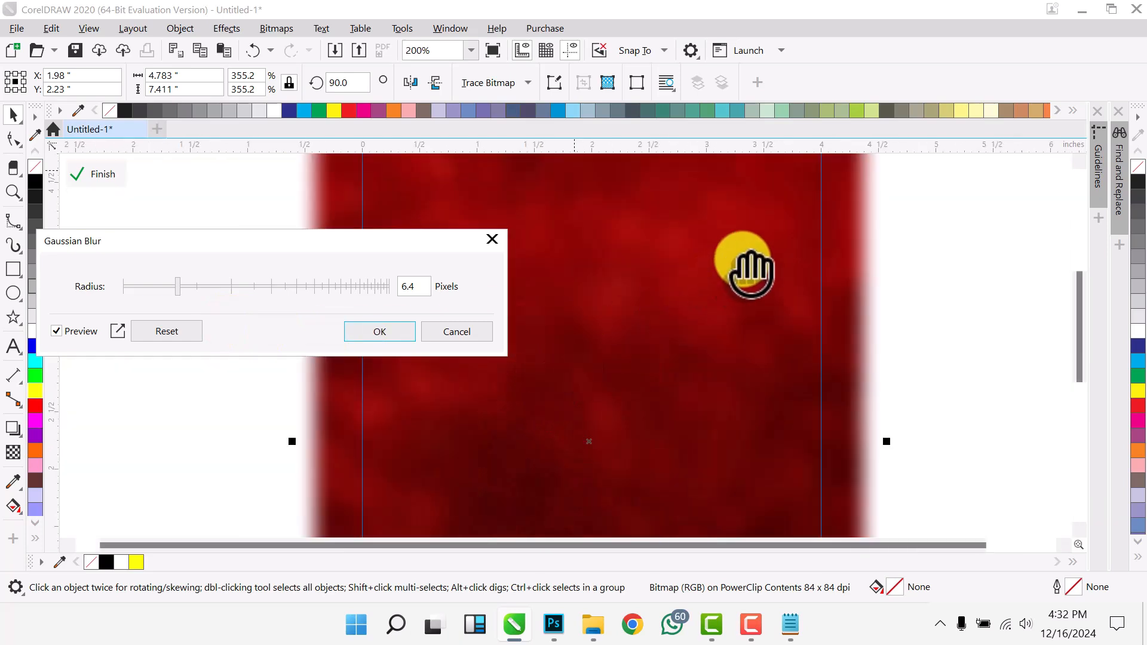
pyautogui.scroll(-2, 745, 266)
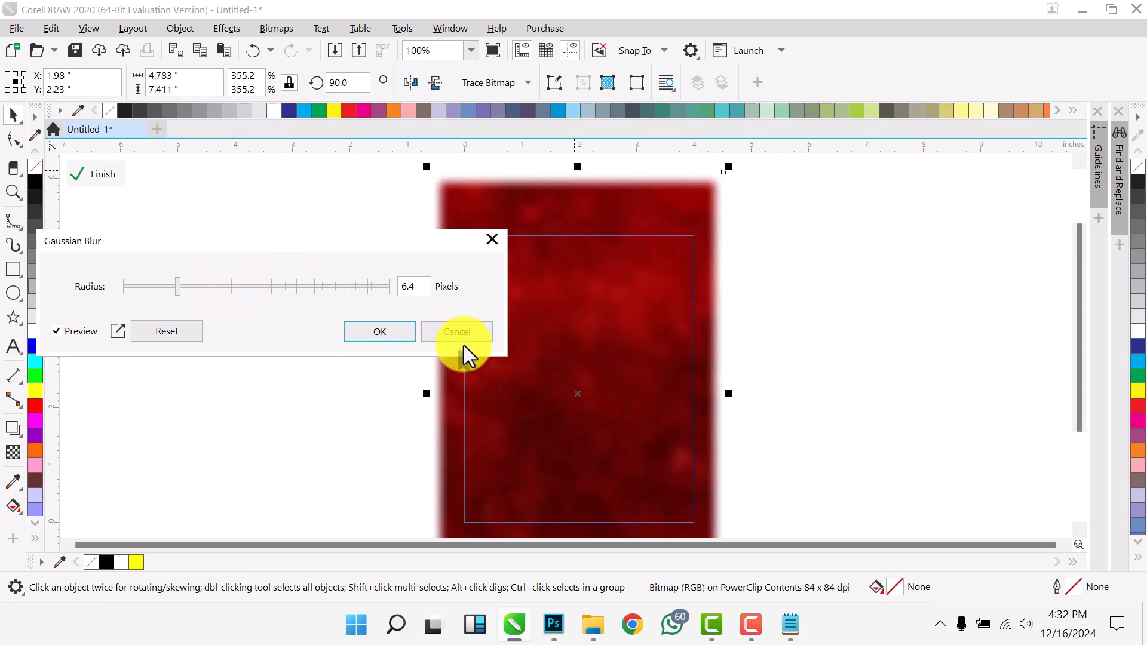
pyautogui.click(196, 285)
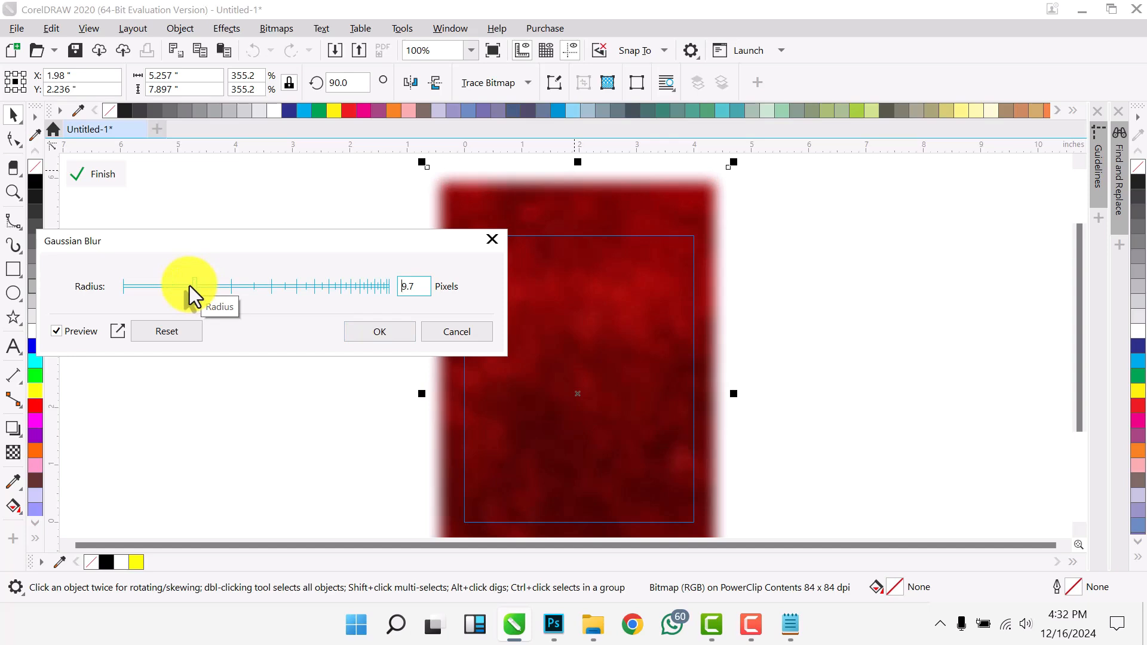
pyautogui.click(189, 286)
pyautogui.click(397, 335)
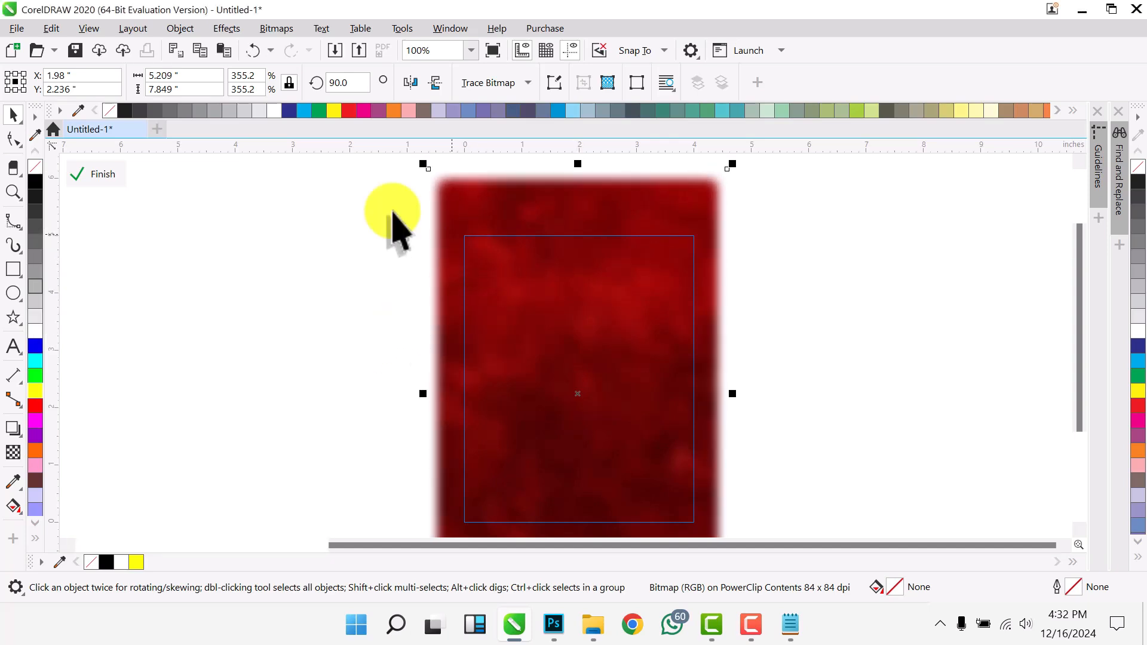
pyautogui.click(116, 178)
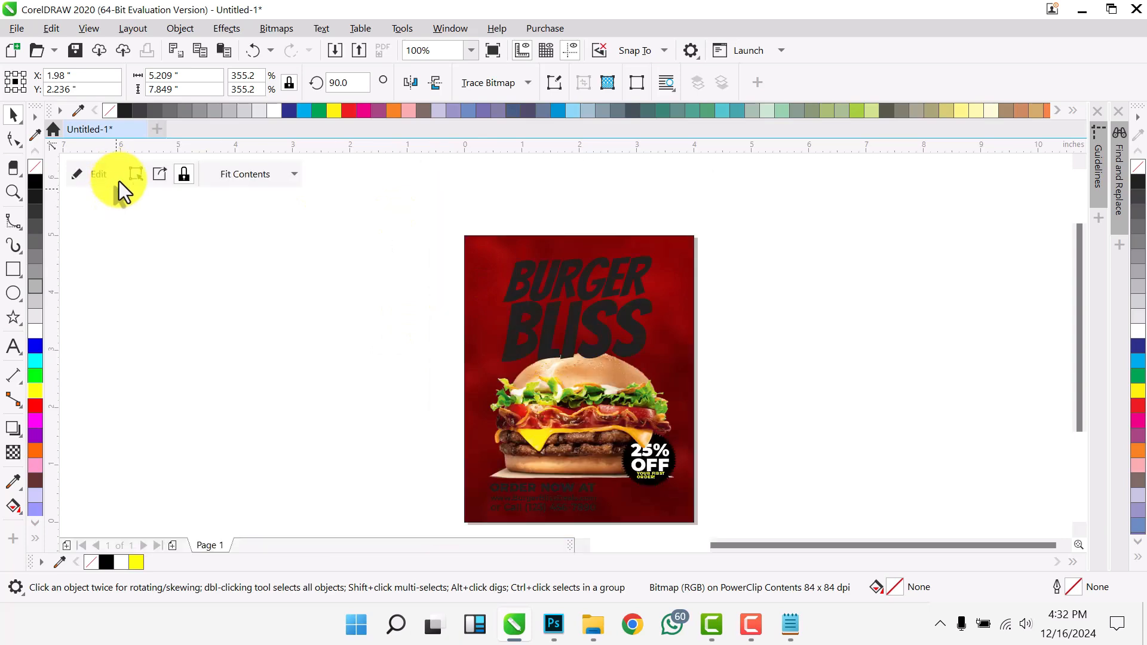
pyautogui.click(392, 358)
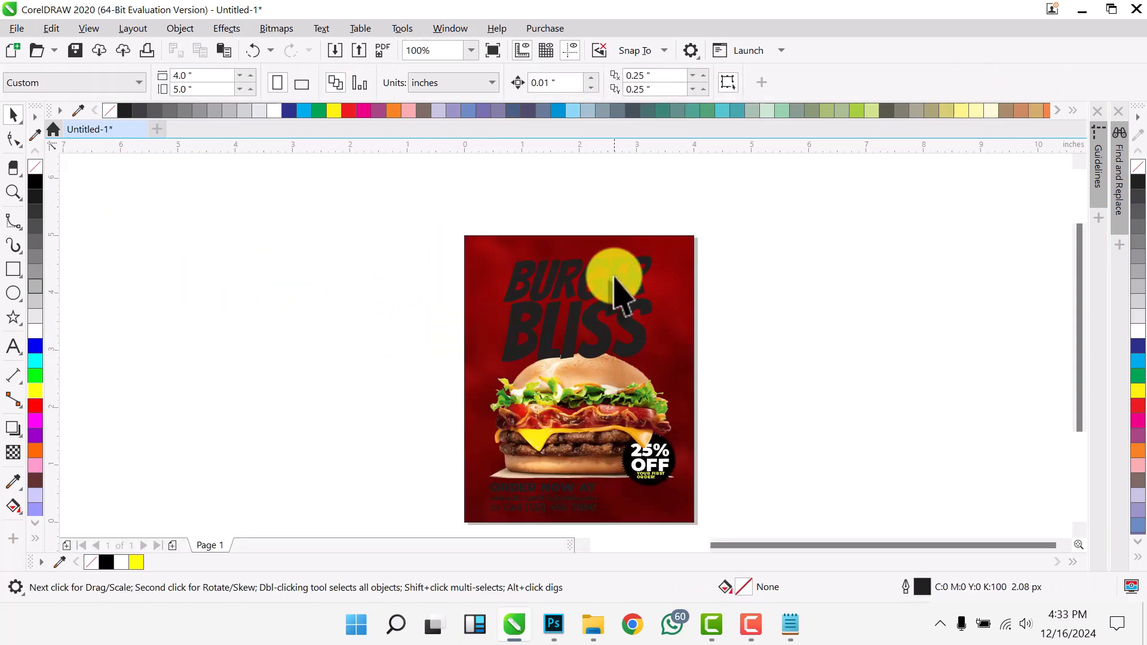
# Fill all the letters of the BURGER BLISS title with white.
pyautogui.click(481, 245)
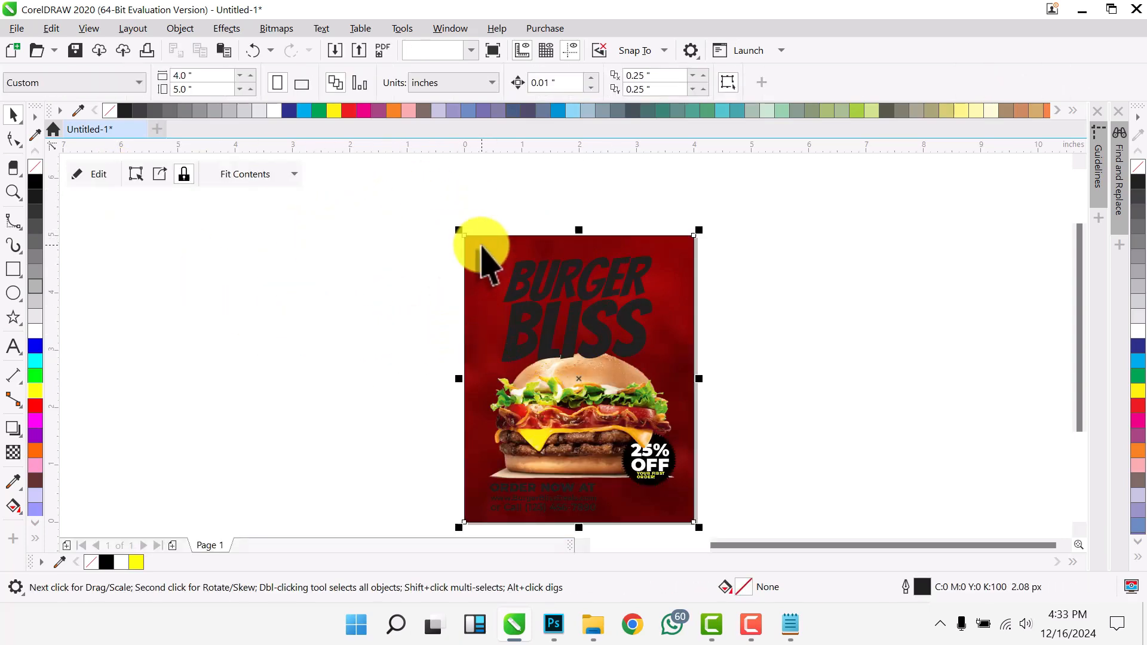
pyautogui.click(79, 177)
pyautogui.moveTo(337, 222); pyautogui.dragTo(789, 391)
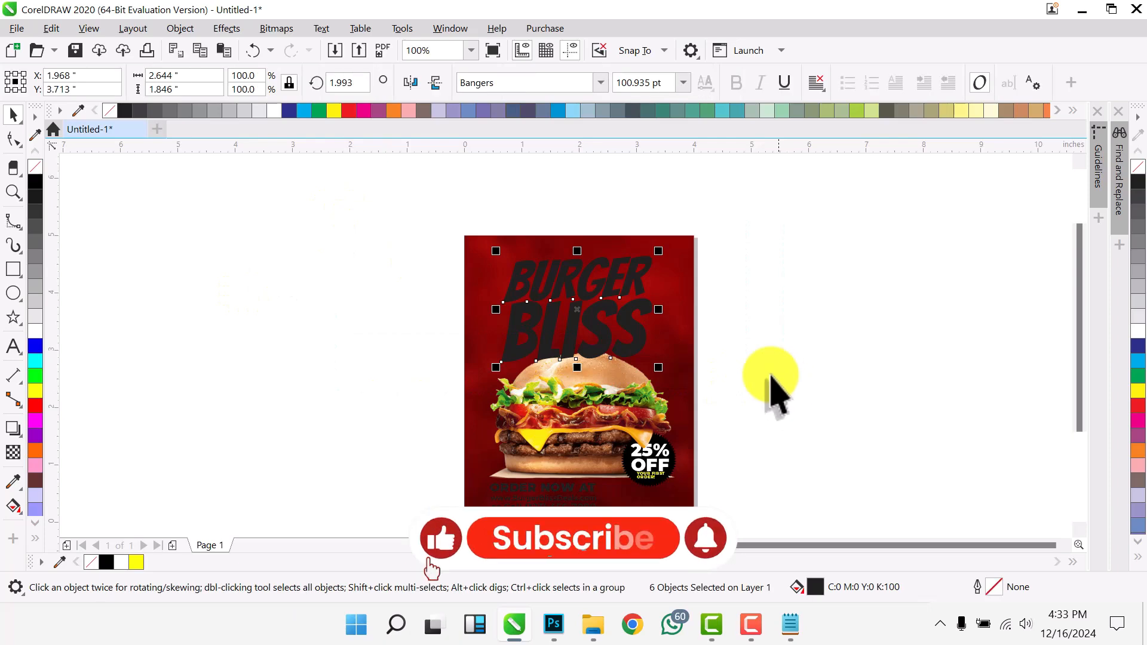
pyautogui.click(34, 330)
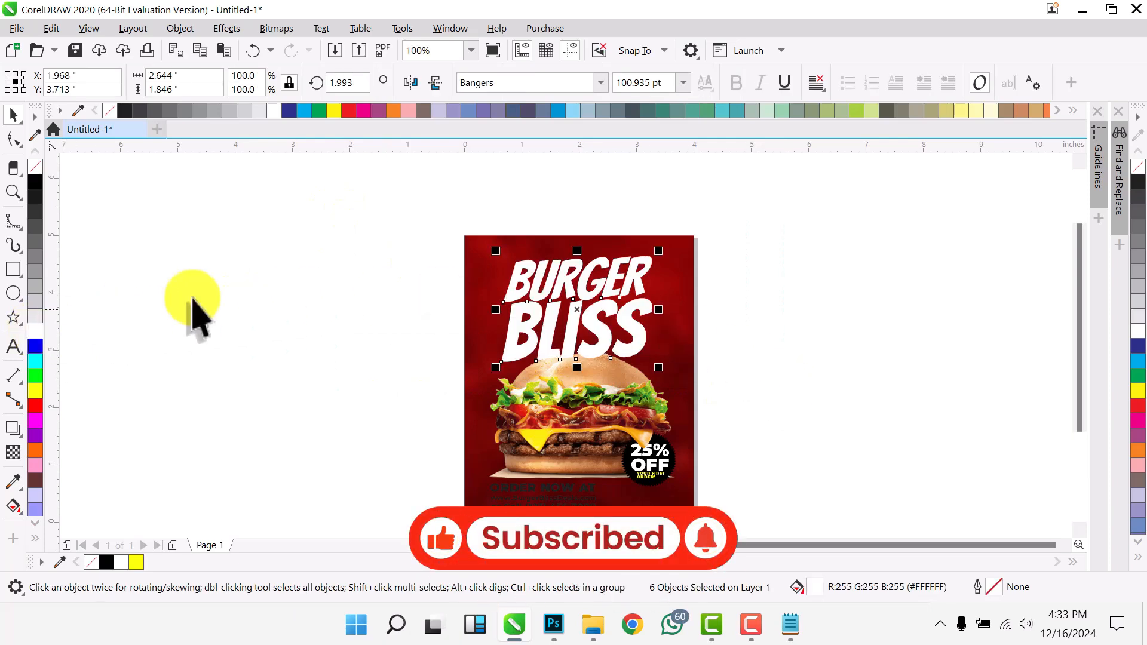
pyautogui.click(604, 325)
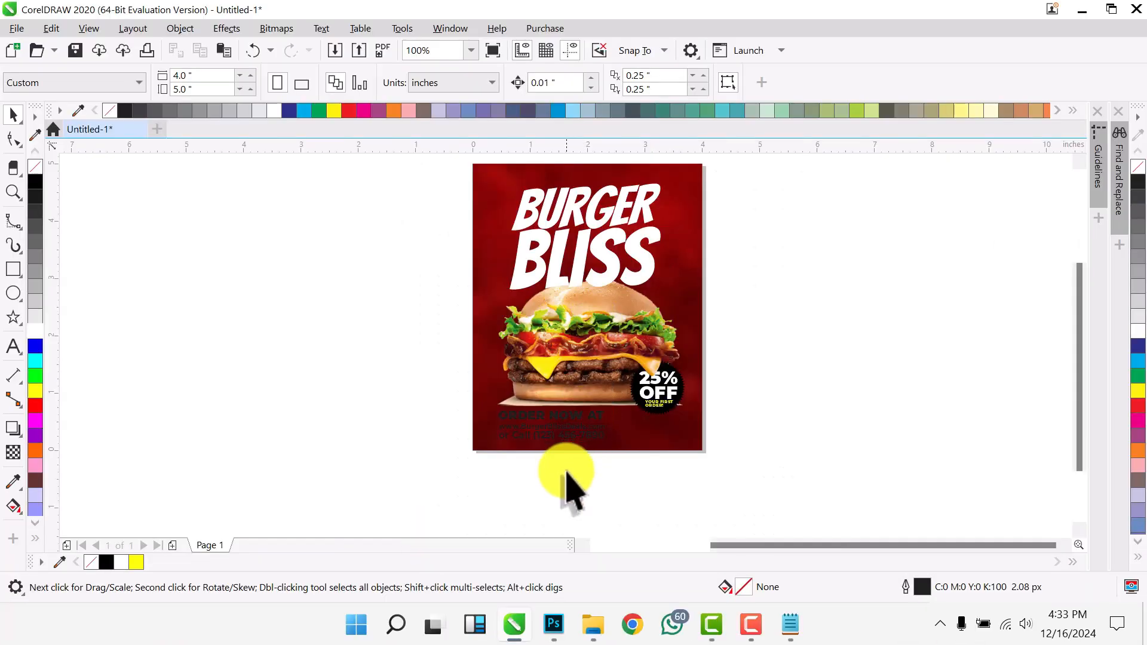
# Fill the three ordering contact lines with white, and recolor the ORDER NOW AT line yellow.
pyautogui.scroll(2, 538, 457)
pyautogui.moveTo(287, 300); pyautogui.dragTo(657, 469)
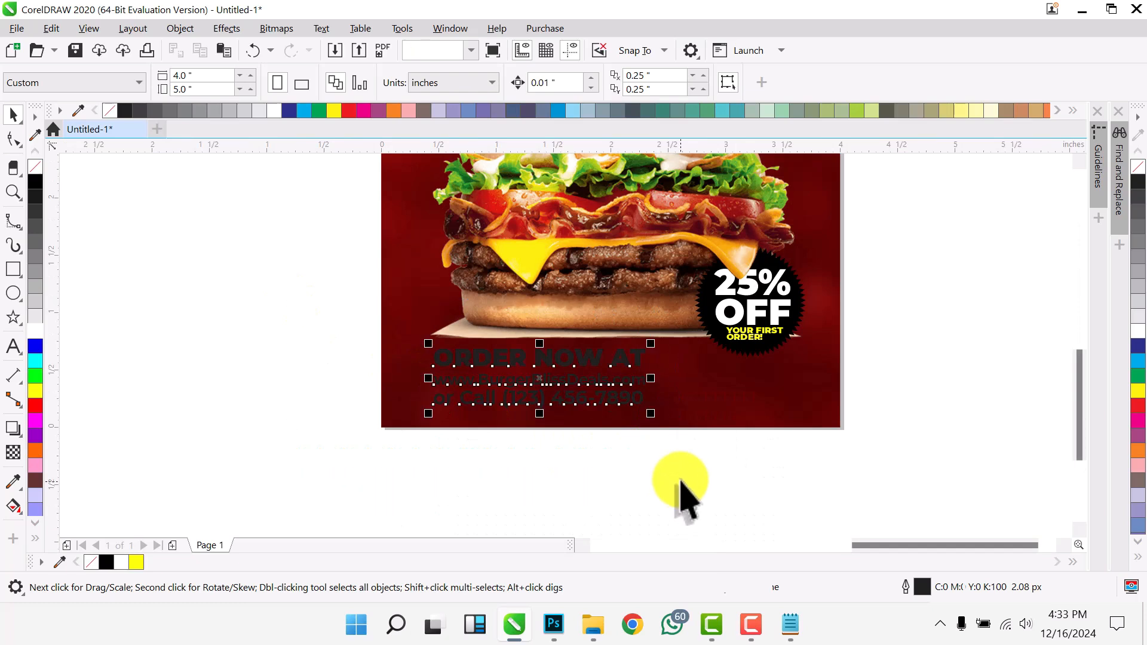
pyautogui.click(36, 330)
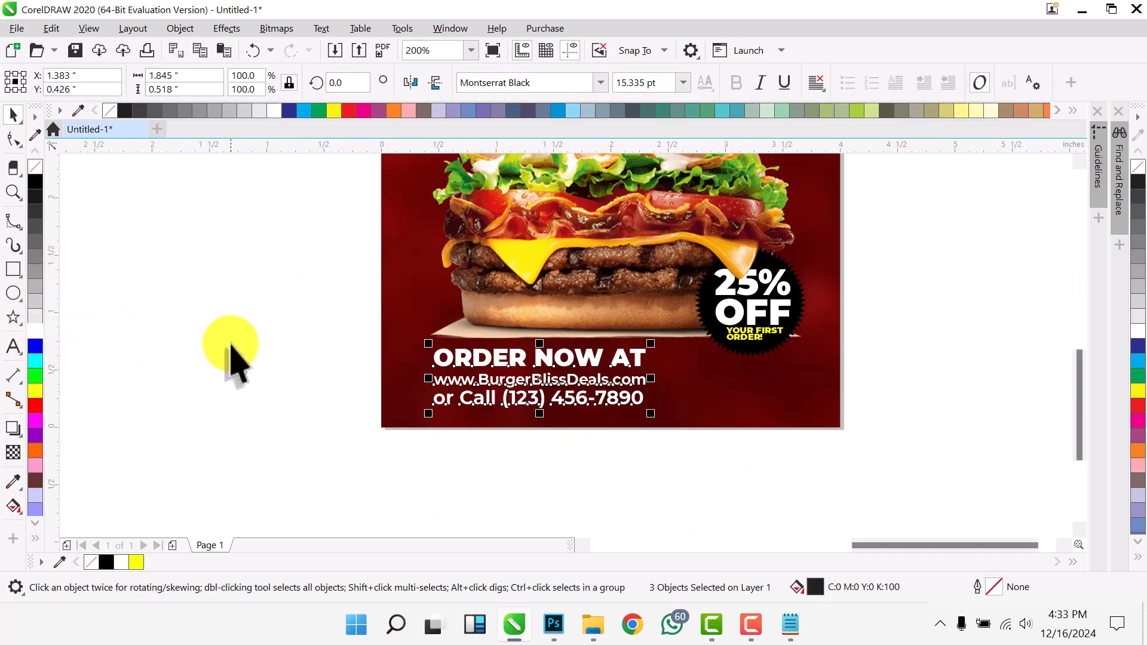
pyautogui.click(547, 356)
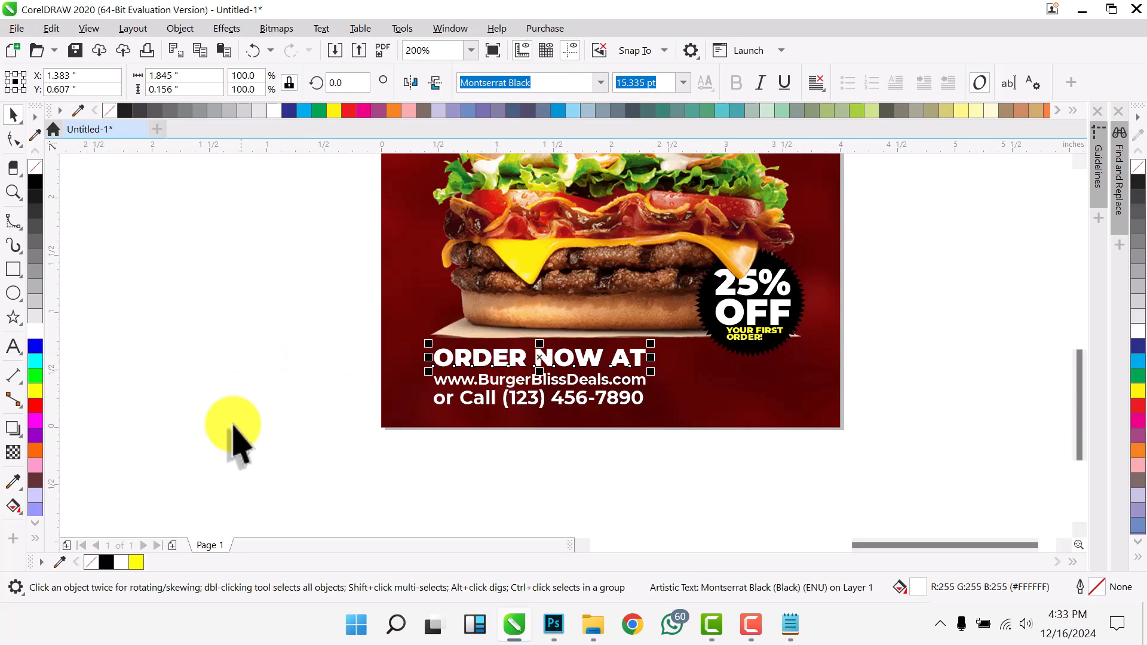
pyautogui.click(135, 564)
pyautogui.click(289, 410)
pyautogui.scroll(-1, 290, 409)
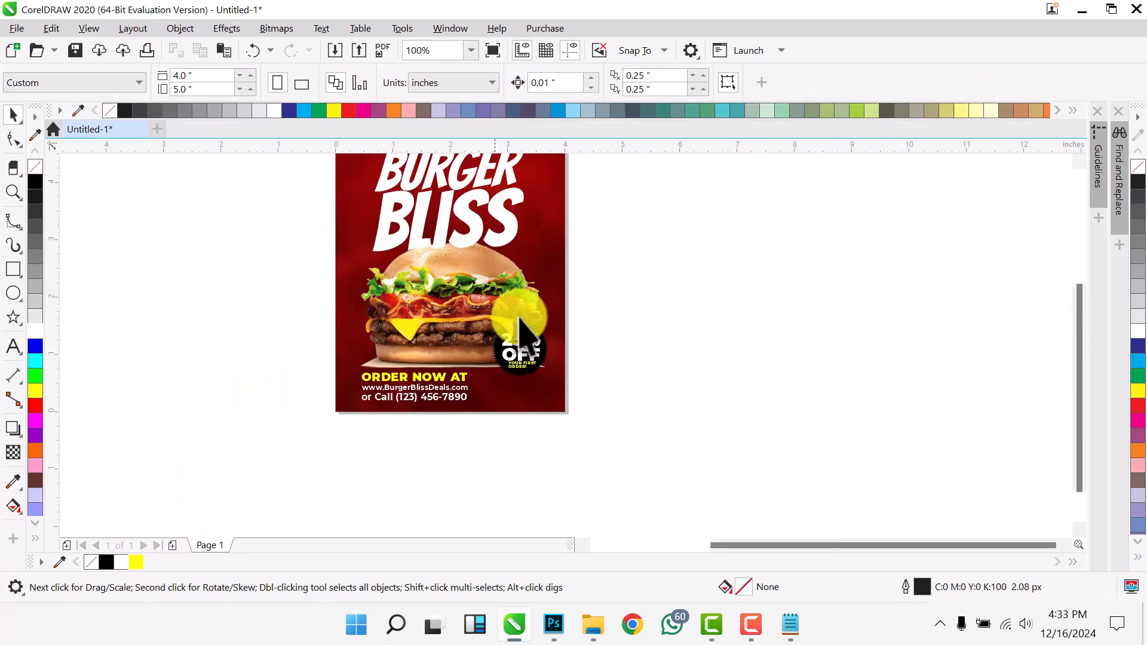
# Add a black Multiply drop shadow without offset to the burger image, with opacity 100 and feathering 15.
pyautogui.scroll(1, 484, 333)
pyautogui.click(422, 305)
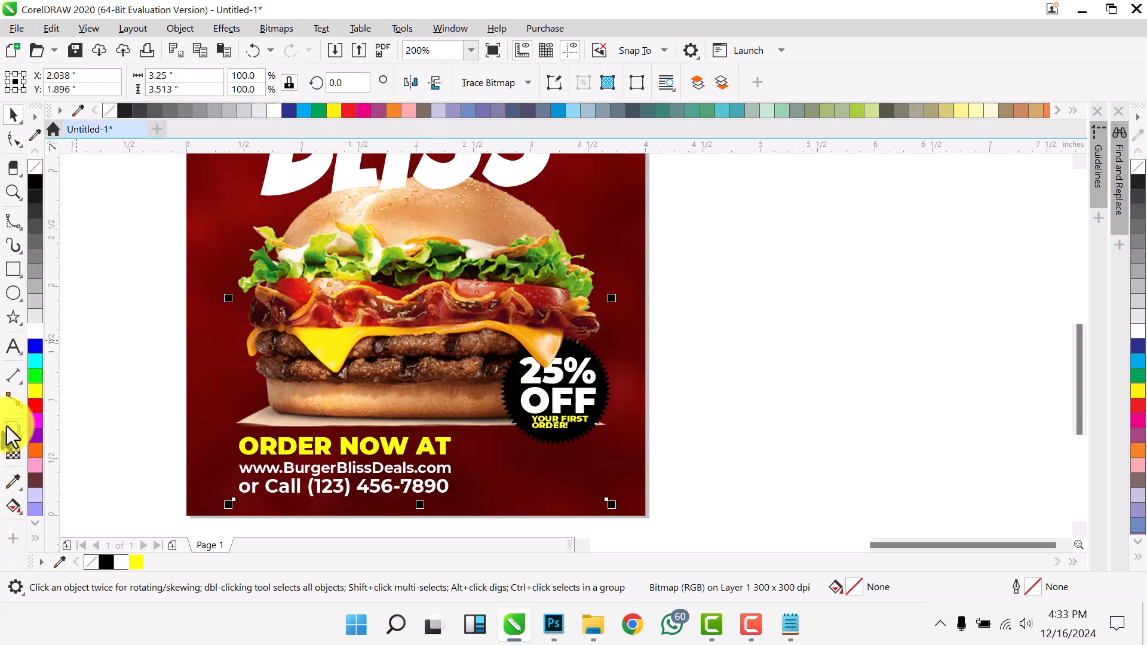
pyautogui.moveTo(346, 342); pyautogui.dragTo(382, 455)
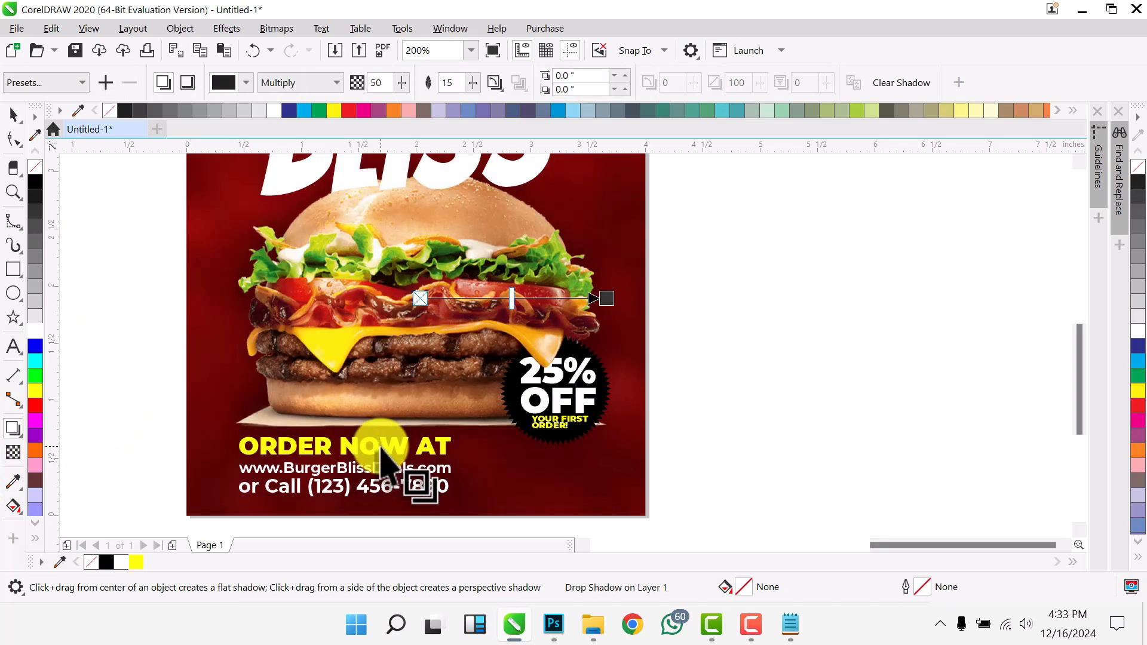
pyautogui.moveTo(600, 299); pyautogui.dragTo(660, 302)
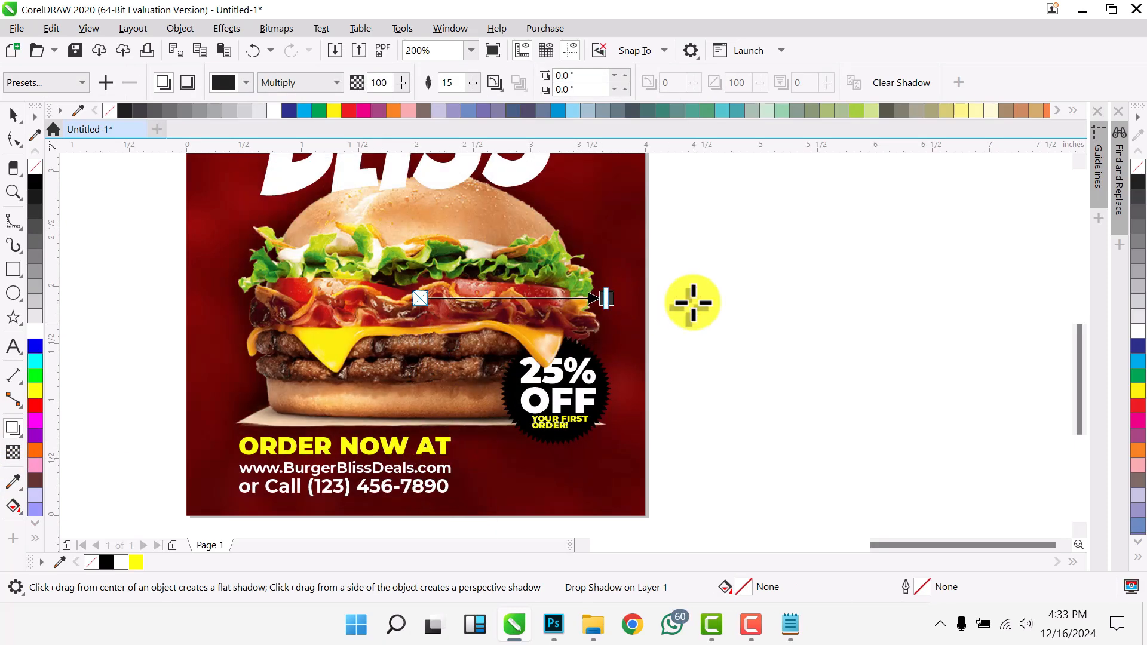
pyautogui.press('space')
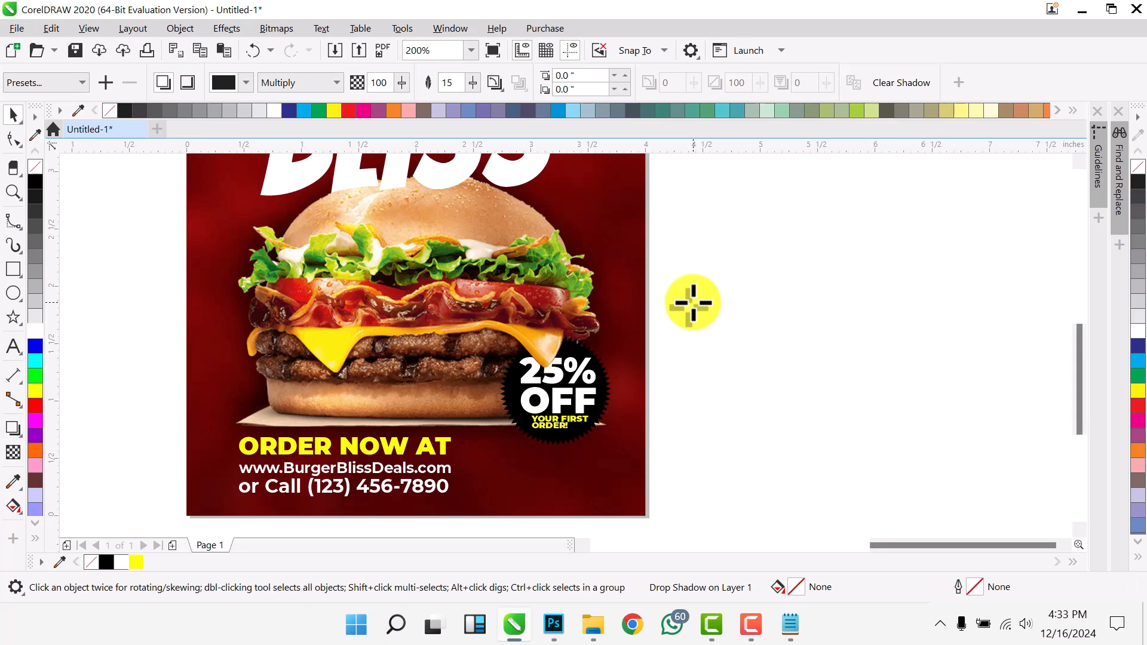
# Move the shadowed burger image into the PowerClip of the red background rectangle.
pyautogui.hotkey('ctrl', 'x')
pyautogui.press('space')
pyautogui.press('space')
pyautogui.doubleClick(330, 284)
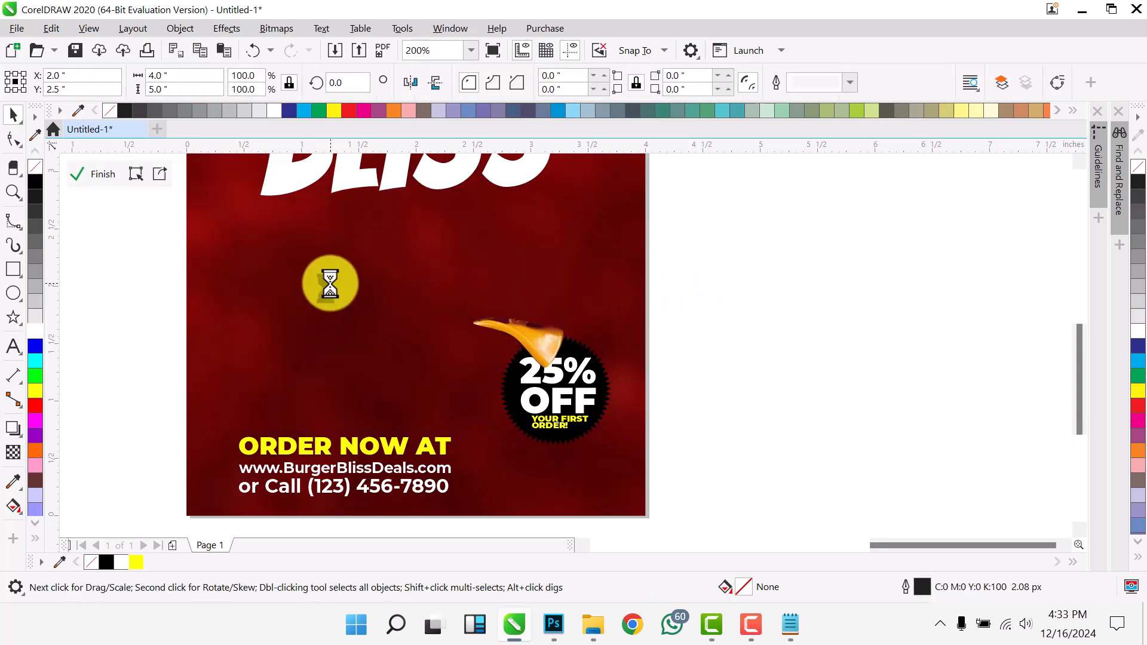
pyautogui.hotkey('ctrl', 'v')
pyautogui.keyDown('ctrl'); pyautogui.click(773, 291); pyautogui.keyUp('ctrl')
# Add a Multiply drop shadow to the cheese piece overlapping the badge, with opacity 89, feathering 15 and offset about 0.027, -0.063 in.
pyautogui.scroll(1, 502, 351)
pyautogui.press('space')
pyautogui.click(553, 310)
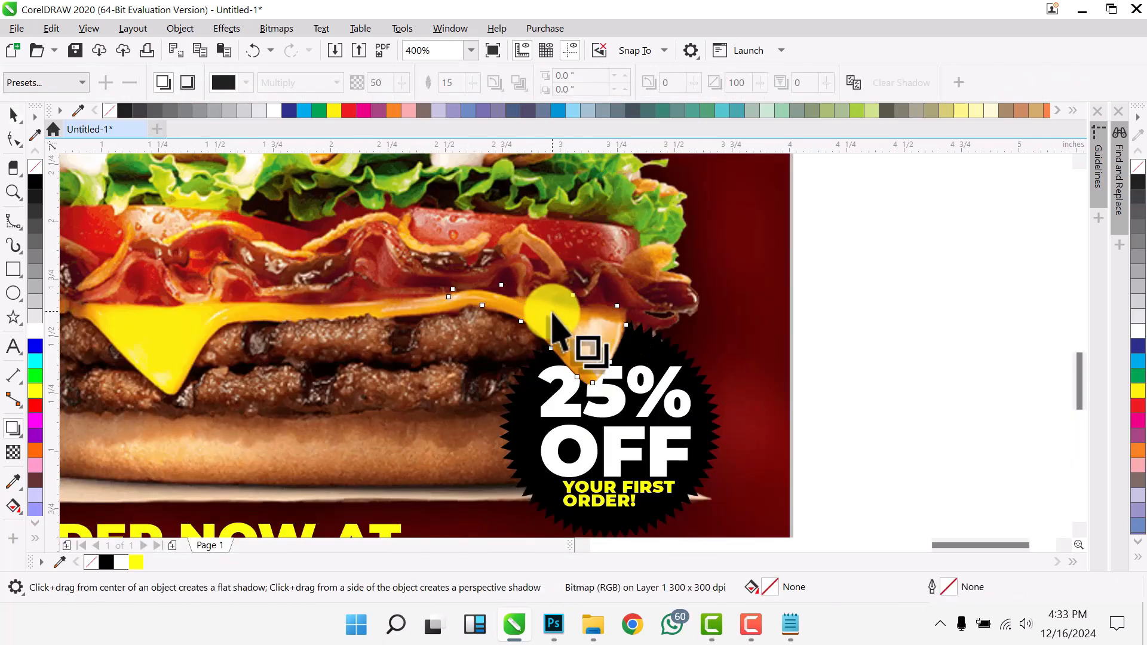
pyautogui.moveTo(553, 311); pyautogui.dragTo(564, 398)
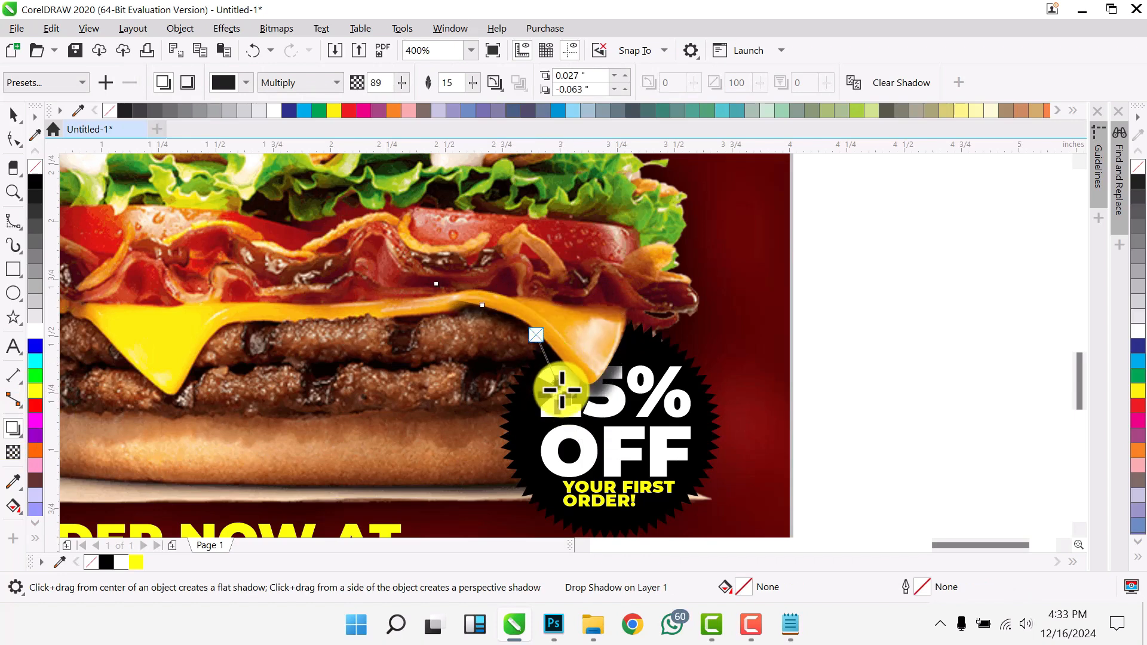
pyautogui.press('space')
# Group the six BURGER BLISS title objects and add a downward Multiply drop shadow with opacity 50 and feathering 15.
pyautogui.scroll(-5, 628, 384)
pyautogui.scroll(6, 468, 351)
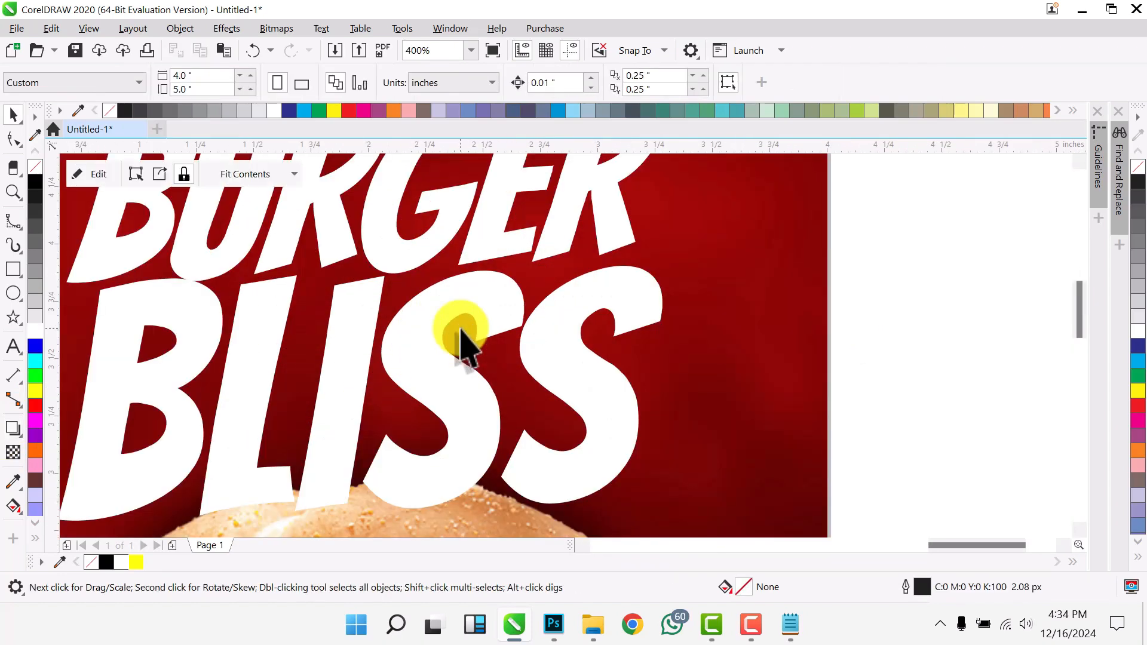
pyautogui.click(460, 341)
pyautogui.scroll(-2, 449, 344)
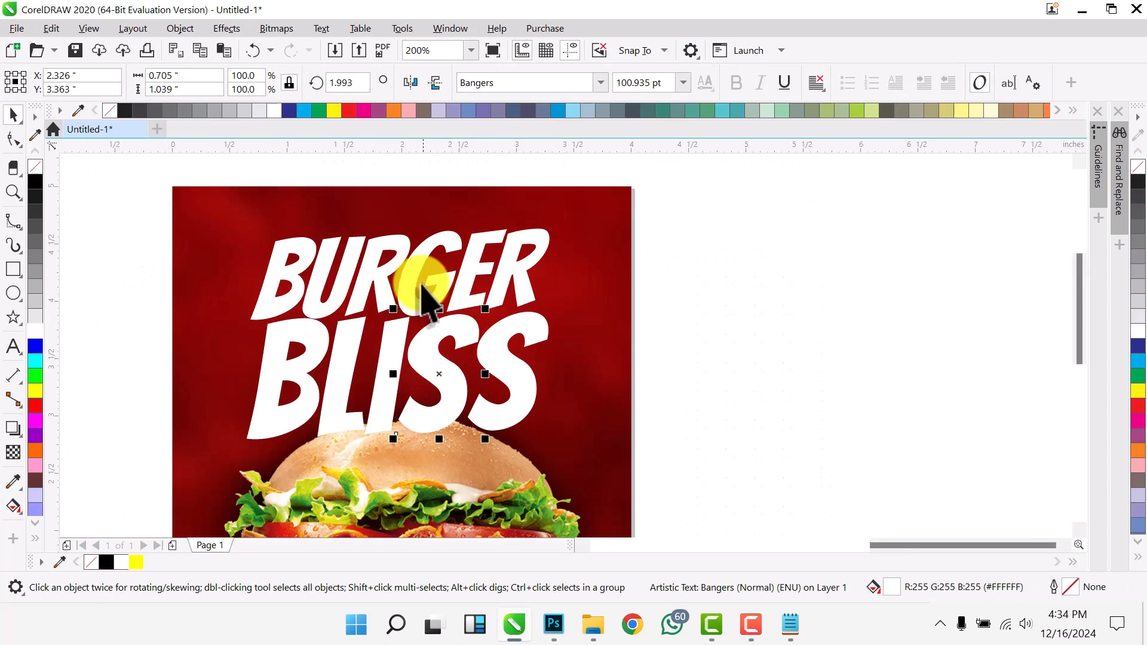
pyautogui.moveTo(108, 197); pyautogui.dragTo(884, 496)
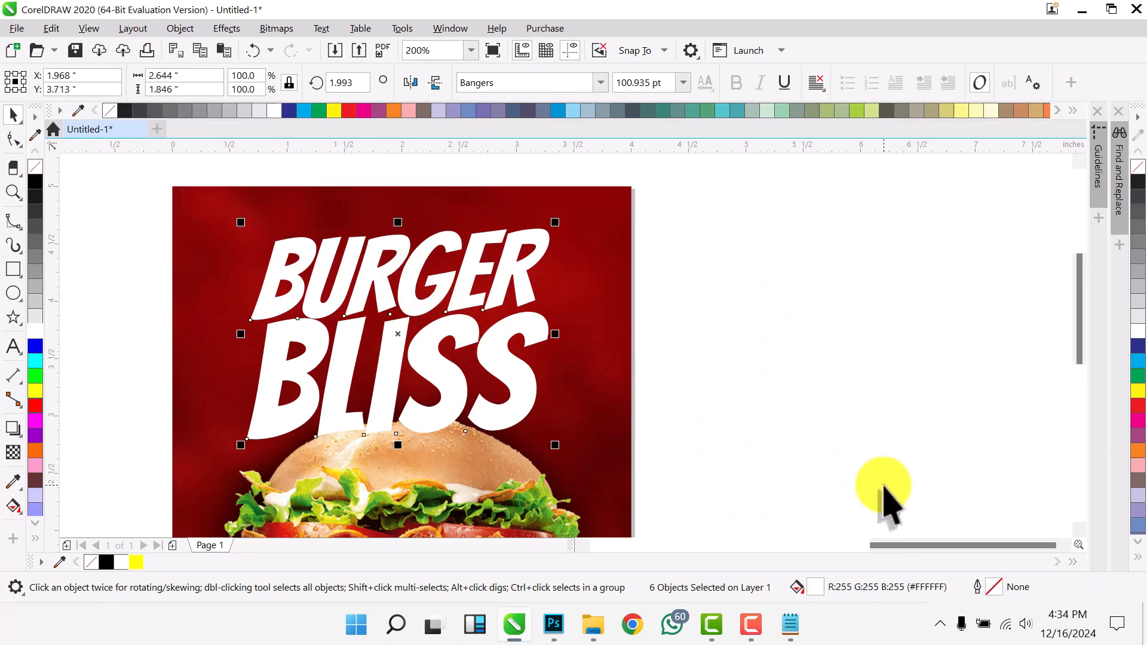
pyautogui.hotkey('ctrl', 'g')
pyautogui.click(14, 427)
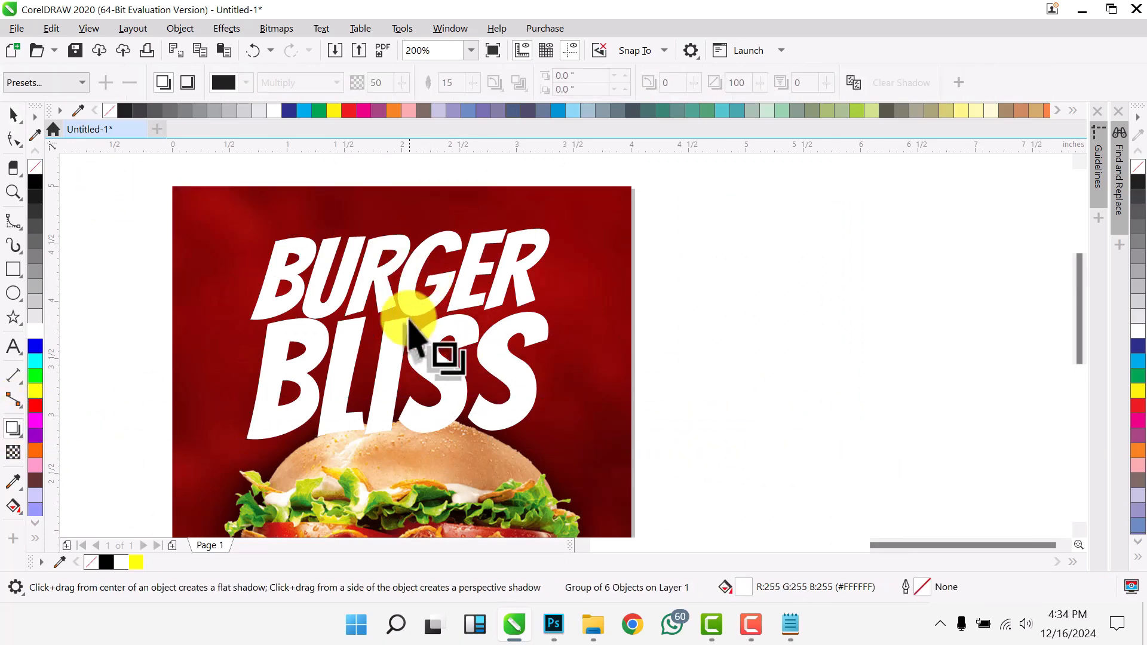
pyautogui.moveTo(398, 334); pyautogui.dragTo(392, 447)
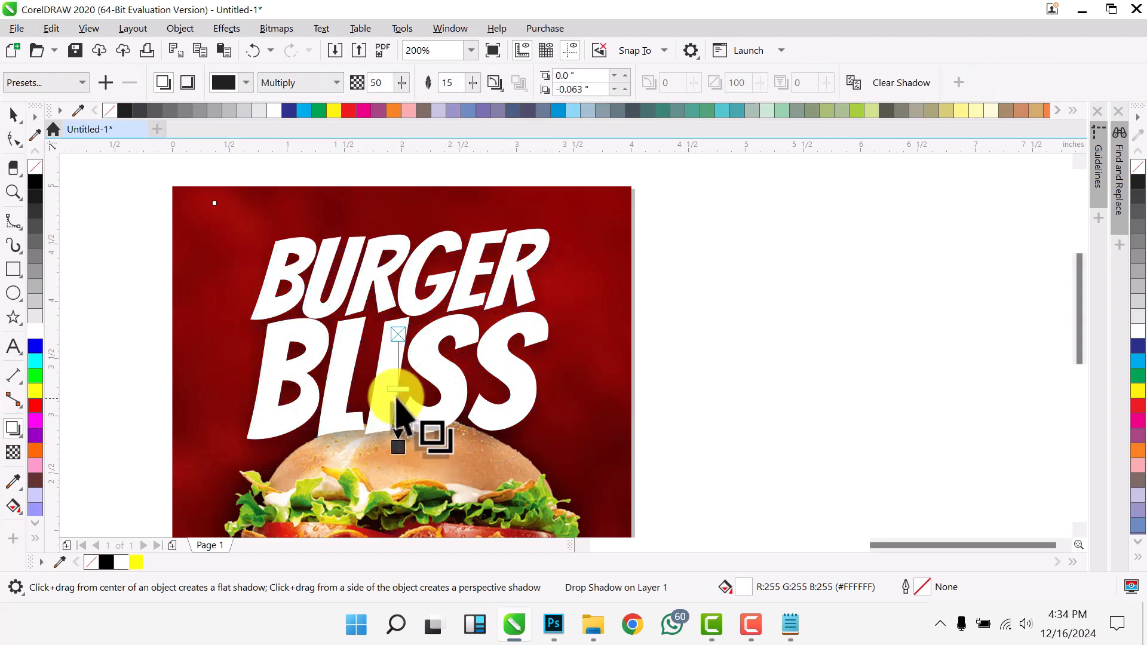
# Raise the title drop shadow's opacity to 100 and enlarge the BURGER BLISS group from its centre to about 2.9 in wide.
pyautogui.moveTo(397, 391); pyautogui.dragTo(391, 468)
pyautogui.press('space')
pyautogui.scroll(-1, 464, 335)
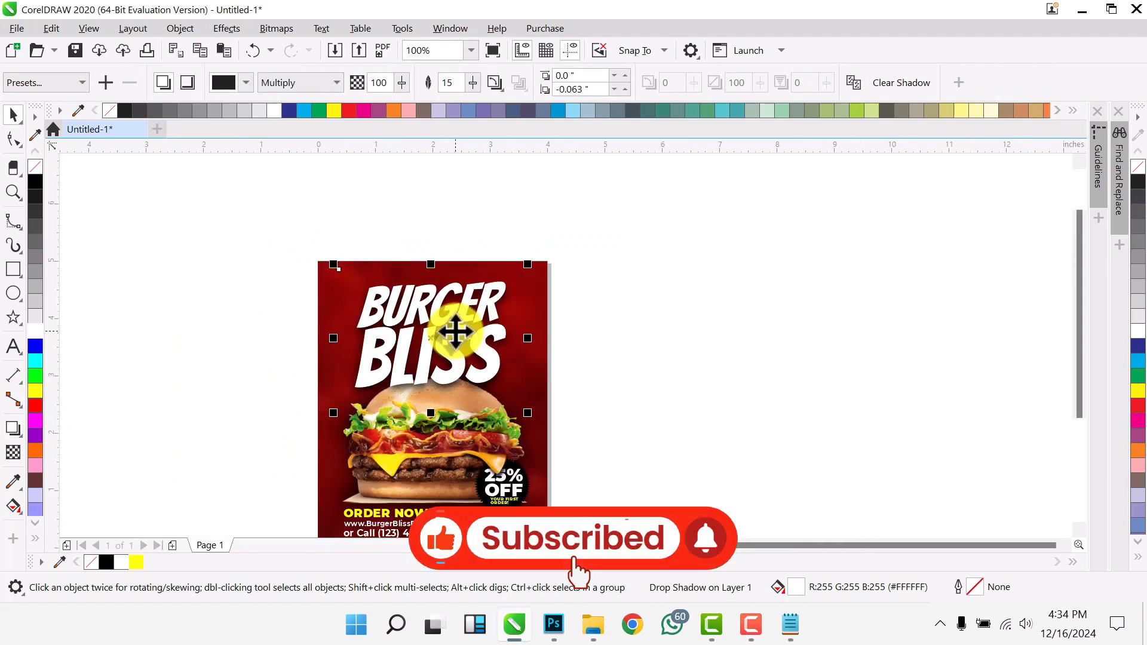
pyautogui.moveTo(528, 261); pyautogui.dragTo(536, 258)
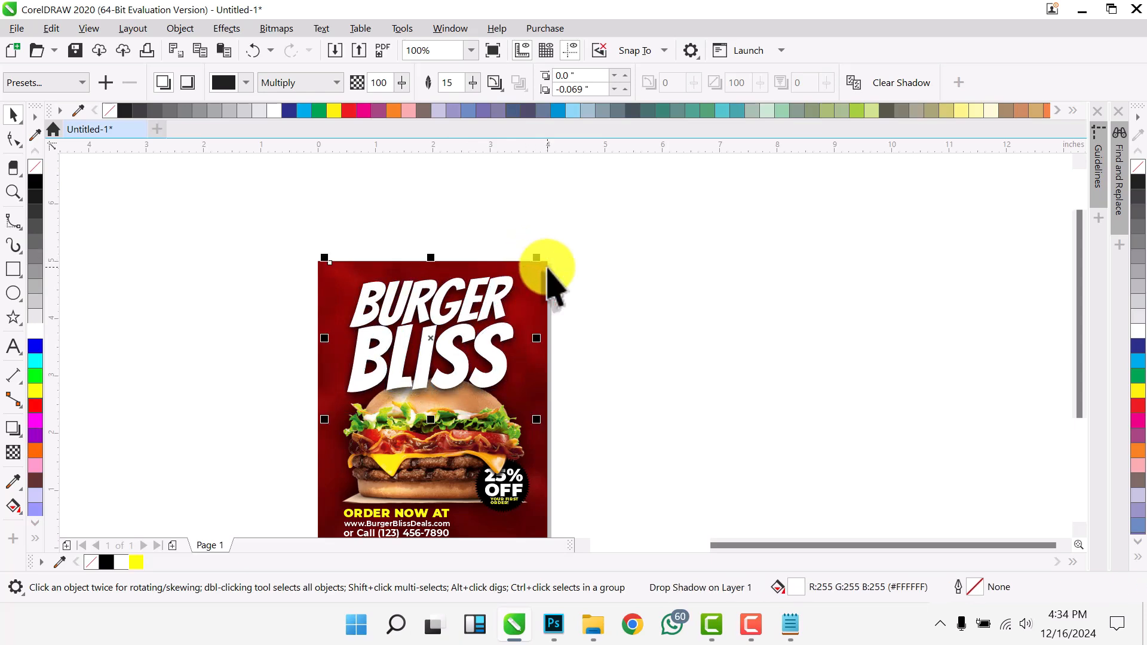
# Shape the BURGER BLISS title with an Envelope, arching its lower edge over the bun and pulling both lower corners down.
pyautogui.click(469, 335)
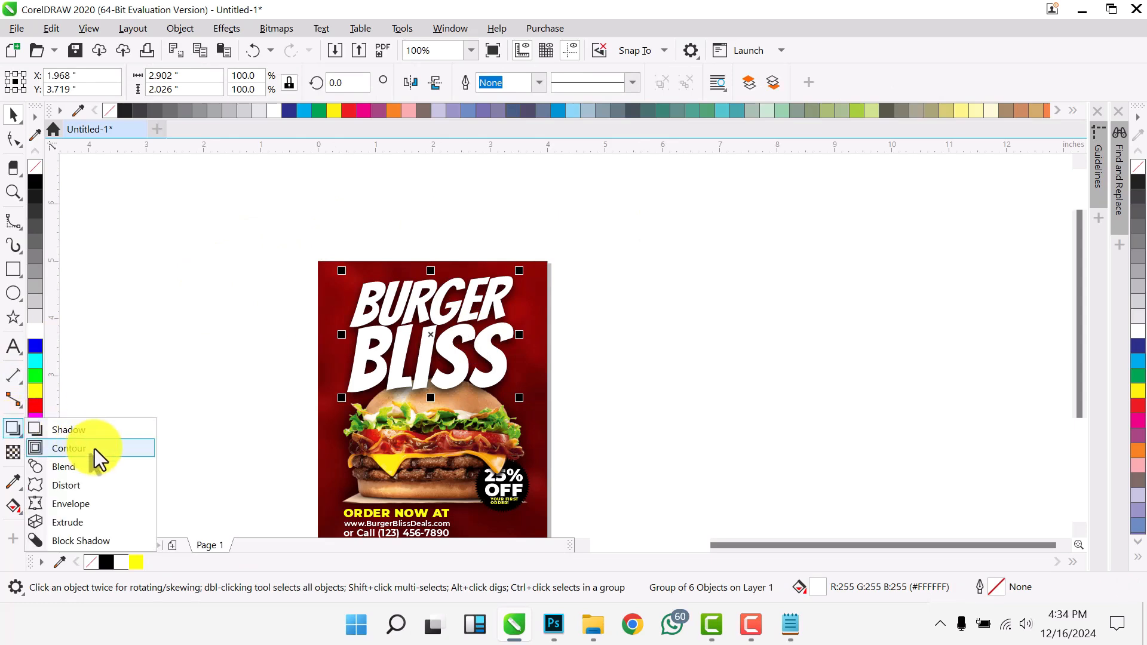
pyautogui.click(95, 505)
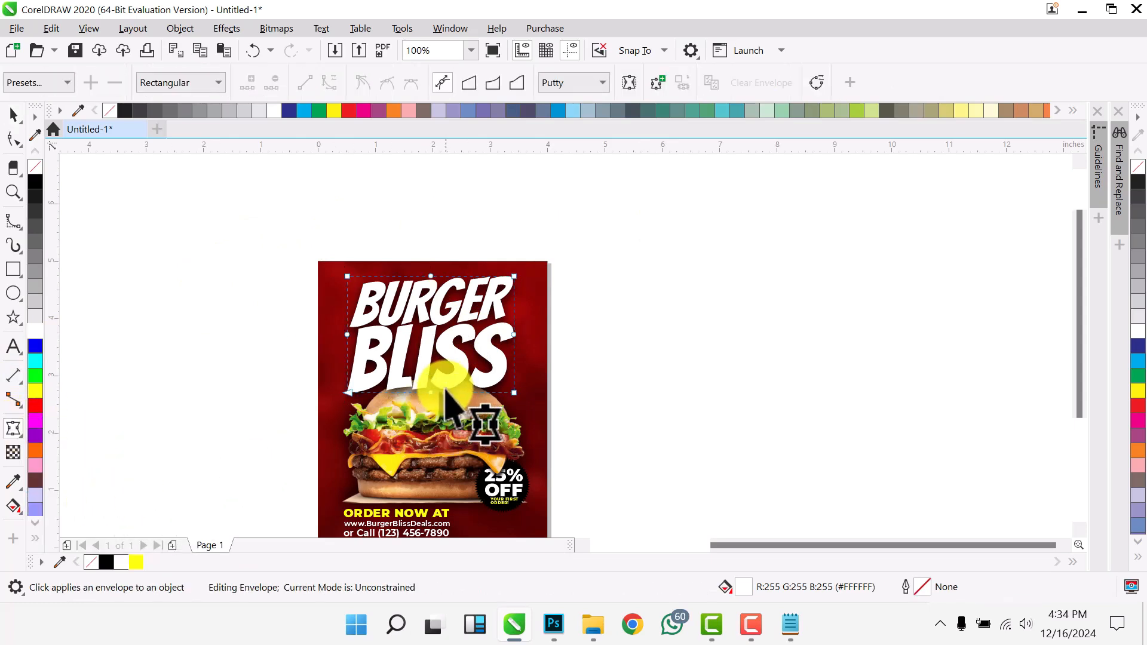
pyautogui.scroll(2, 430, 409)
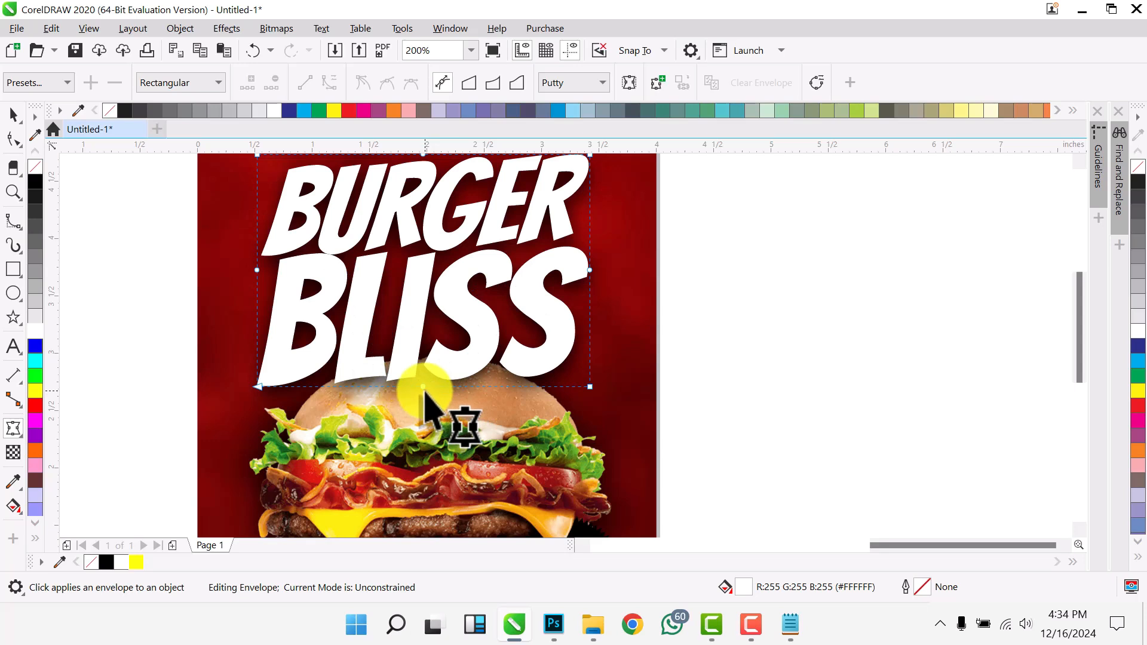
pyautogui.moveTo(423, 387); pyautogui.dragTo(419, 353)
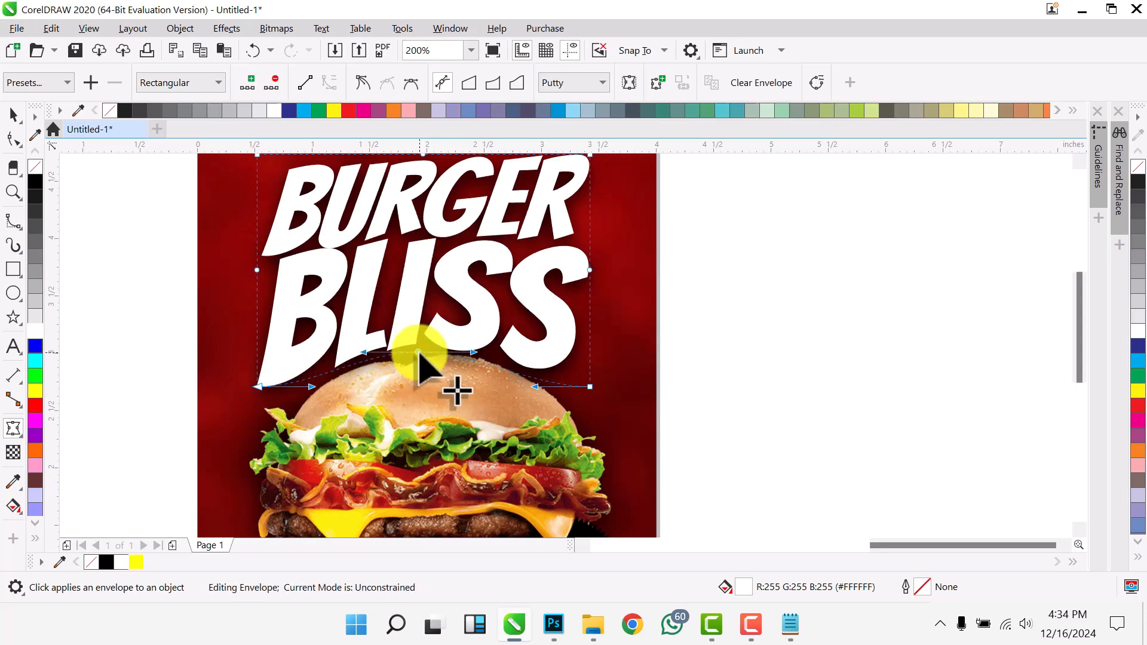
pyautogui.moveTo(257, 387); pyautogui.dragTo(260, 403)
pyautogui.moveTo(589, 386); pyautogui.dragTo(588, 403)
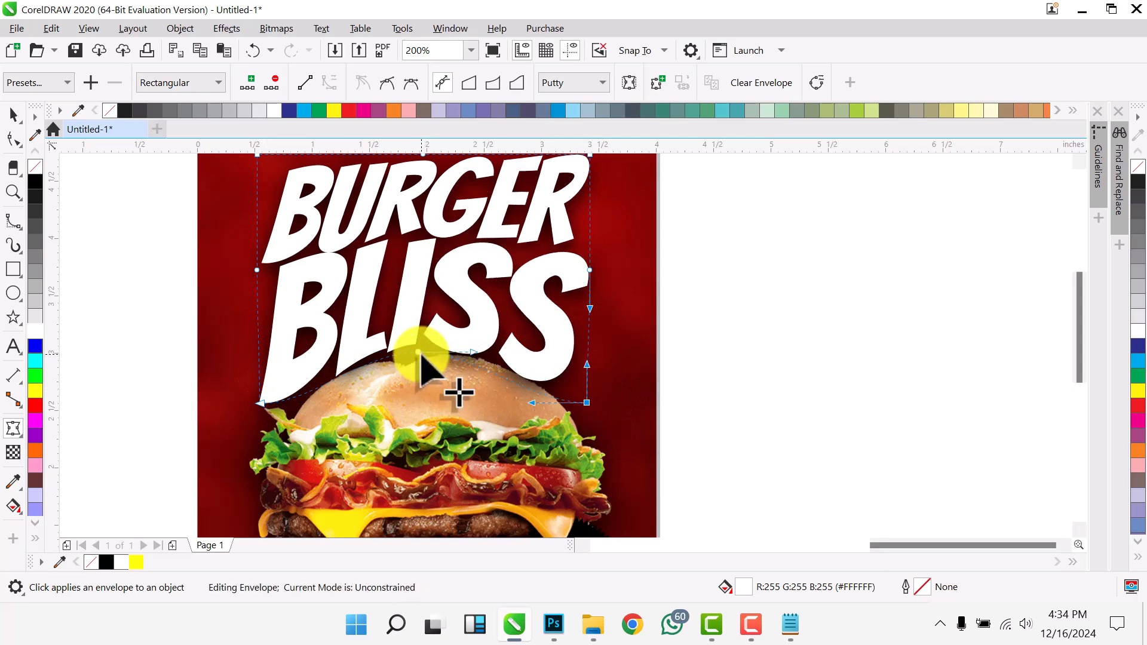
pyautogui.moveTo(422, 354); pyautogui.dragTo(415, 353)
pyautogui.press('space')
pyautogui.click(711, 328)
pyautogui.scroll(-1, 681, 323)
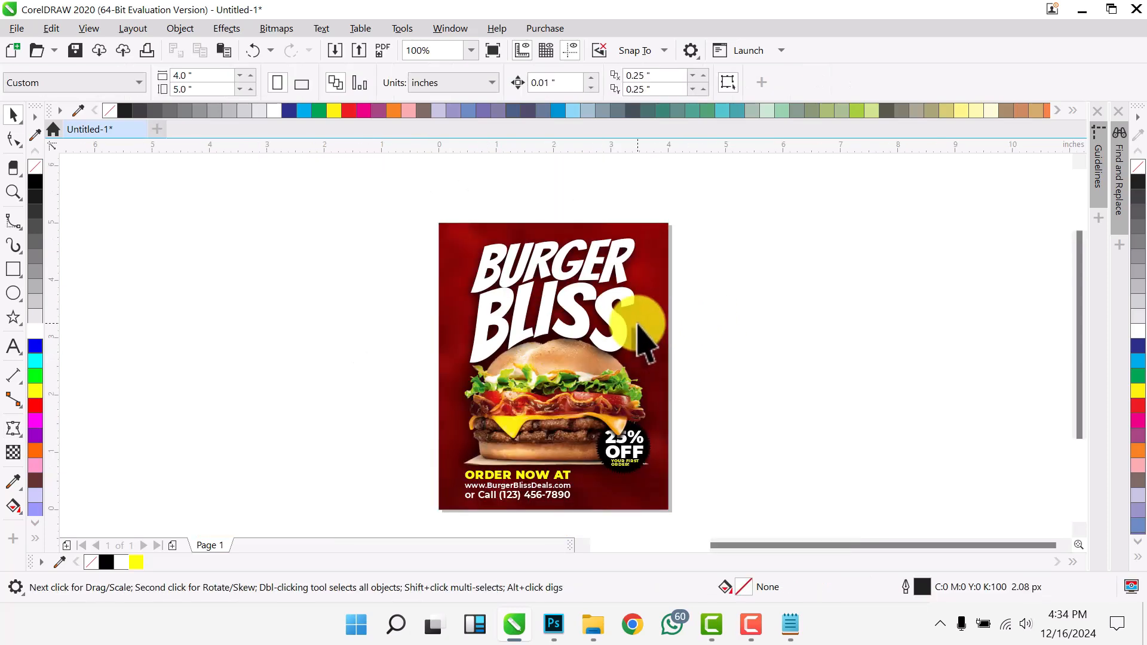
# Place the shadowed BURGER BLISS title inside the PowerClip of the red background rectangle.
pyautogui.click(581, 291)
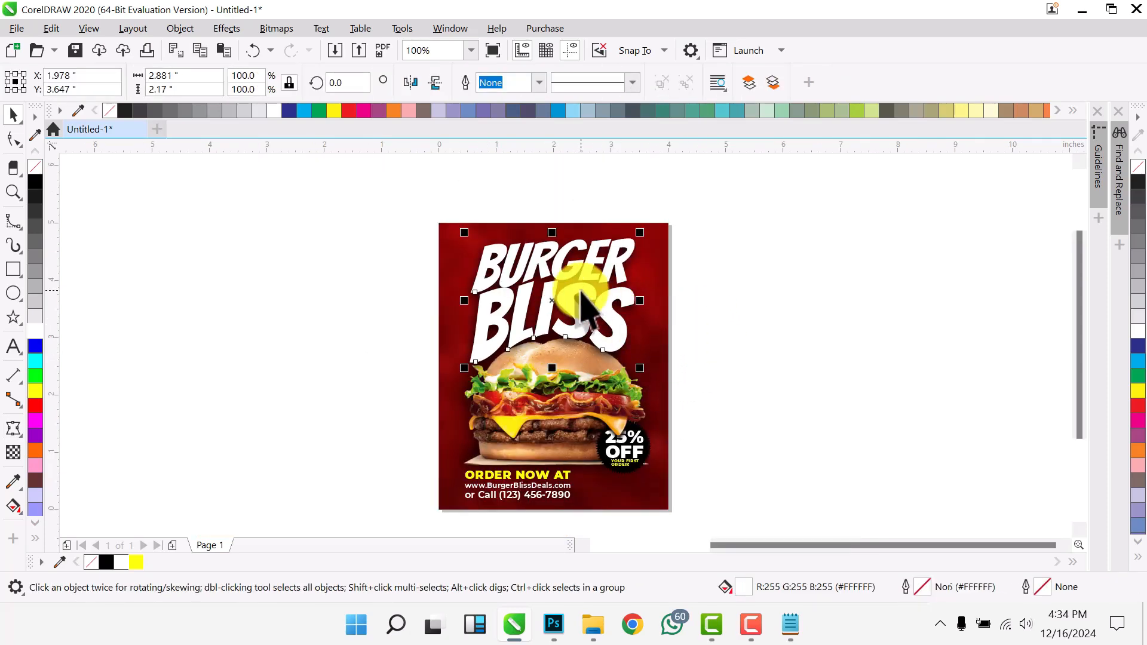
pyautogui.rightClick(583, 305)
pyautogui.click(654, 258)
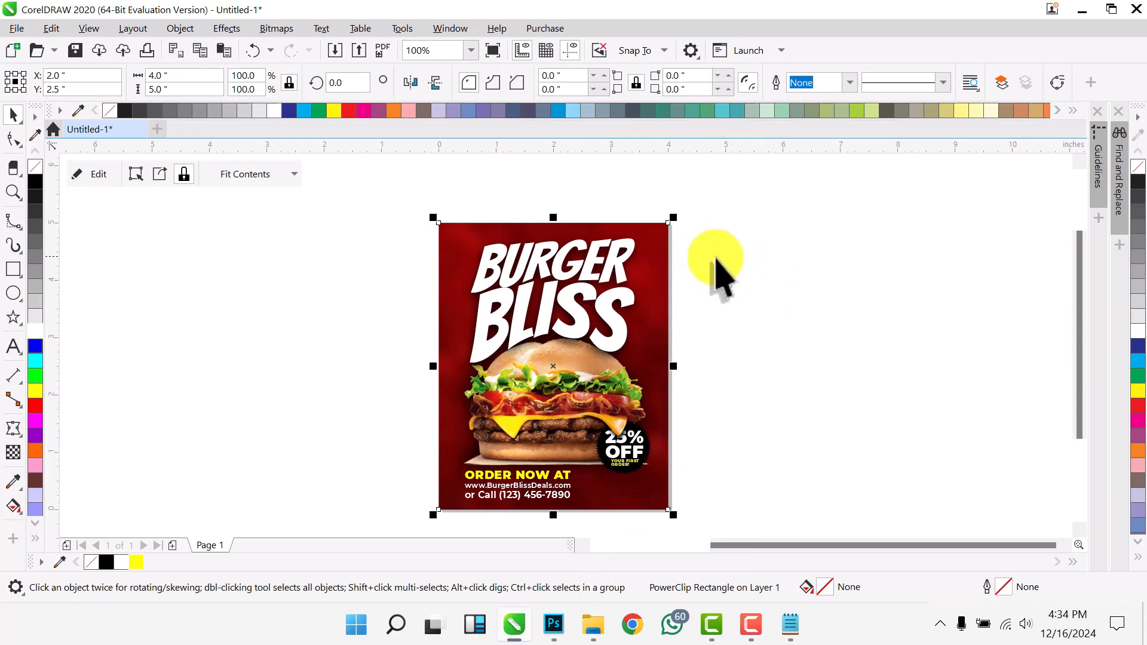
pyautogui.click(791, 270)
# Bring the shadowed burger in front of the title inside the background's PowerClip and finish editing its contents.
pyautogui.doubleClick(554, 374)
pyautogui.click(540, 377)
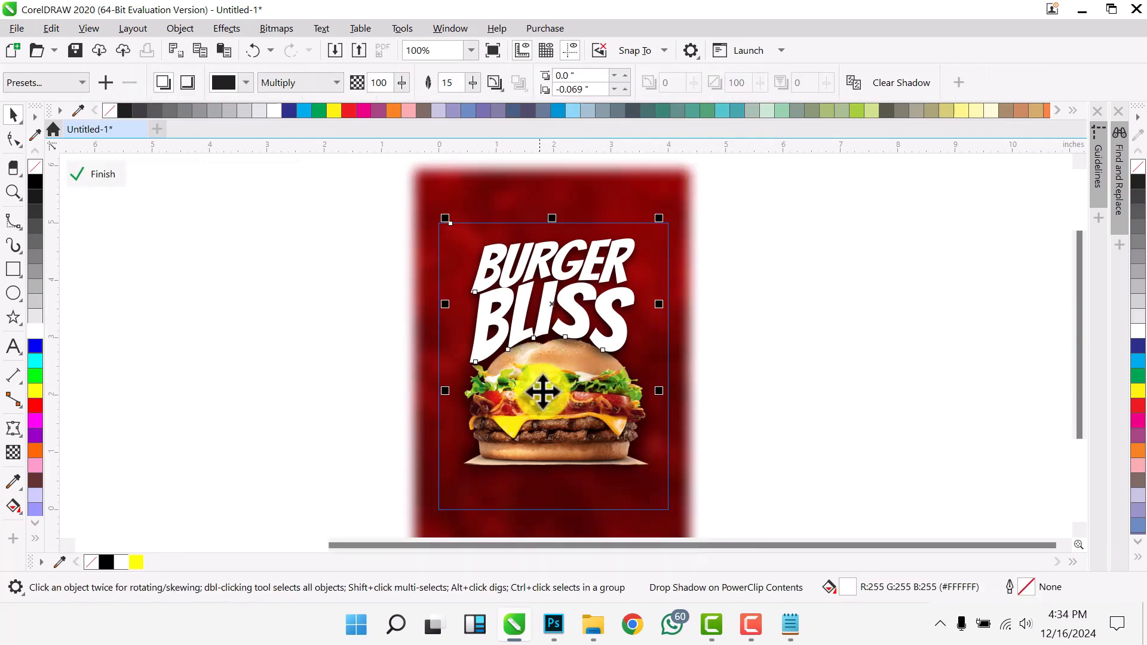
pyautogui.click(555, 451)
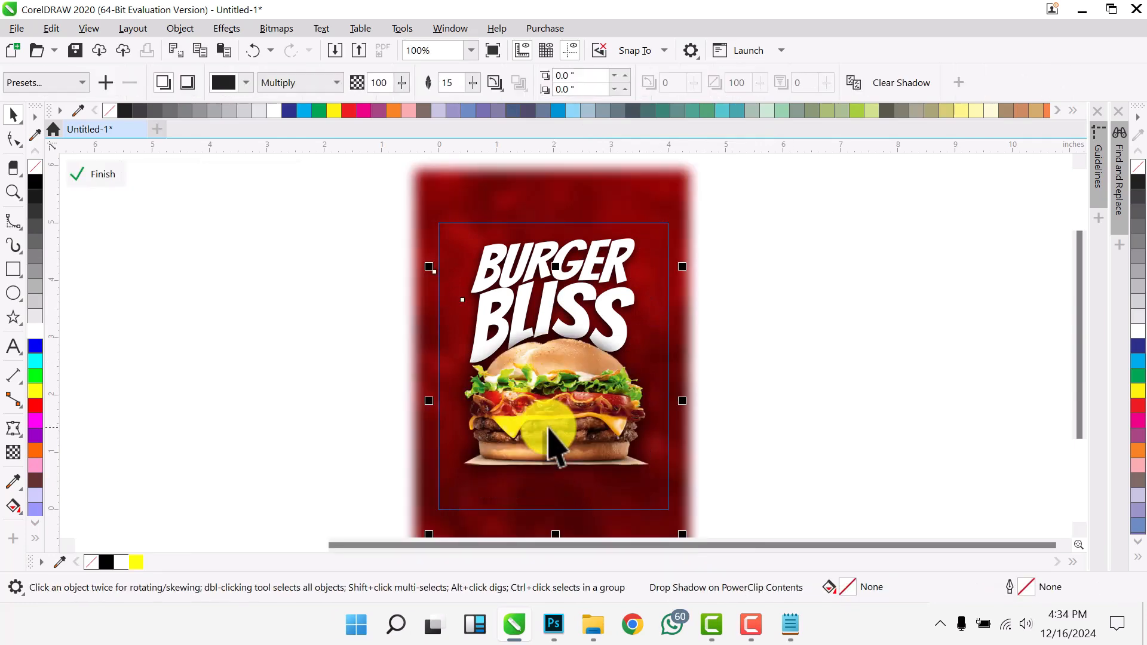
pyautogui.click(548, 429)
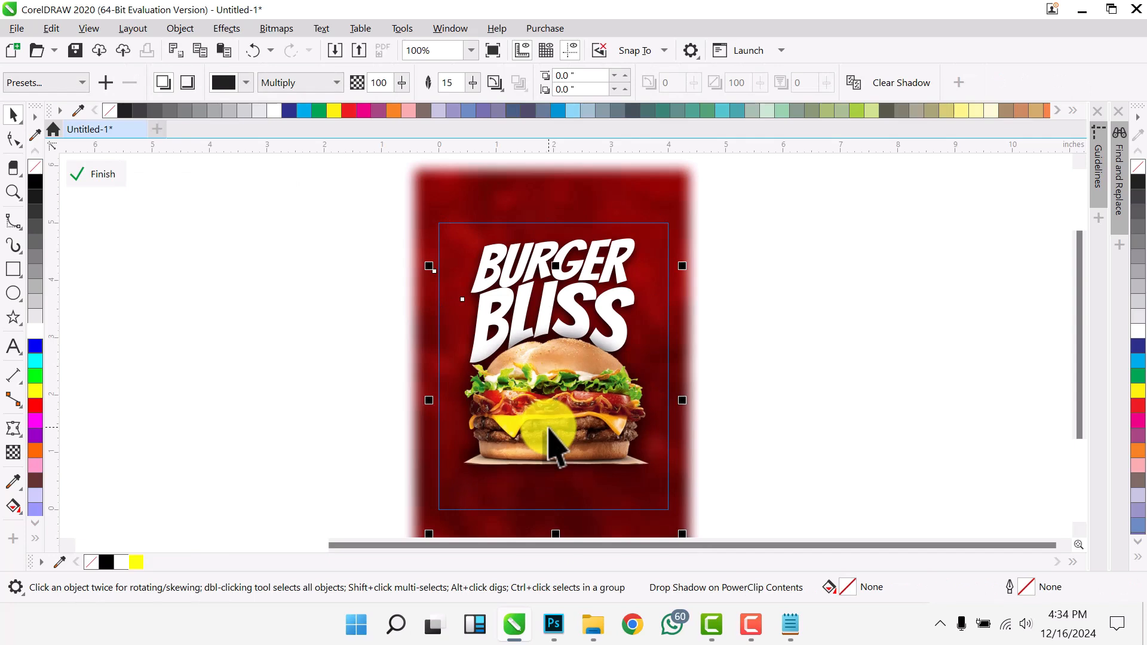
pyautogui.click(103, 174)
# Place the five 25% OFF badge and overlapping cheese objects inside the PowerClip of the red background.
pyautogui.click(613, 429)
pyautogui.rightClick(636, 424)
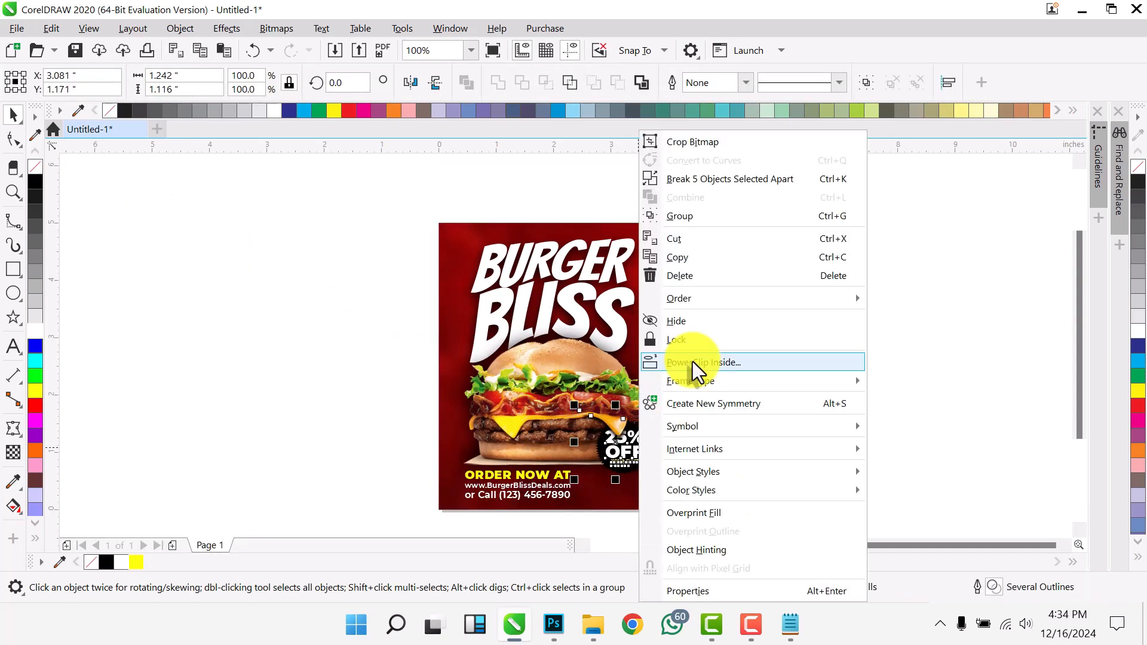
pyautogui.click(693, 363)
pyautogui.click(564, 368)
# Move the burger, cheese and badge objects up 0.16 in together inside the PowerClip, and finish editing its contents.
pyautogui.doubleClick(565, 369)
pyautogui.moveTo(276, 280); pyautogui.dragTo(869, 528)
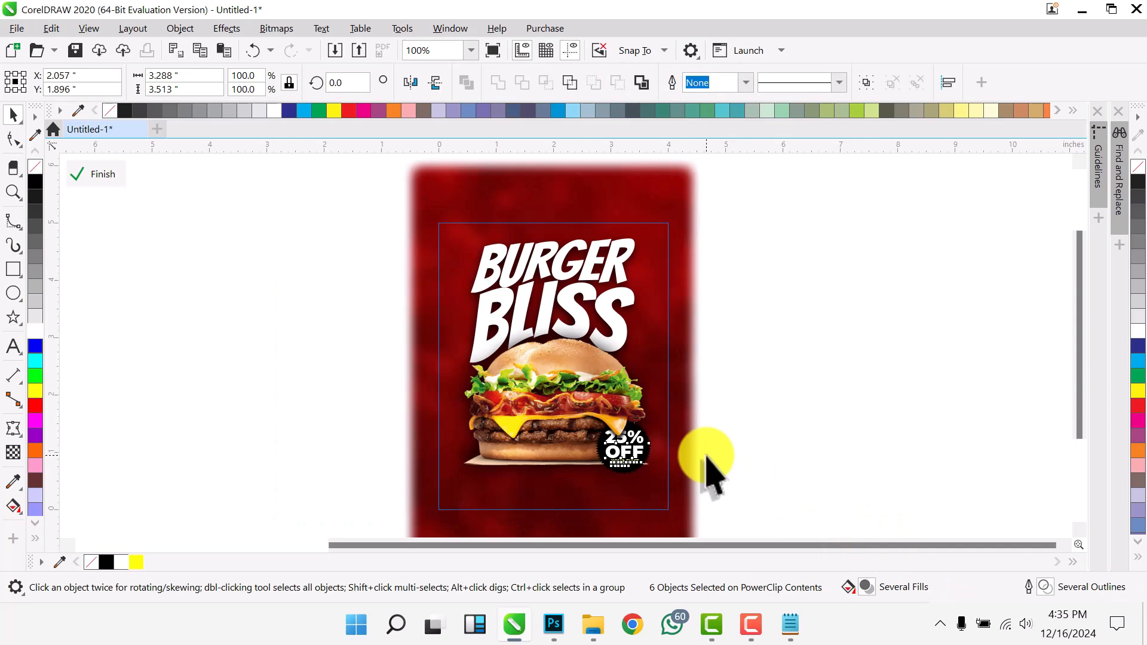
pyautogui.press('Up')
pyautogui.press('Up')
pyautogui.press('Up')
pyautogui.press('Up')
pyautogui.press('Up')
pyautogui.press('Up')
pyautogui.press('Up')
pyautogui.press('Up')
pyautogui.press('Up')
pyautogui.press('Up')
pyautogui.press('Up')
pyautogui.press('Up')
pyautogui.press('Up')
pyautogui.press('Up')
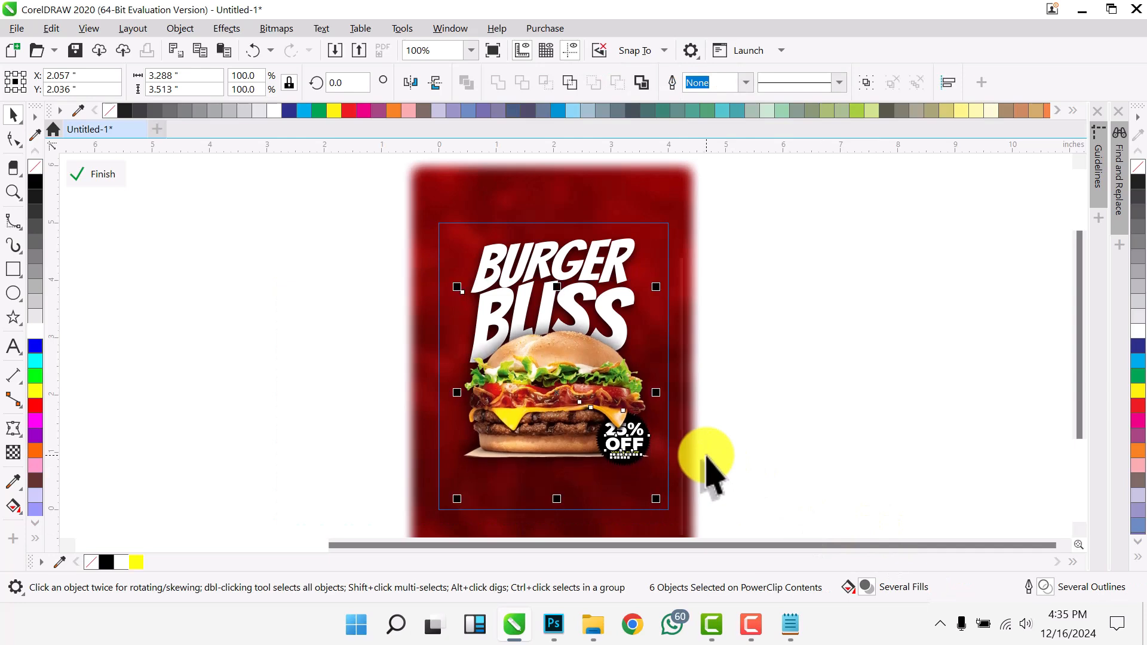
pyautogui.press('Up')
pyautogui.press('Up')
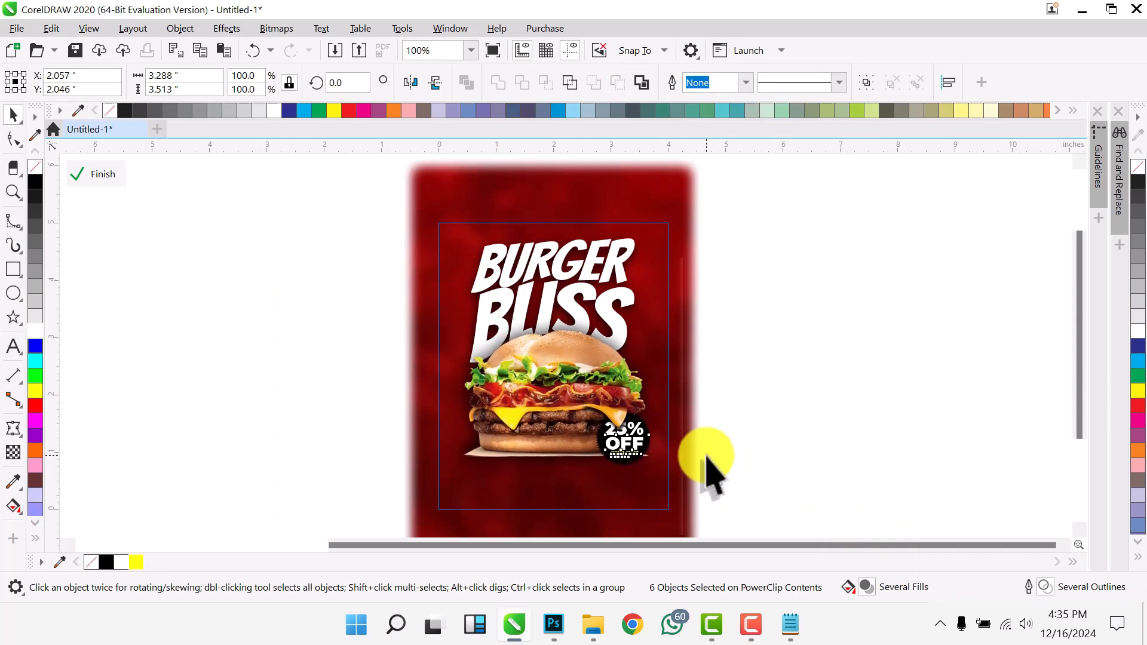
pyautogui.click(773, 384)
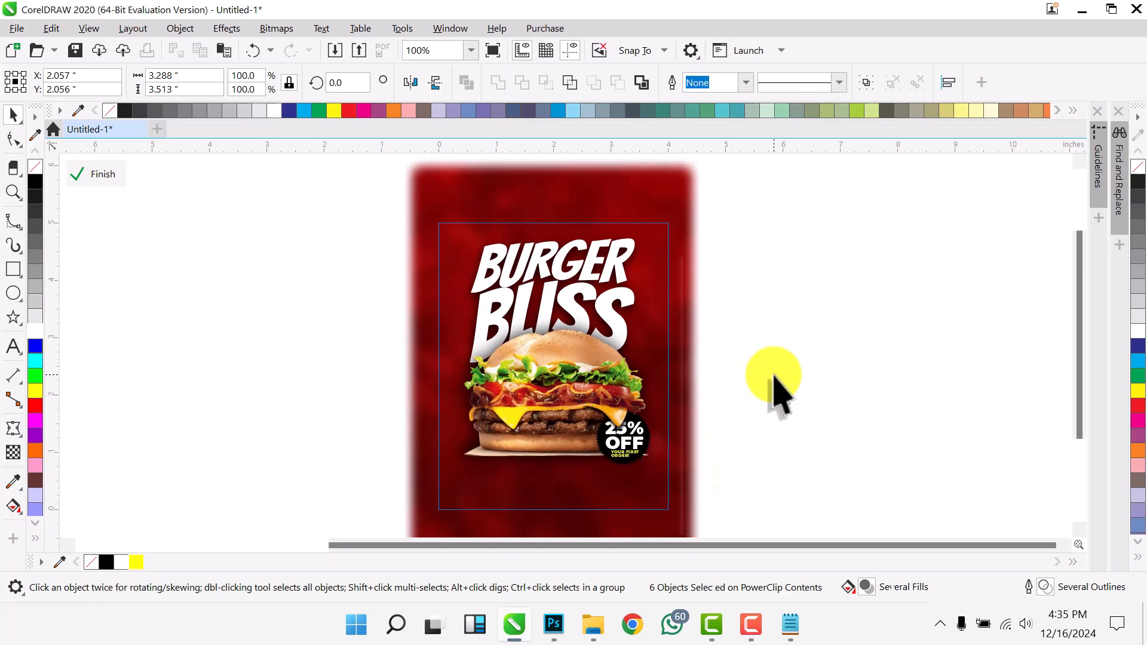
pyautogui.click(100, 179)
# Centre the ORDER NOW AT contact text horizontally on the red background.
pyautogui.click(296, 390)
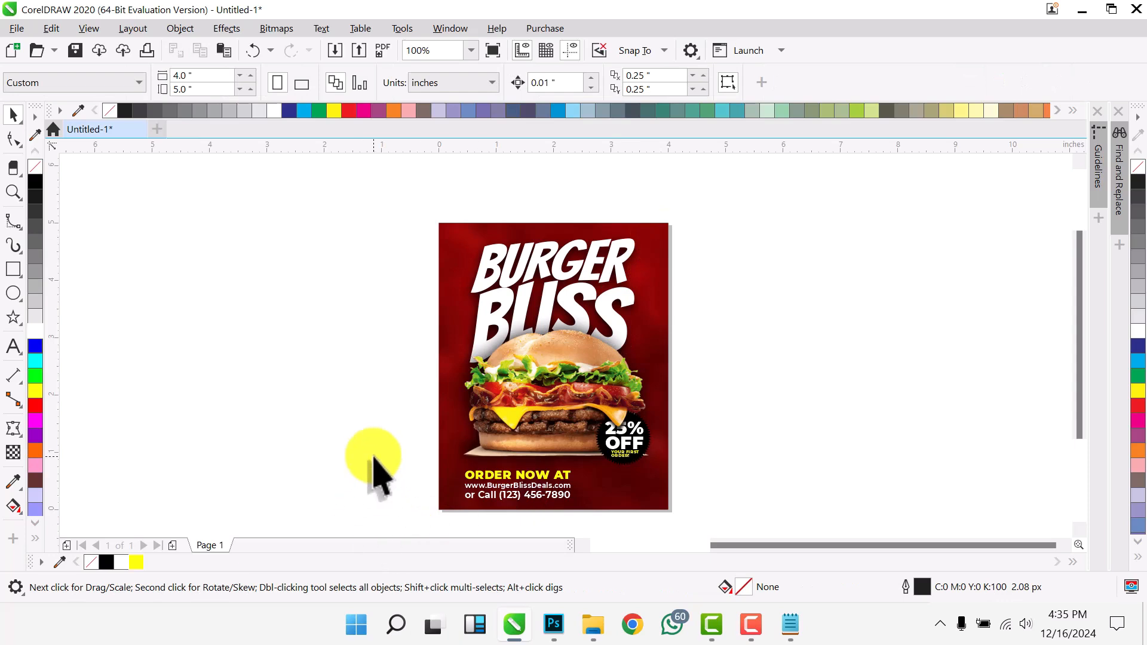
pyautogui.moveTo(376, 463); pyautogui.dragTo(660, 544)
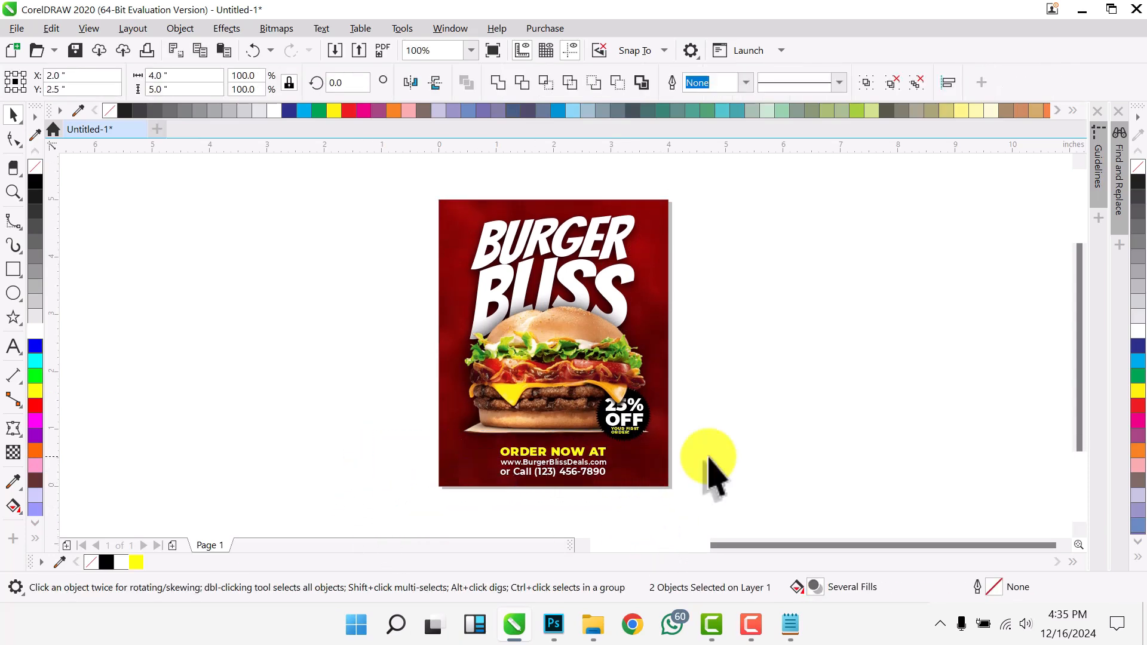
pyautogui.click(711, 473)
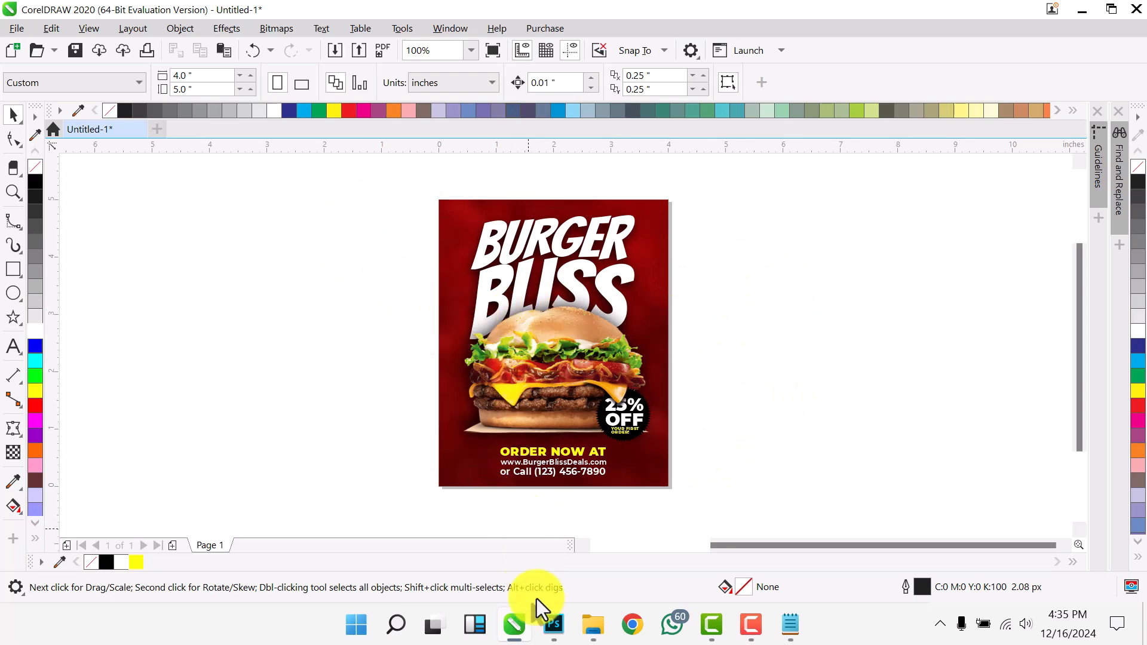
# Import the light fabric texture pngwing.com (6).png from the Burger folder into the flyer document.
pyautogui.moveTo(599, 632)
pyautogui.click(740, 535)
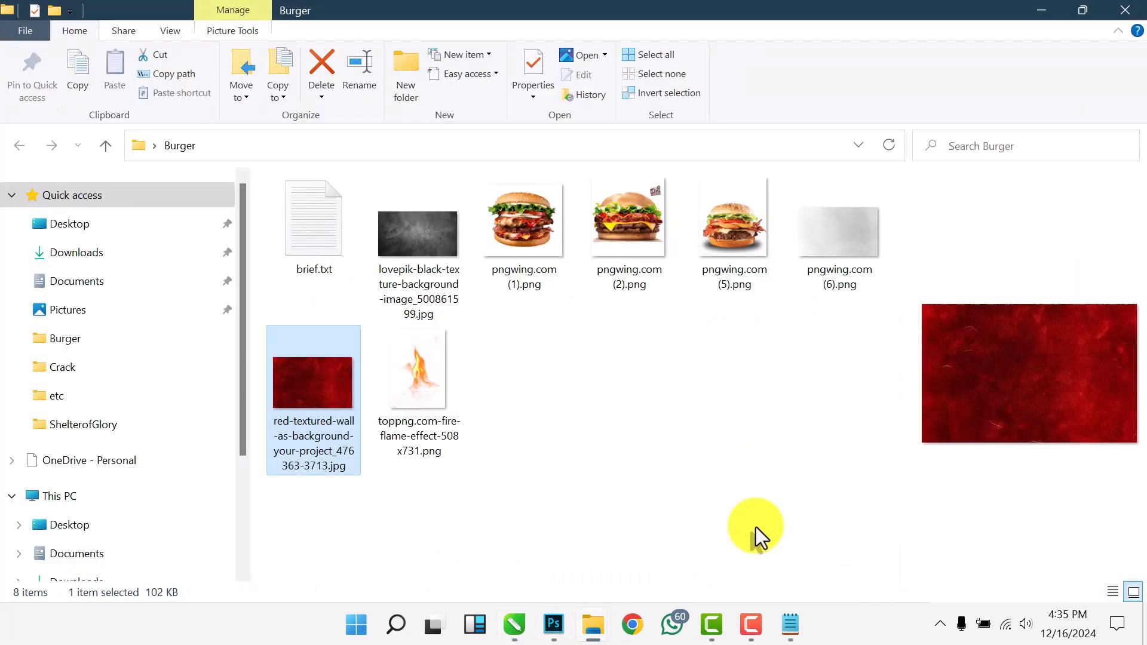
pyautogui.click(827, 233)
pyautogui.moveTo(825, 231); pyautogui.dragTo(277, 332)
pyautogui.scroll(-4, 392, 328)
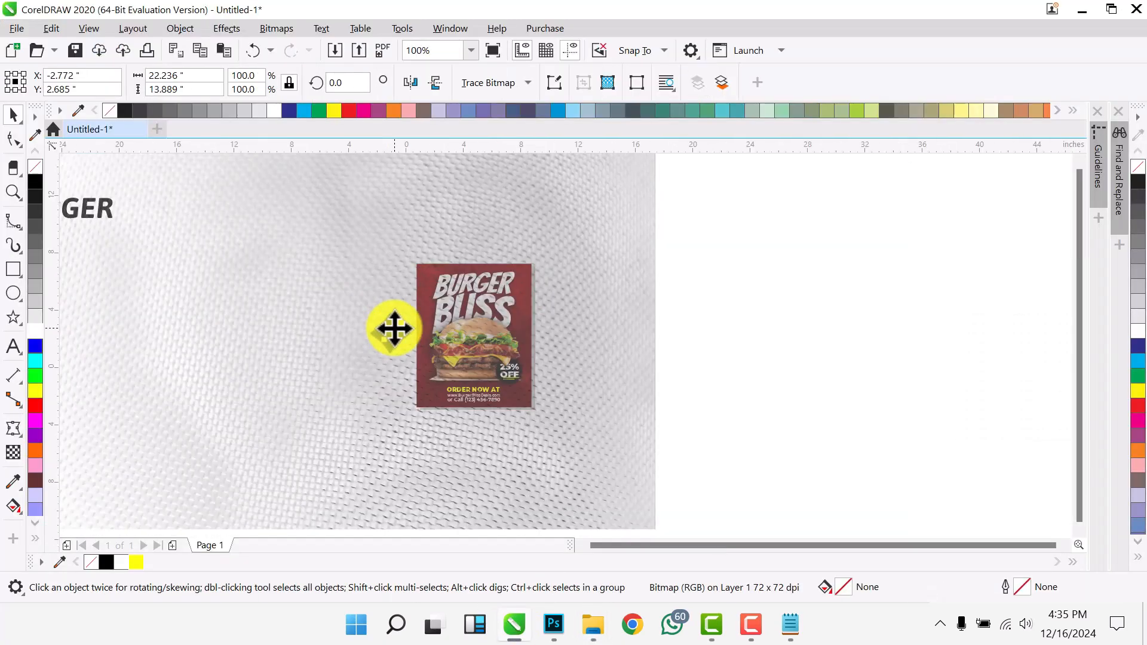
# Shrink the imported texture to about 1.95 × 1.22 in and centre it on the page.
pyautogui.moveTo(527, 224); pyautogui.dragTo(231, 351)
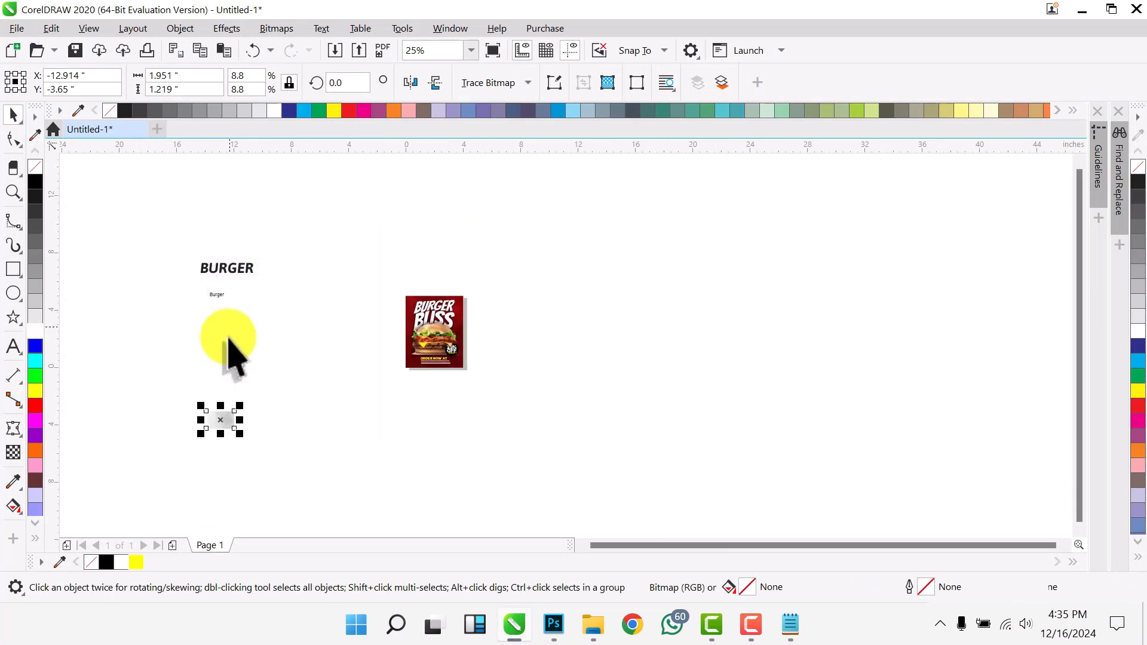
pyautogui.moveTo(225, 425); pyautogui.dragTo(223, 417)
pyautogui.scroll(4, 435, 323)
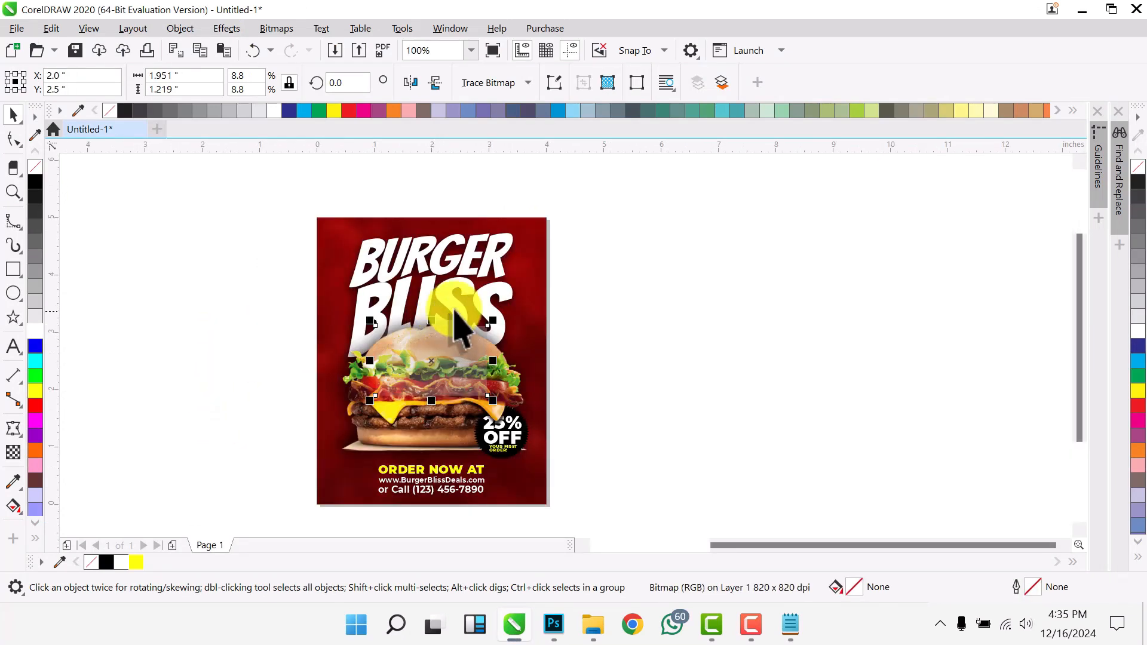
# Rotate the texture to 270 degrees and enlarge it from its centre to about 4.19 × 6.70 in, covering the flyer.
pyautogui.click(450, 343)
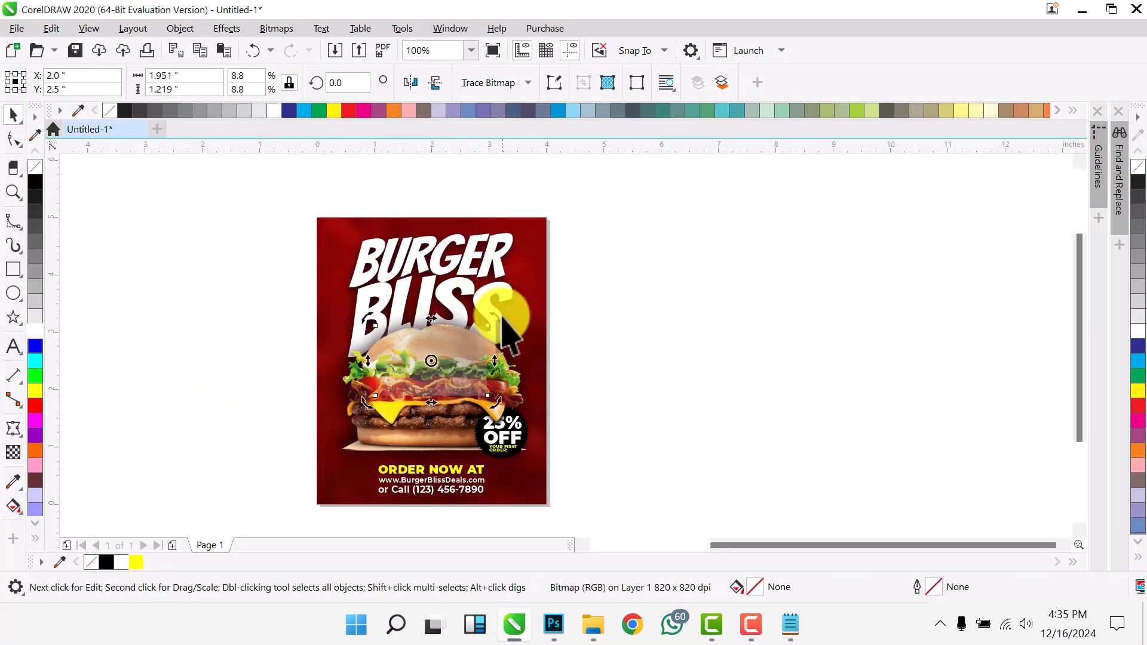
pyautogui.moveTo(497, 317); pyautogui.dragTo(486, 441)
pyautogui.click(451, 321)
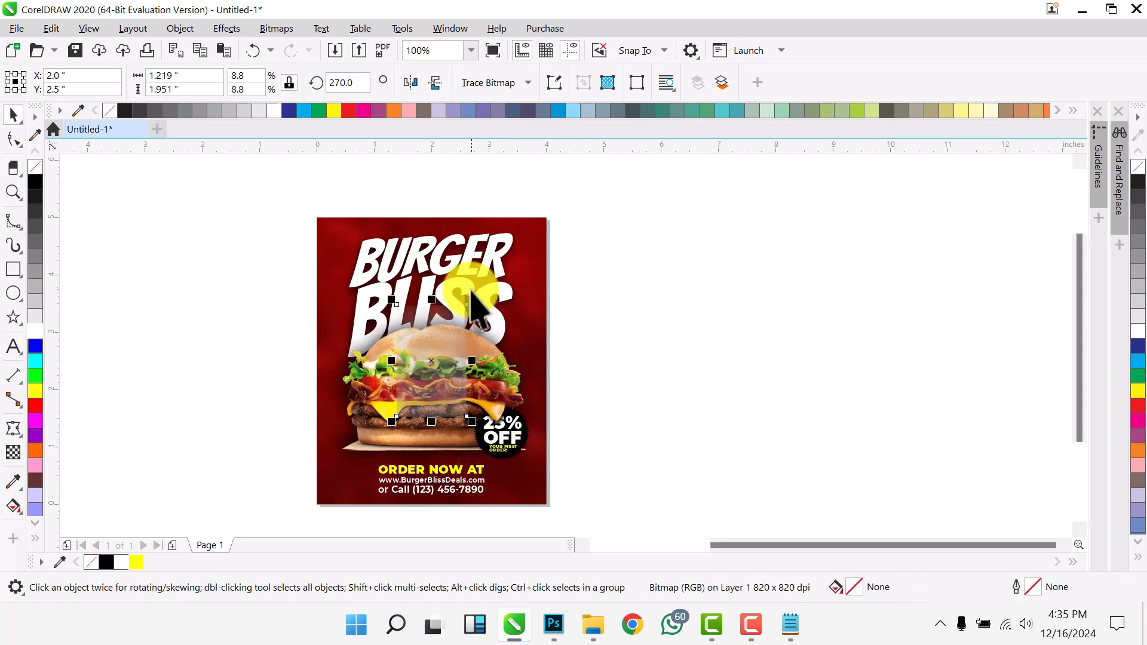
pyautogui.moveTo(475, 298); pyautogui.dragTo(593, 166)
pyautogui.scroll(3, 423, 274)
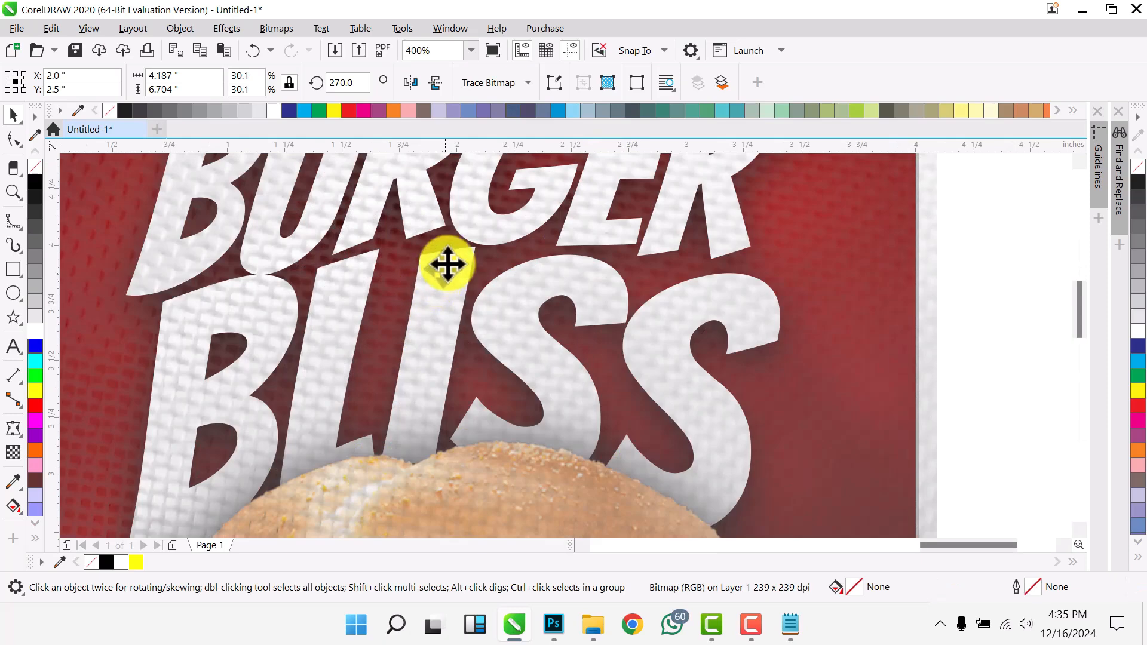
pyautogui.scroll(-2, 451, 260)
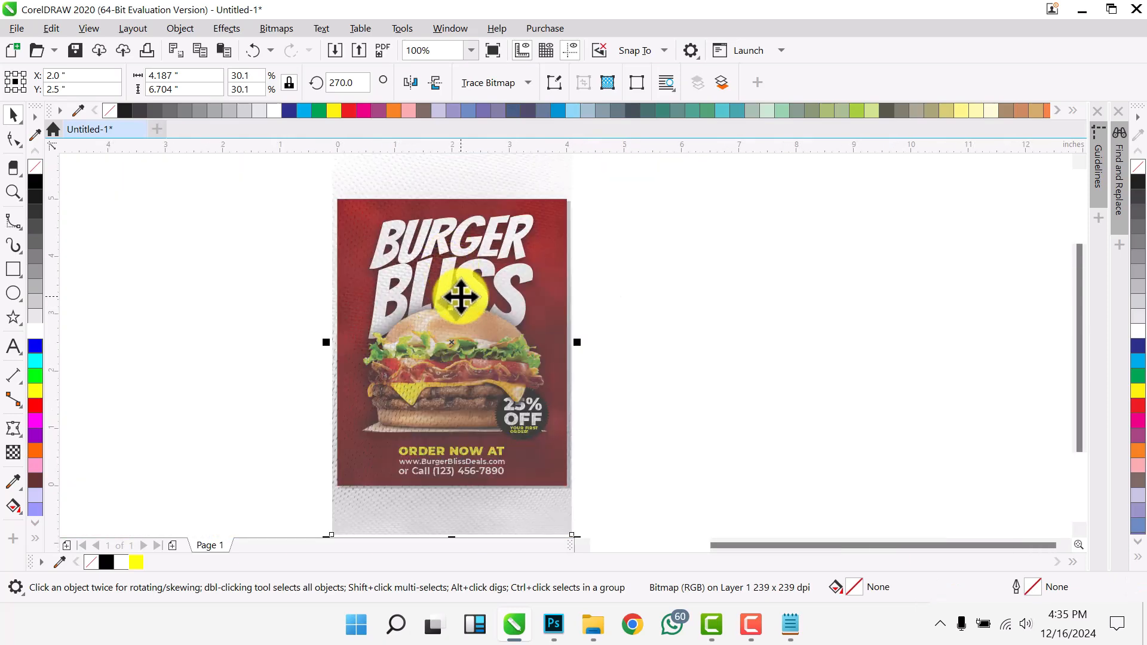
# Adjust the texture's brightness, contrast and intensity, and move it down to about X 2.031 in, Y 1.75 in.
pyautogui.hotkey('ctrl', 'b')
pyautogui.moveTo(583, 232); pyautogui.dragTo(802, 232)
pyautogui.moveTo(795, 272); pyautogui.dragTo(779, 272)
pyautogui.moveTo(809, 295); pyautogui.dragTo(820, 323)
pyautogui.moveTo(778, 272); pyautogui.dragTo(744, 272)
pyautogui.moveTo(836, 296); pyautogui.dragTo(836, 320)
pyautogui.click(848, 365)
pyautogui.moveTo(525, 235); pyautogui.dragTo(527, 278)
# Apply a uniform transparency of 50 to the texture and change its merge mode to blend it into the flyer.
pyautogui.click(13, 453)
pyautogui.click(39, 83)
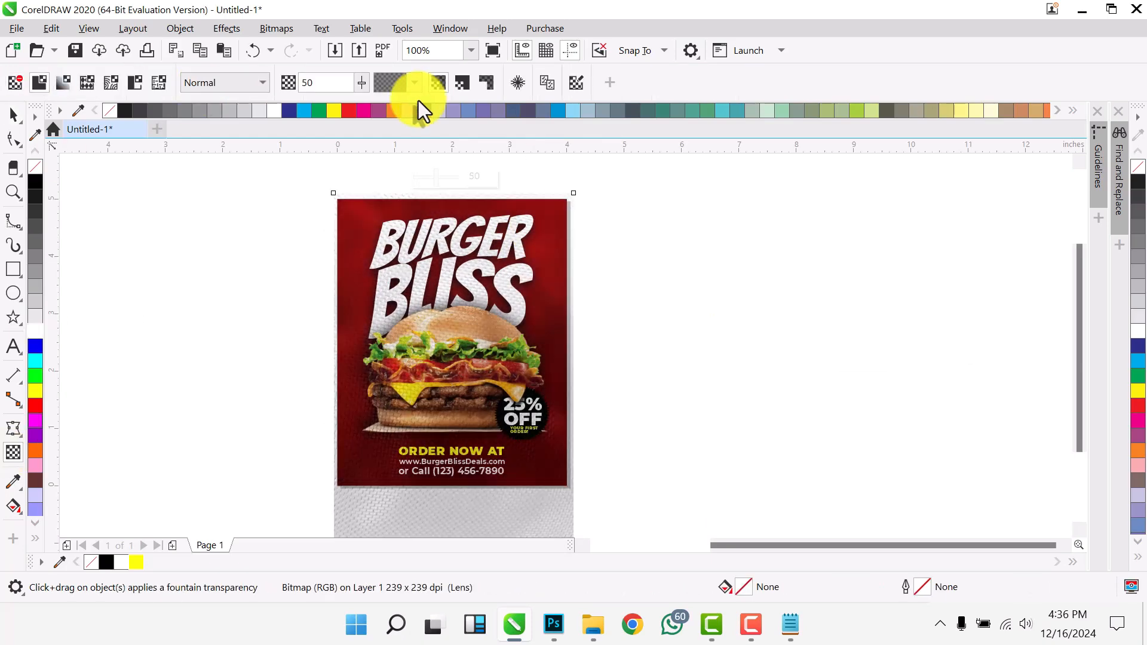
pyautogui.click(224, 82)
pyautogui.click(215, 310)
pyautogui.press('space')
pyautogui.click(215, 310)
# Move the blended texture into the PowerClip contents of the red background.
pyautogui.scroll(2, 379, 240)
pyautogui.scroll(-3, 380, 240)
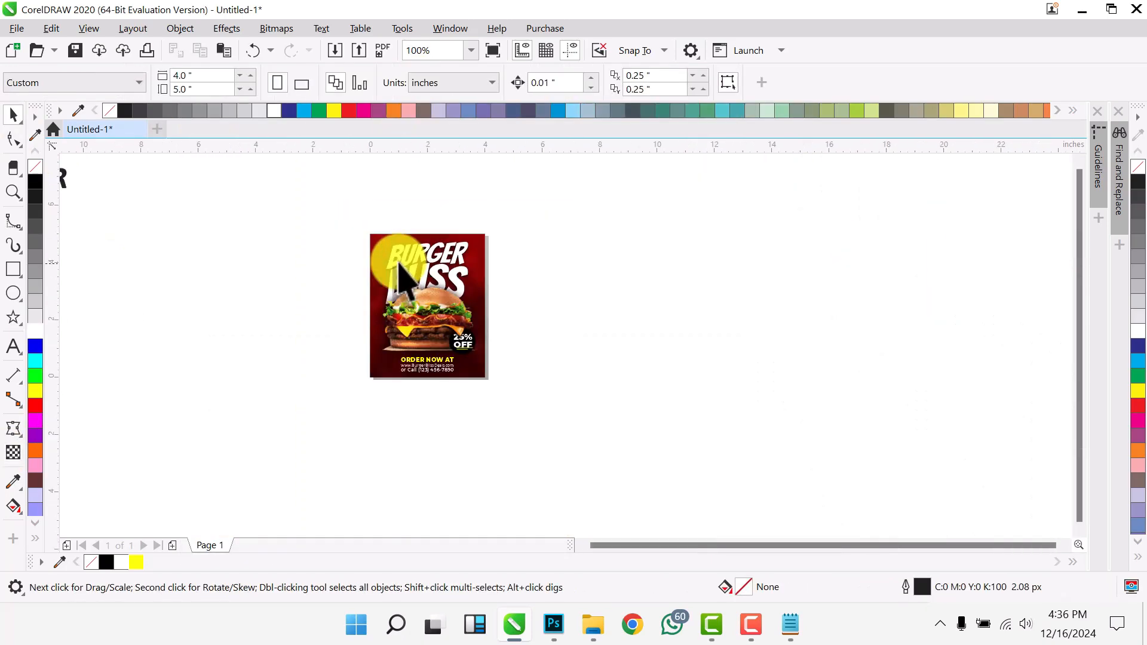
pyautogui.click(400, 275)
pyautogui.scroll(2, 400, 274)
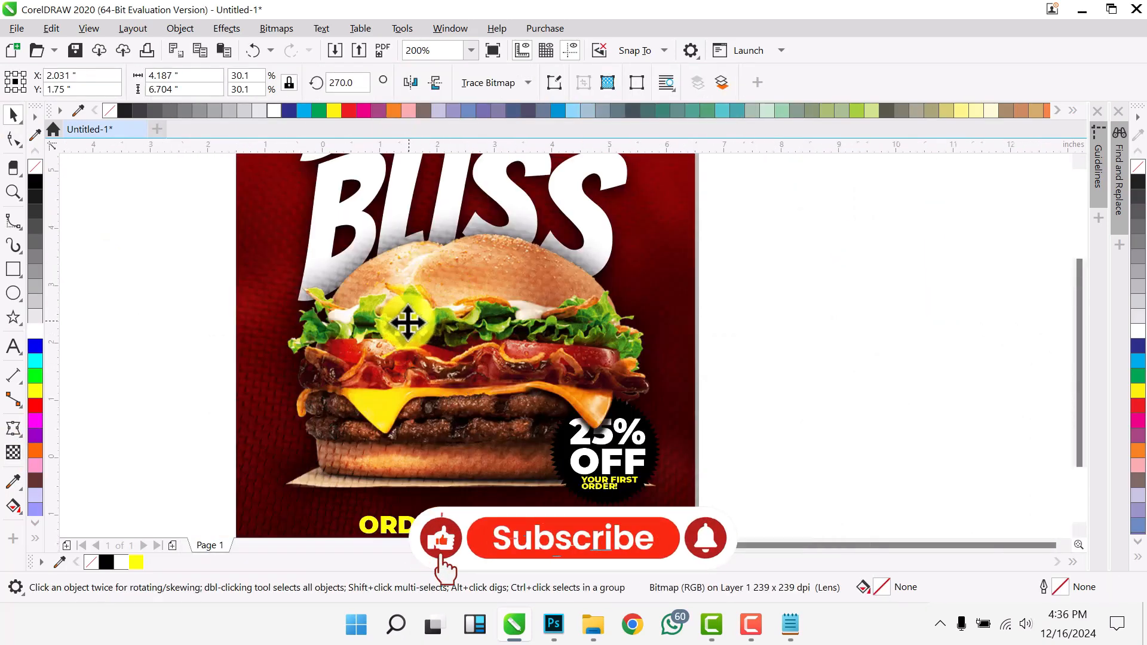
pyautogui.scroll(-1, 423, 285)
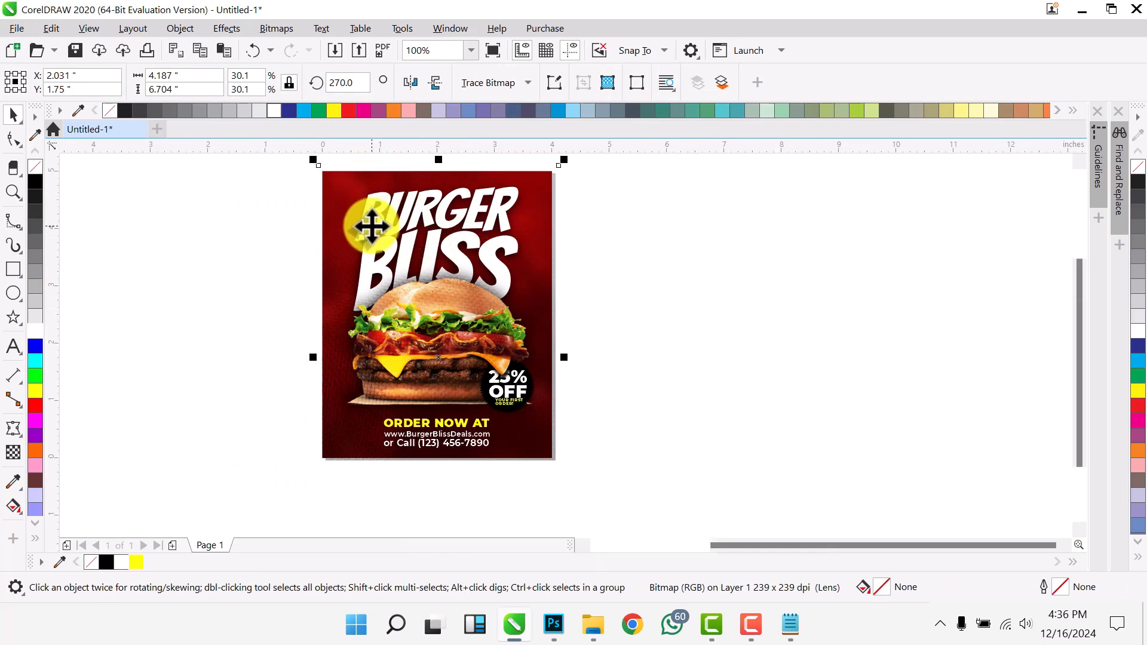
pyautogui.press('Delete')
pyautogui.doubleClick(340, 231)
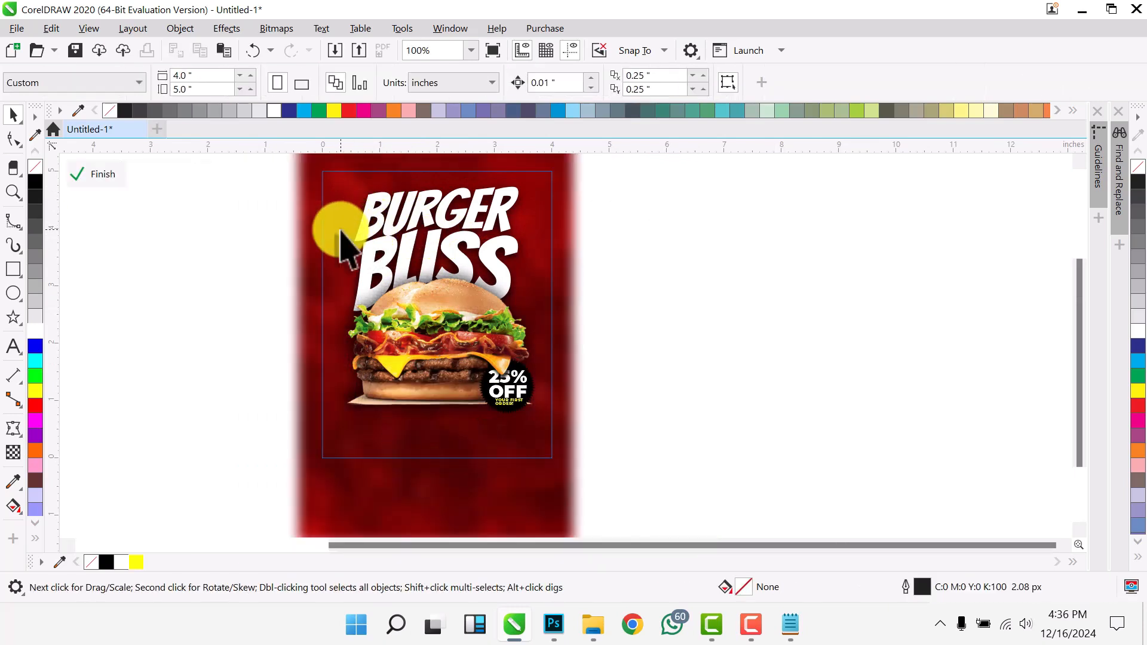
pyautogui.click(341, 232)
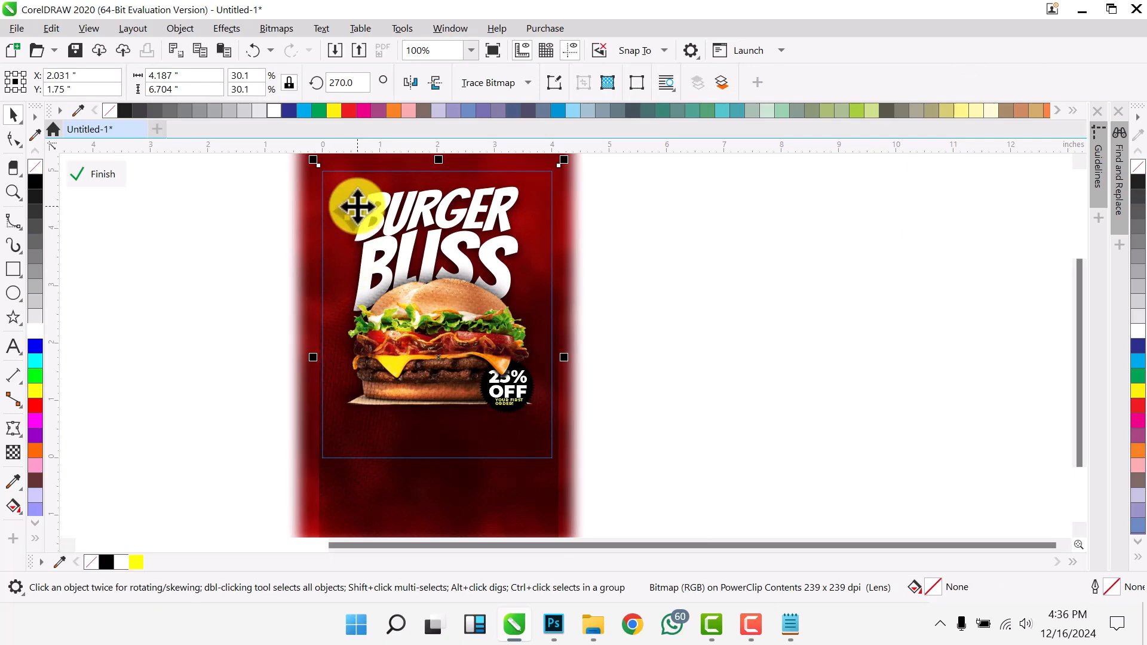
# Inspect the blended texture against the flyer and finish editing the red background's PowerClip contents.
pyautogui.scroll(5, 342, 183)
pyautogui.scroll(-6, 344, 247)
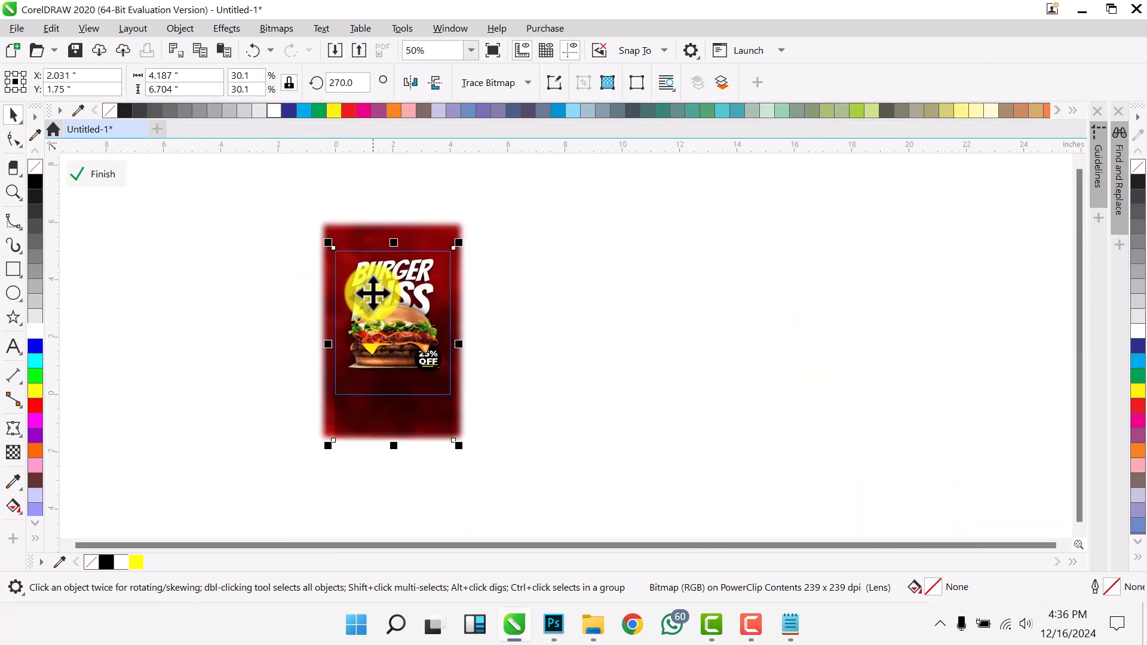
pyautogui.scroll(1, 349, 262)
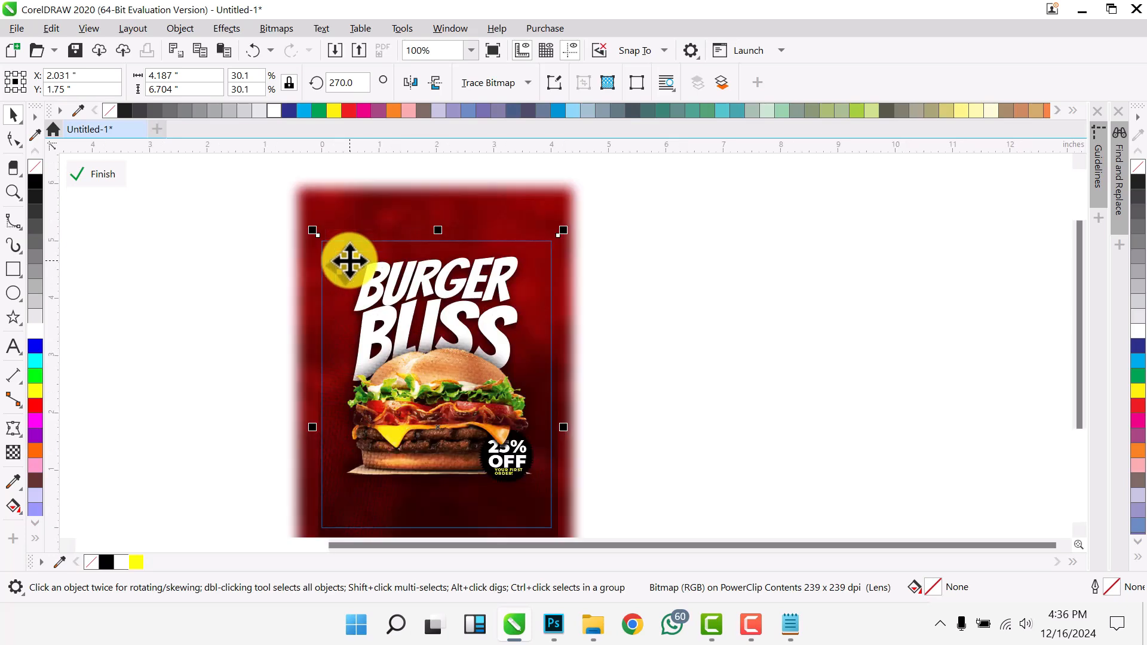
pyautogui.scroll(1, 349, 261)
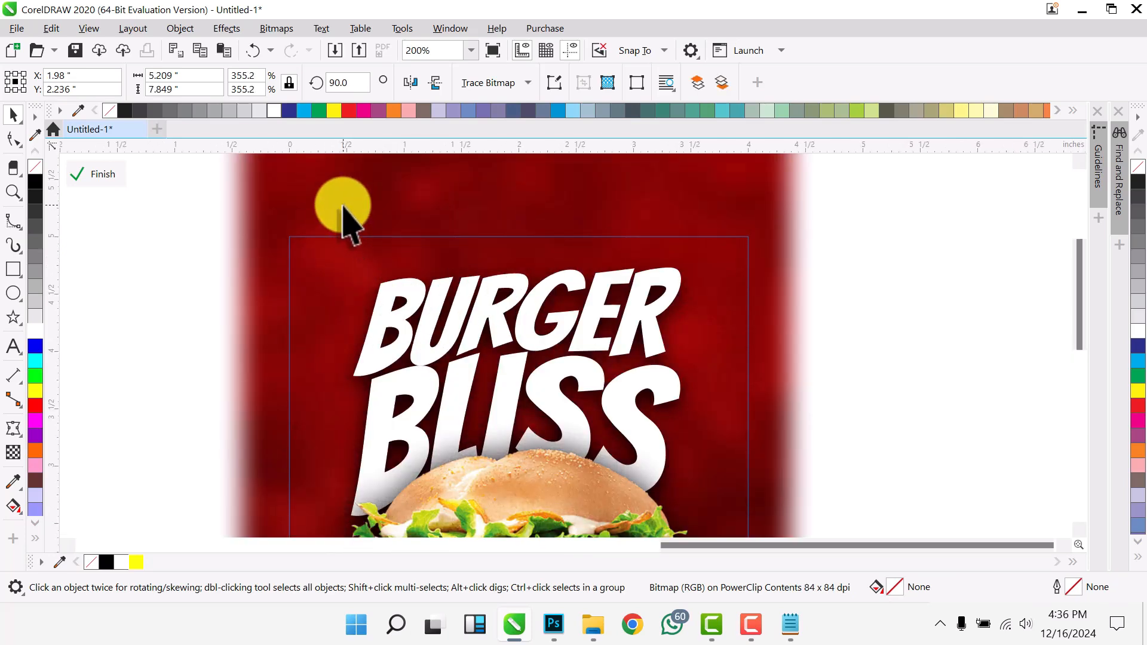
pyautogui.scroll(-1, 302, 233)
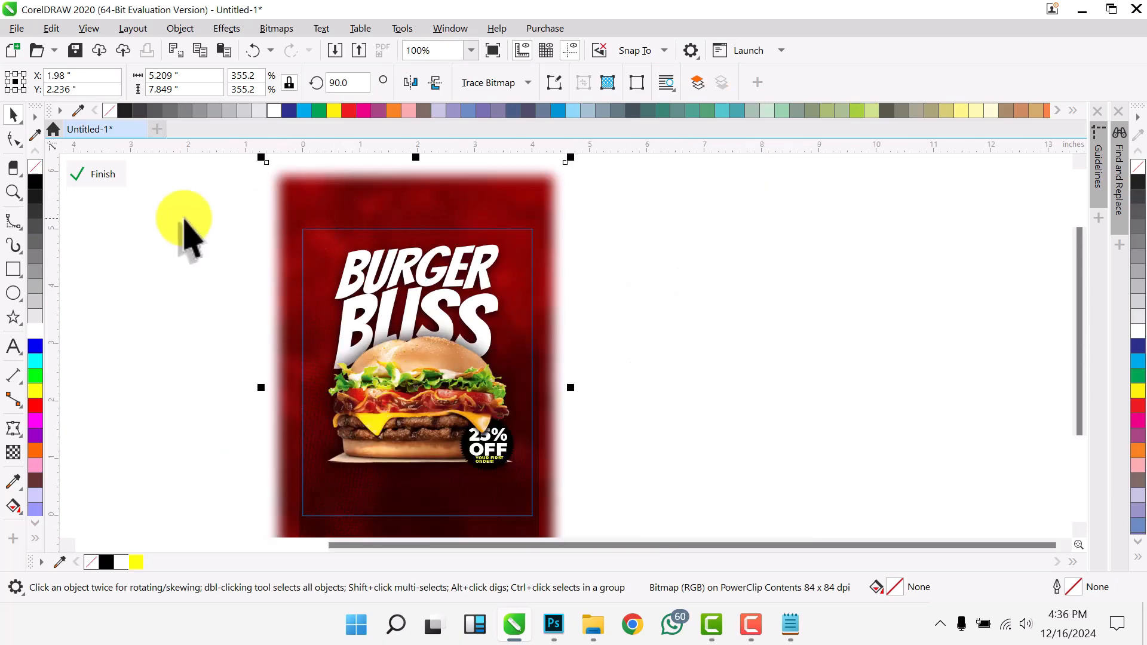
pyautogui.click(91, 174)
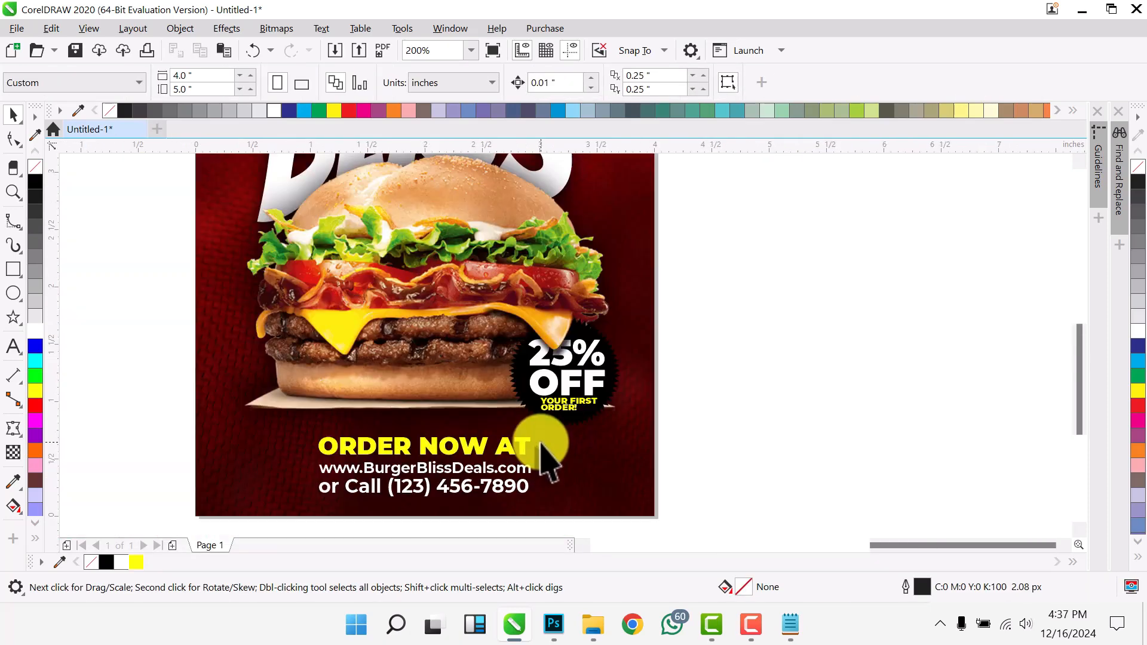
# Fade a black rectangle upward over the flyer's lower edge with a linear fountain transparency, keeping the contact text legible above it.
pyautogui.scroll(-2, 545, 448)
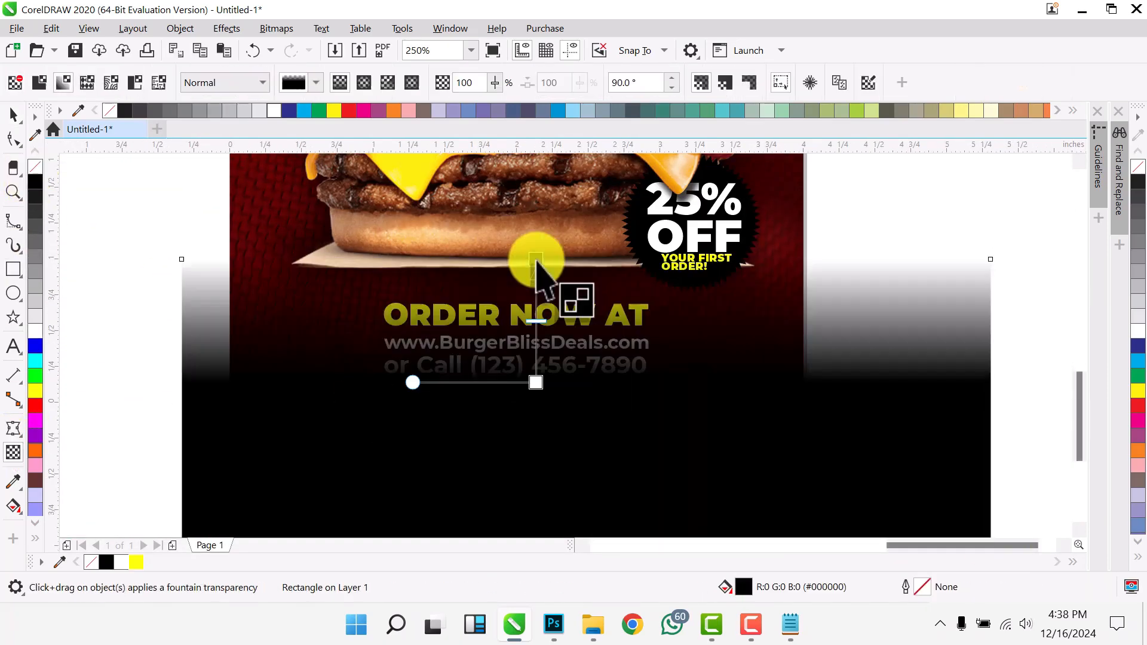
pyautogui.click(607, 384)
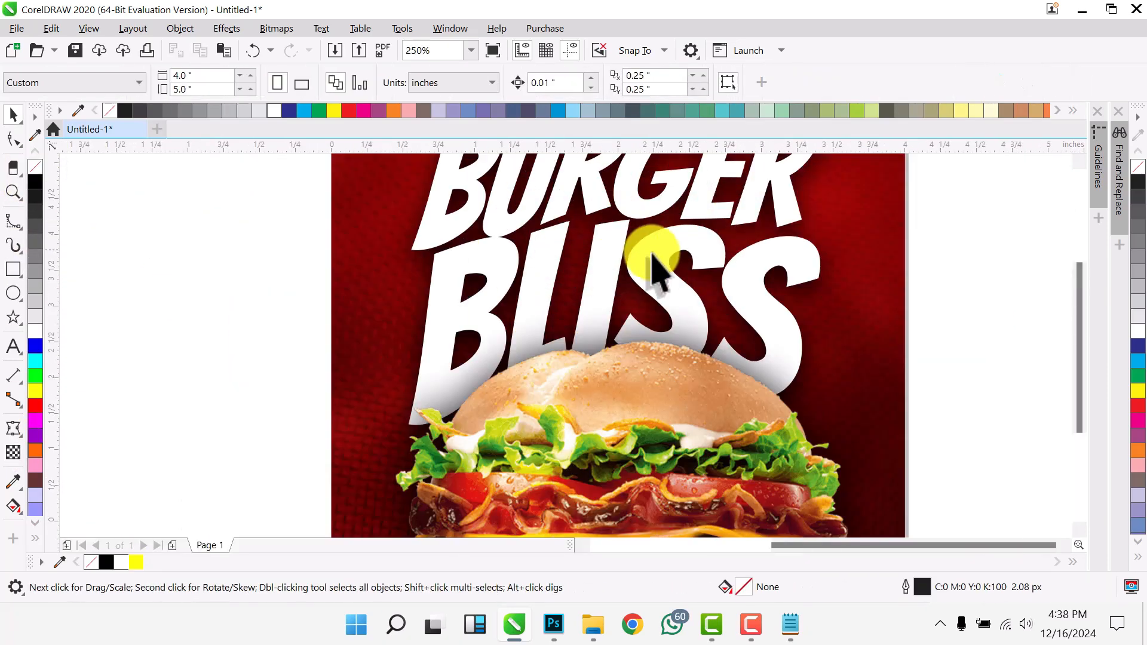
pyautogui.scroll(-2, 652, 258)
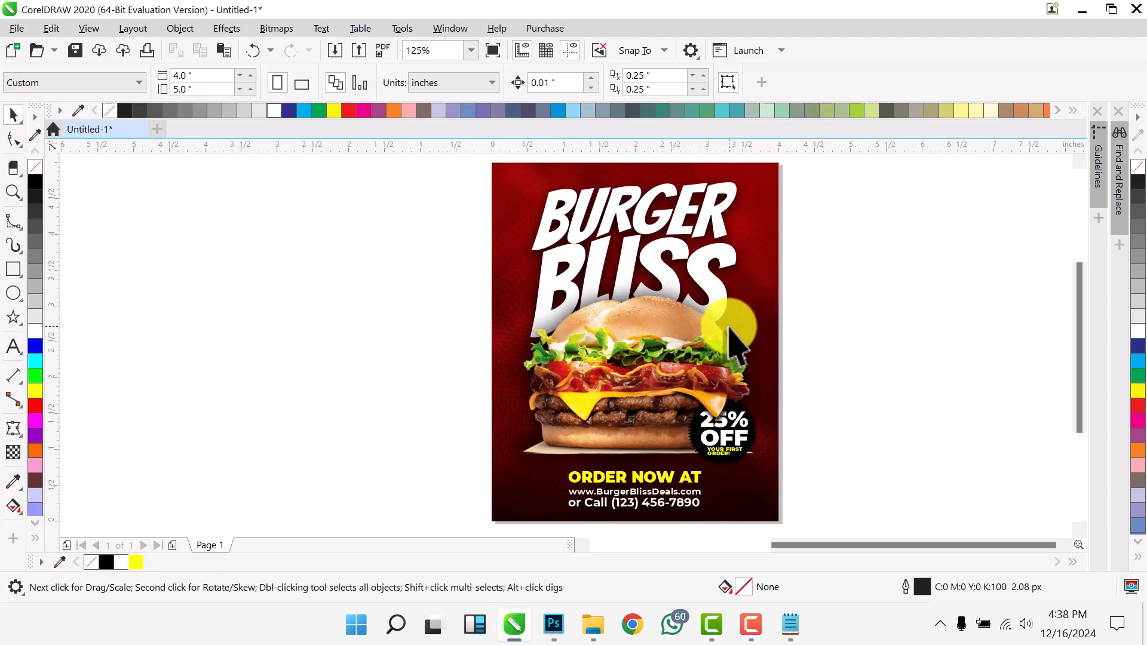
# Delete the leftover objects lying outside the flyer page.
pyautogui.scroll(-2, 699, 316)
pyautogui.moveTo(325, 195); pyautogui.dragTo(537, 349)
pyautogui.press('Delete')
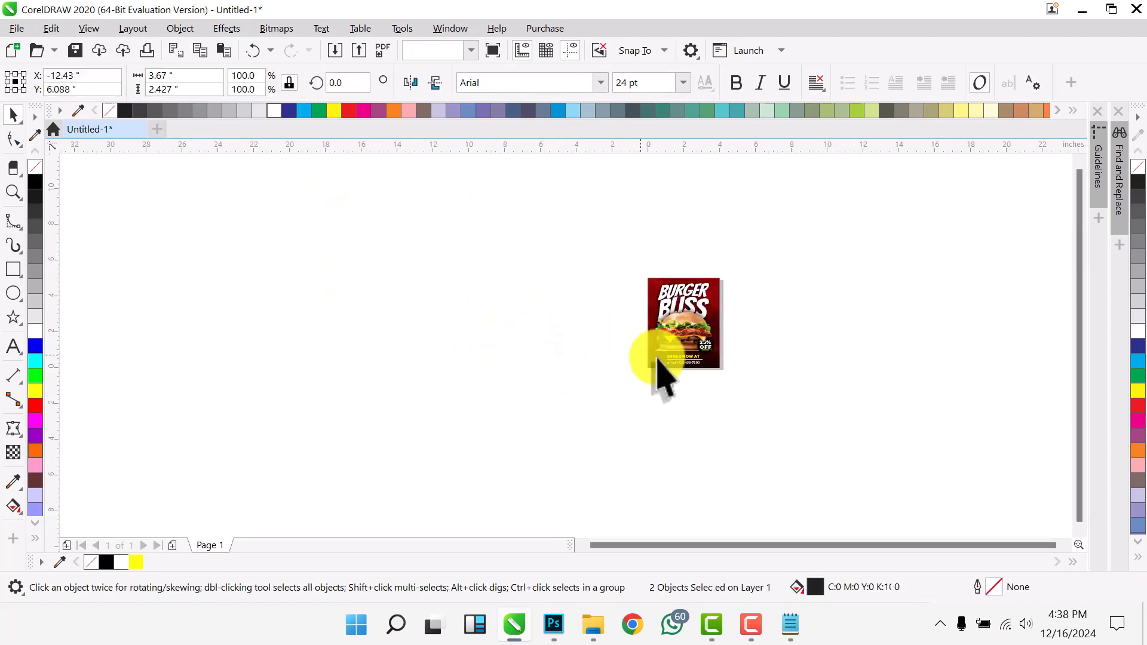
# Examine the finished flyer at full-page view and at a reduced size.
pyautogui.press('z')
pyautogui.moveTo(635, 266); pyautogui.dragTo(748, 392)
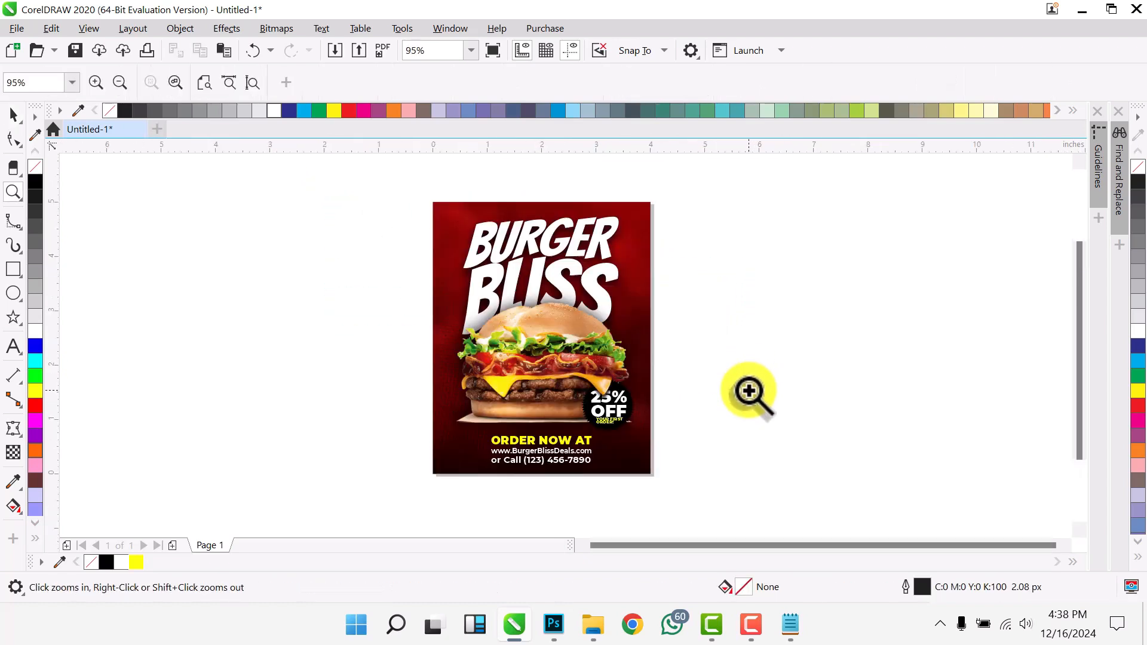
pyautogui.moveTo(393, 186); pyautogui.dragTo(706, 509)
pyautogui.press('space')
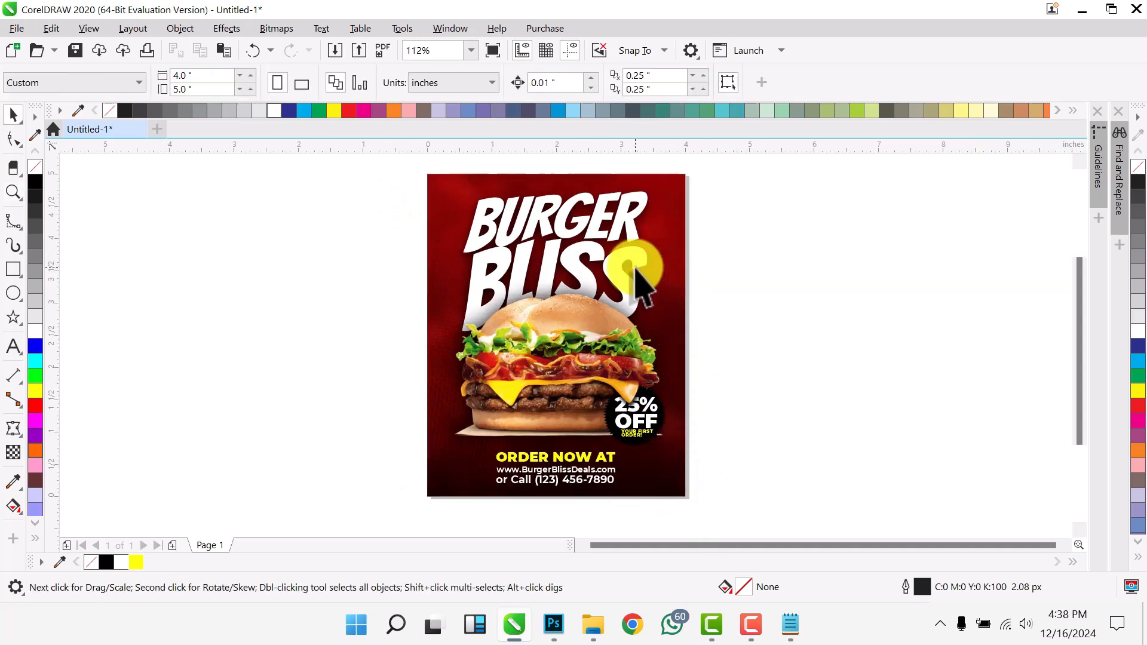
pyautogui.press('z')
pyautogui.rightClick(693, 224)
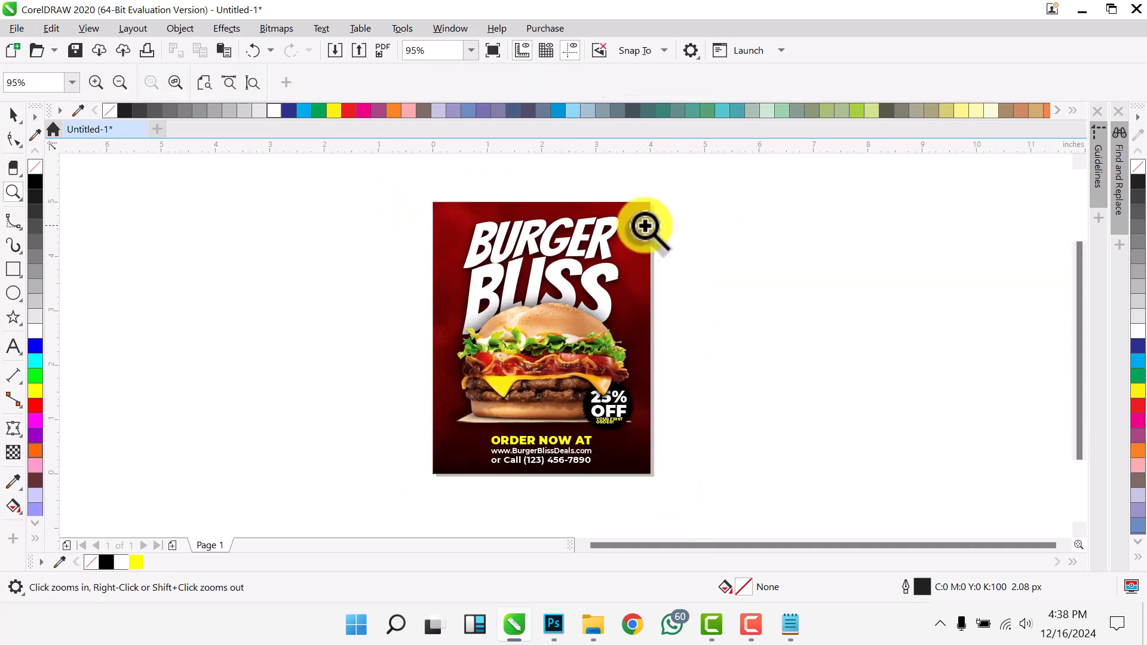
pyautogui.rightClick(645, 229)
pyautogui.moveTo(635, 272); pyautogui.dragTo(762, 401)
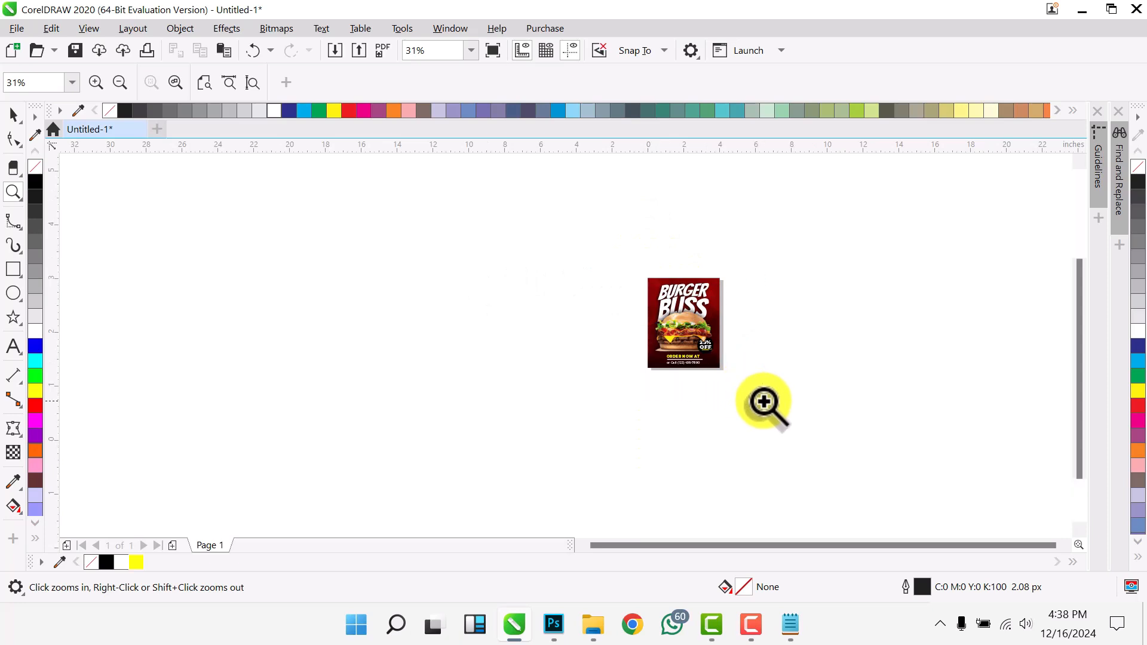
pyautogui.moveTo(405, 161); pyautogui.dragTo(674, 453)
pyautogui.press('space')
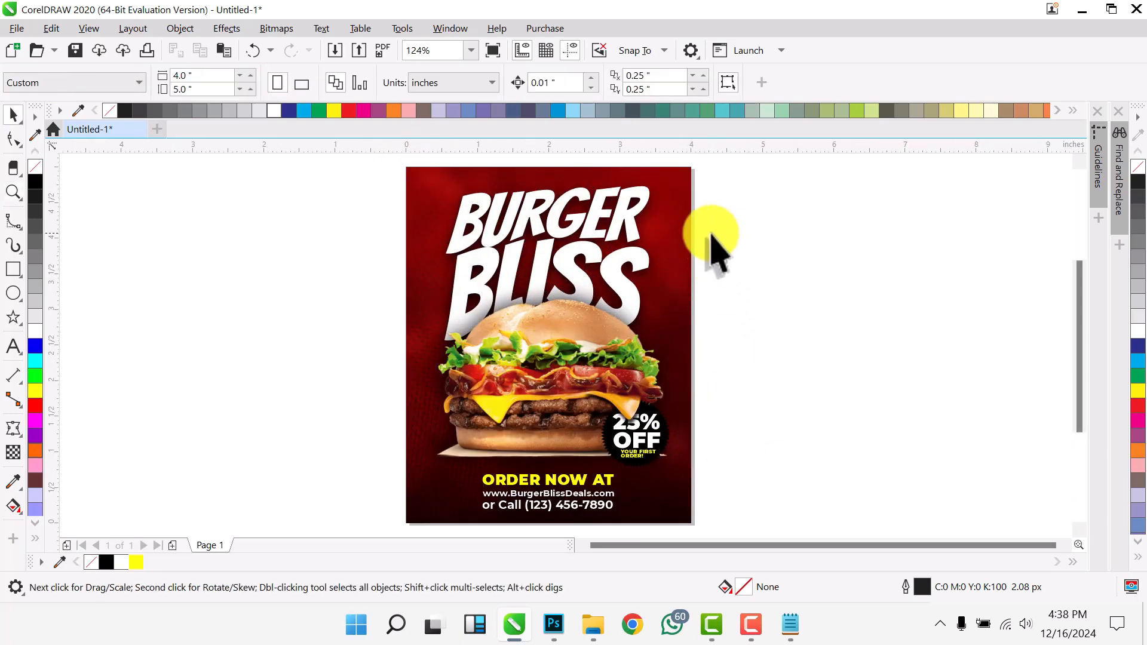
pyautogui.rightClick(709, 233)
pyautogui.click(744, 246)
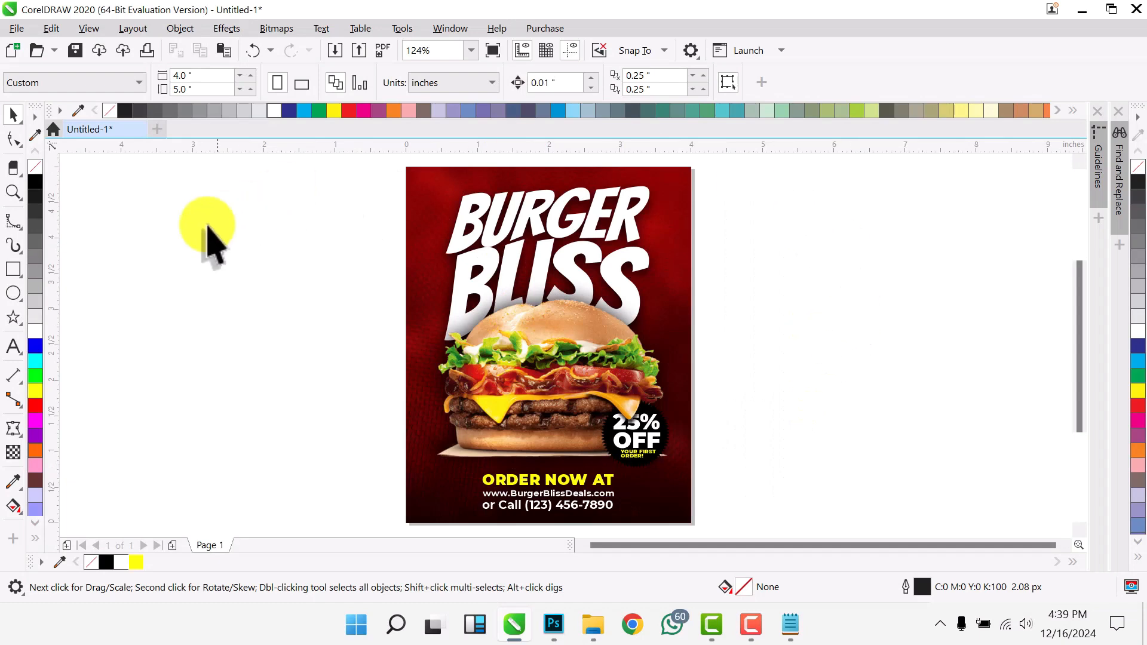
# Export the flyer to the Desktop as a 24-bit PNG named "BUrger 2", 4 × 5 in at 300 dpi.
pyautogui.click(17, 30)
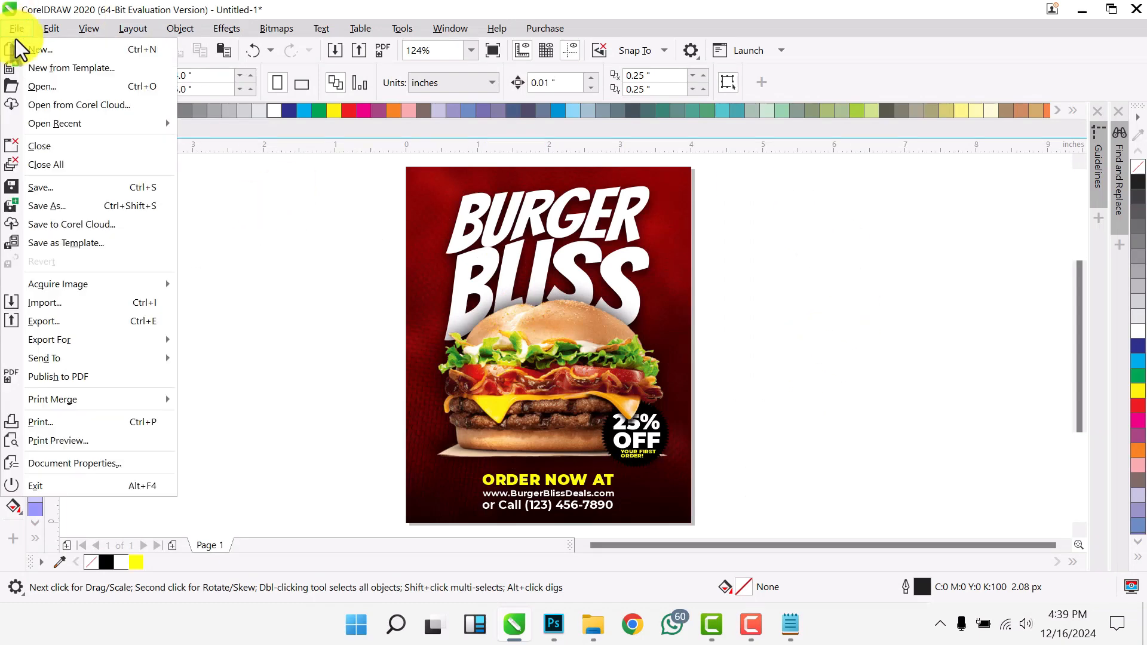
pyautogui.click(67, 322)
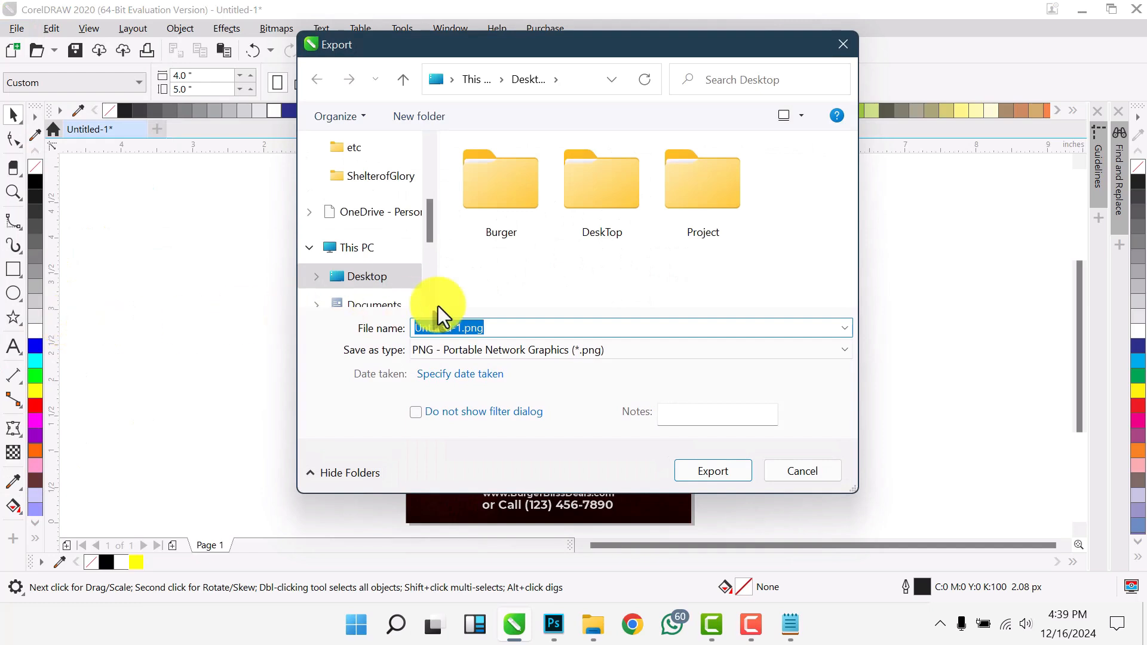
pyautogui.moveTo(524, 327); pyautogui.dragTo(299, 293)
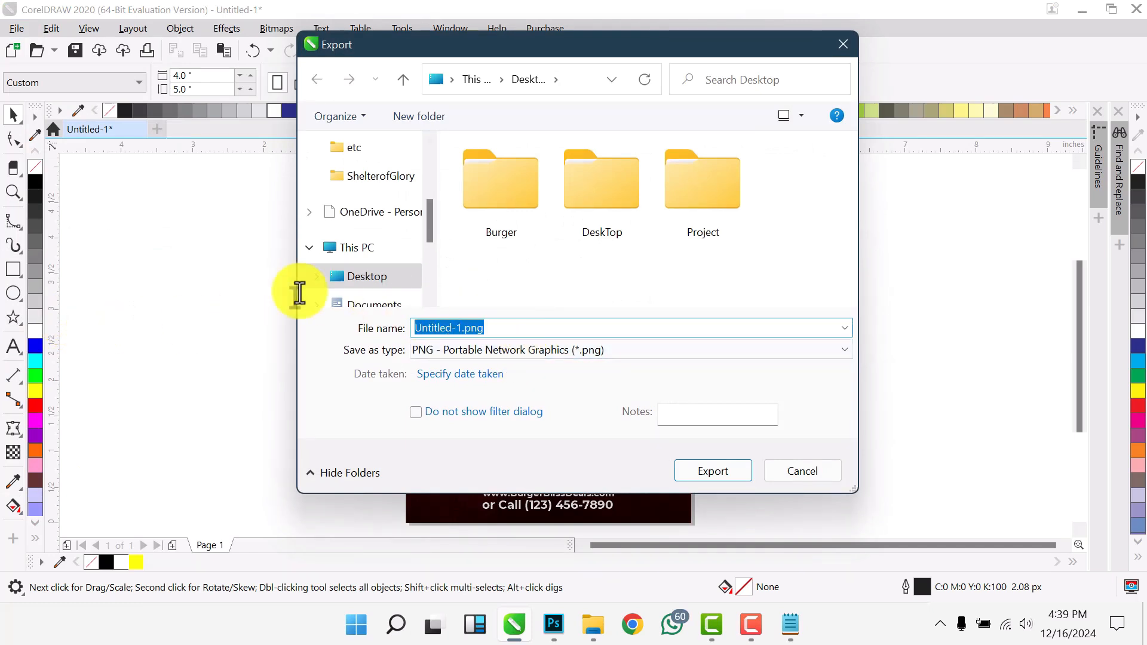
pyautogui.write('burf')
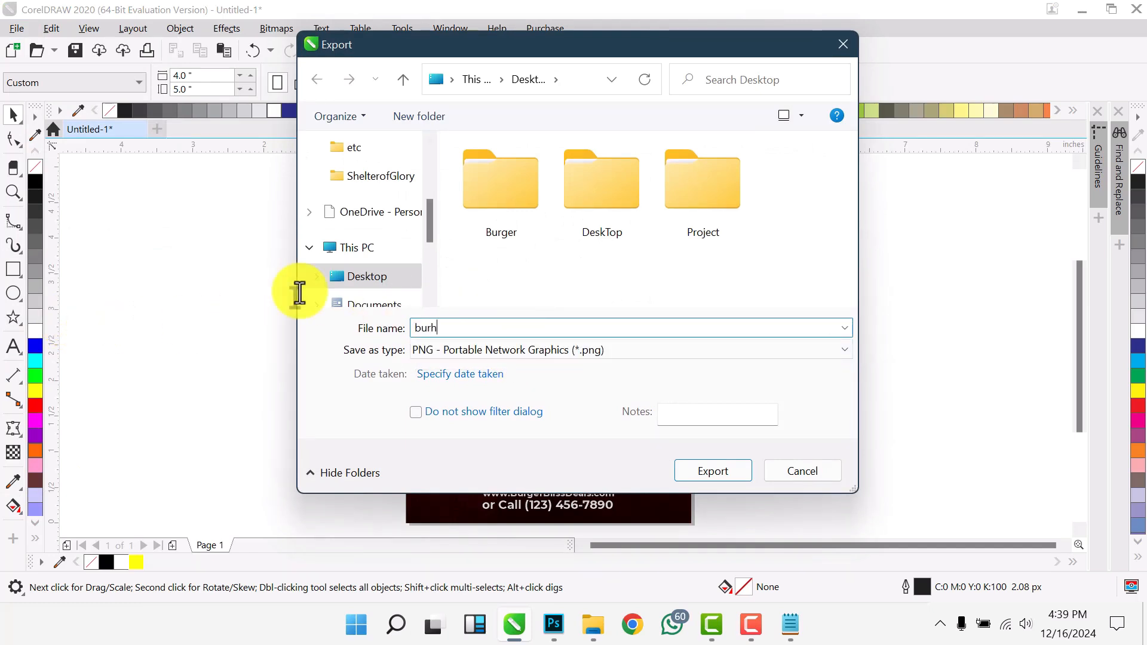
pyautogui.press('BackSpace')
pyautogui.write('ger 2')
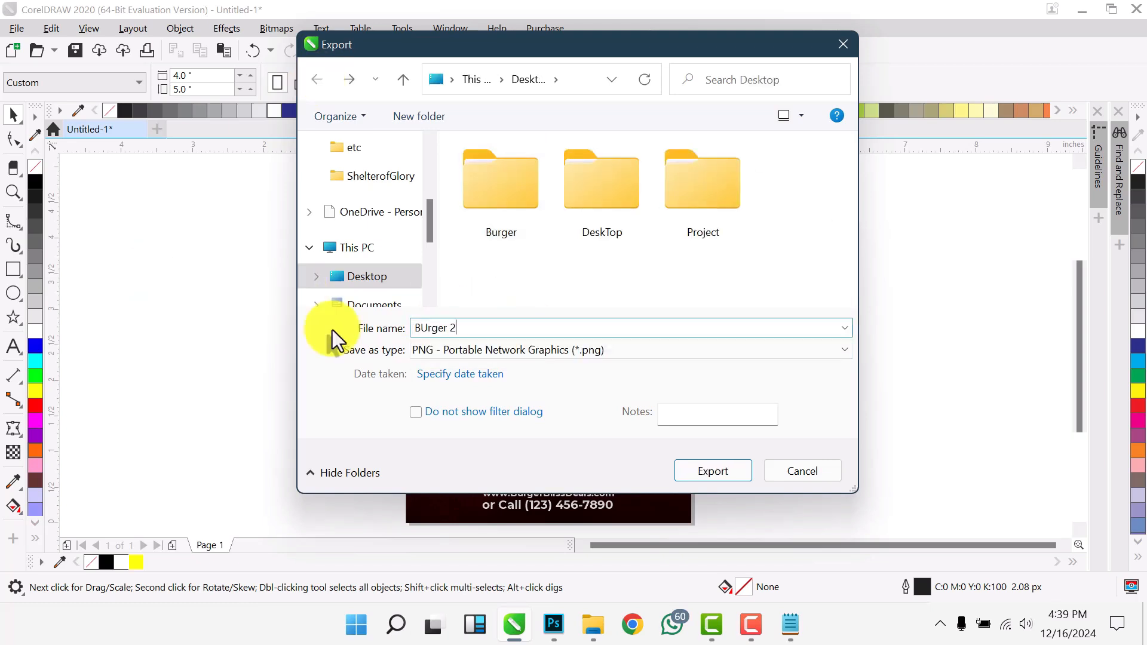
pyautogui.press('Return')
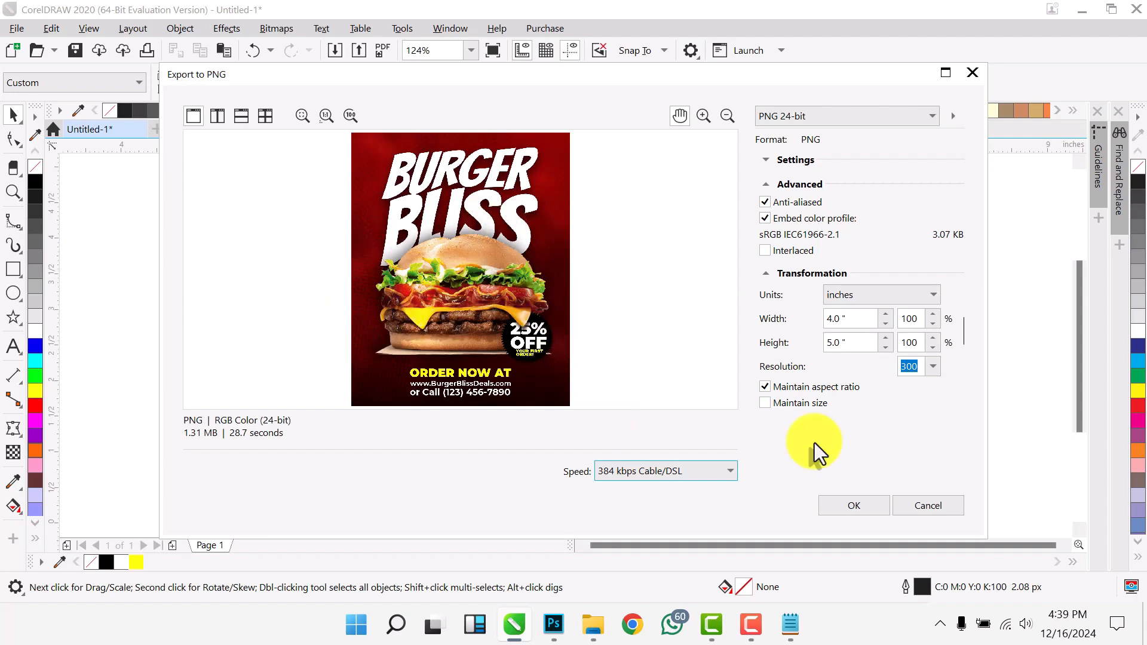
pyautogui.click(851, 507)
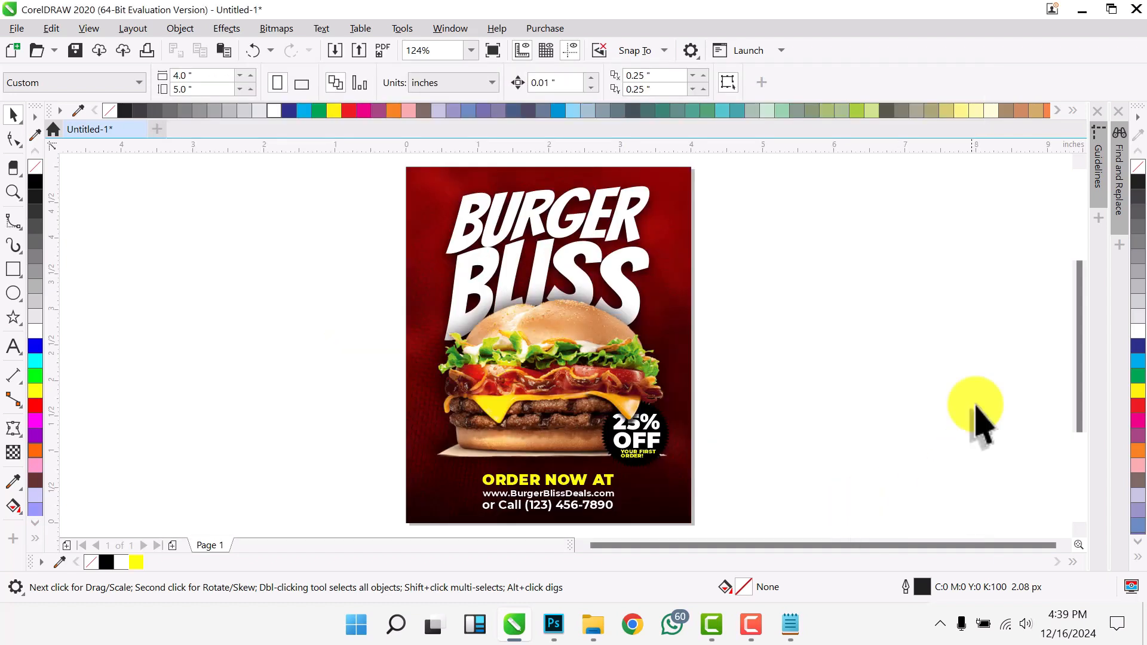
# Switch to File Explorer's Downloads folder and open the mockup PSD inside Outside Shop Booth-Banner Mockup.zip in Photoshop.
pyautogui.moveTo(610, 612)
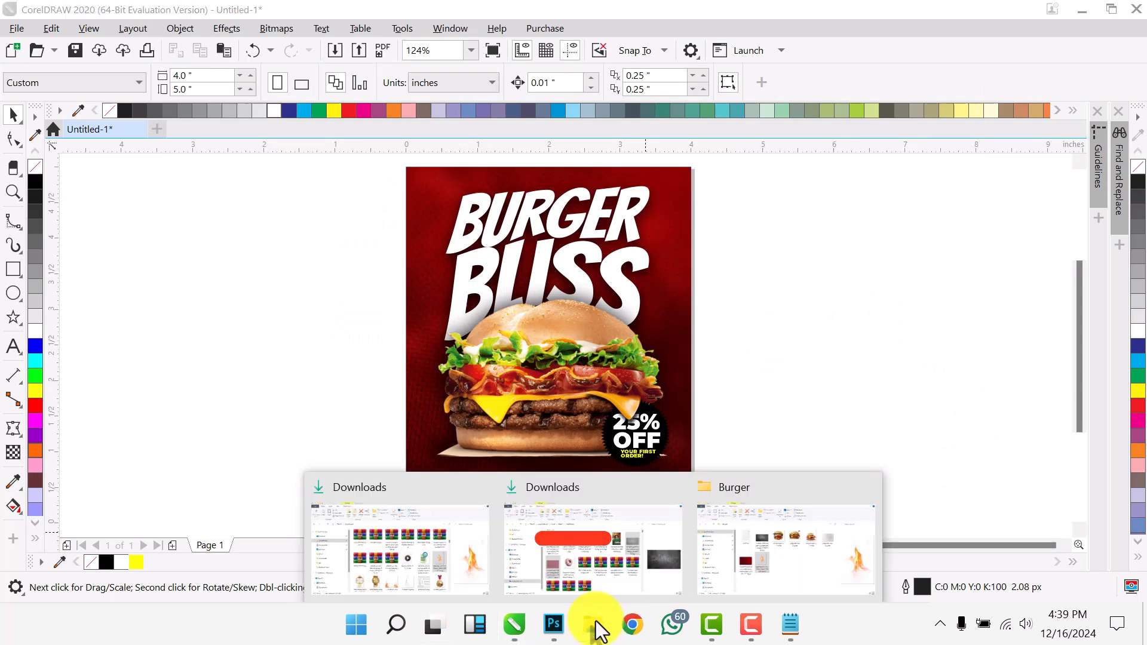
pyautogui.click(548, 583)
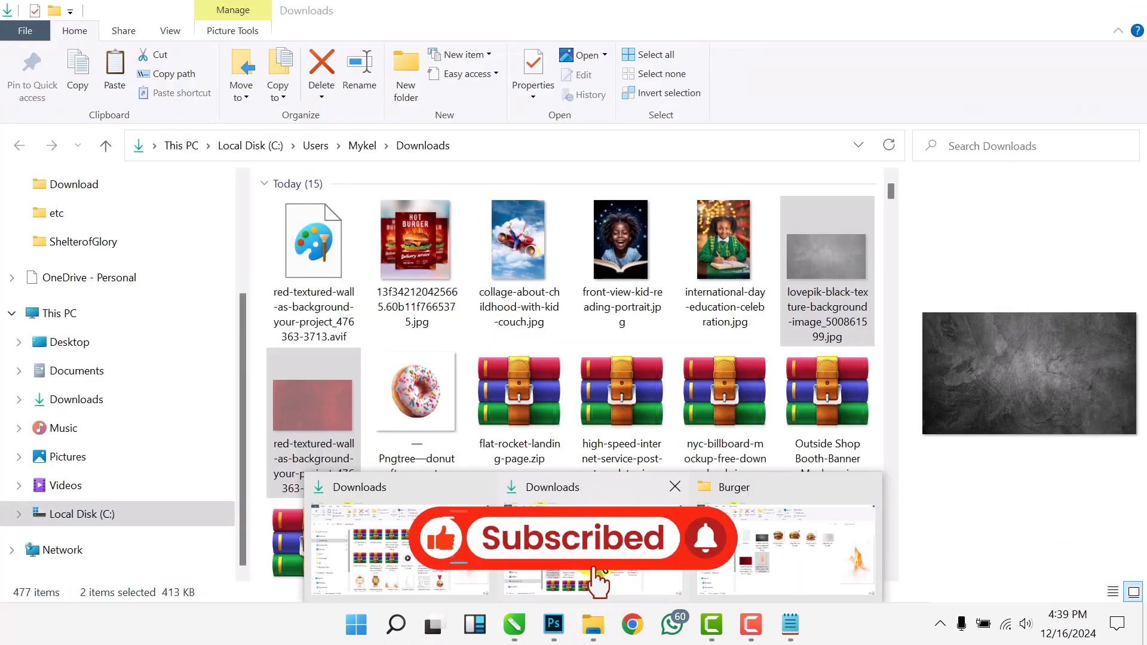
pyautogui.scroll(-8, 589, 387)
pyautogui.scroll(-5, 583, 379)
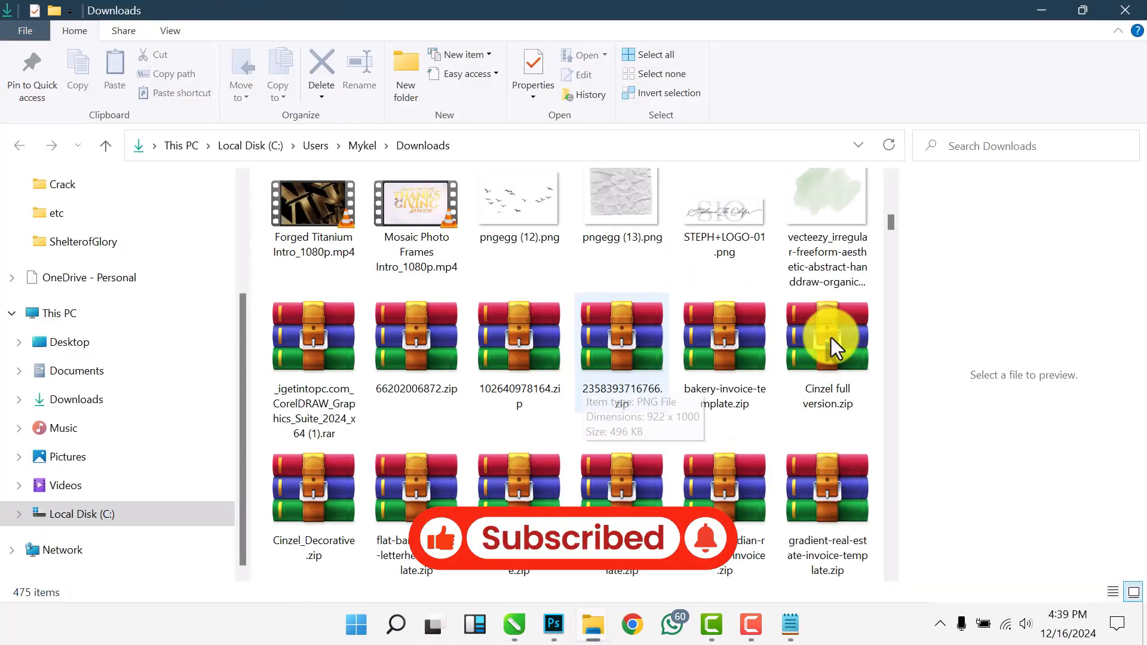
pyautogui.moveTo(890, 245); pyautogui.dragTo(832, 156)
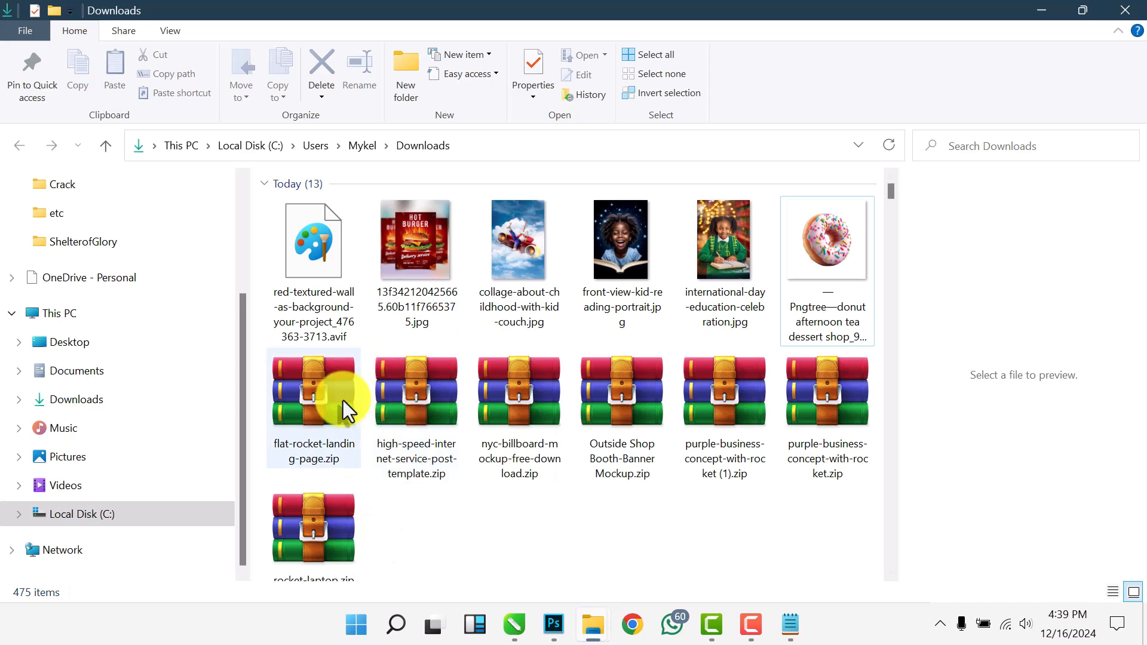
pyautogui.click(325, 406)
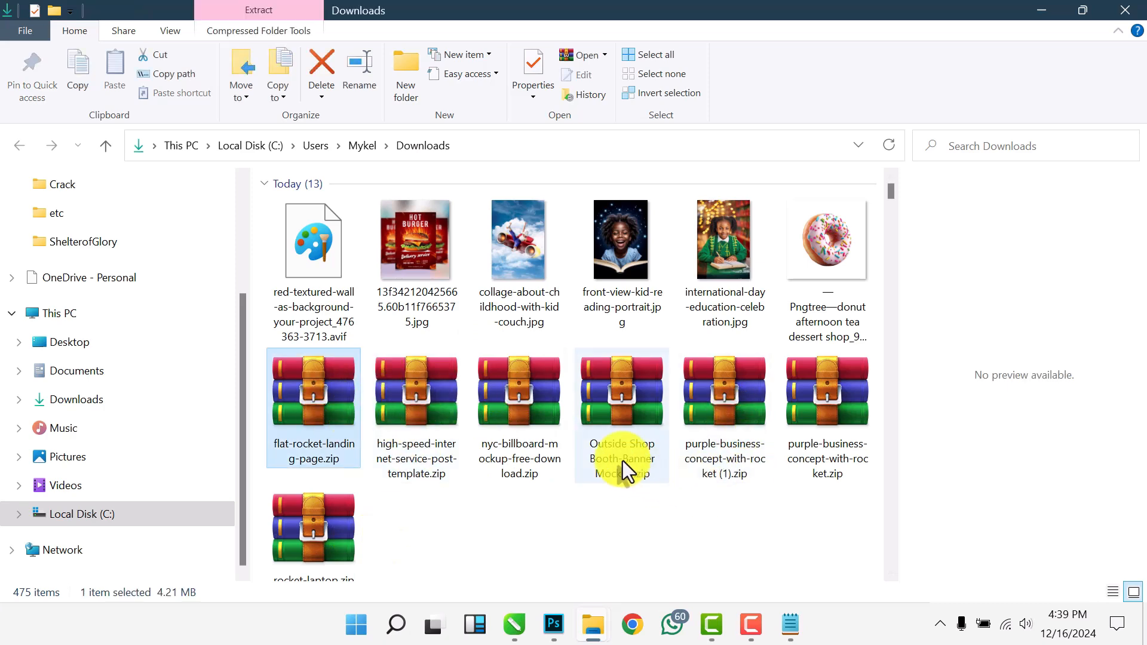
pyautogui.doubleClick(615, 393)
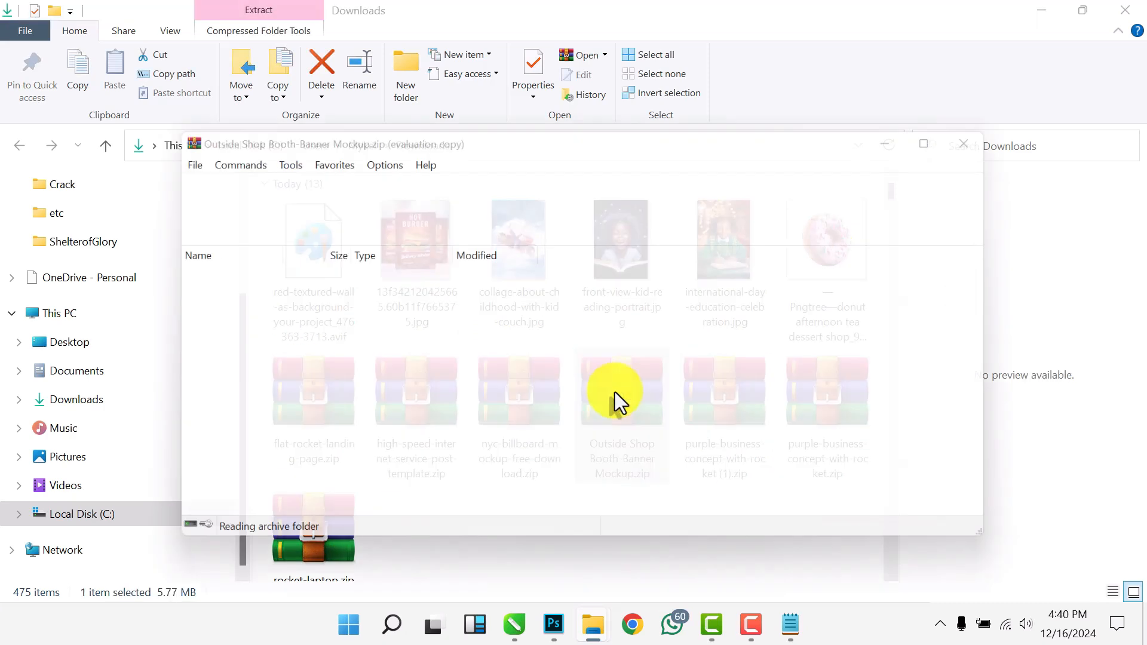
pyautogui.doubleClick(210, 289)
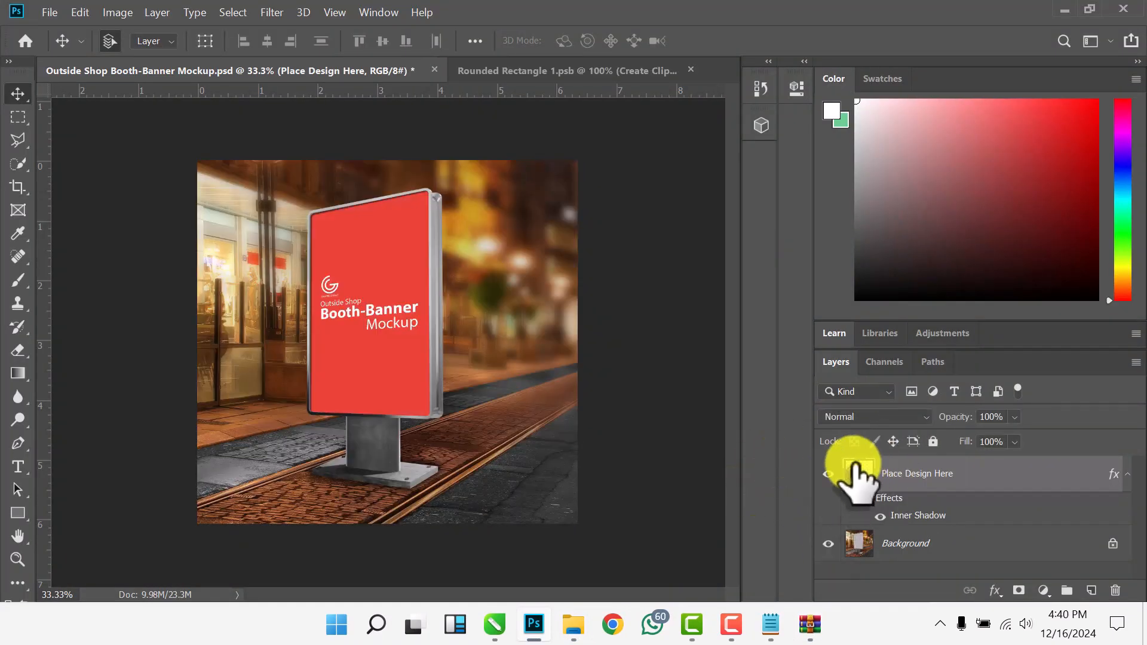
# Open the Place Design Here smart object's contents and hide the Create Cliping Mask layer.
pyautogui.doubleClick(855, 472)
pyautogui.click(828, 474)
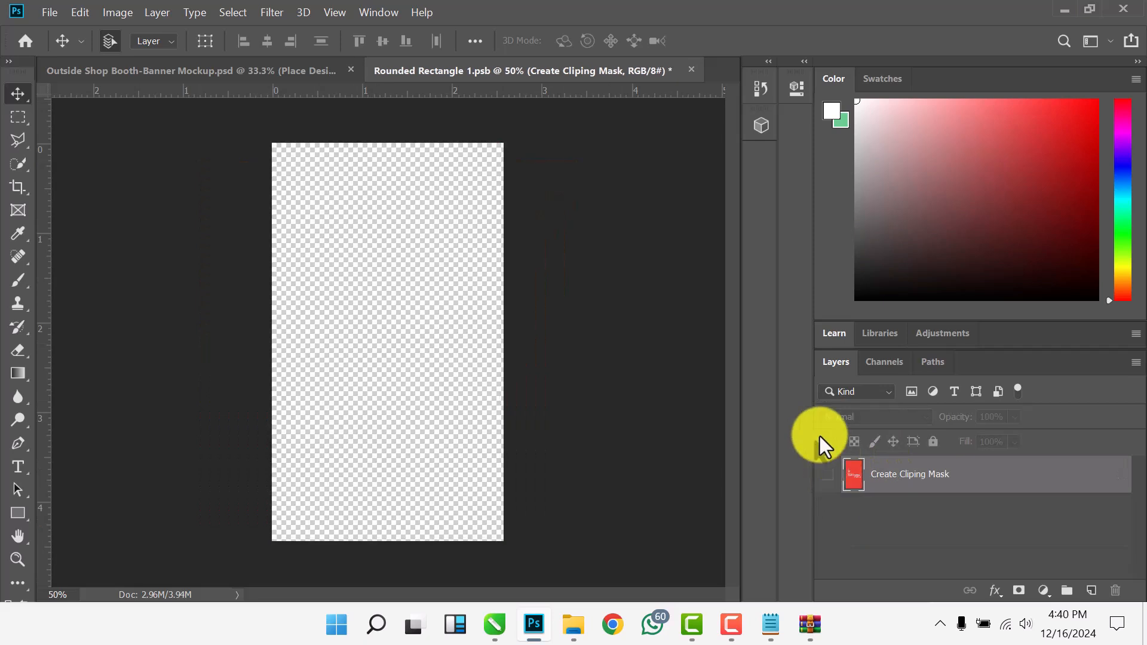
# Place BUrger 2.png from the desktop into the smart object's canvas and enlarge it from its centre to about 78.9%.
pyautogui.press('super+d')
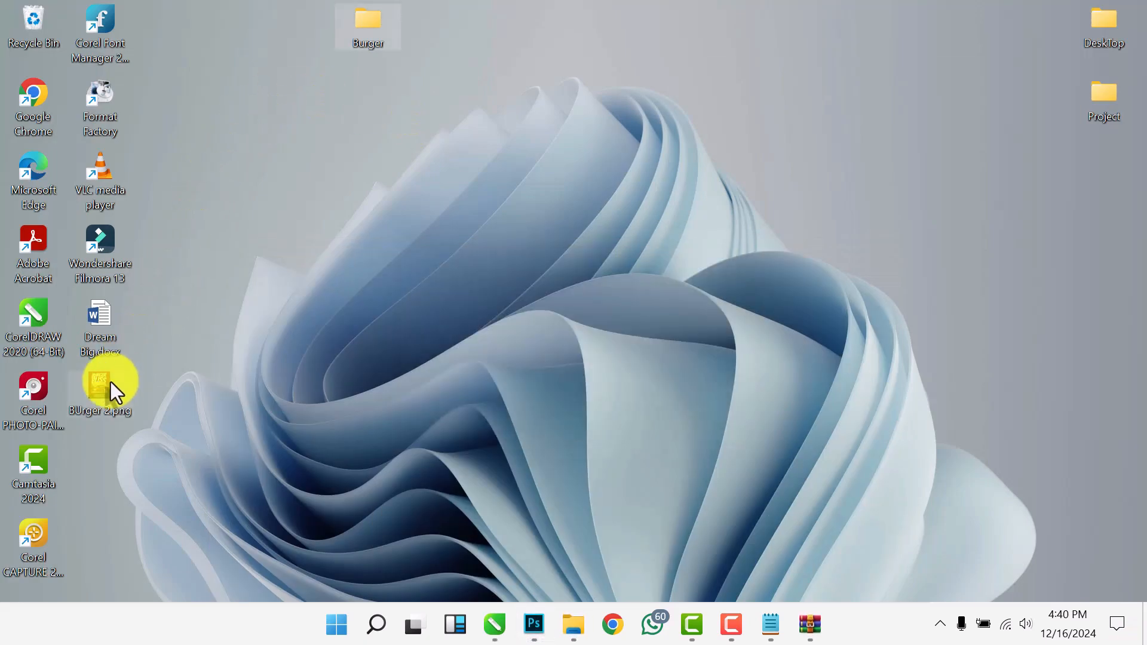
pyautogui.moveTo(808, 540); pyautogui.dragTo(534, 612)
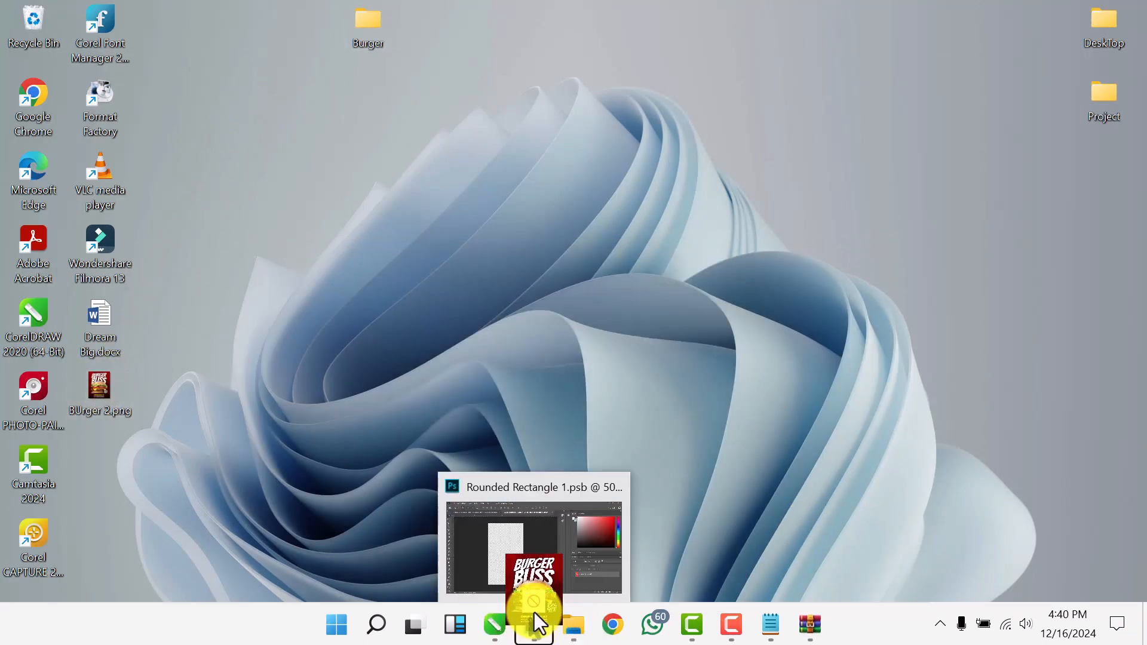
pyautogui.moveTo(526, 569); pyautogui.dragTo(395, 408)
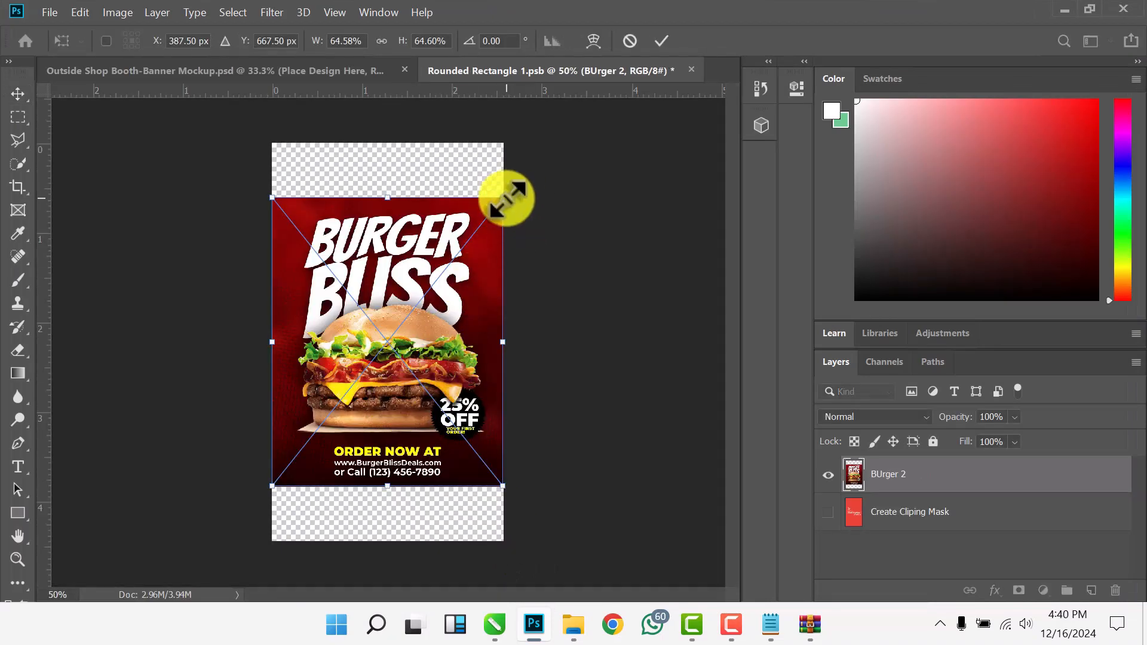
pyautogui.moveTo(506, 199); pyautogui.dragTo(505, 143)
pyautogui.press('Return')
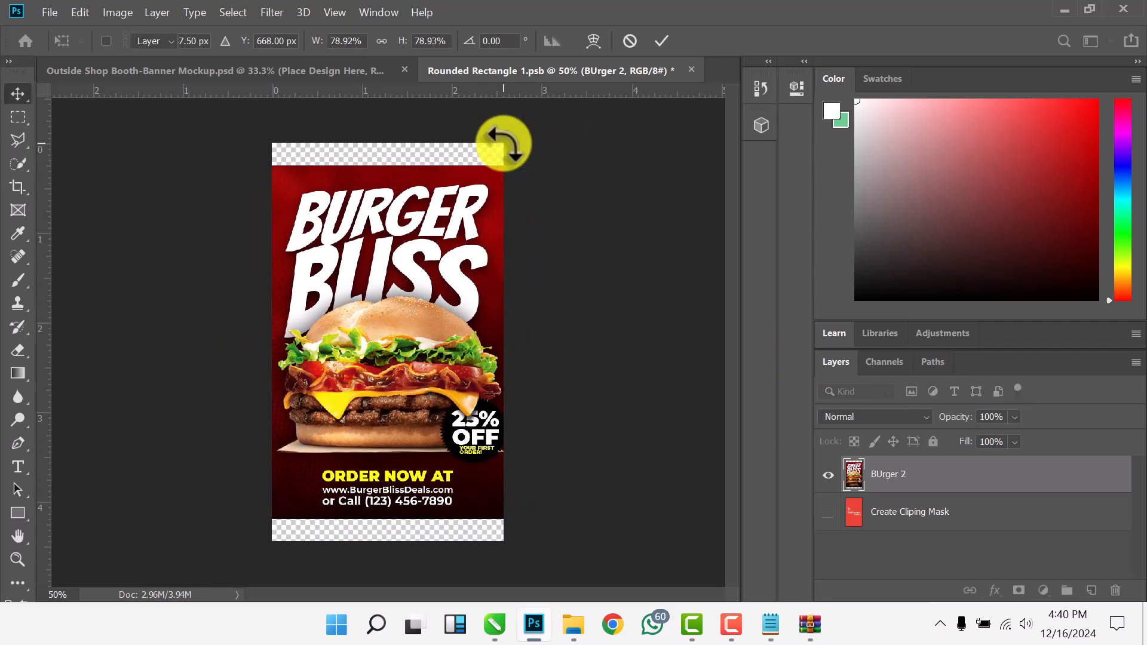
# Duplicate the BUrger 2 layer and enlarge the lower one to about 88.3% to fill the transparent strips above and below the flyer.
pyautogui.hotkey('ctrl', 'j')
pyautogui.click(941, 513)
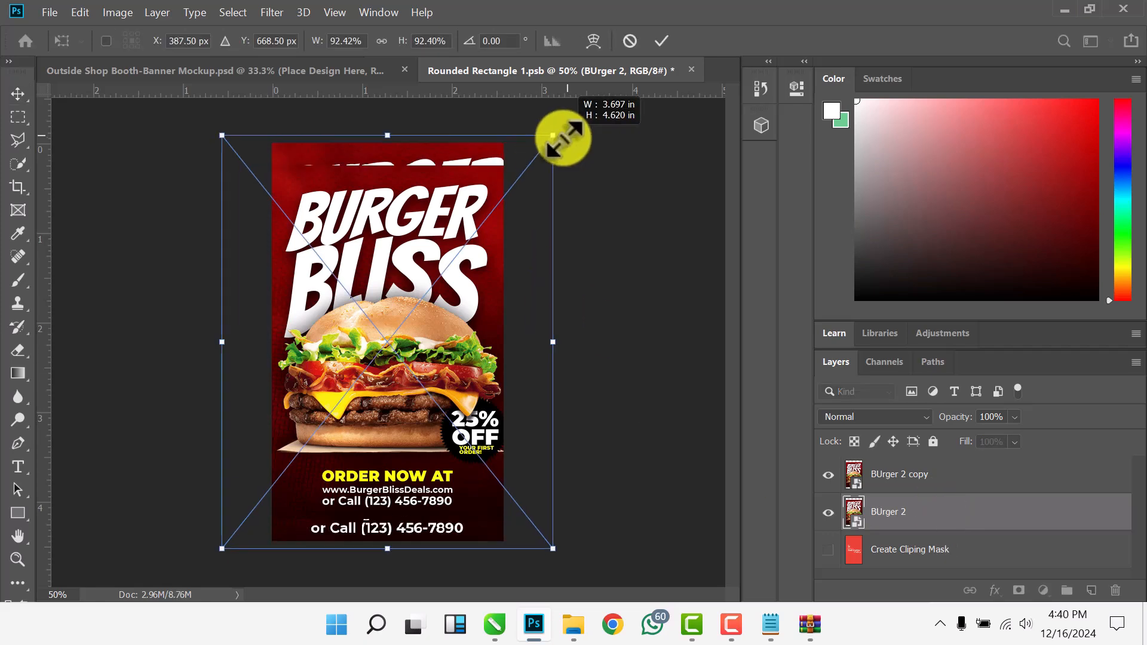
pyautogui.moveTo(569, 133); pyautogui.dragTo(538, 141)
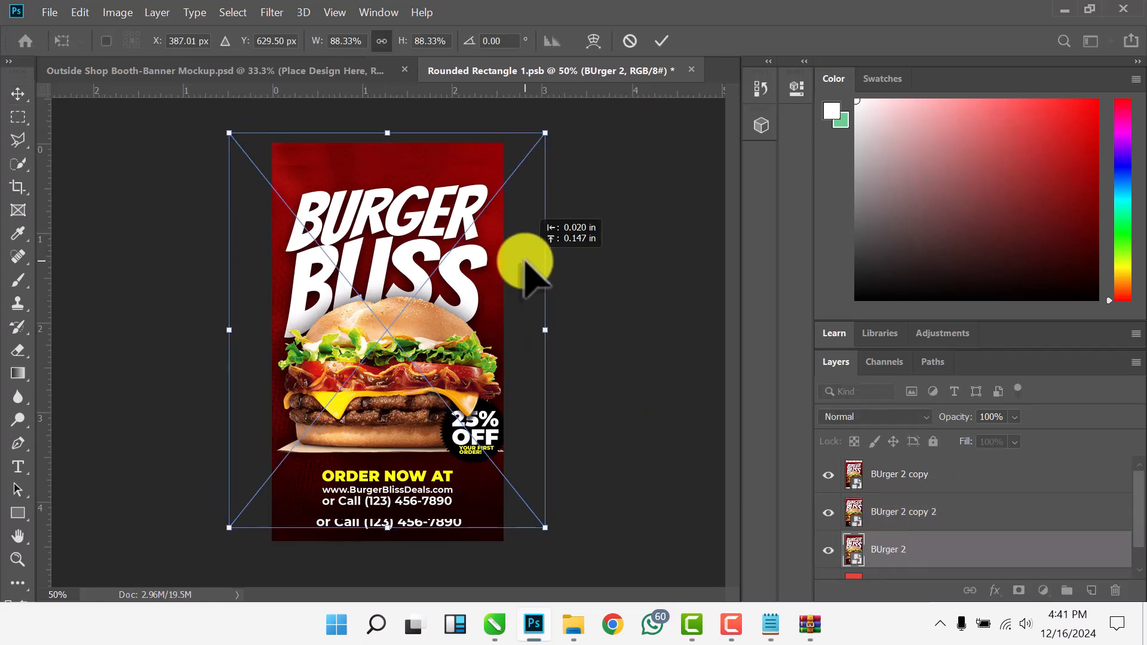
pyautogui.press('Return')
# Crop the canvas's lower edge to a height of about 4.2 in and save the contents back into the booth-banner mockup.
pyautogui.press('c')
pyautogui.moveTo(388, 541); pyautogui.dragTo(387, 527)
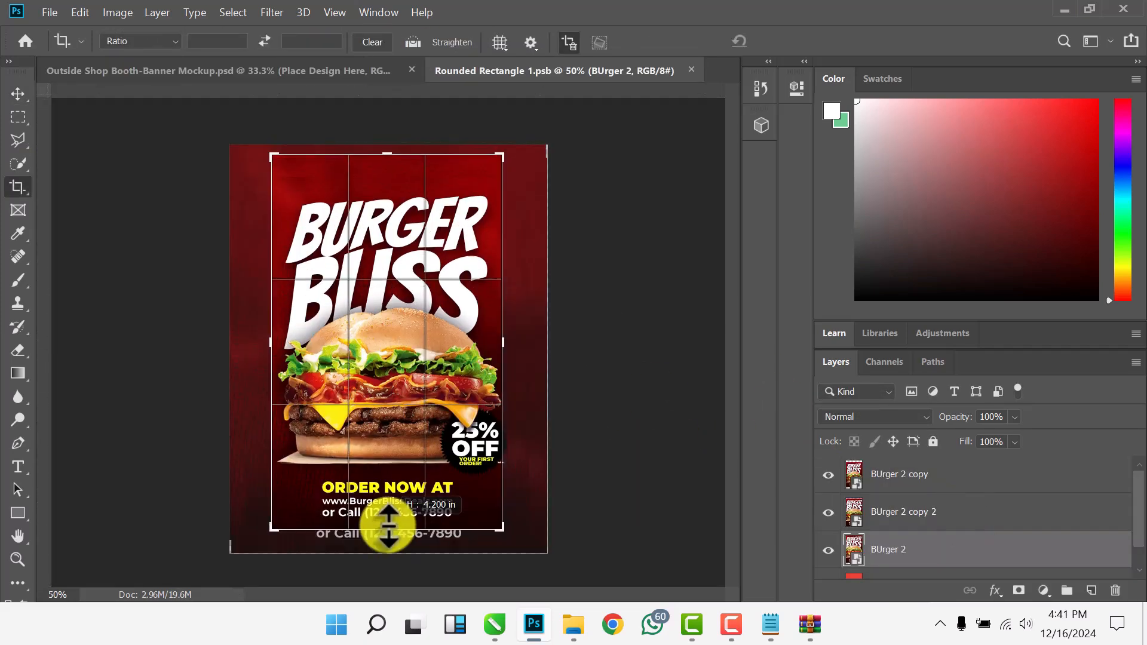
pyautogui.press('Return')
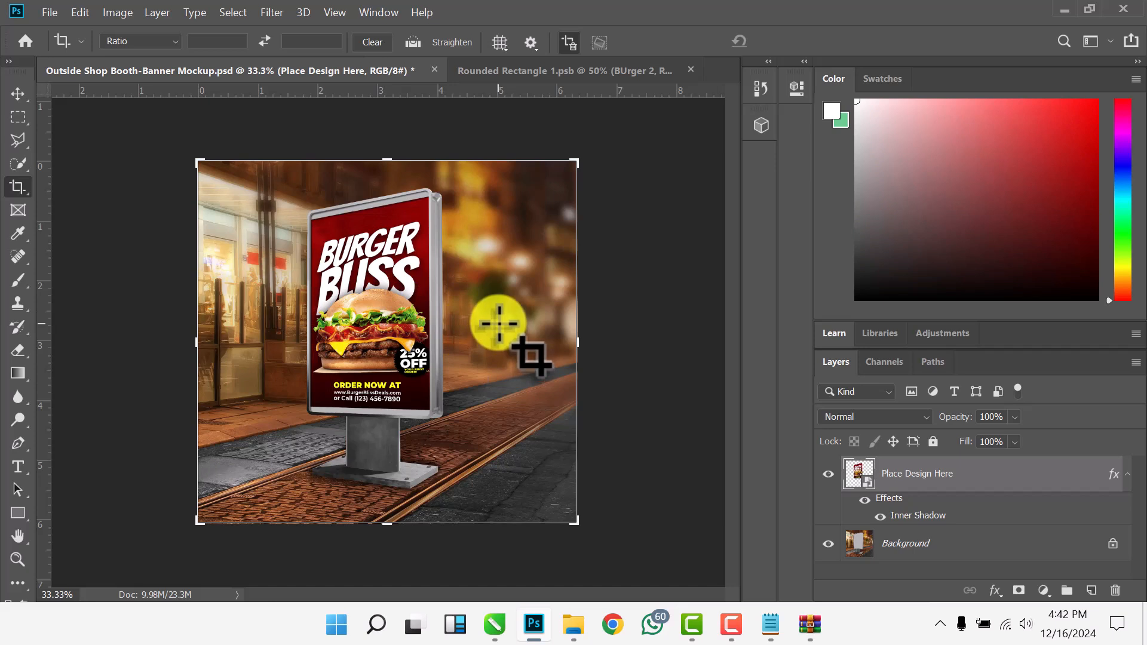
pyautogui.click(14, 94)
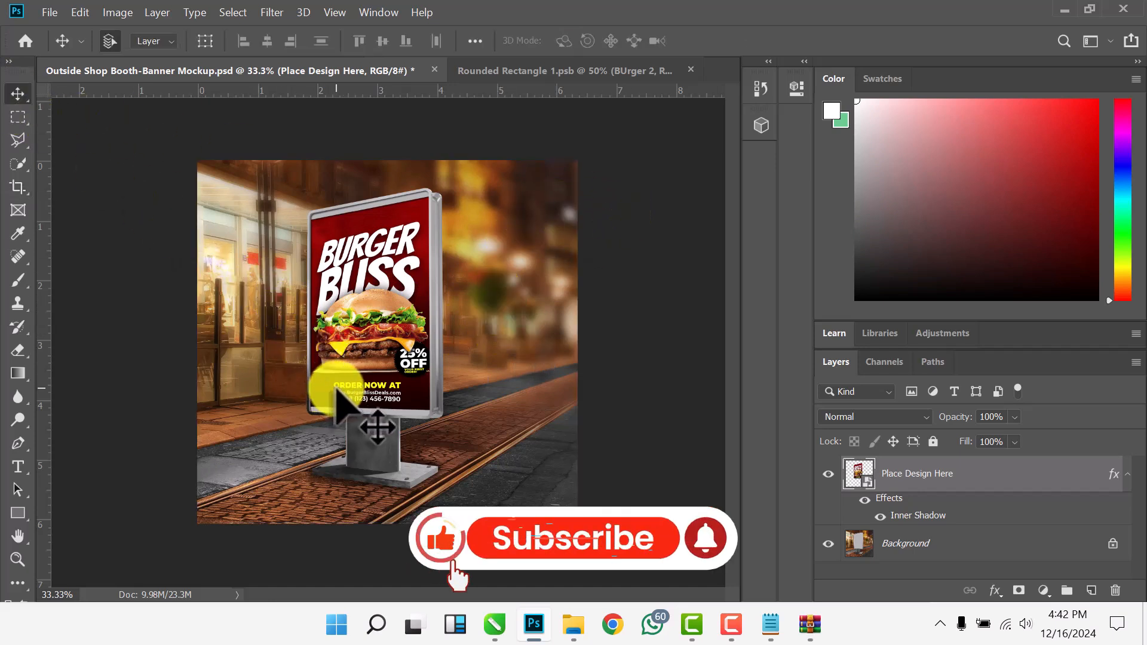
# Start saving a copy of the booth-banner mockup on the Desktop in PNG format.
pyautogui.click(49, 14)
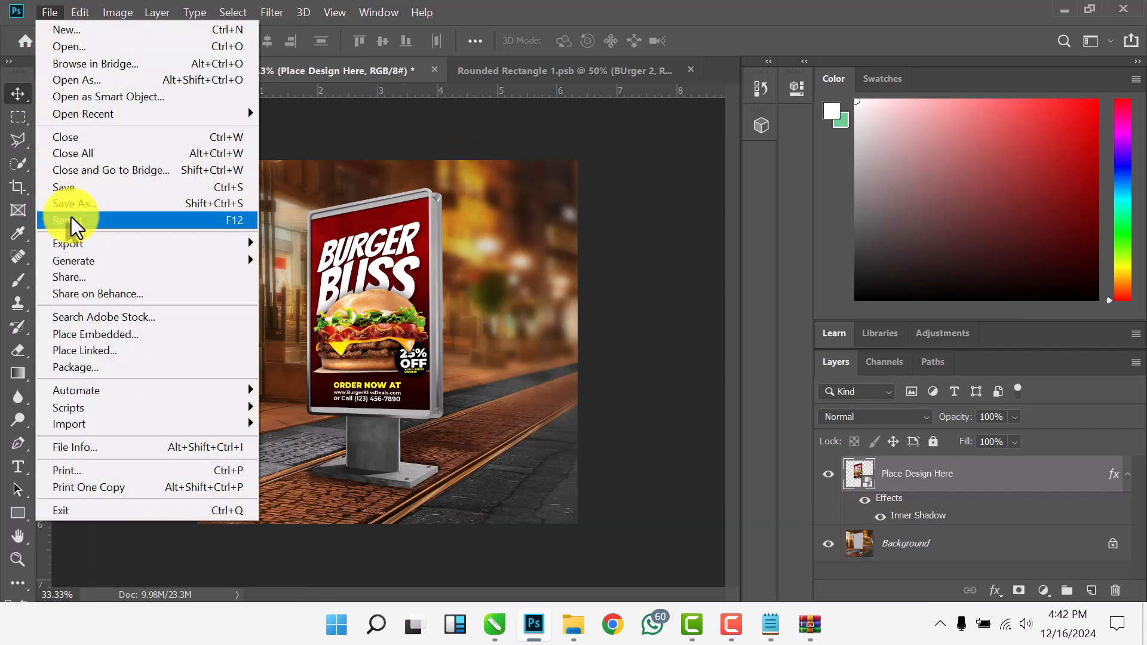
pyautogui.click(82, 204)
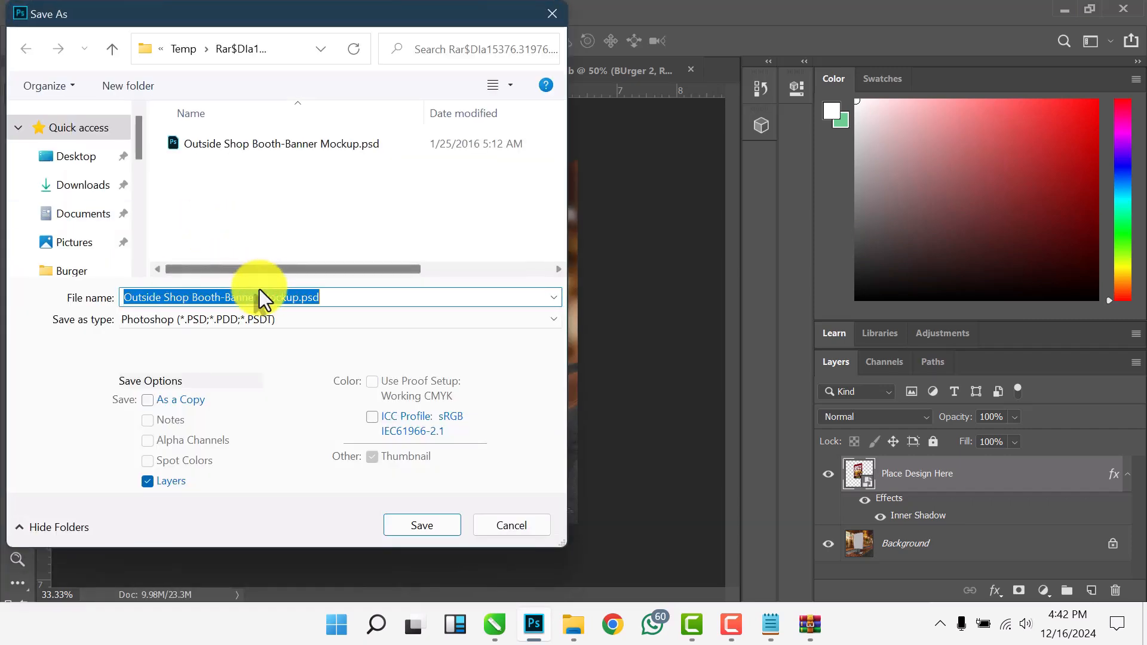
pyautogui.click(74, 157)
pyautogui.click(288, 320)
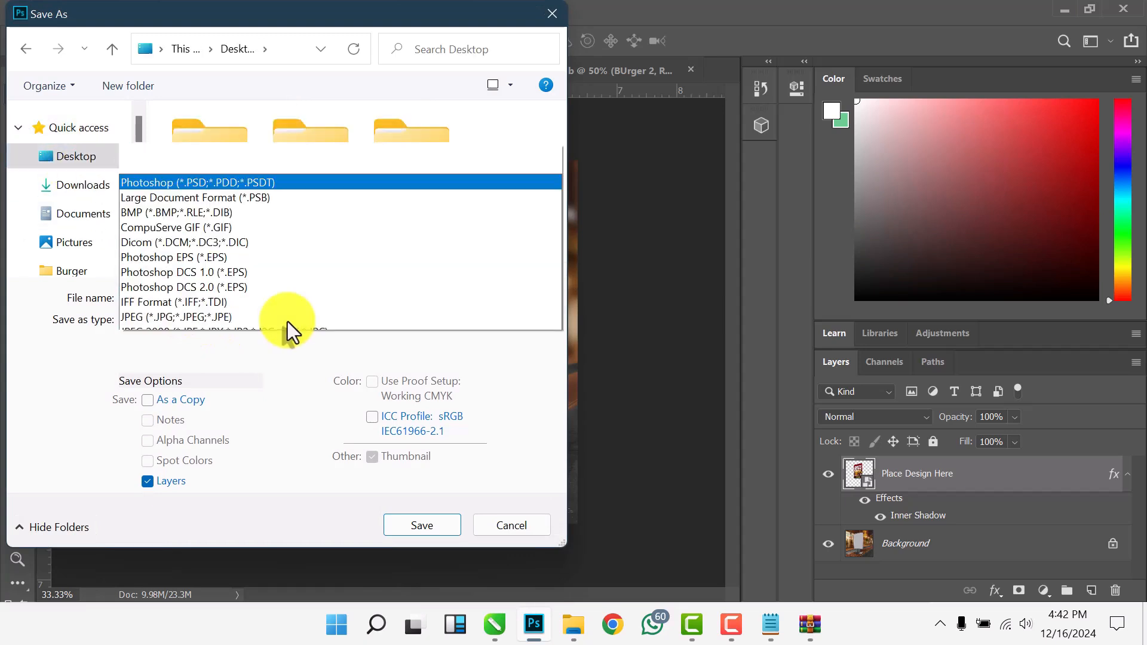
pyautogui.click(212, 251)
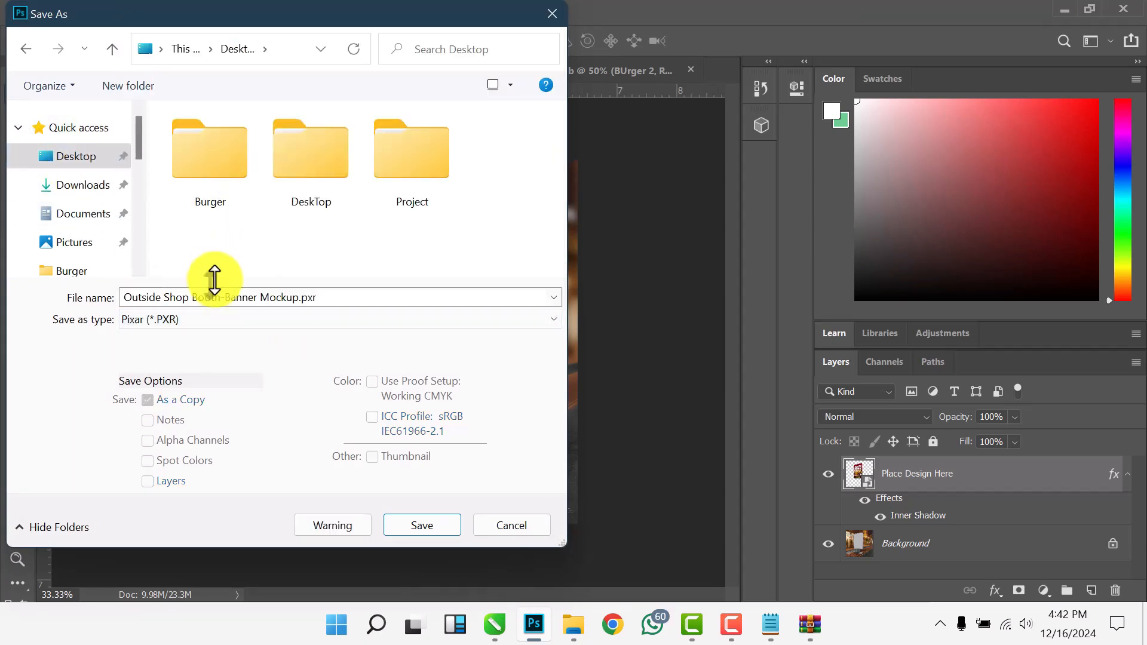
pyautogui.click(209, 317)
pyautogui.click(188, 264)
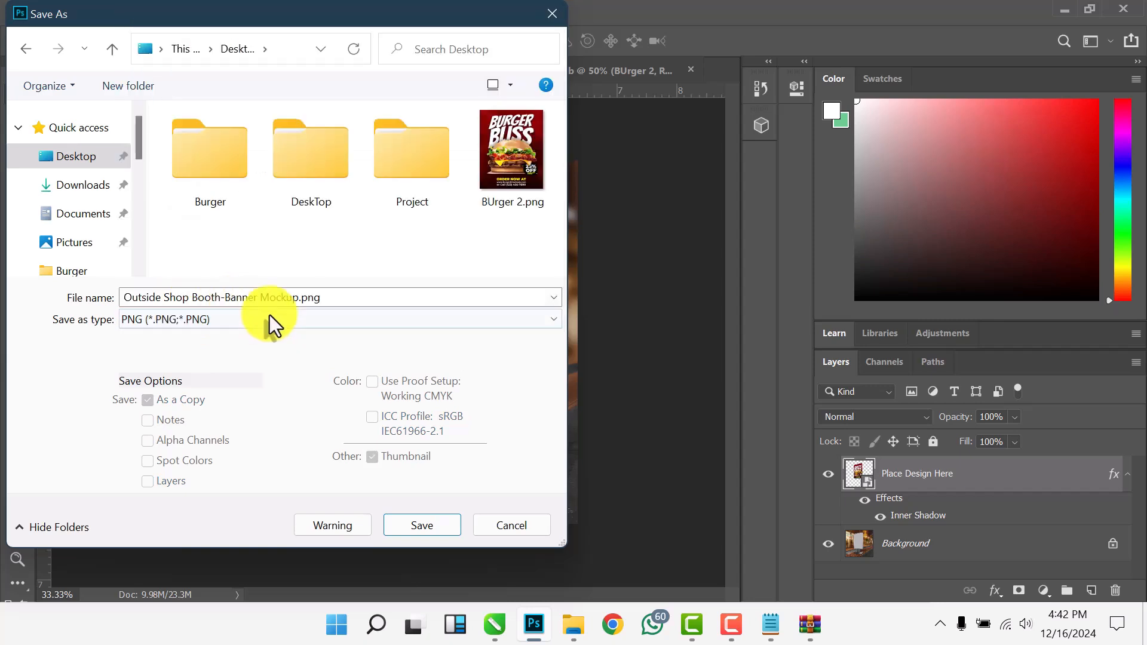
# Name the PNG copy "Mockup 1" and save it with the offered PNG options.
pyautogui.click(355, 297)
pyautogui.click(521, 159)
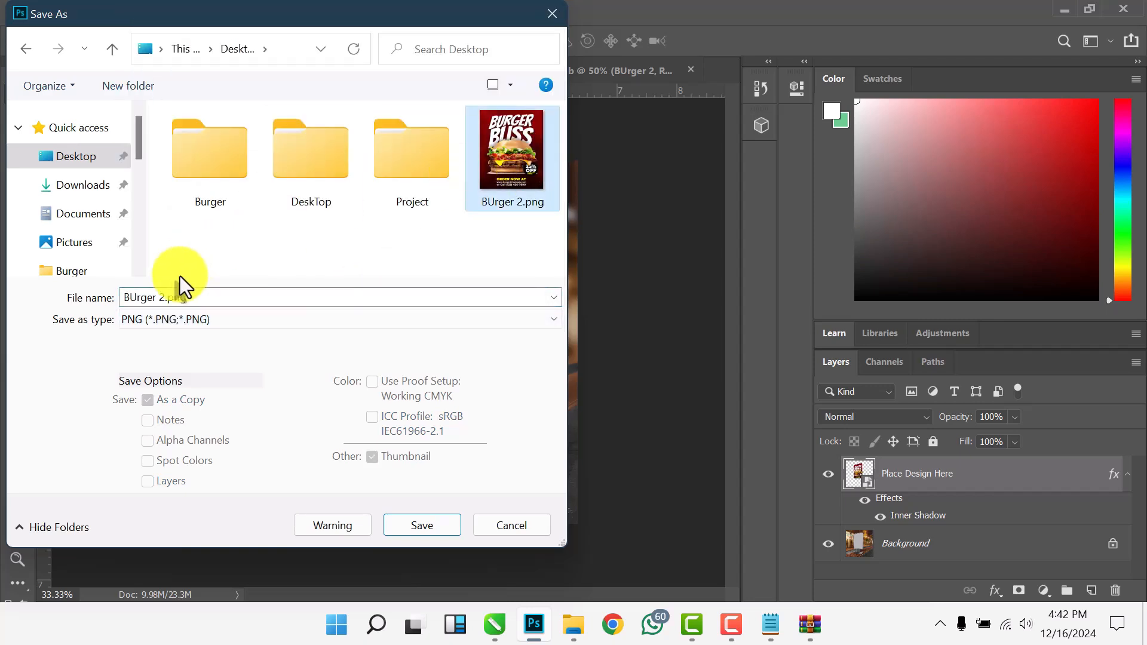
pyautogui.click(197, 295)
pyautogui.write('M')
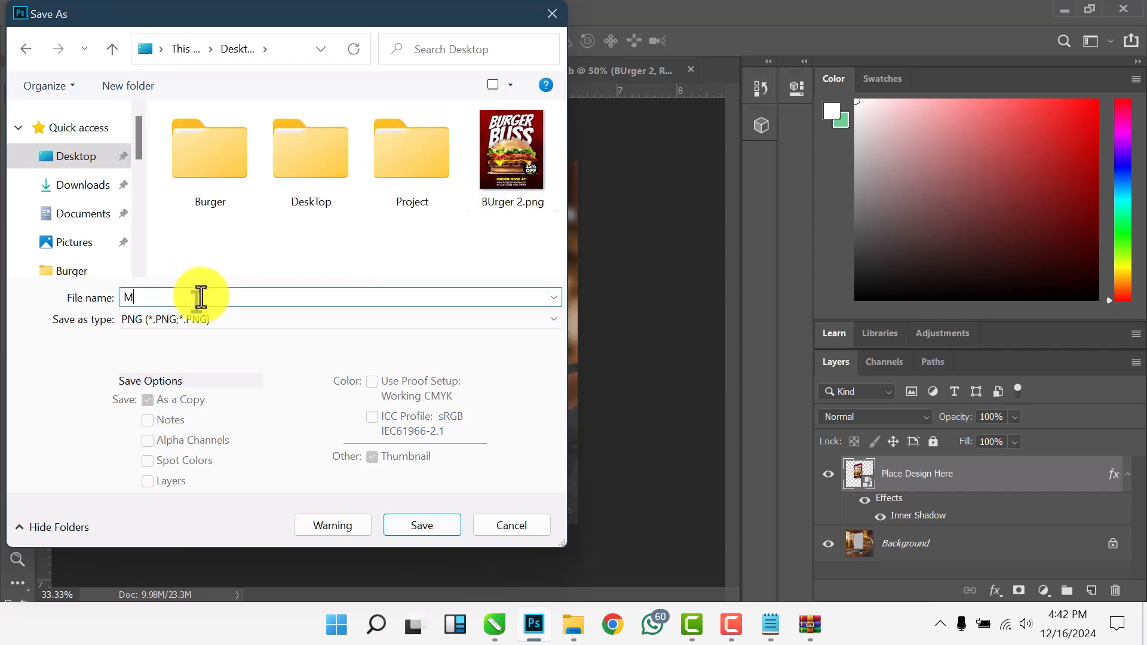
pyautogui.write('ockup 1')
pyautogui.press('Return')
pyautogui.press('Return')
# Switch to File Explorer's Downloads folder and open City Billboard Mockup.psd inside nyc-billboard-mockup-free-download.zip in Photoshop.
pyautogui.click(573, 623)
pyautogui.click(590, 573)
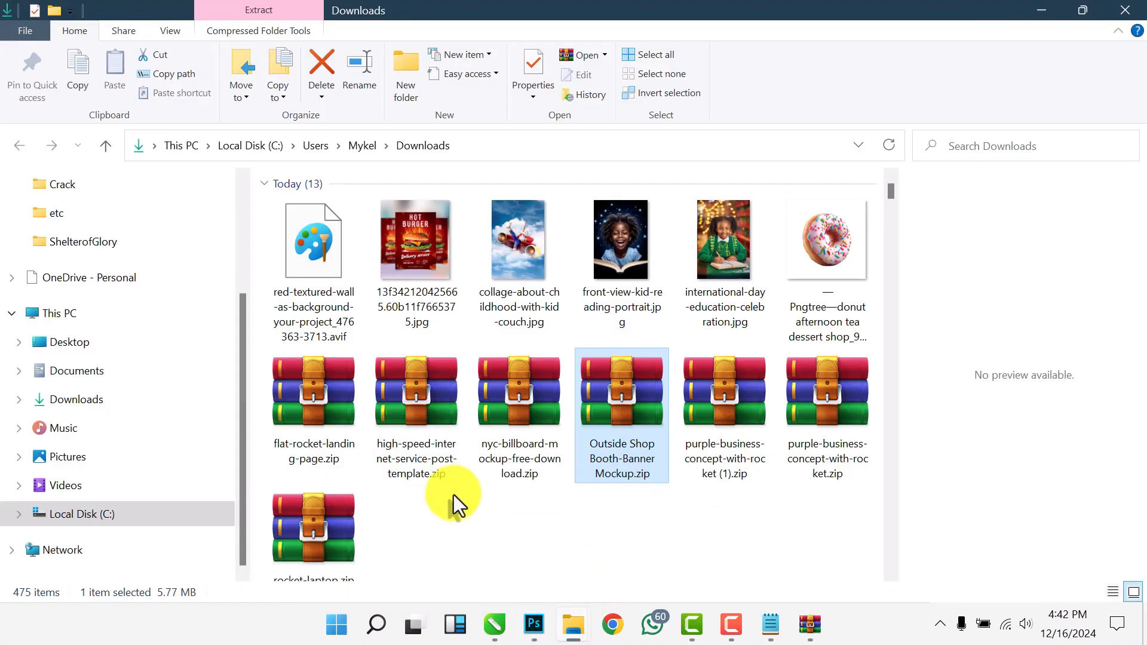
pyautogui.click(443, 442)
pyautogui.doubleClick(504, 403)
pyautogui.click(676, 349)
pyautogui.doubleClick(213, 293)
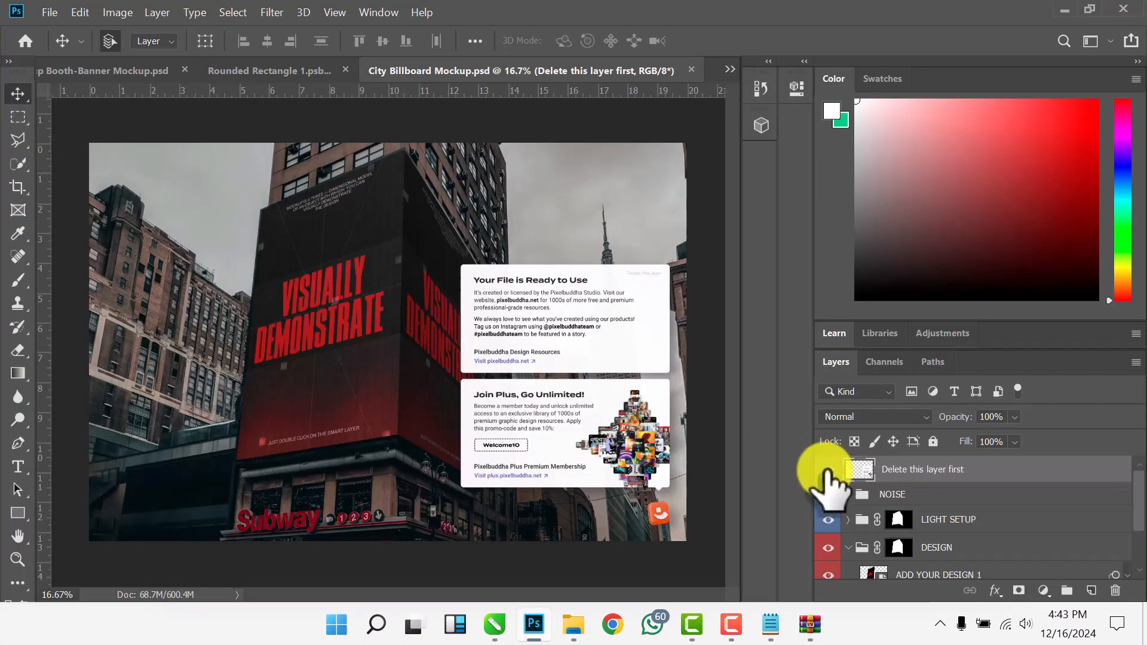
# Hide the "Delete this layer first" layer and open the contents of the ADD YOUR DESIGN 1 smart object.
pyautogui.click(828, 470)
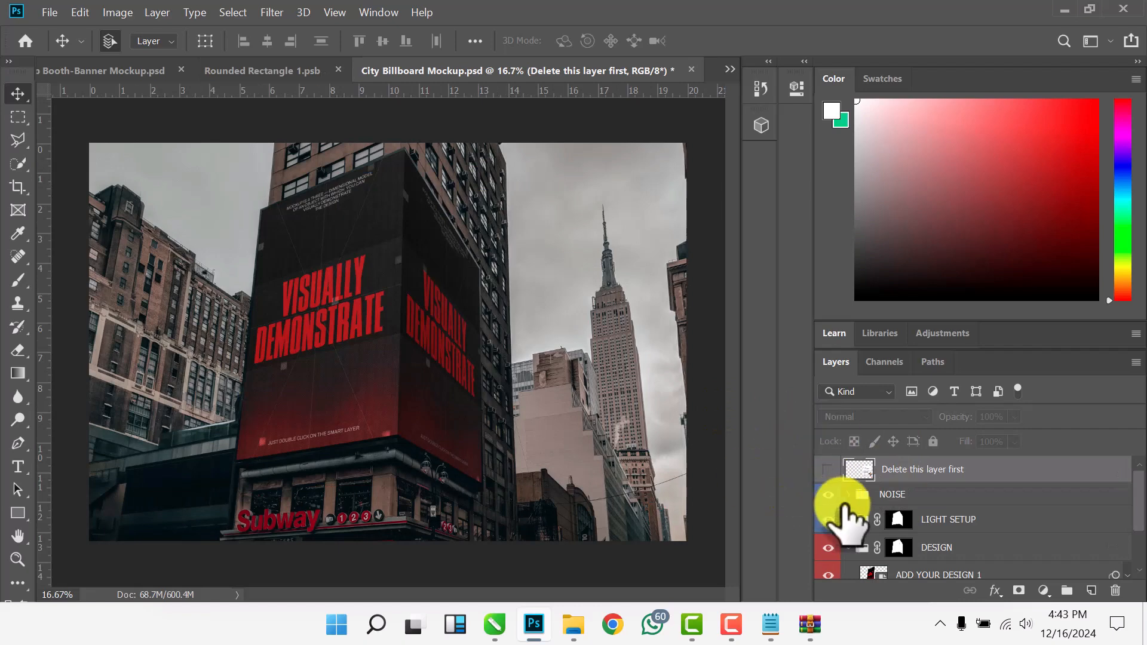
pyautogui.scroll(-2, 844, 504)
pyautogui.doubleClick(866, 528)
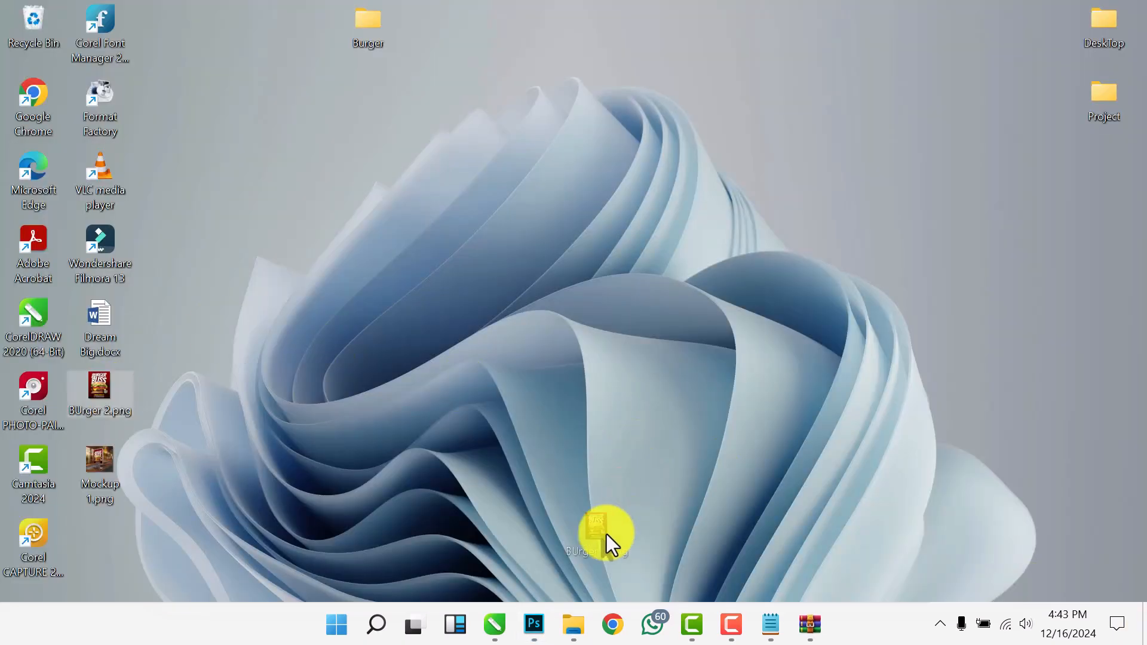
# Place BUrger 2.png from the desktop above the hidden ADD YOUR DESIGN layer and enlarge it from its centre to about 192.4%.
pyautogui.moveTo(607, 532); pyautogui.dragTo(450, 461)
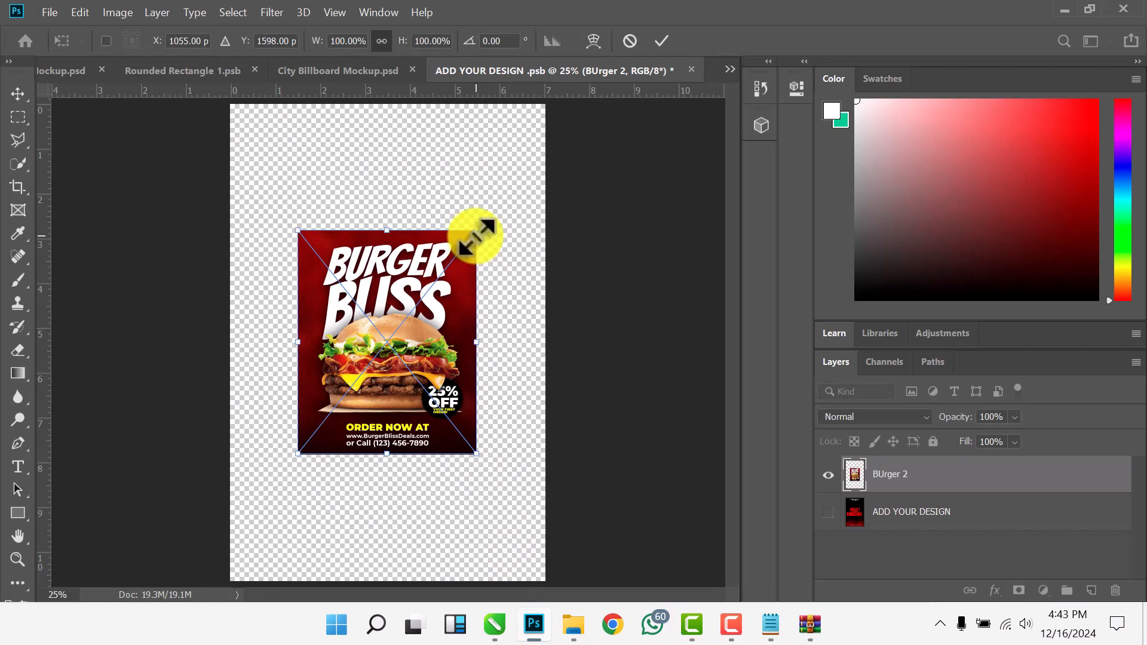
pyautogui.moveTo(477, 230); pyautogui.dragTo(553, 128)
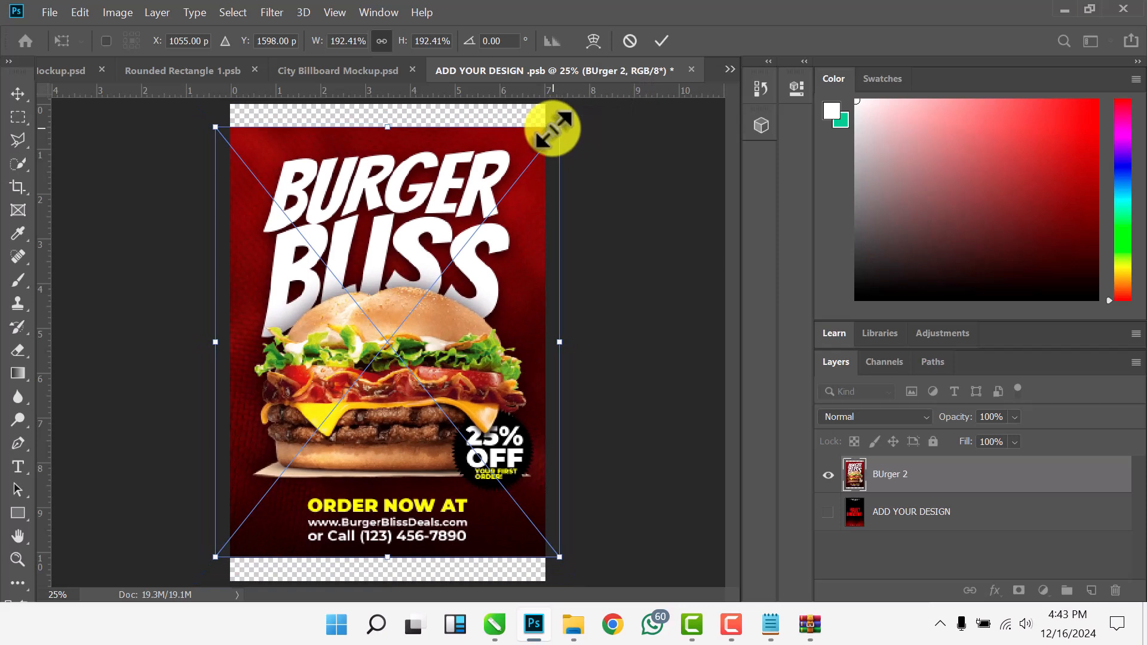
pyautogui.press('Return')
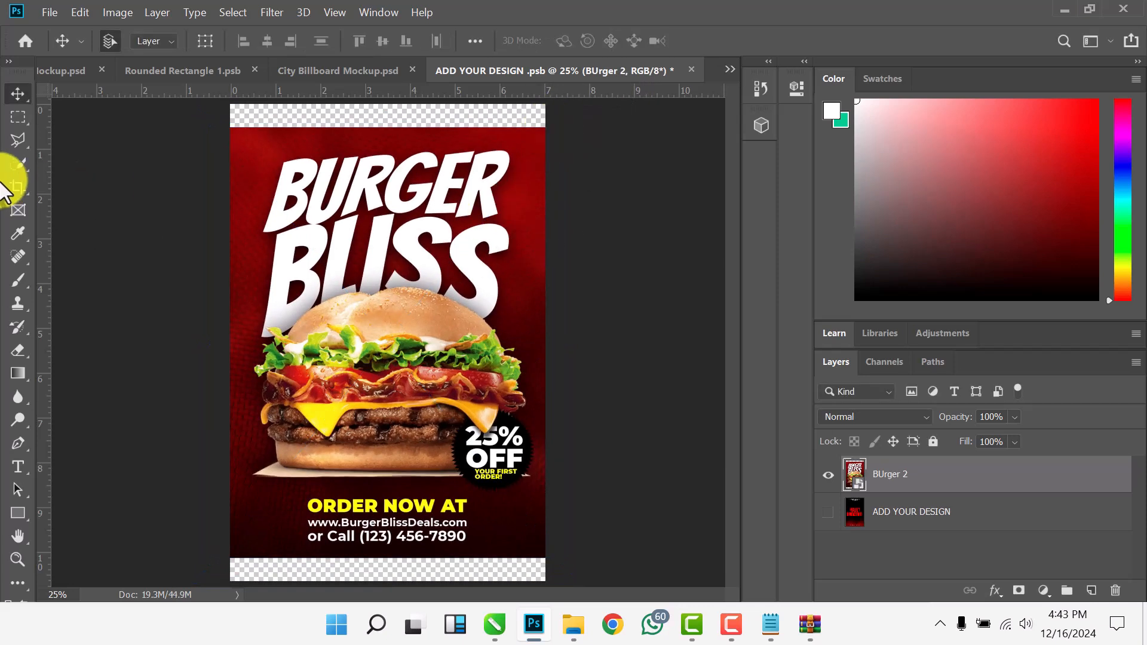
# Crop the transparent strips above and below the flyer and save the smart object's contents.
pyautogui.click(15, 187)
pyautogui.moveTo(385, 106); pyautogui.dragTo(391, 115)
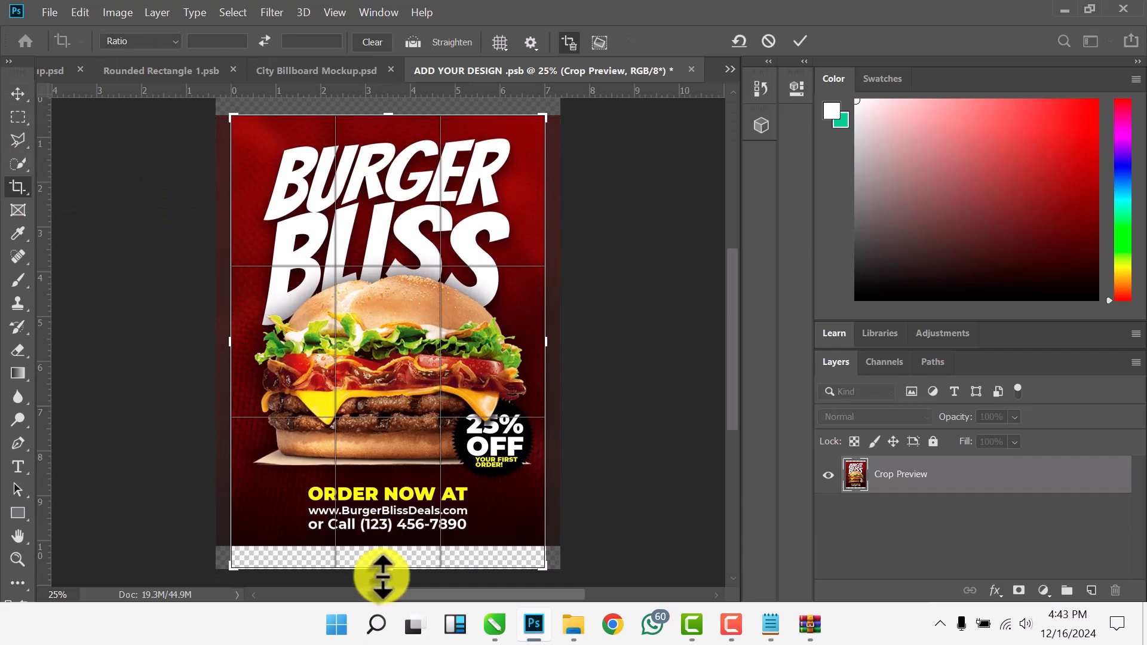
pyautogui.moveTo(381, 572); pyautogui.dragTo(393, 561)
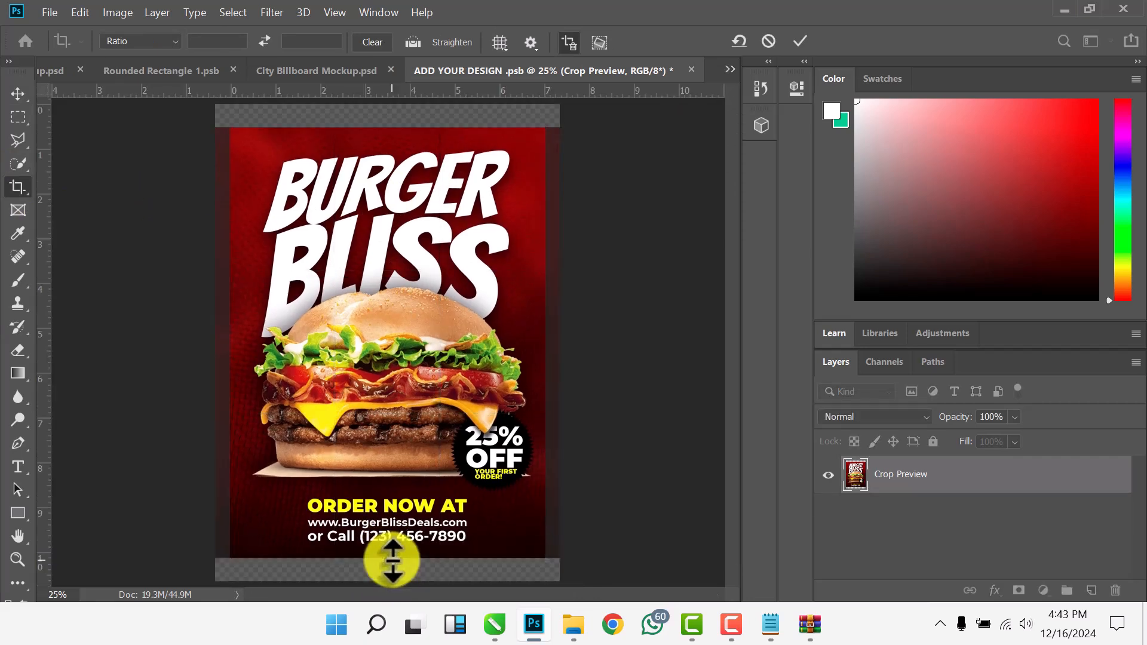
pyautogui.press('Return')
pyautogui.hotkey('ctrl', 's')
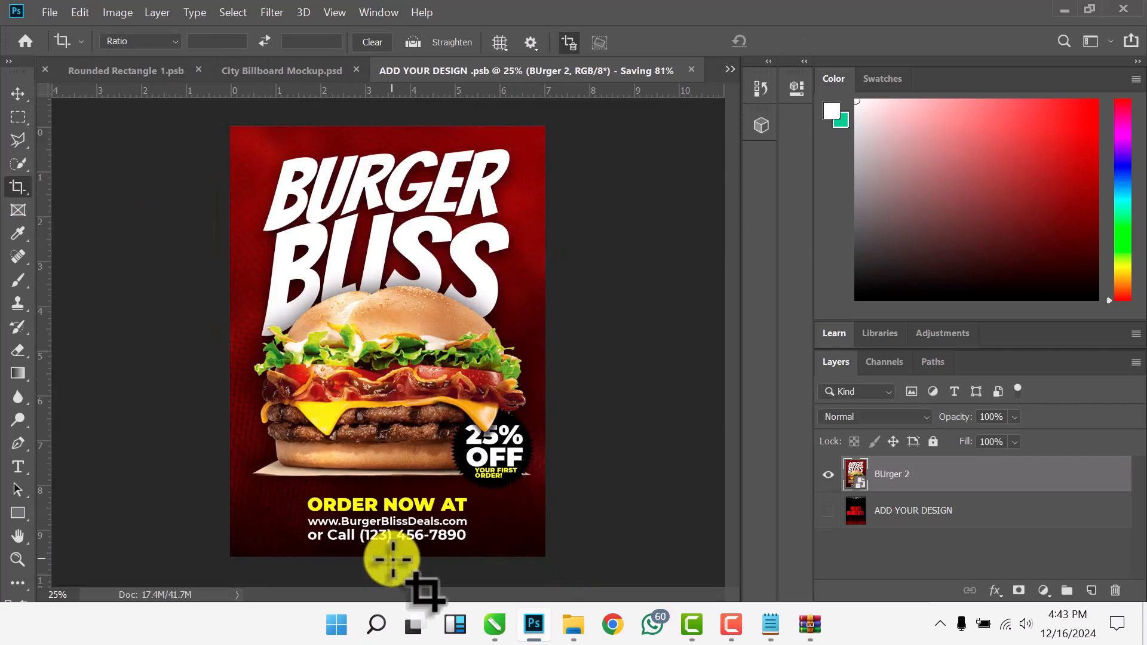
# Return to City Billboard Mockup.psd, open the ADD YOUR DESIGN 12 smart object's contents and hide its ADD YOUR DESIGN layer.
pyautogui.click(325, 73)
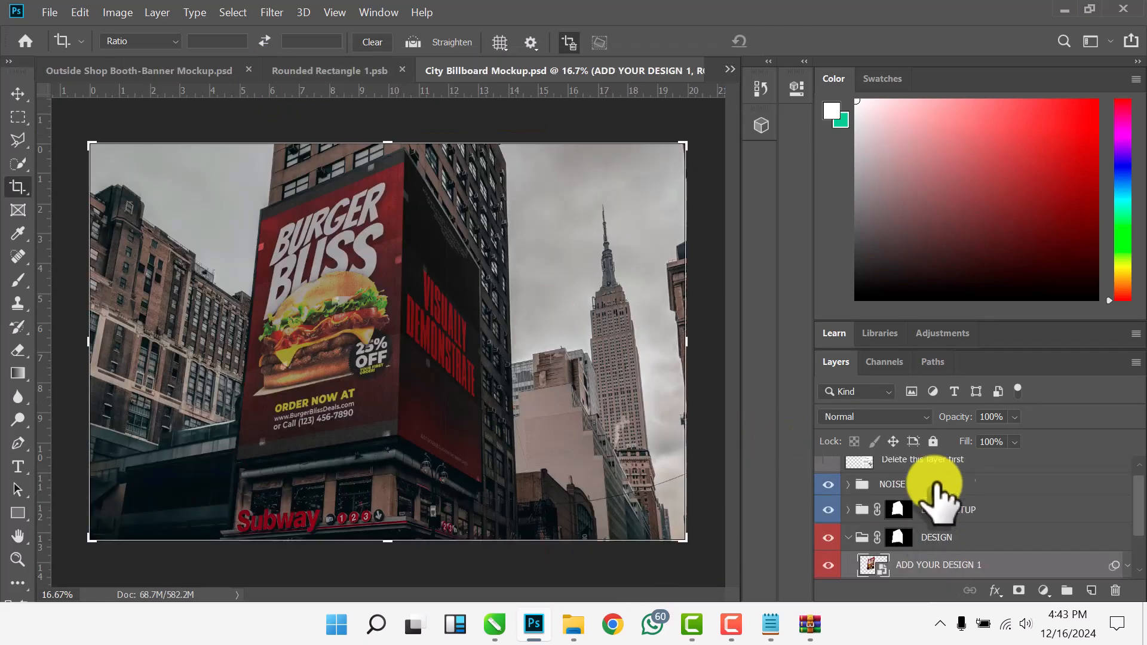
pyautogui.scroll(-2, 935, 502)
pyautogui.doubleClick(870, 539)
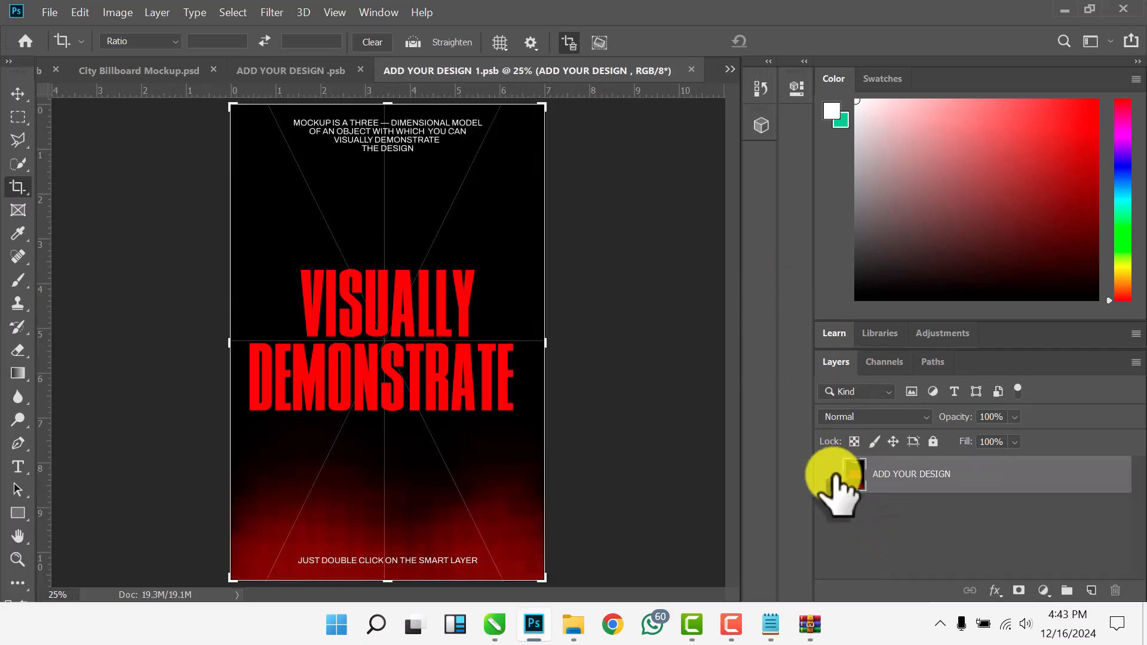
pyautogui.click(828, 474)
# Place BUrger 2.png from the desktop into the second smart object and enlarge it from its centre to cover the canvas's full width.
pyautogui.click(1142, 640)
pyautogui.moveTo(109, 389); pyautogui.dragTo(537, 623)
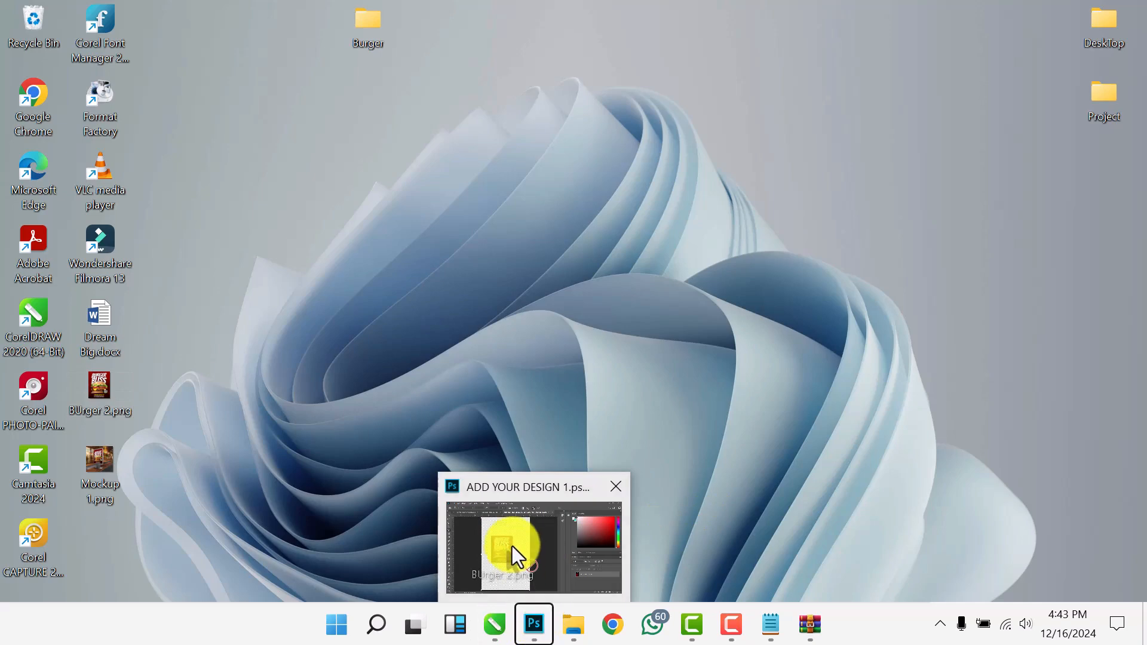
pyautogui.moveTo(511, 546); pyautogui.dragTo(478, 388)
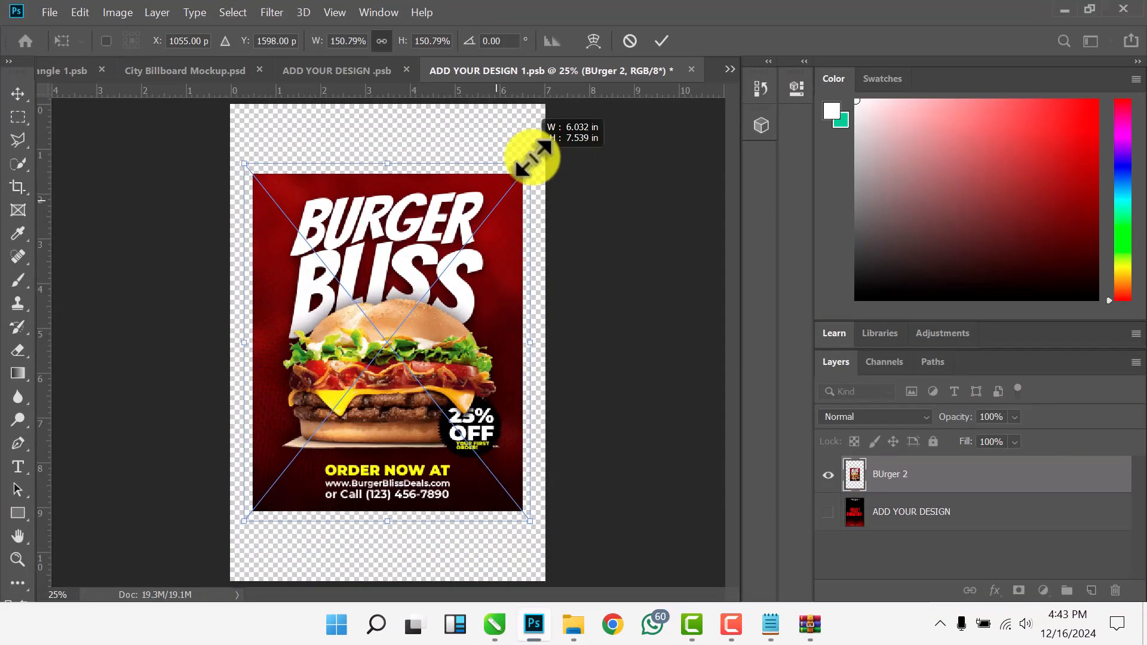
pyautogui.moveTo(533, 157); pyautogui.dragTo(550, 133)
pyautogui.click(662, 41)
# Crop the second smart object's canvas to the flyer's upper and lower edges.
pyautogui.press('c')
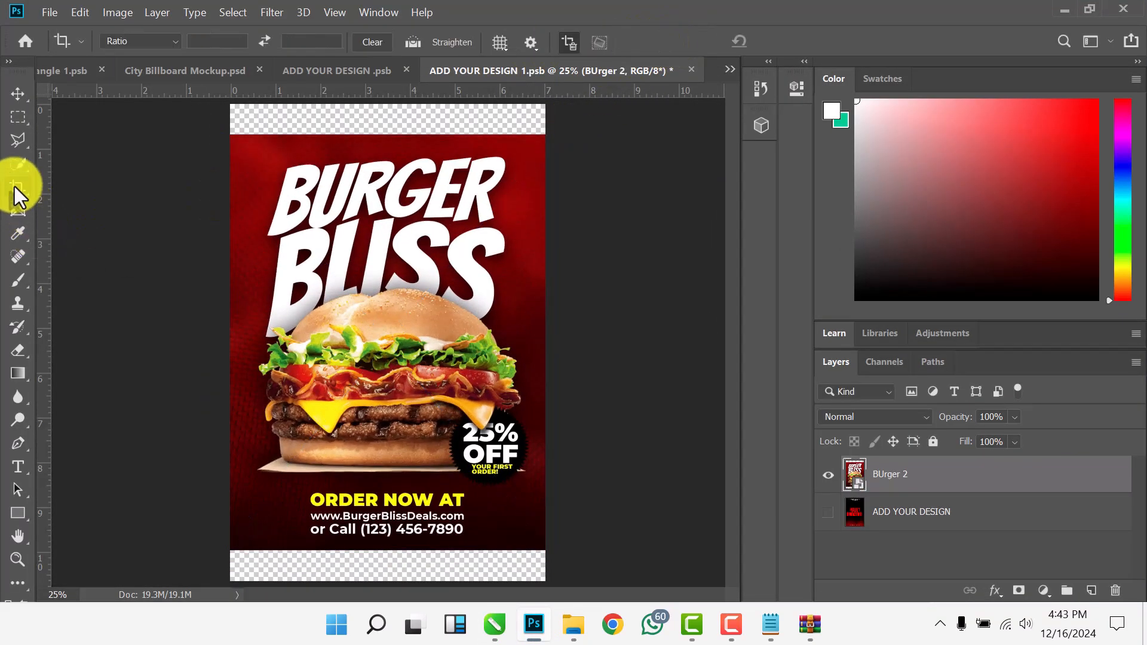
pyautogui.moveTo(385, 105); pyautogui.dragTo(386, 119)
pyautogui.moveTo(388, 566); pyautogui.dragTo(388, 548)
pyautogui.press('Return')
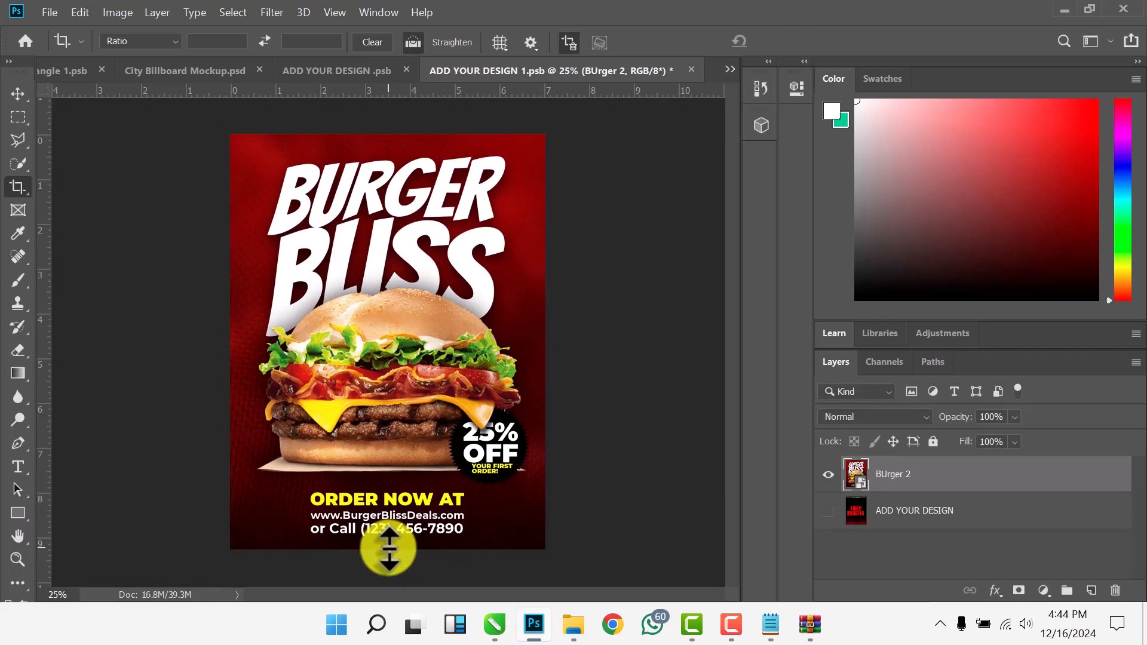
# Save the cropped contents back into City Billboard Mockup.psd and hide the LIGHT SETUP group there.
pyautogui.click(335, 70)
pyautogui.click(335, 70)
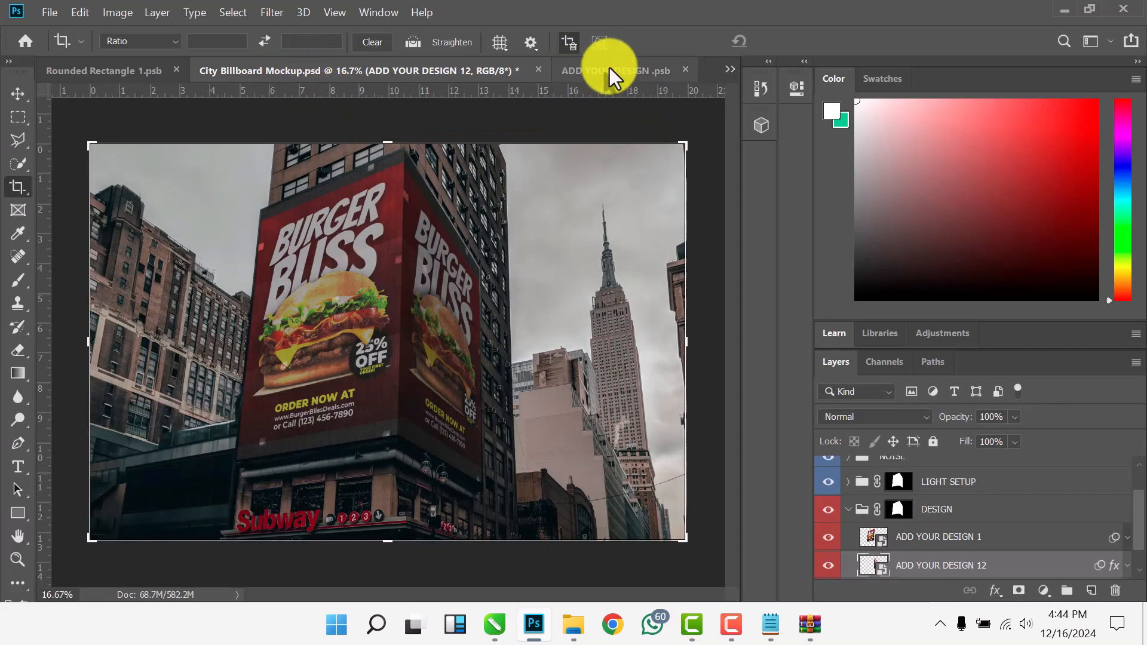
pyautogui.click(730, 68)
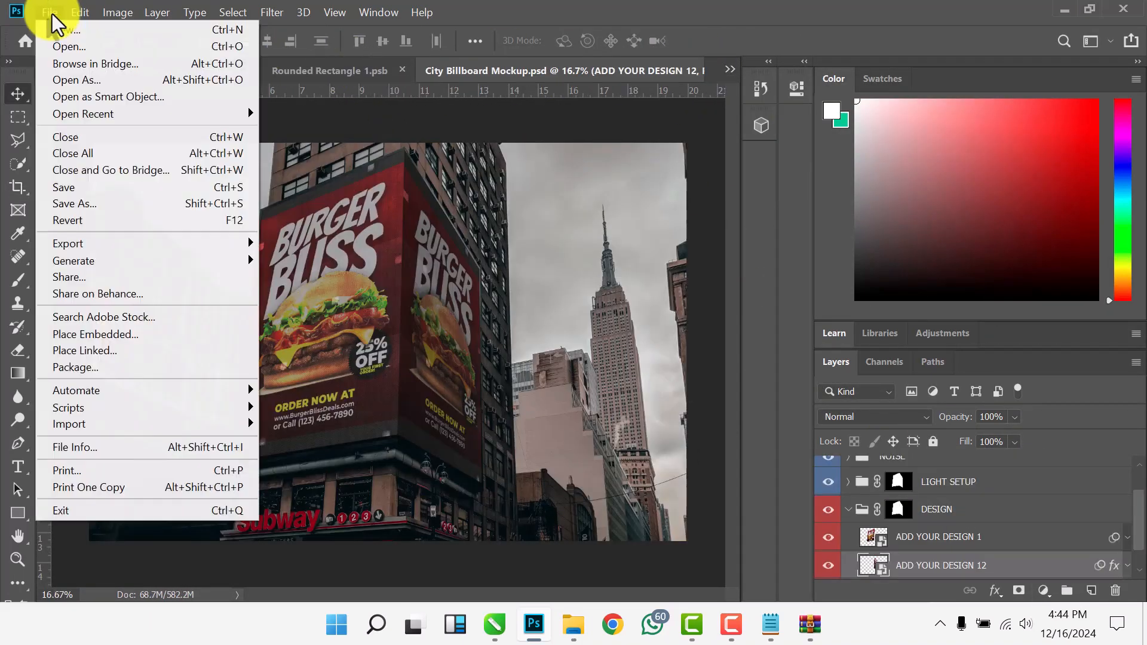
pyautogui.click(828, 481)
# Save a PNG copy of the billboard mockup on the Desktop, using the Mockup 1 file name as the starting point for its name.
pyautogui.click(50, 12)
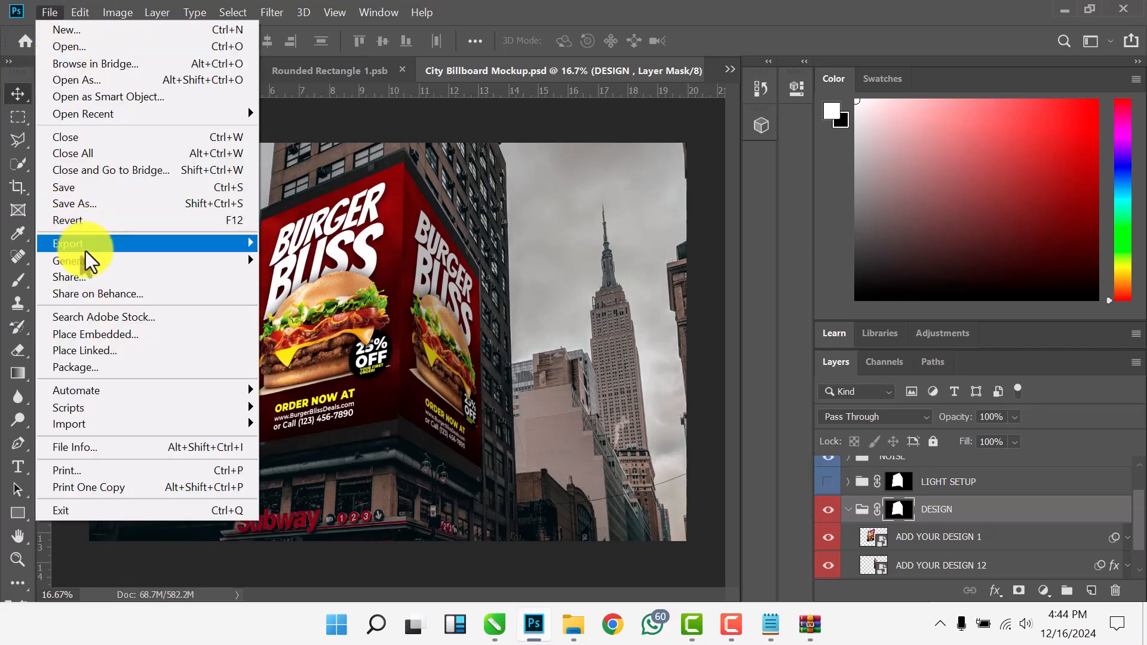
pyautogui.click(93, 206)
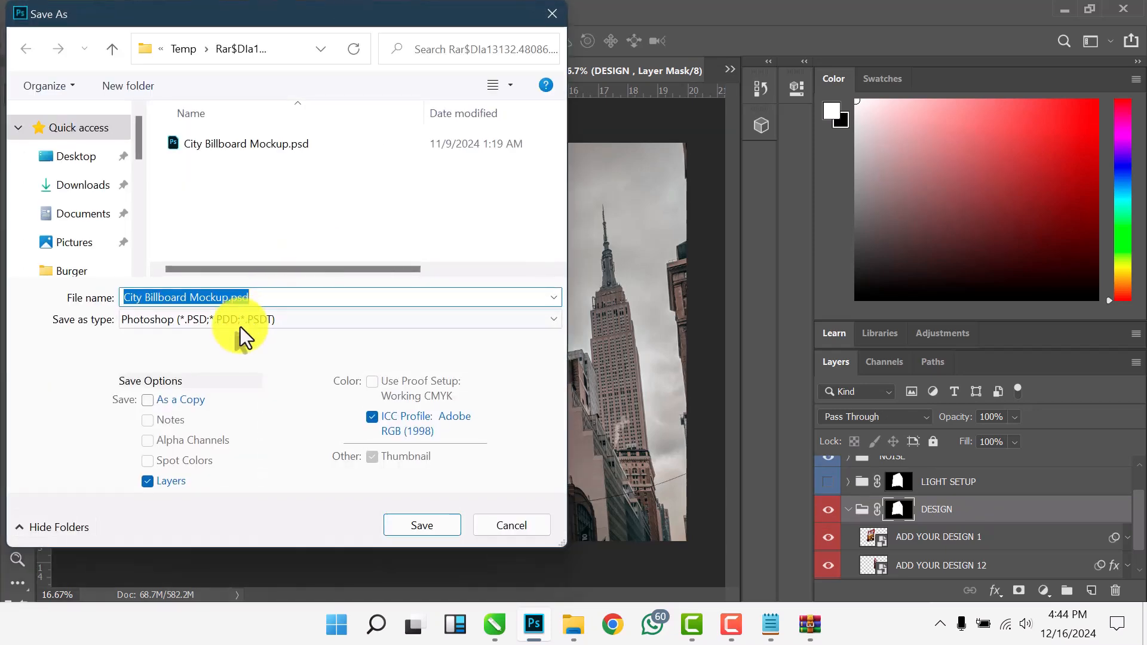
pyautogui.click(240, 328)
pyautogui.click(175, 263)
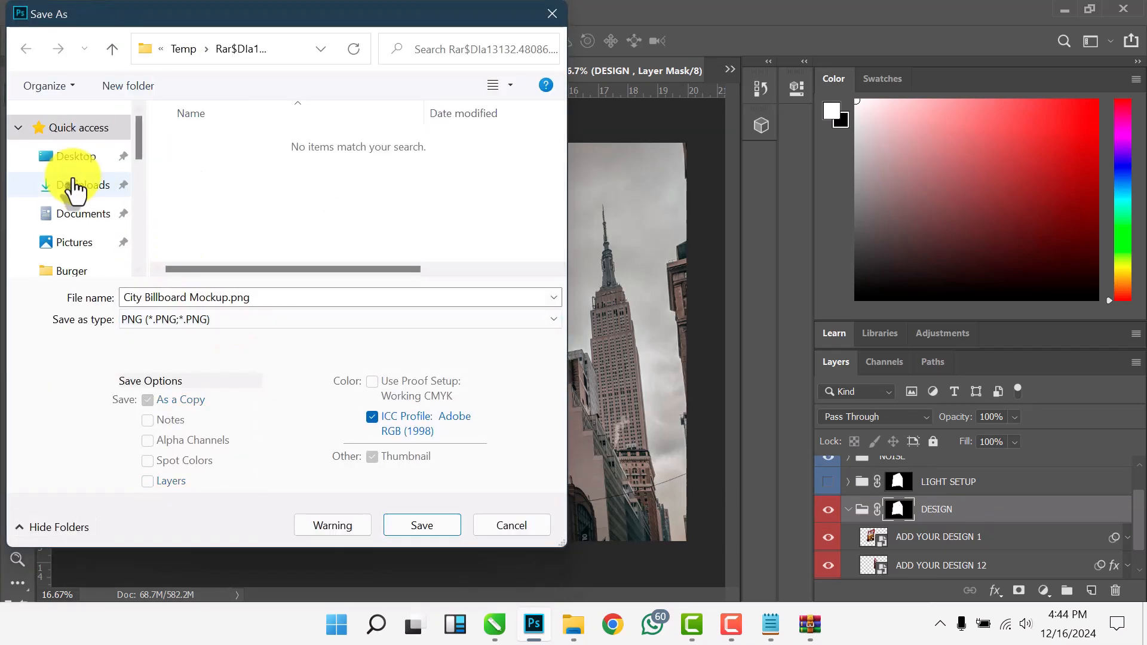
pyautogui.click(83, 168)
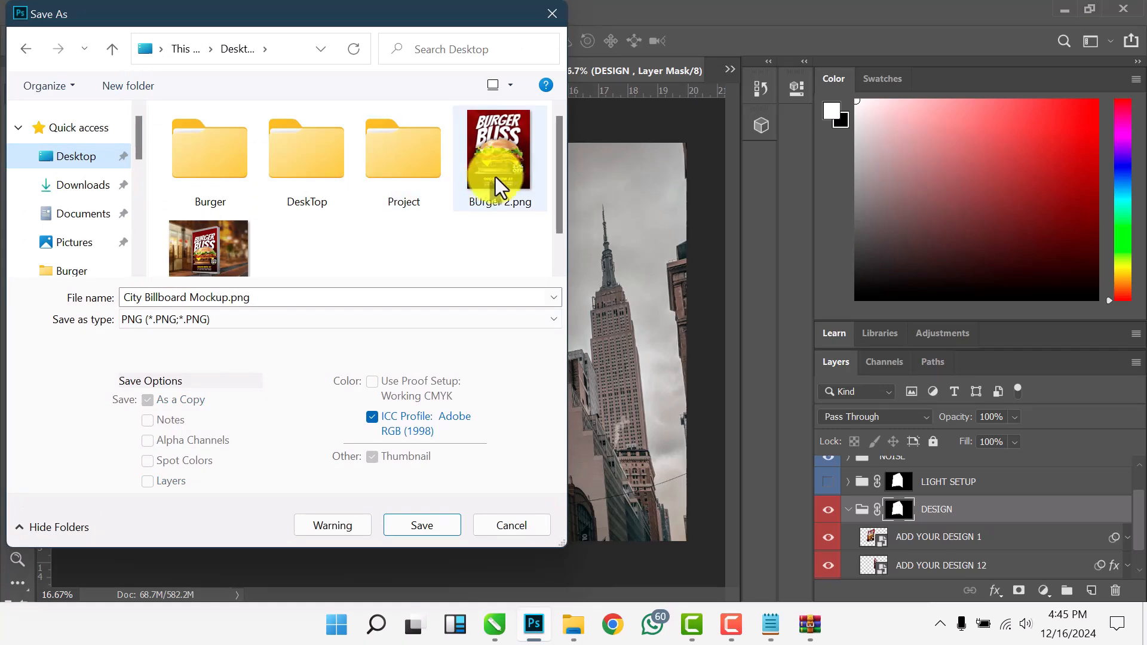
pyautogui.click(202, 244)
pyautogui.click(172, 297)
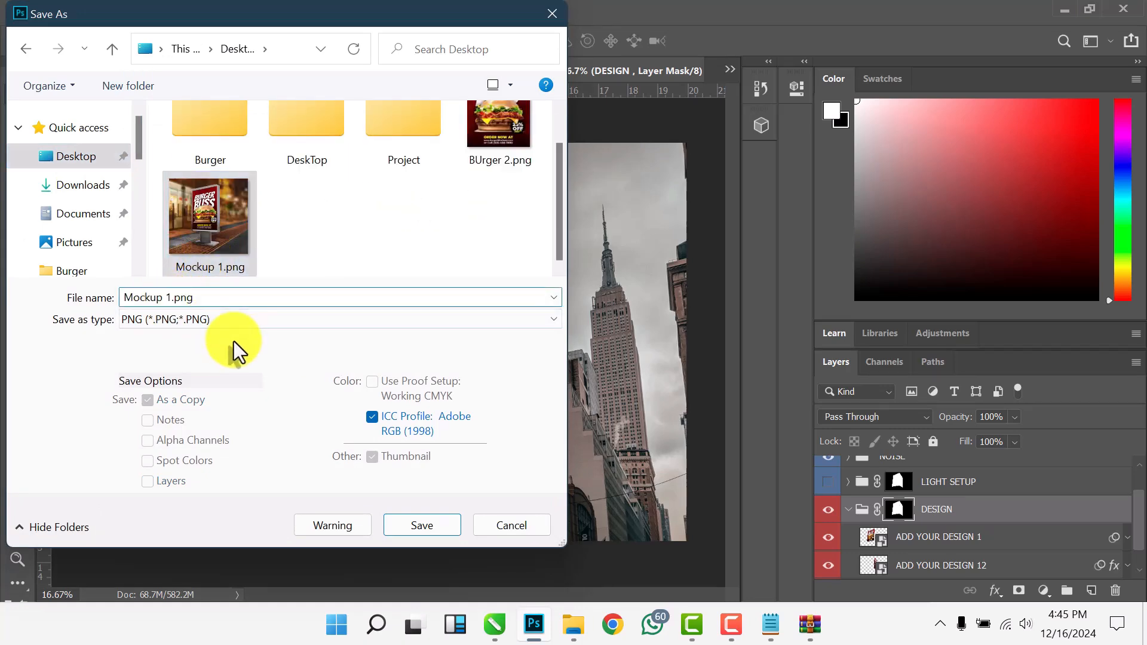
pyautogui.press('Return')
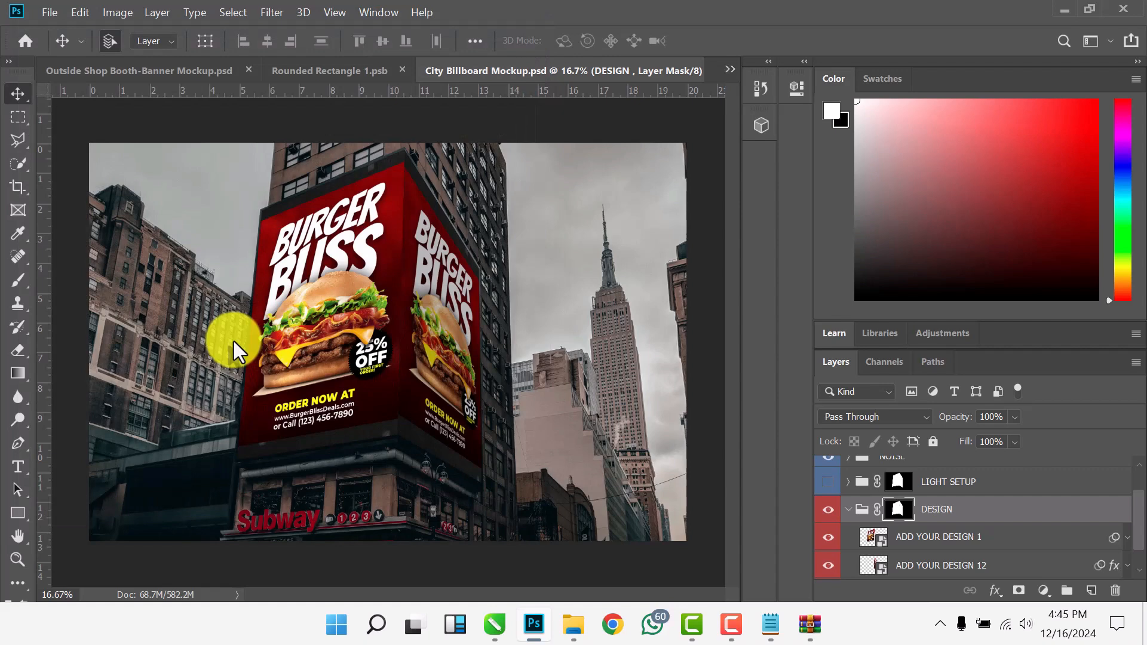
pyautogui.press('Return')
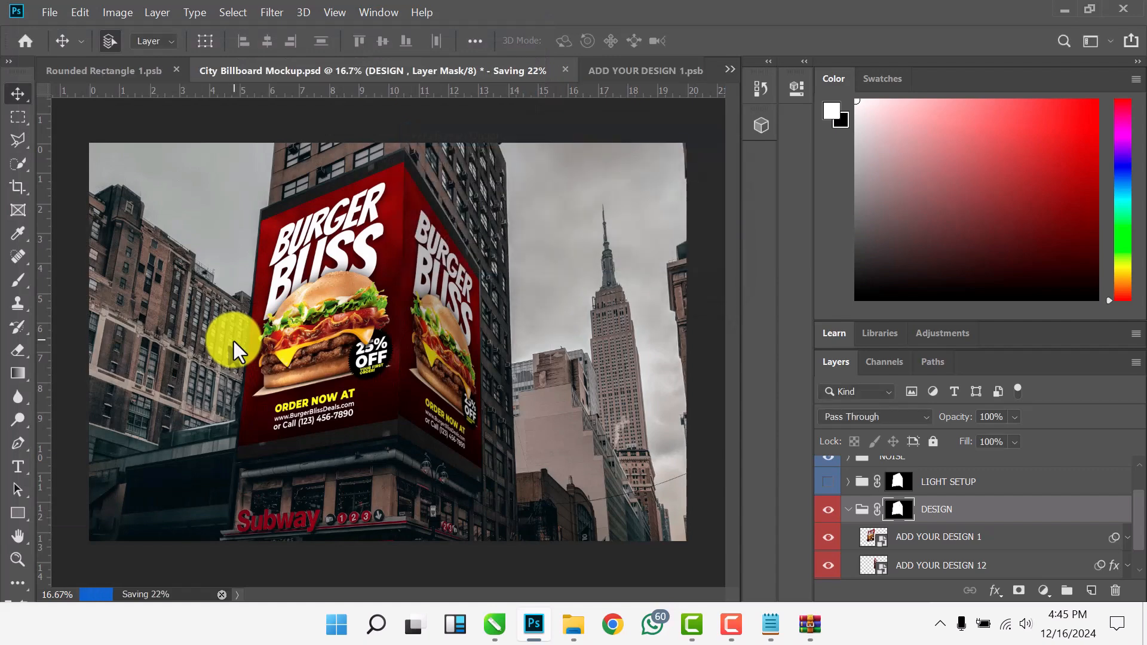